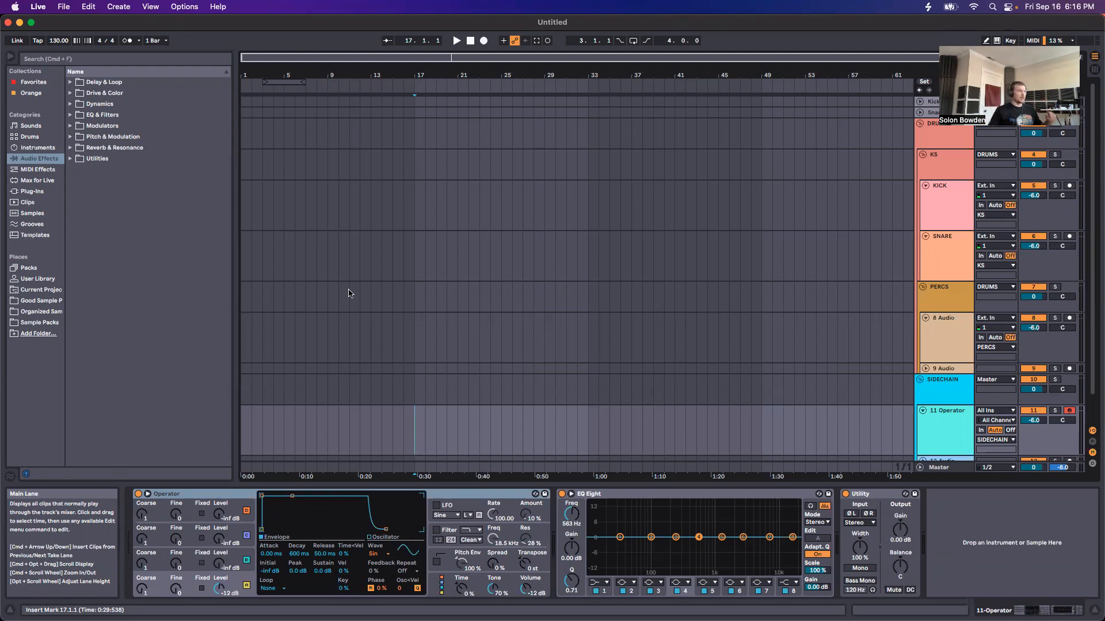
Delete the Kick SC, drum and percussion tracks above the SIDECHAIN group
left_click(934, 103)
scroll(944, 305, "down", 1)
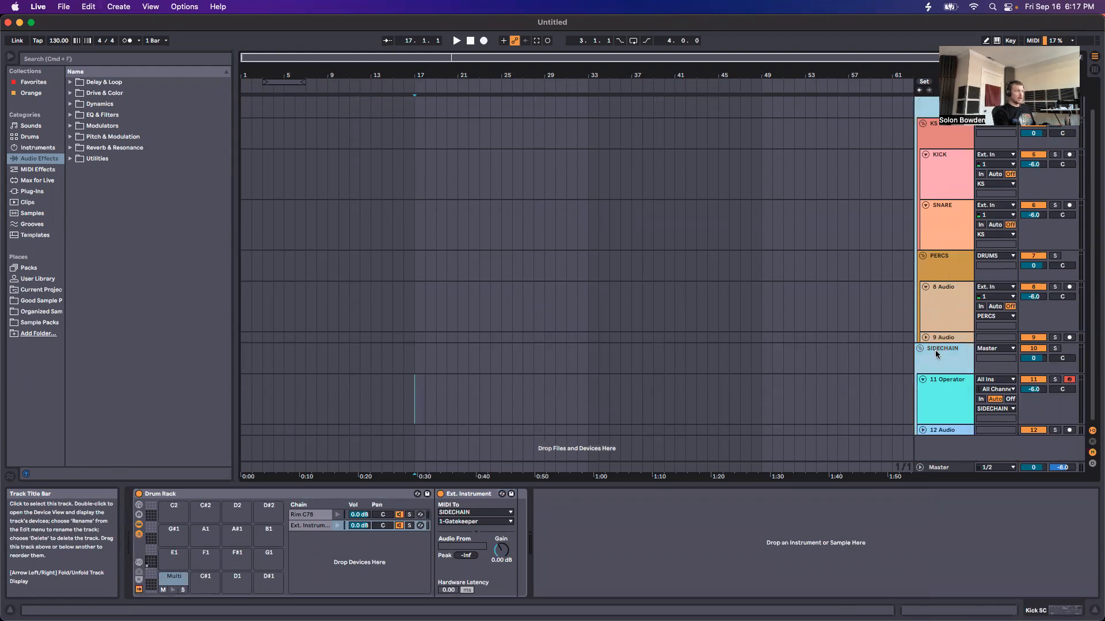
left_click(936, 352, "super")
key("Delete")
Insert two new audio tracks and delete the remaining SIDECHAIN group
right_click(945, 237)
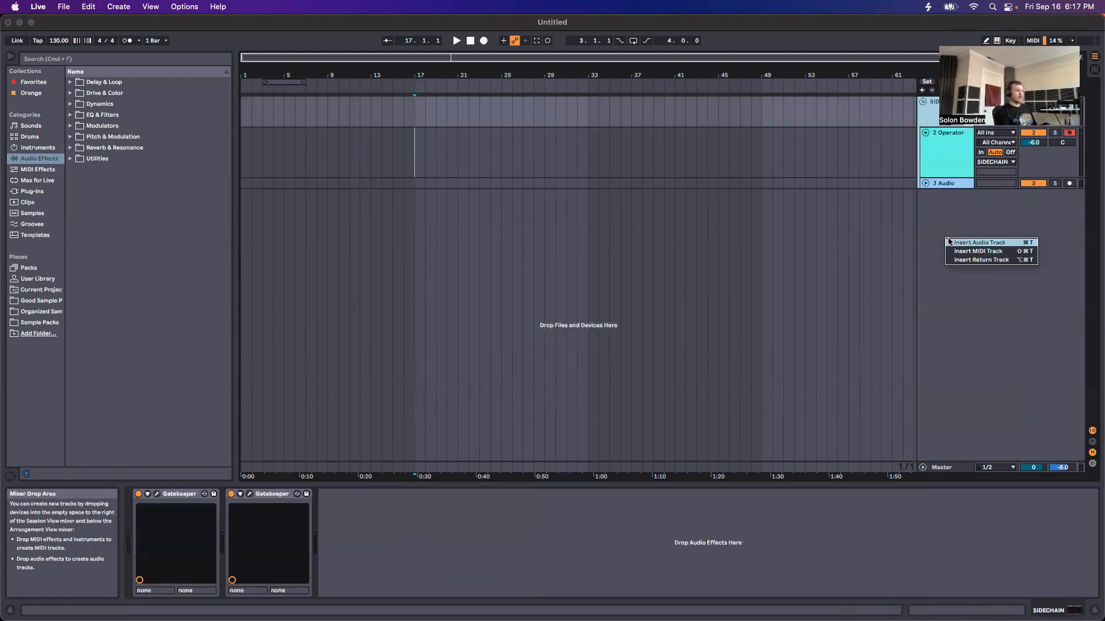
left_click(950, 243)
key("super+t")
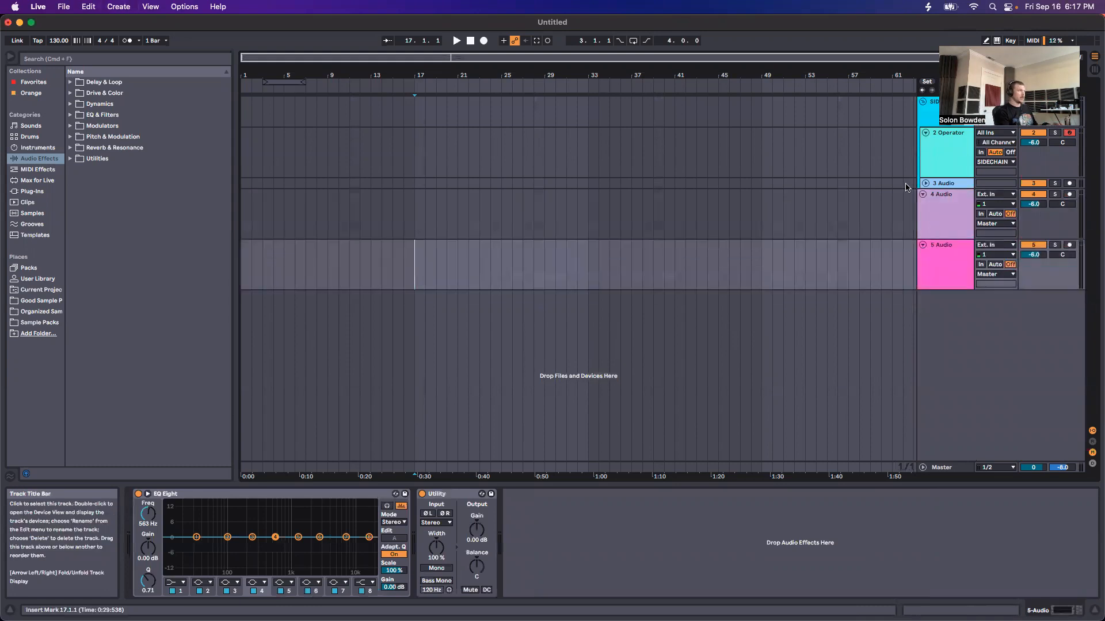
left_click(926, 117)
key("Delete")
left_click(942, 176)
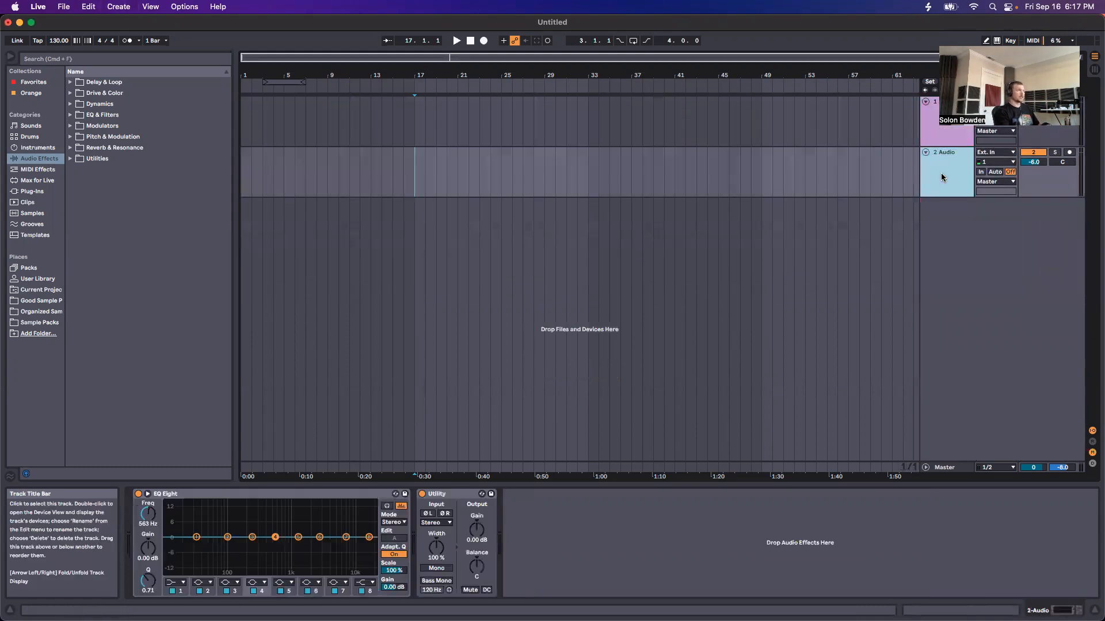
Search the browser for "real" and place SG Vol 2 - Real One Eb.wav on the first track at bar 17
left_click(414, 118)
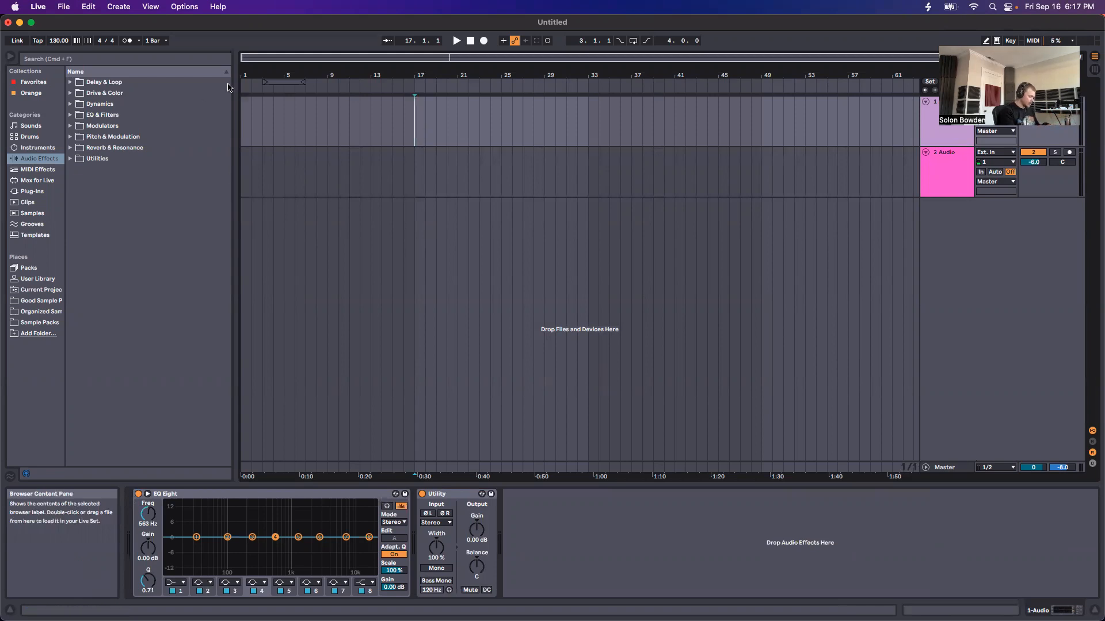
key("super+f")
type("kick")
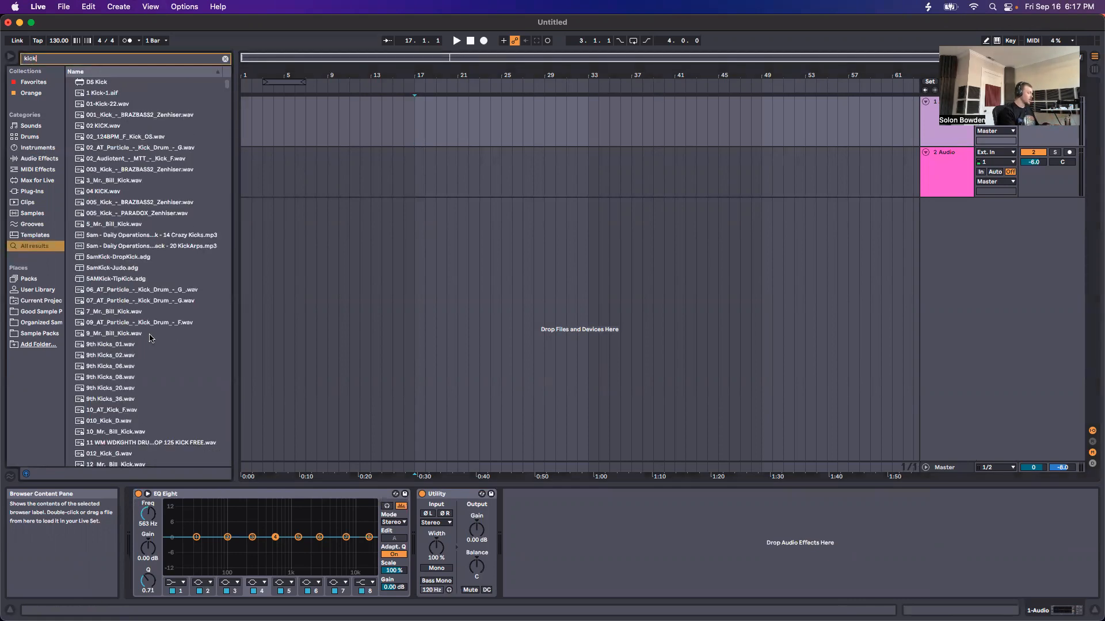
key("super+a")
type("re")
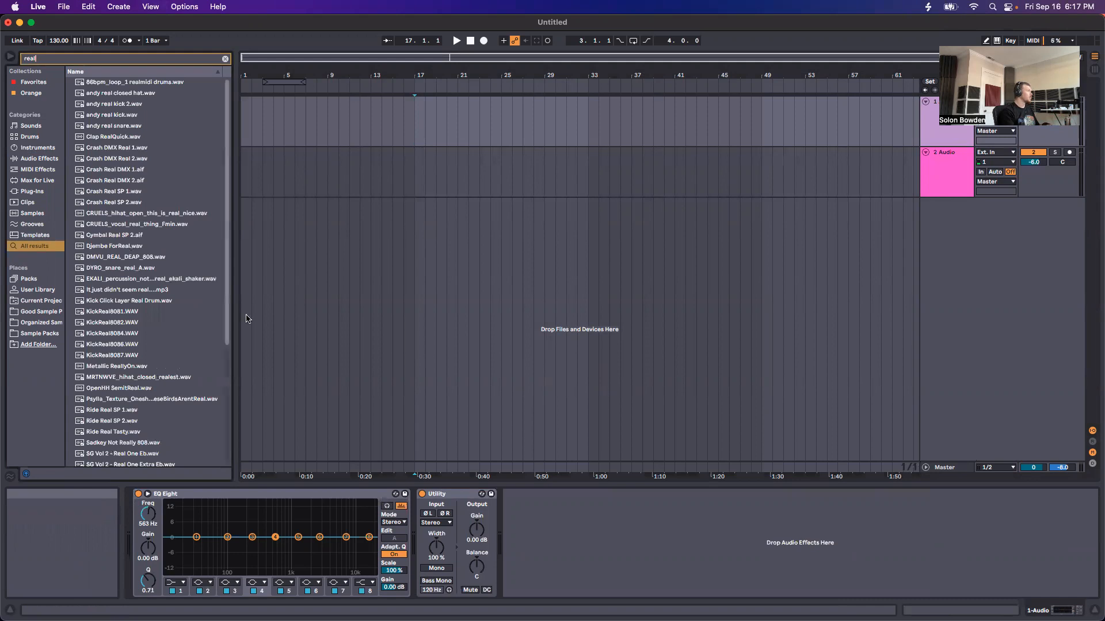
type("al")
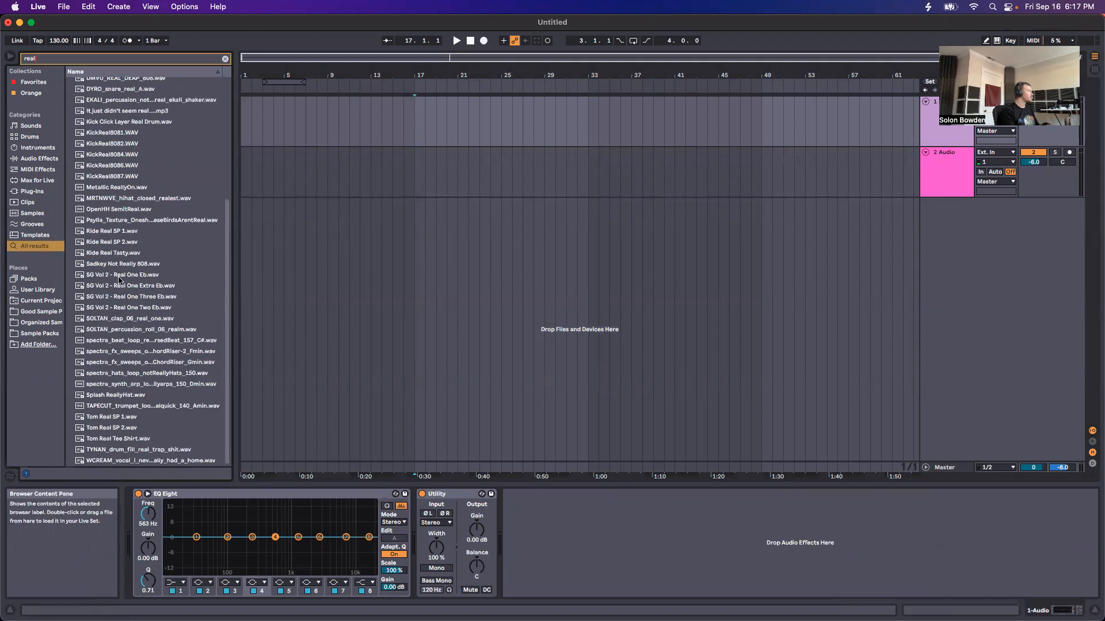
left_click(139, 284)
left_click(109, 276)
left_click_drag(107, 276, 419, 122)
Search the browser for "snare" and place ATYYA_Snare_04.wav on the second track at bar 18
key("super+f")
type("snare")
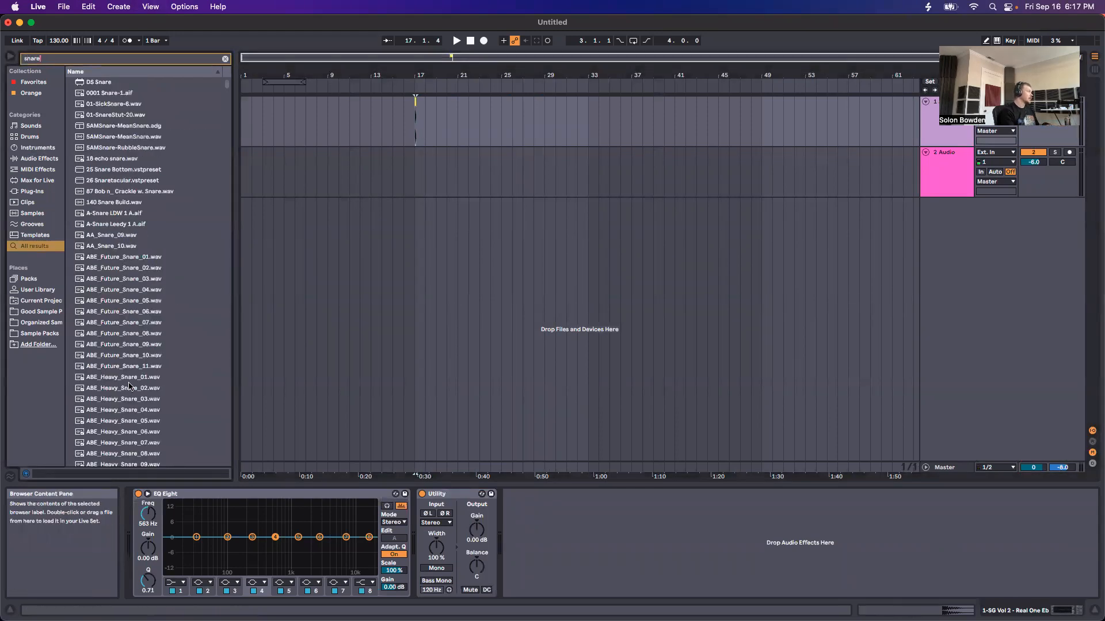
scroll(121, 296, "down", 15)
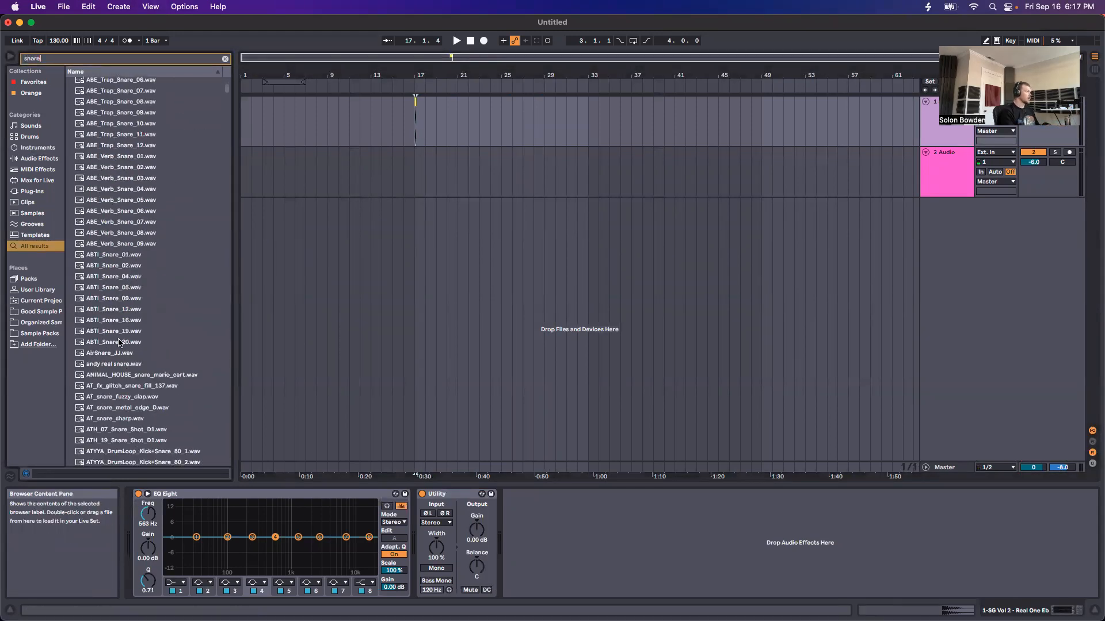
scroll(126, 311, "down", 5)
scroll(132, 409, "down", 3)
left_click(142, 427)
scroll(141, 424, "down", 2)
left_click(109, 309)
scroll(115, 311, "down", 2)
left_click_drag(108, 292, 424, 167)
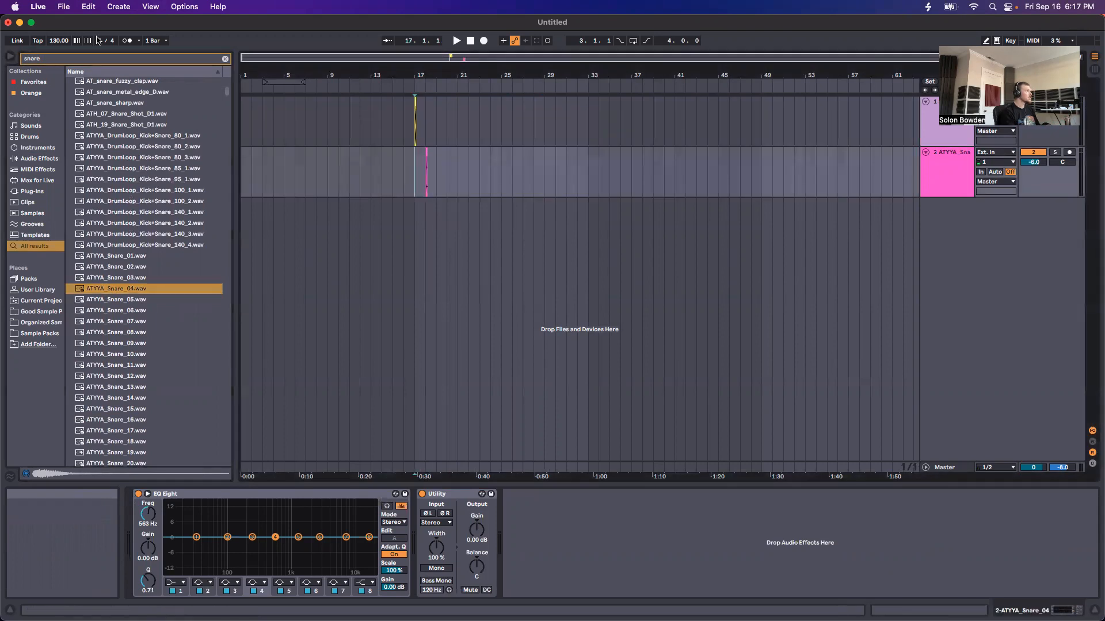
Move the snare clip to 17.3 and duplicate the one-bar kick and snare pattern three times
key("space")
scroll(406, 176, "up", 5)
key("space")
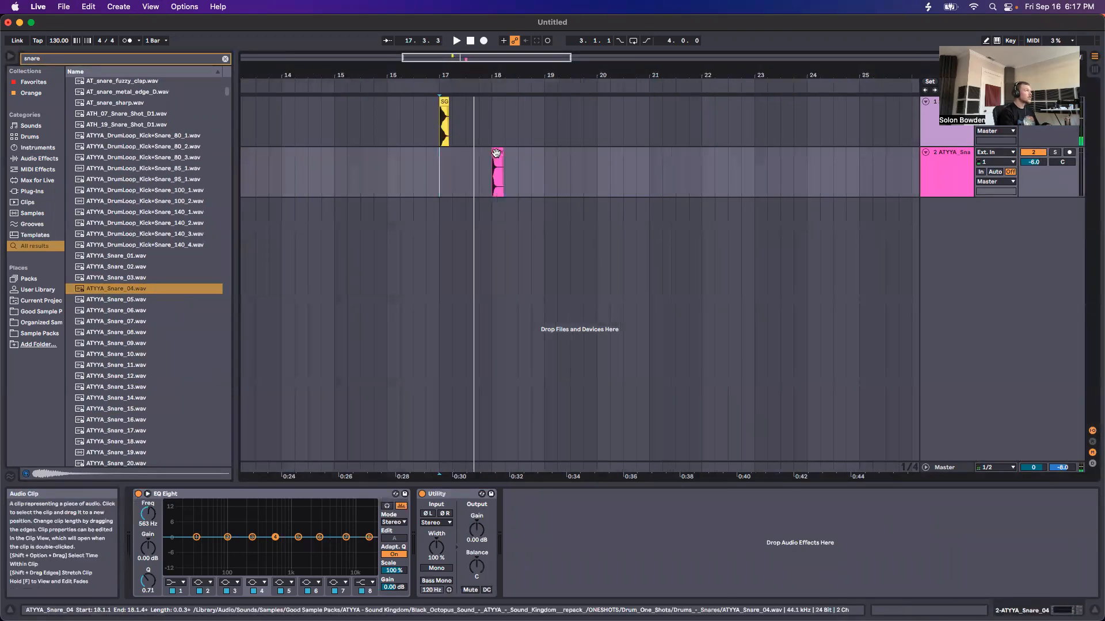
mouse_move(496, 153)
left_mouse_down()
mouse_move(470, 153)
mouse_move(490, 173)
left_mouse_up()
key("super+d")
key("super+d")
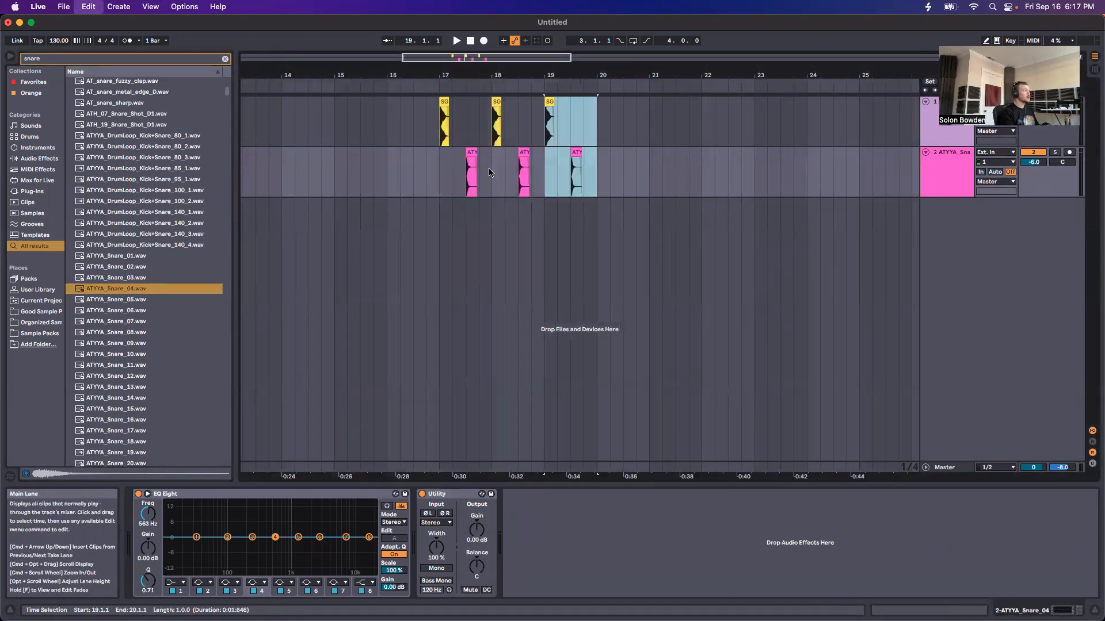
key("super+d")
left_click(497, 101)
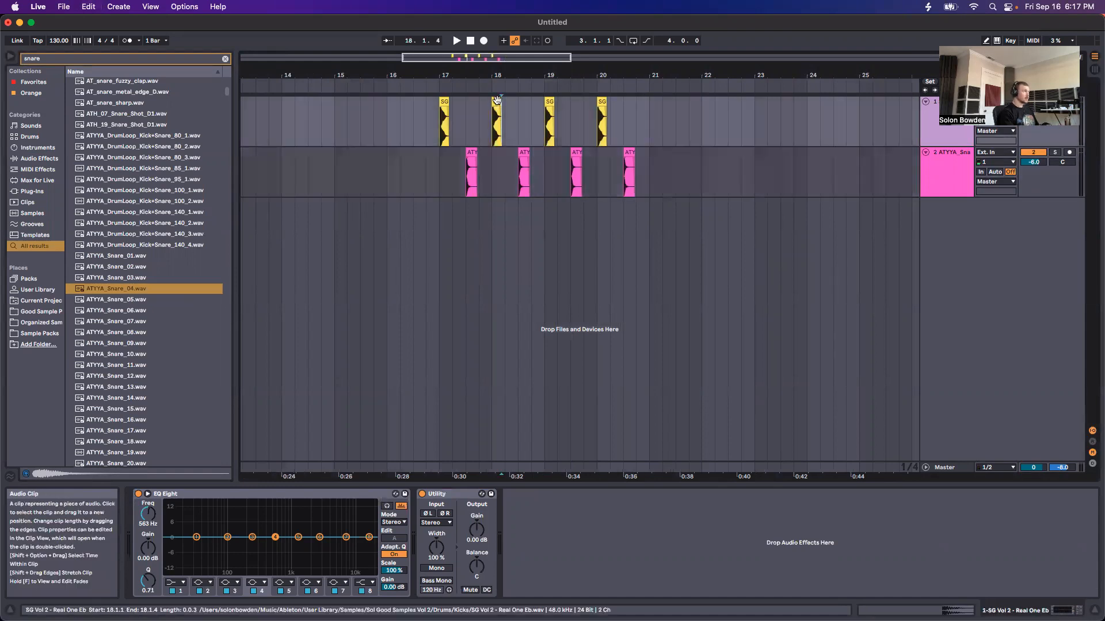
left_click(445, 185)
Add a third audio track below the snare track and search the browser for "hat"
left_click(945, 184)
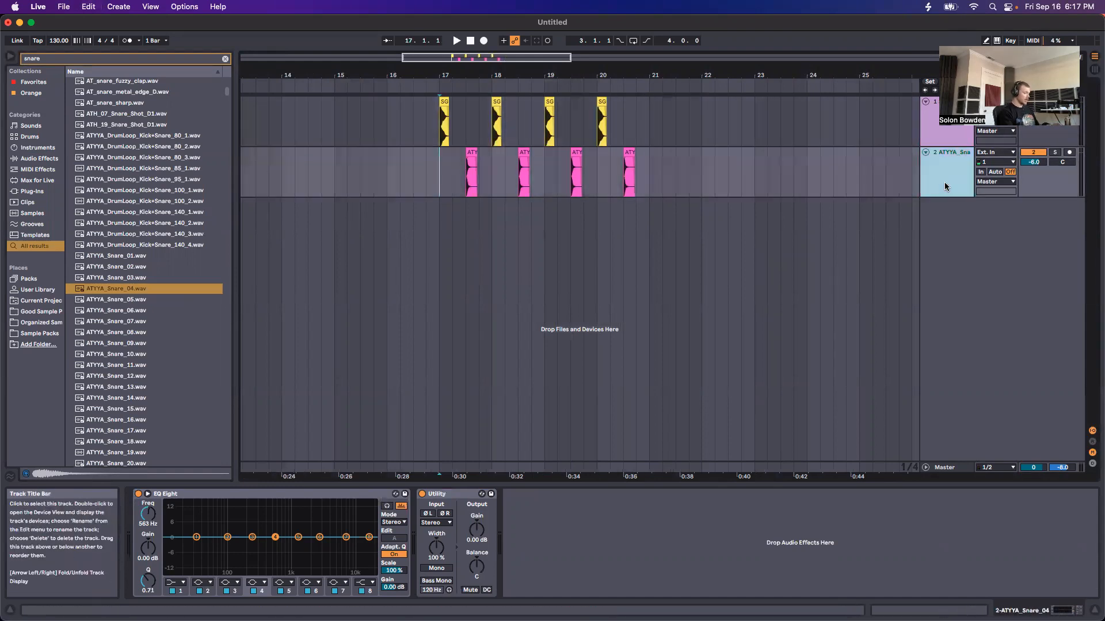
key("super+t")
key("super+f")
type("hat")
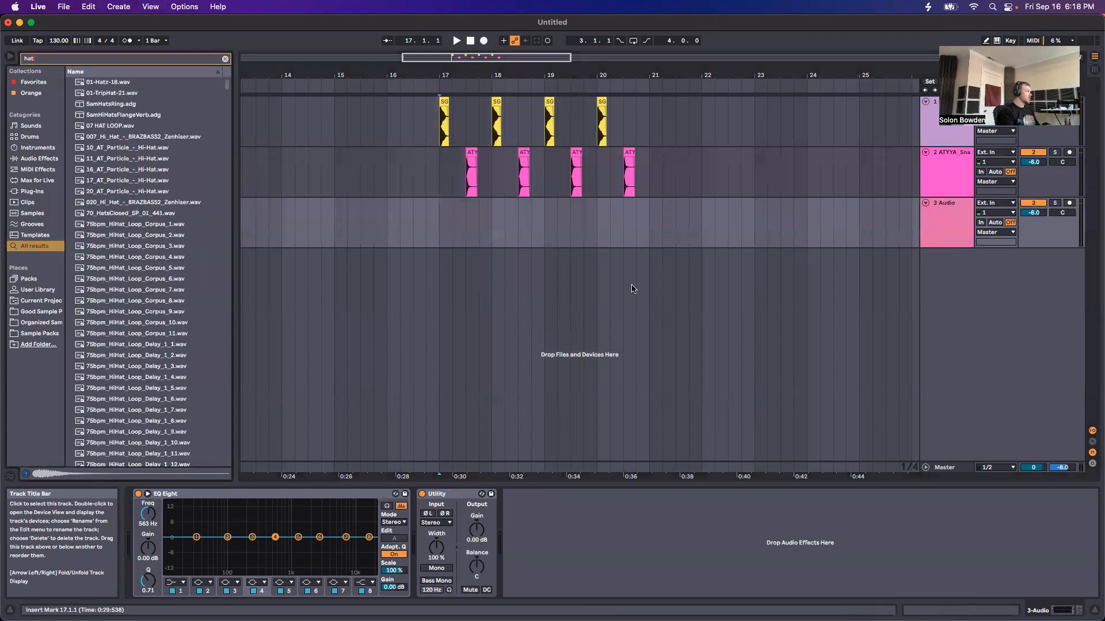
Audition various hat loops and one-shots in the search results to find a suitable hi-hat
scroll(181, 321, "down", 2)
left_click(175, 406)
scroll(175, 407, "down", 5)
left_click(153, 404)
scroll(153, 405, "down", 5)
left_click(153, 406)
scroll(153, 408, "down", 5)
left_click(152, 400)
scroll(151, 399, "down", 3)
left_click(142, 356)
left_click(138, 411)
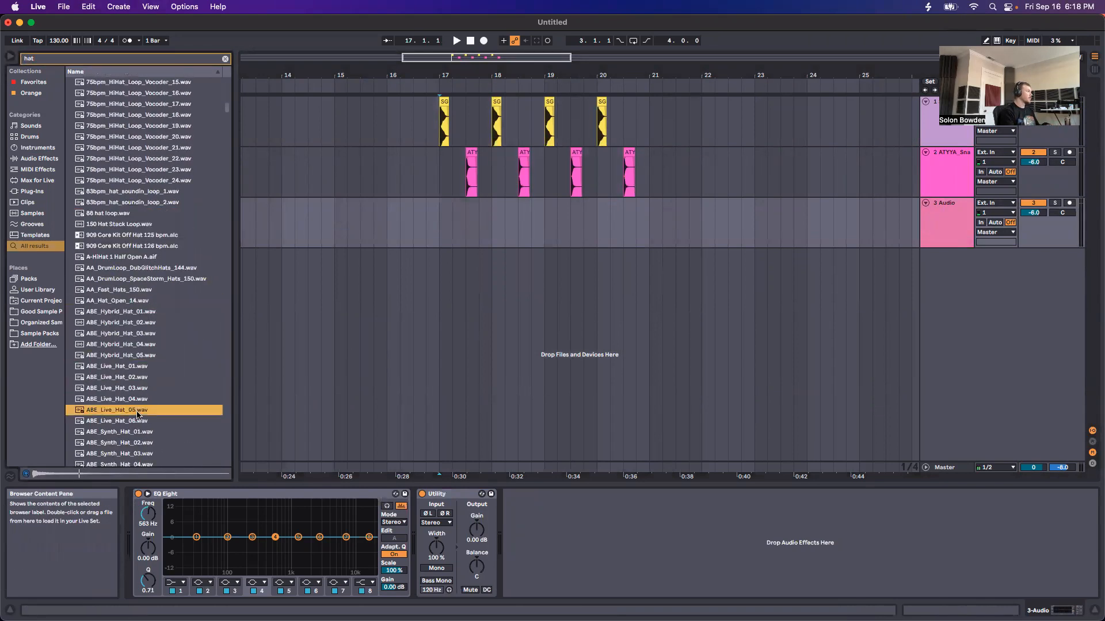
scroll(138, 412, "down", 3)
left_click(138, 411)
left_click(134, 364)
left_click(136, 376)
scroll(136, 377, "down", 3)
left_click(138, 383)
scroll(138, 383, "down", 3)
left_click(138, 412)
scroll(138, 412, "down", 15)
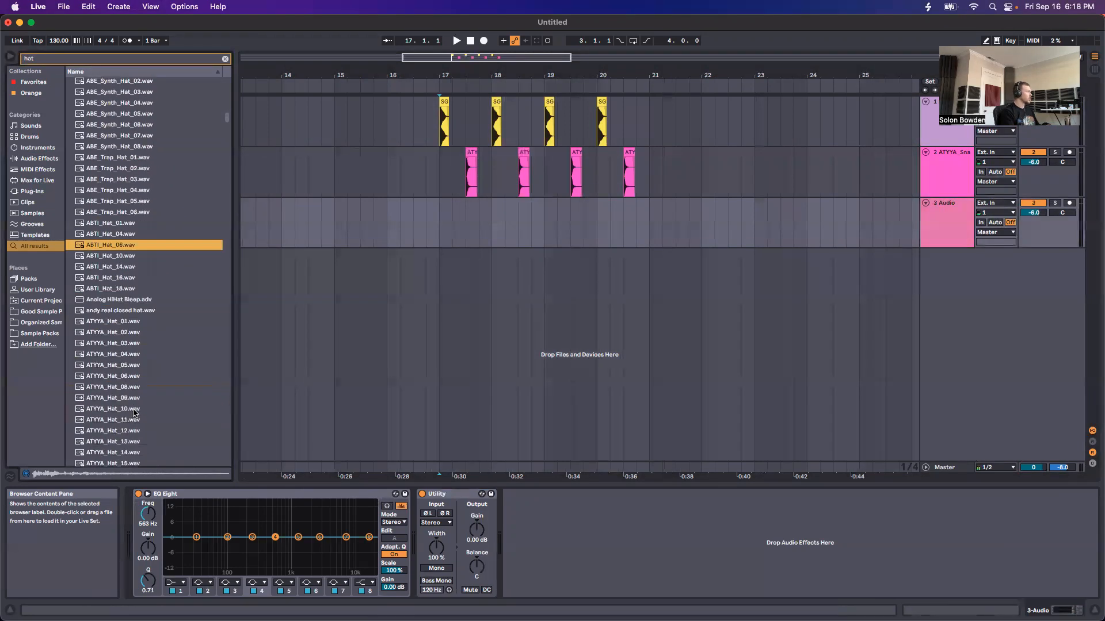
left_click(138, 412)
left_click(119, 337)
left_click(115, 282)
left_click(112, 239)
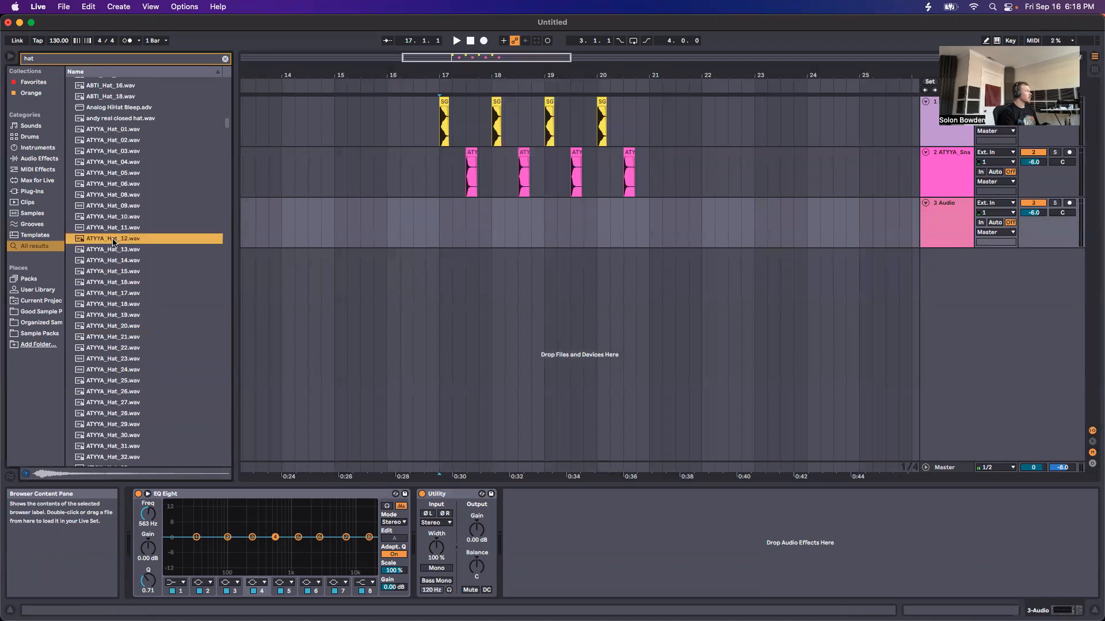
Preview Closed_Hat_G.wav and place it on the third track at bar 17
scroll(120, 339, "down", 20)
left_click(157, 374)
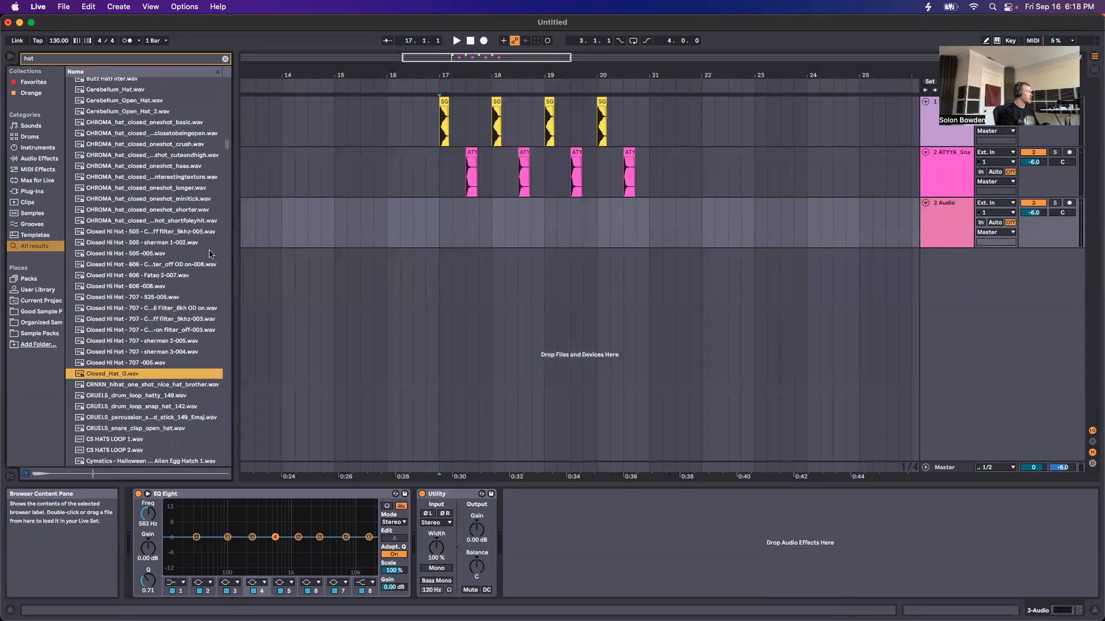
left_click_drag(101, 378, 444, 230)
scroll(446, 224, "up", 5)
left_click(423, 239)
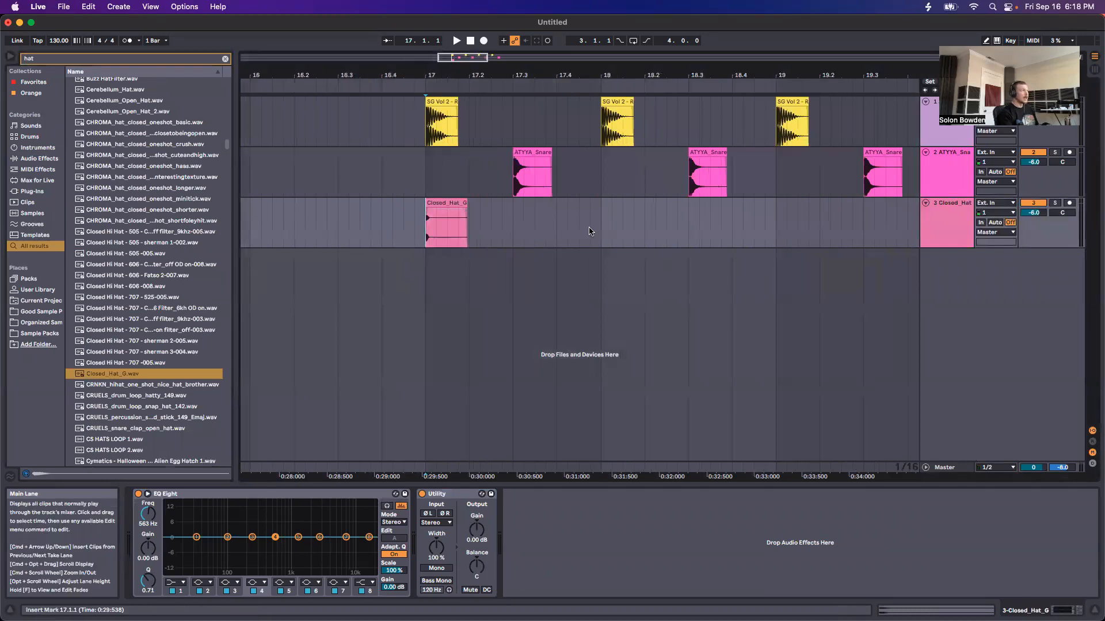
Show the first kick clip's settings and examine the Loop/Warp Short Samples choices in the Record Warp Launch preferences
left_click(440, 102)
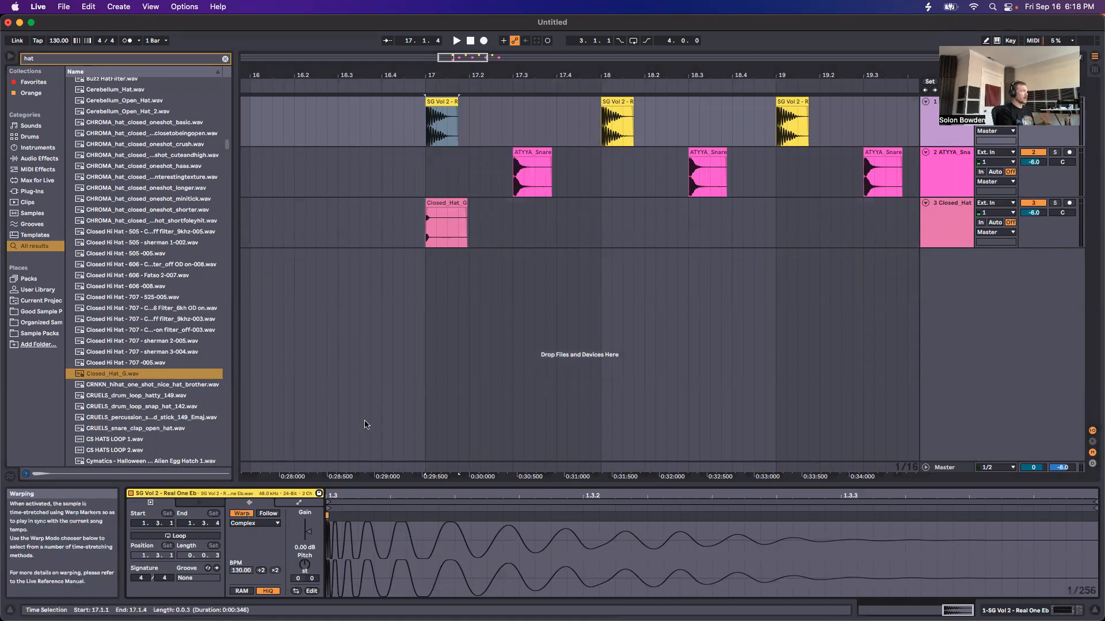
left_click(45, 7)
left_click(54, 43)
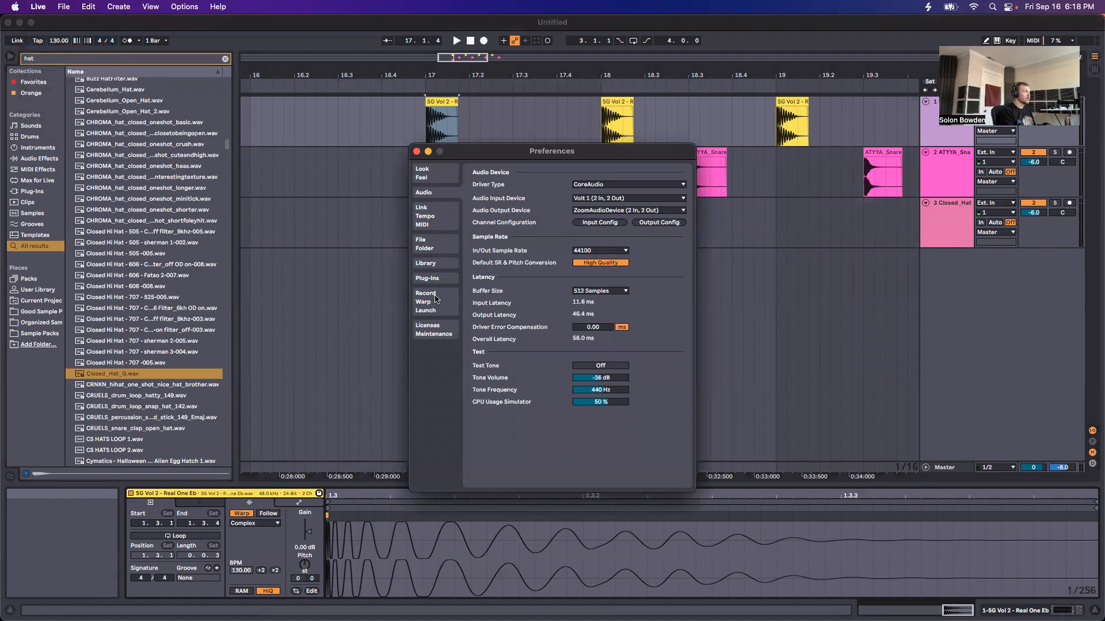
left_click(436, 299)
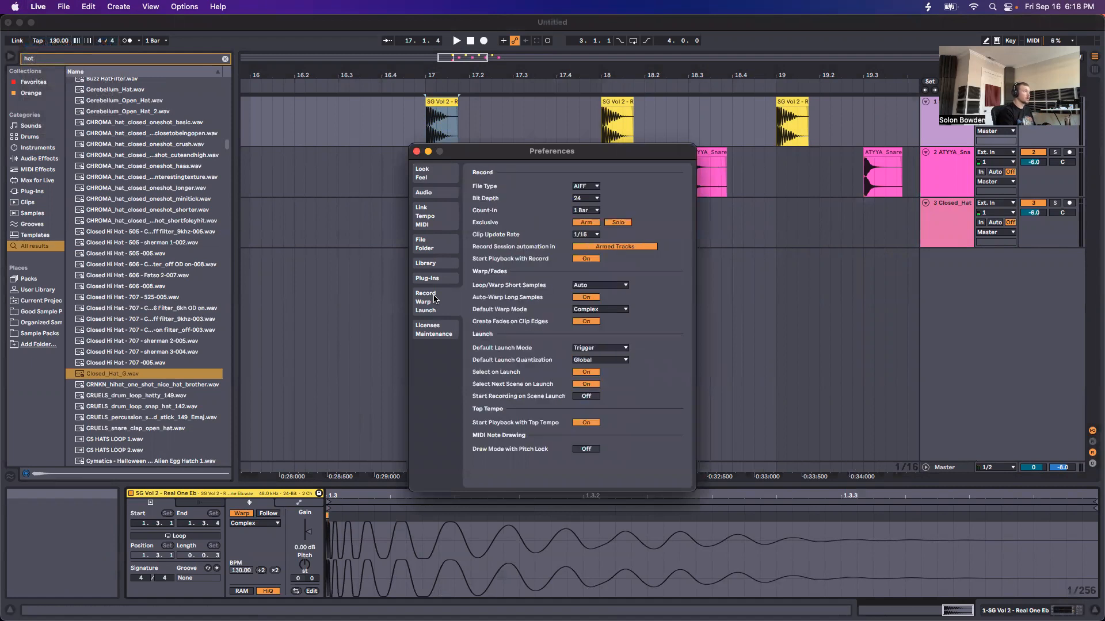
left_click(596, 285)
left_click(526, 288)
left_click(580, 286)
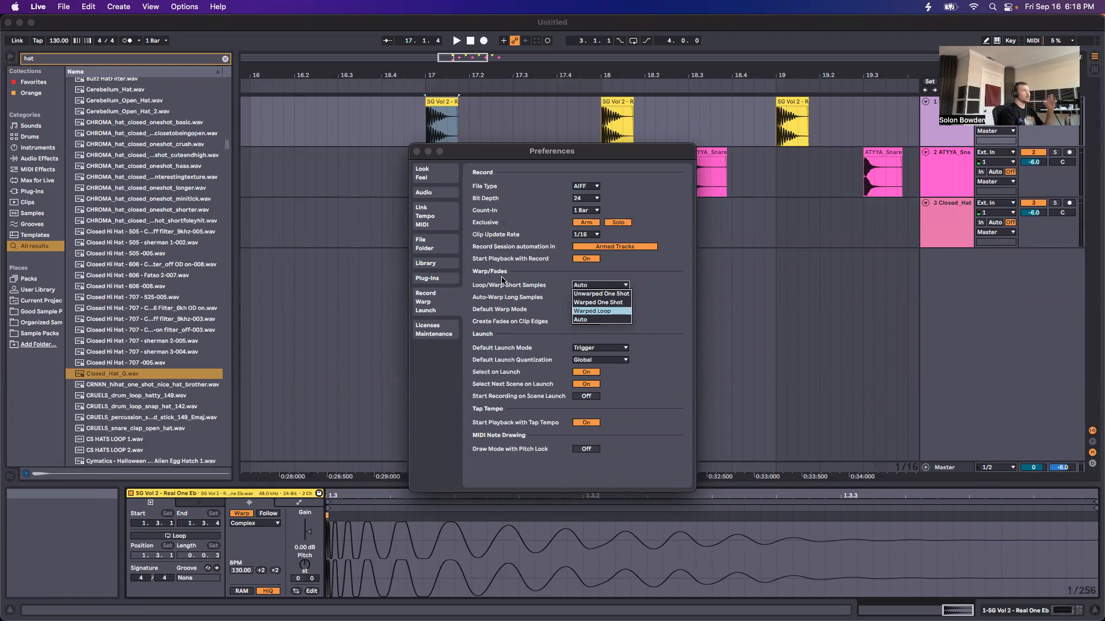
left_click(517, 289)
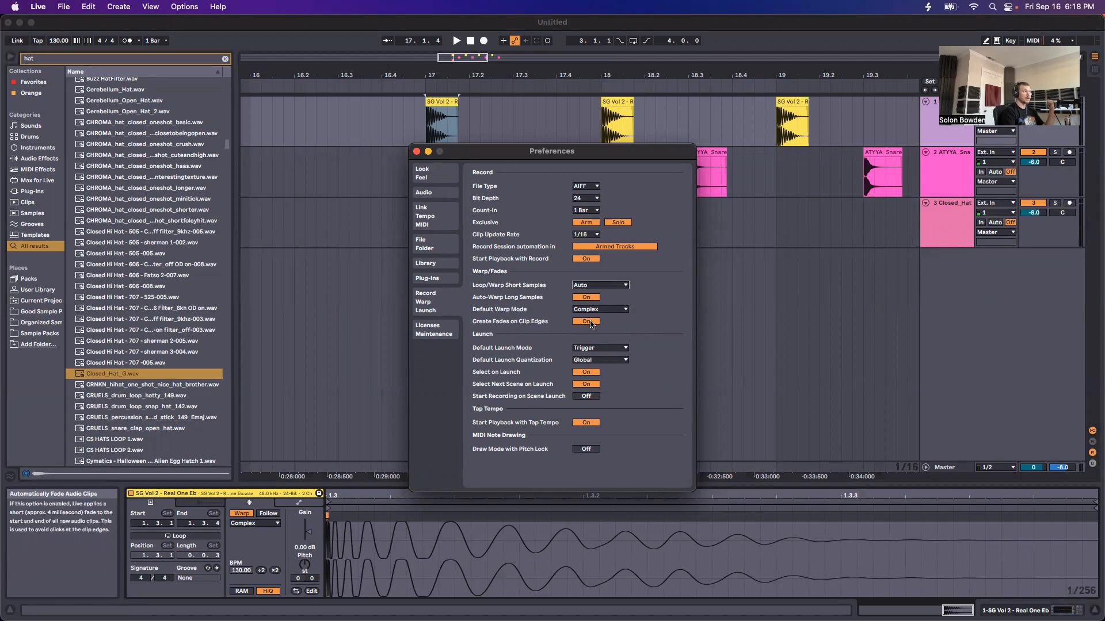
left_click(416, 152)
Examine the fade-in at the very start of the first snare clip by selecting its opening few milliseconds
scroll(442, 234, "up", 5)
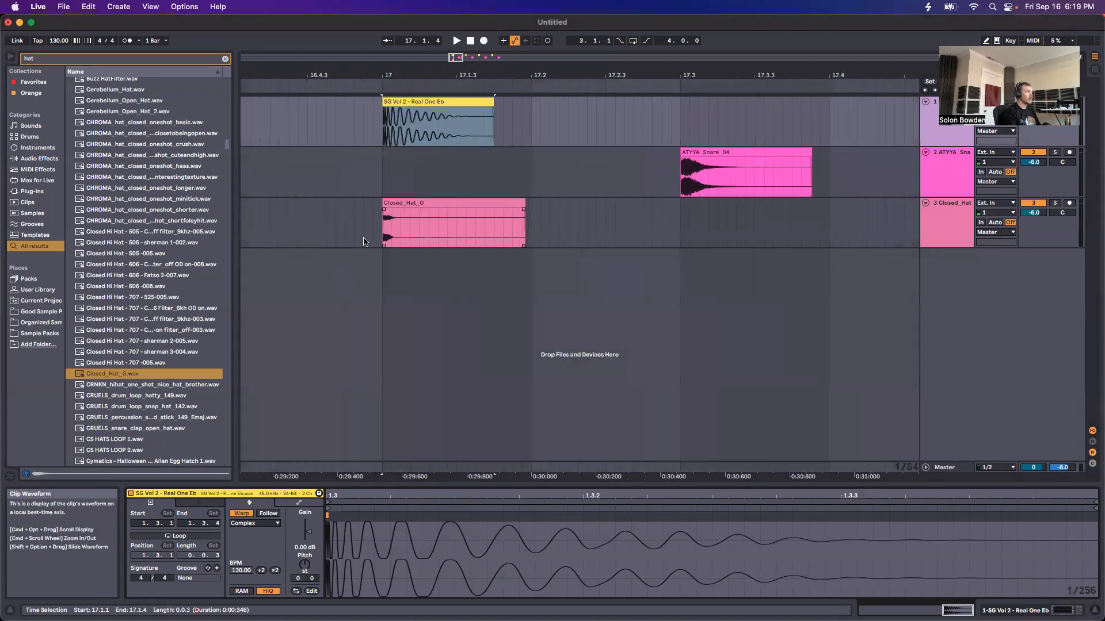
left_click(676, 187)
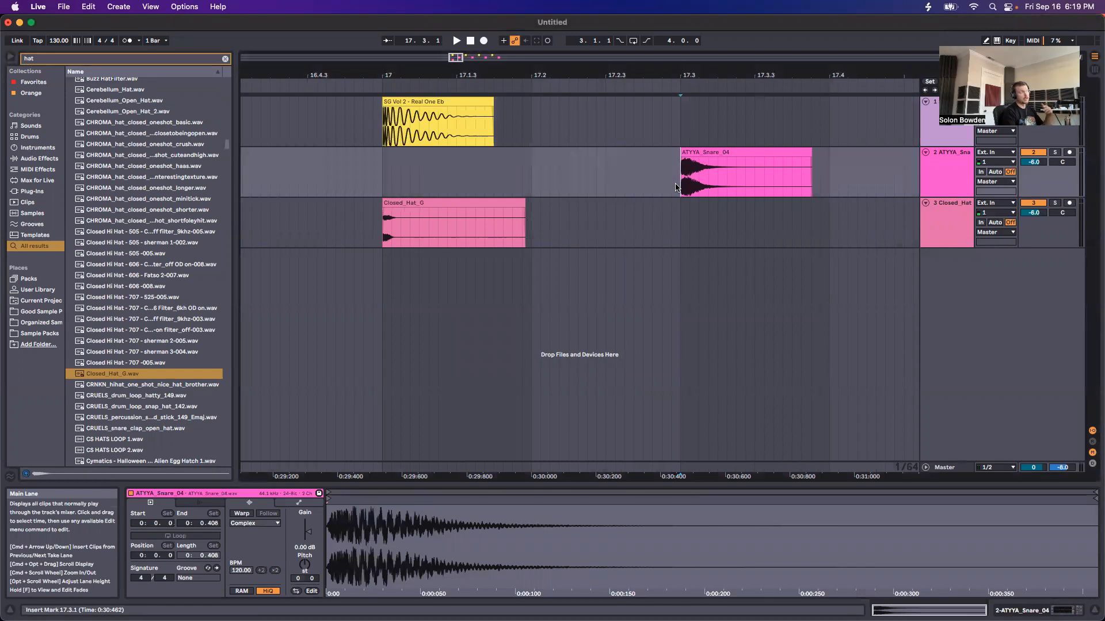
scroll(644, 178, "up", 10)
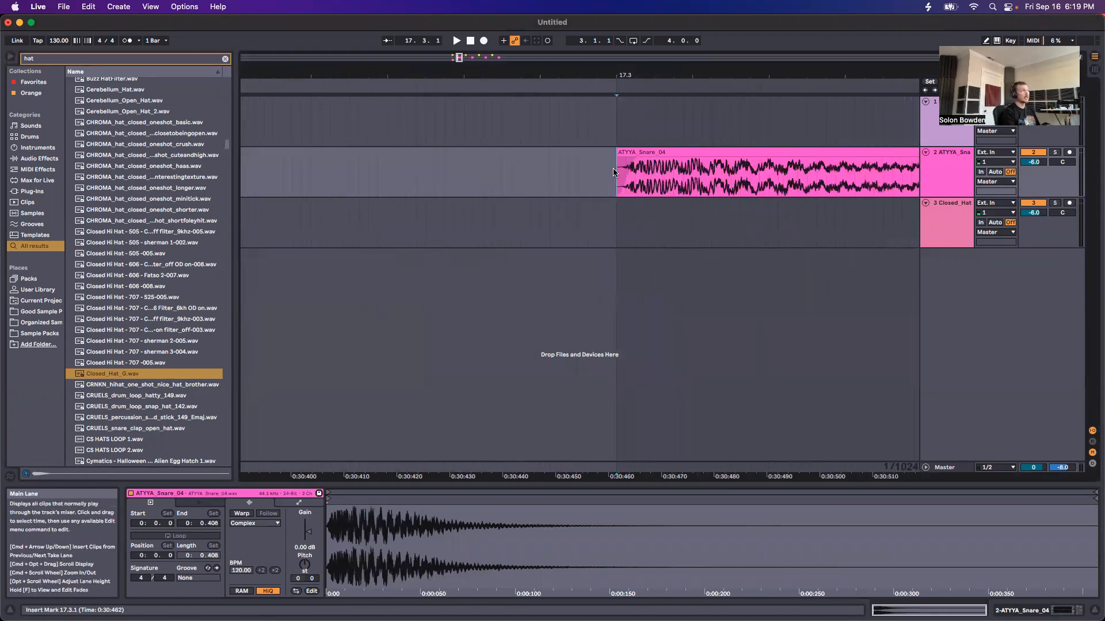
left_click_drag(615, 172, 635, 179)
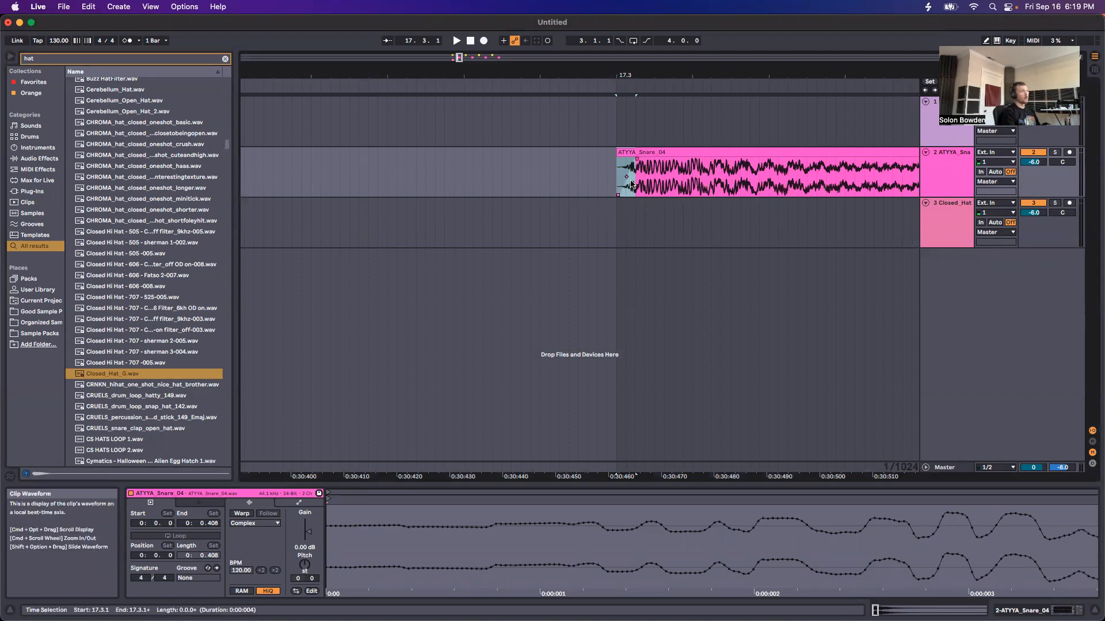
left_click(620, 177)
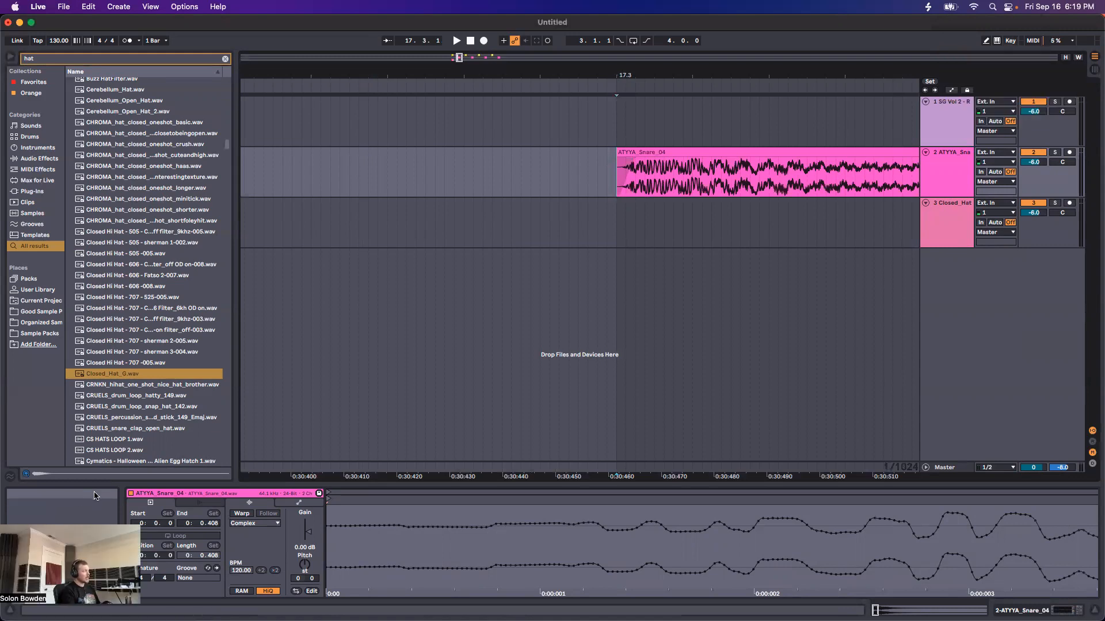
scroll(716, 218, "down", 5)
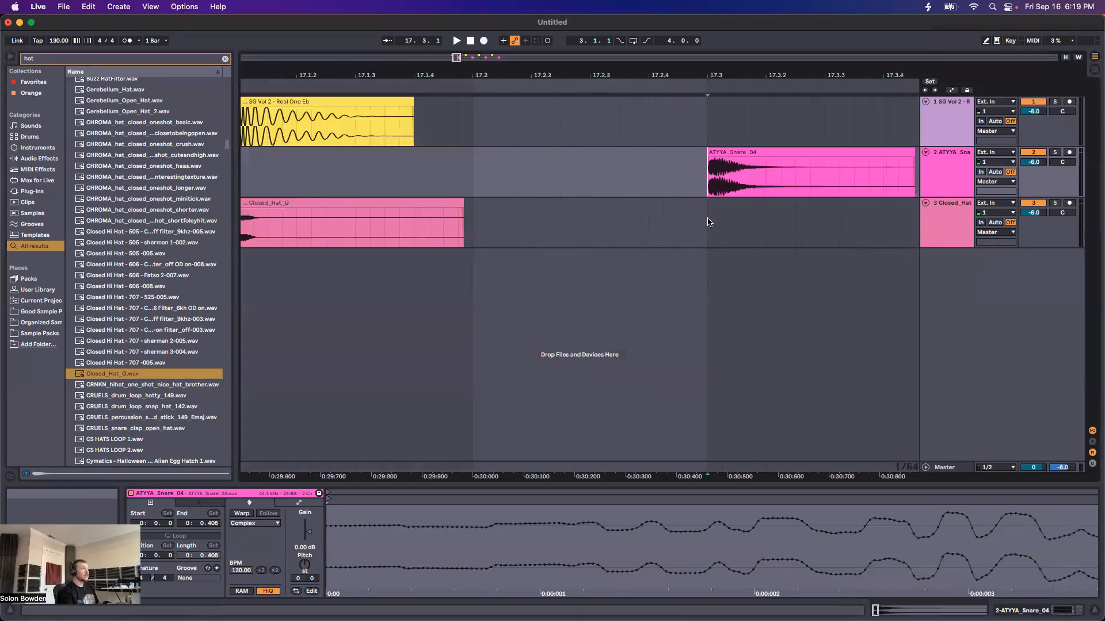
scroll(713, 221, "down", 5)
Reopen the preferences to review the Warp/Fades settings, moving the window clear of the clips
left_click(40, 7)
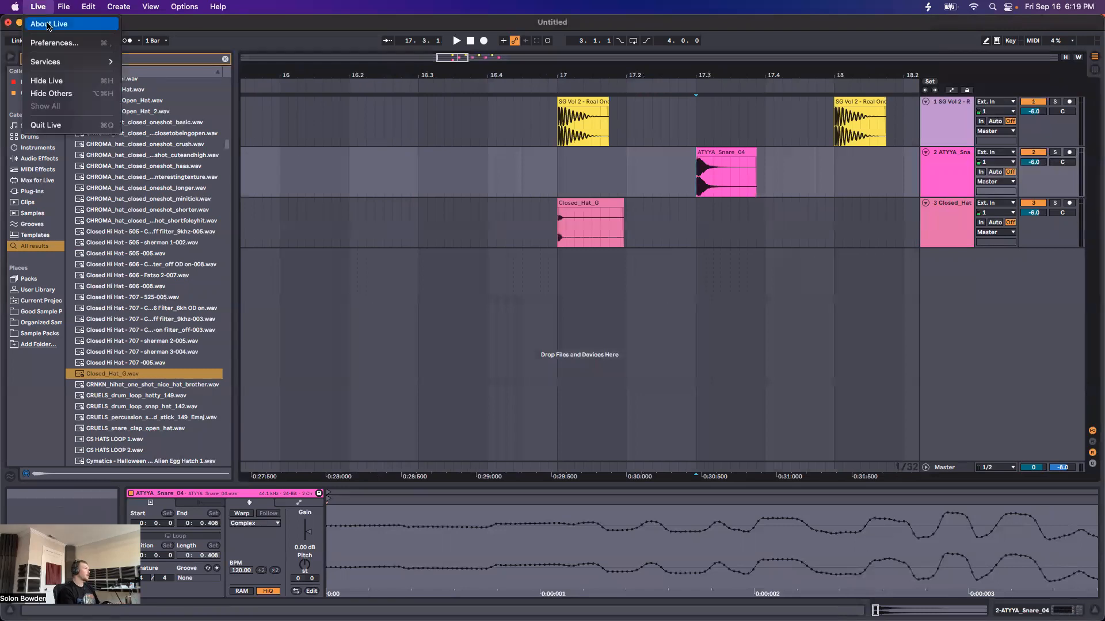
left_click(58, 43)
mouse_move(482, 326)
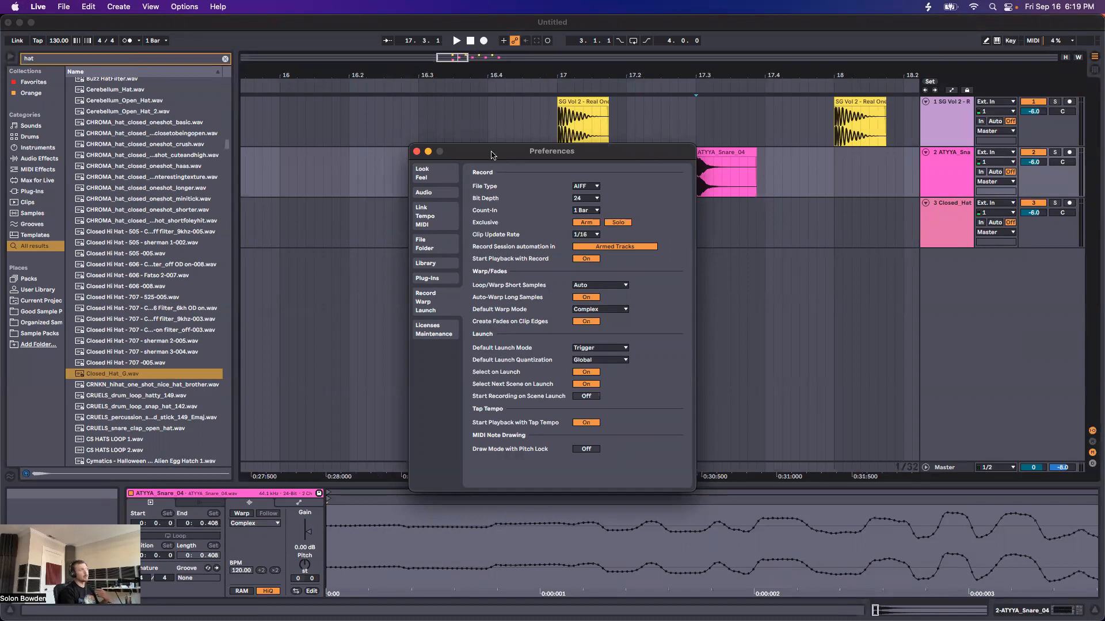
left_click_drag(491, 155, 340, 151)
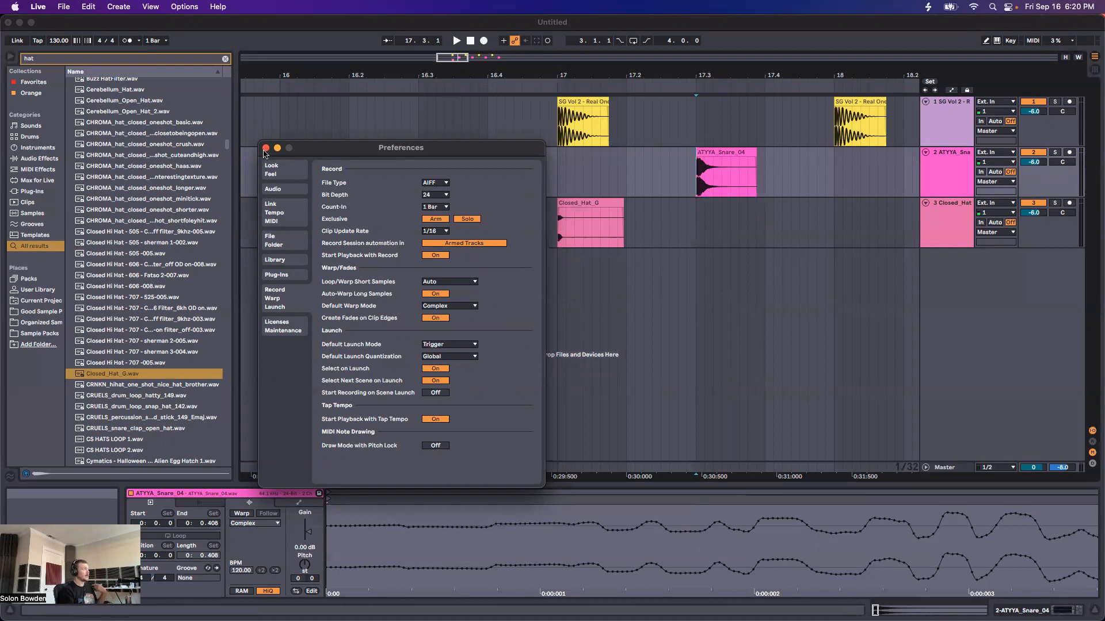
Close the preferences, solo the kick track and play the first kick from bar 17 with its original fade-in
left_click(265, 149)
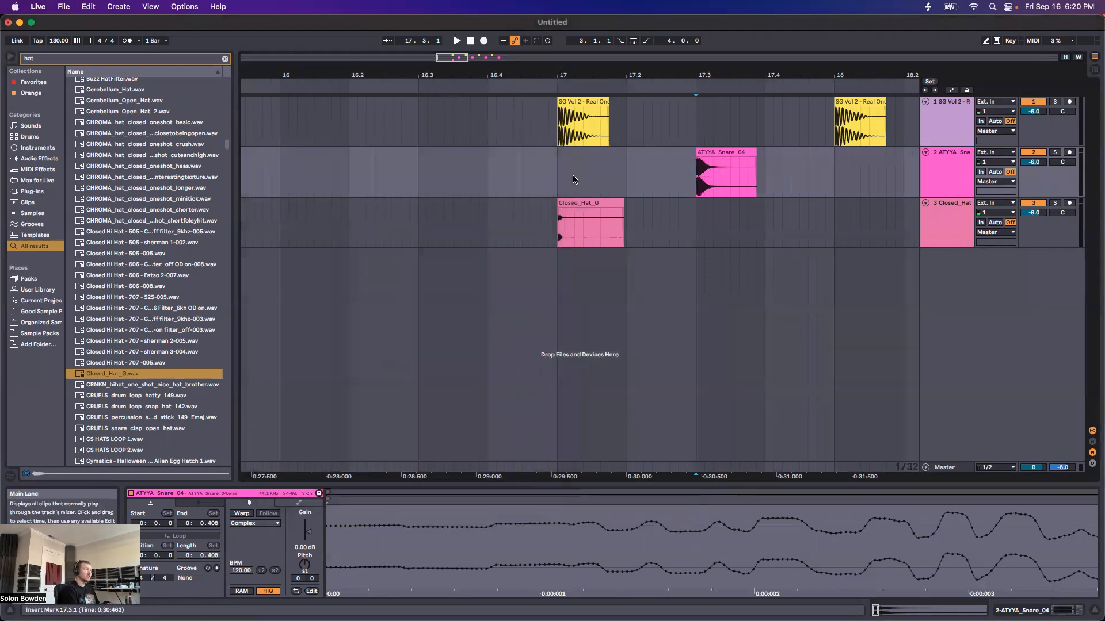
scroll(558, 146, "up", 3)
scroll(558, 146, "up", 5)
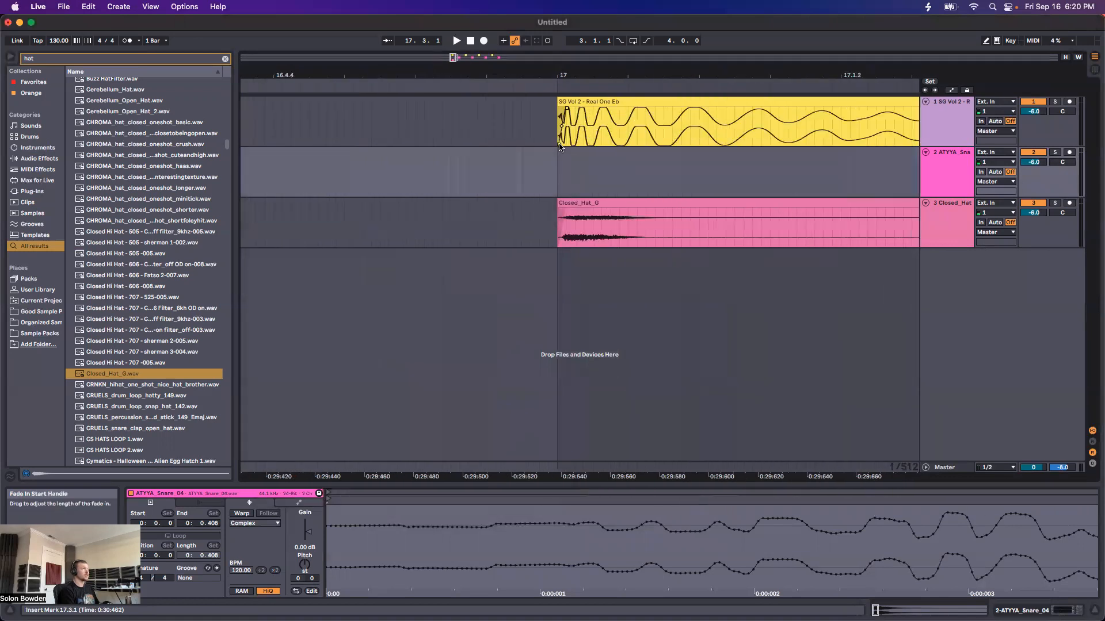
left_click(592, 118)
mouse_move(609, 111)
left_mouse_down()
mouse_move(553, 124)
mouse_move(591, 133)
mouse_move(553, 131)
mouse_move(584, 132)
mouse_move(564, 132)
left_mouse_up()
left_click(1054, 101)
key("super+z")
left_click(554, 133)
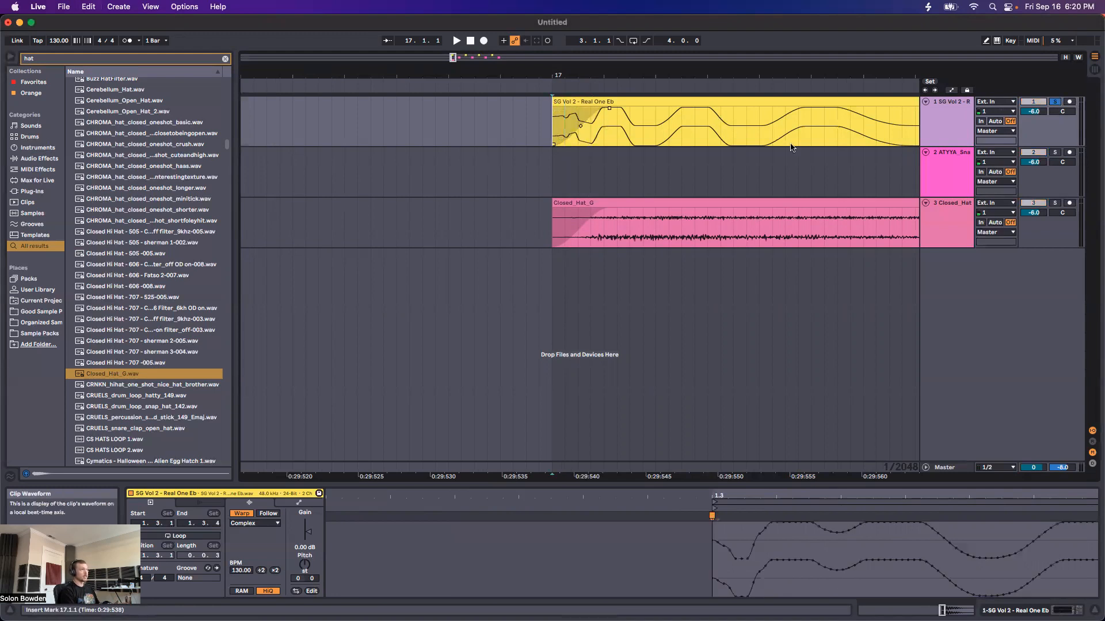
key("space")
key("space")
Shorten the first kick clip's fade-in to almost nothing and play the kick again from bar 17
left_click_drag(609, 106, 551, 111)
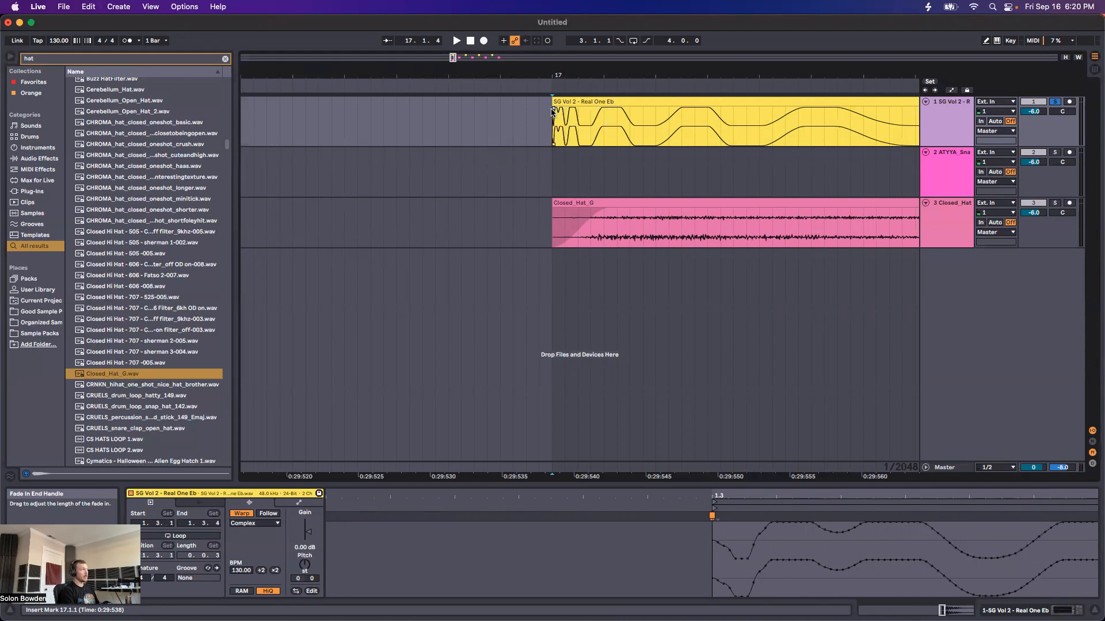
key("space")
key("space")
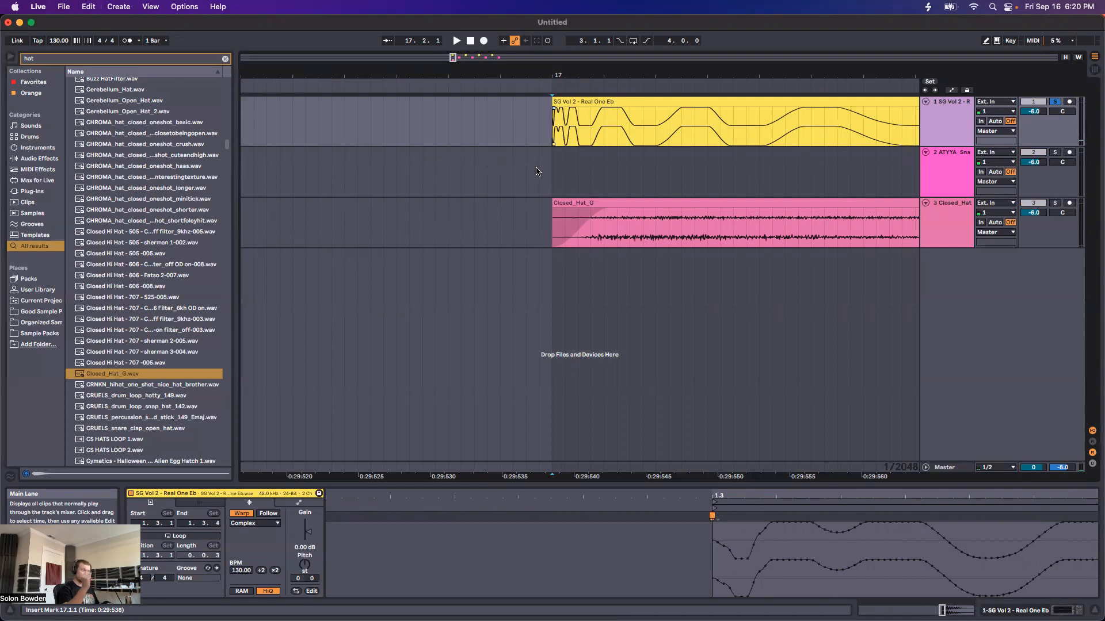
Shorten the fade-in at the start of the first snare clip at 17.3
scroll(612, 133, "down", 3)
scroll(612, 133, "down", 5)
scroll(607, 201, "right", 3)
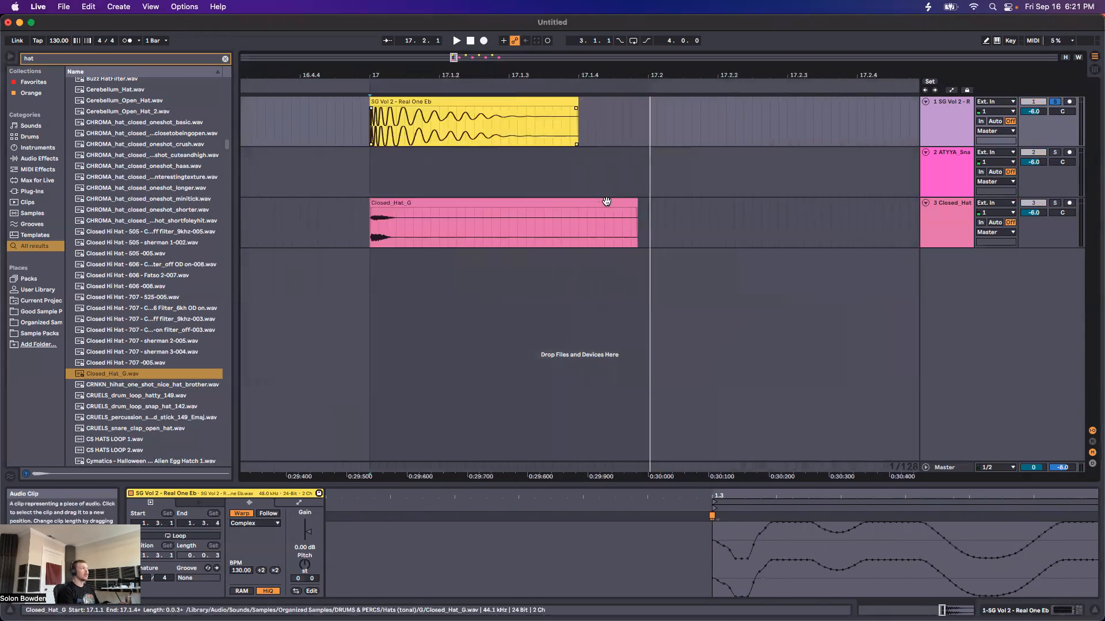
scroll(510, 127, "down", 3)
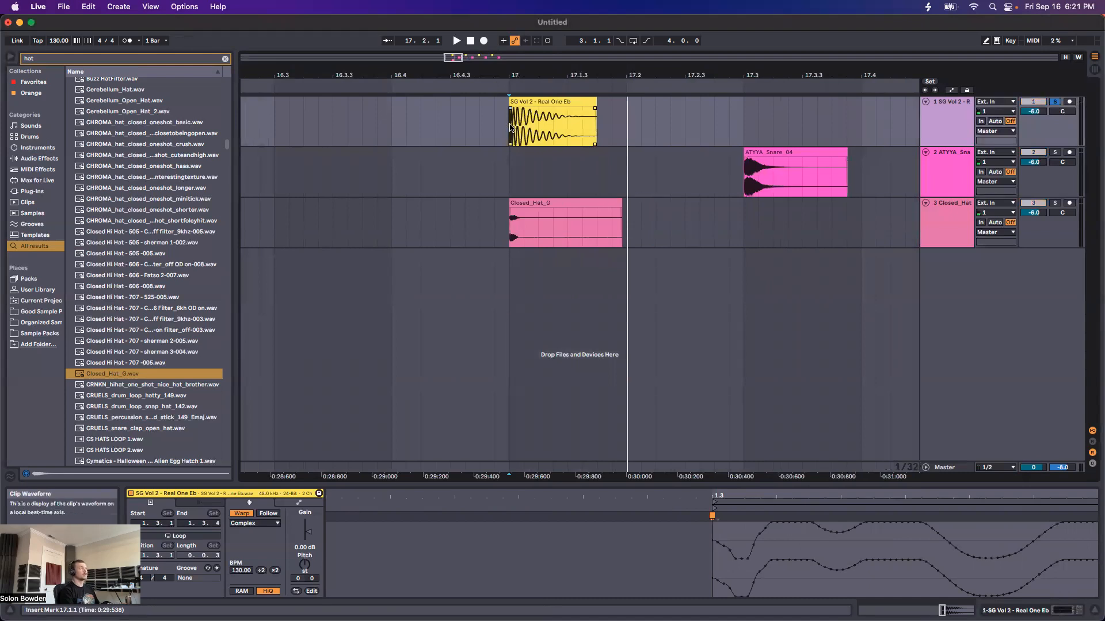
scroll(510, 127, "up", 10)
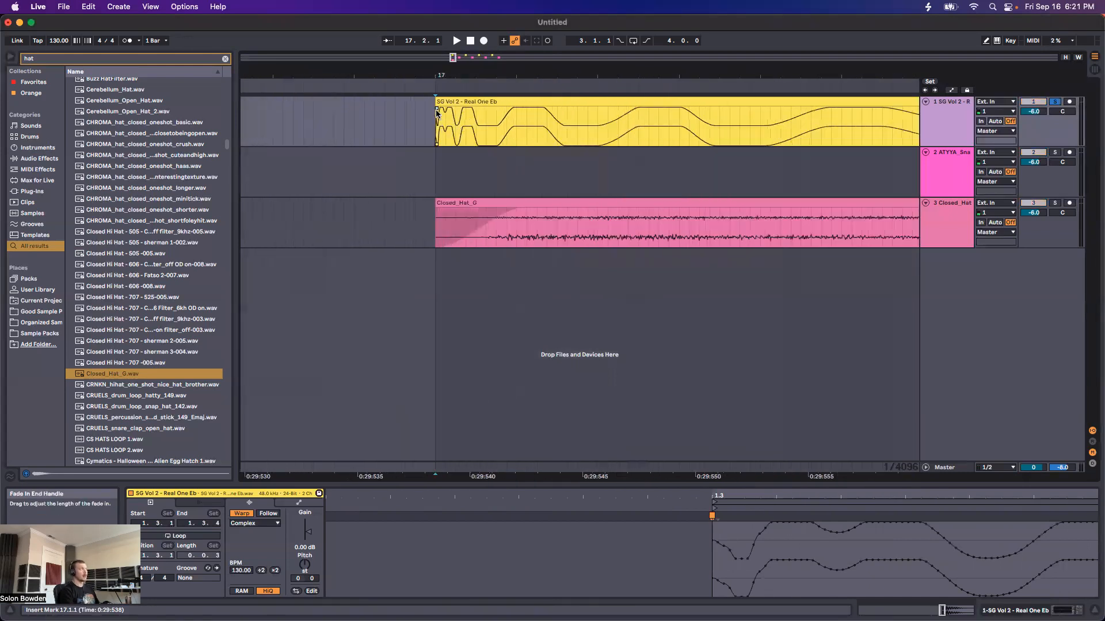
scroll(477, 153, "down", 4)
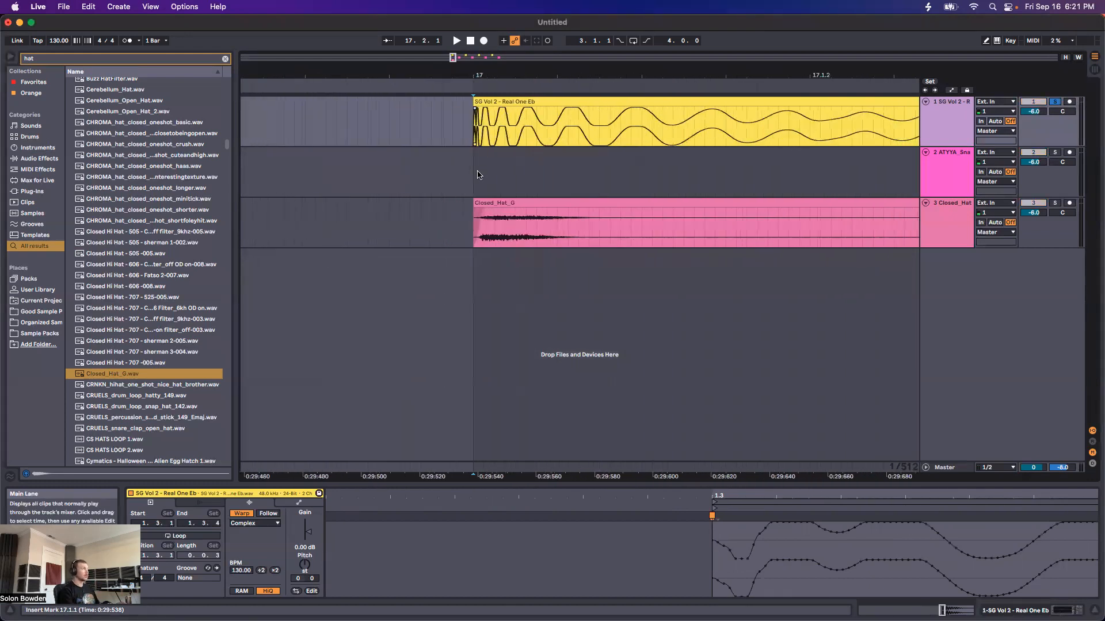
scroll(477, 167, "down", 3)
scroll(665, 192, "right", 10)
scroll(721, 190, "up", 5)
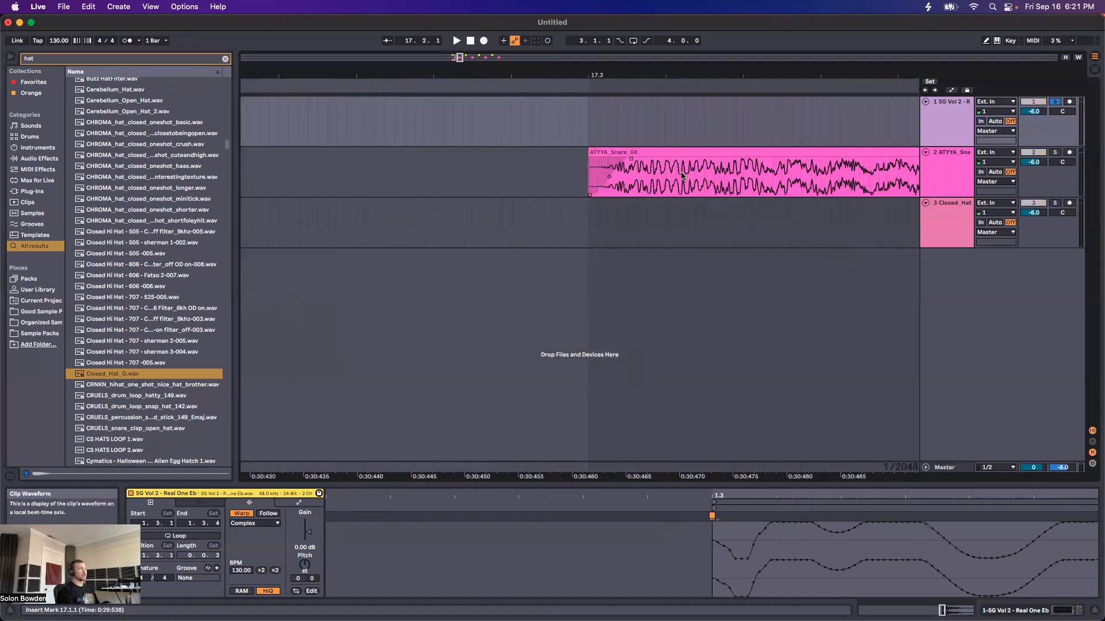
left_click(597, 165)
left_click_drag(597, 165, 605, 165)
scroll(625, 180, "down", 6)
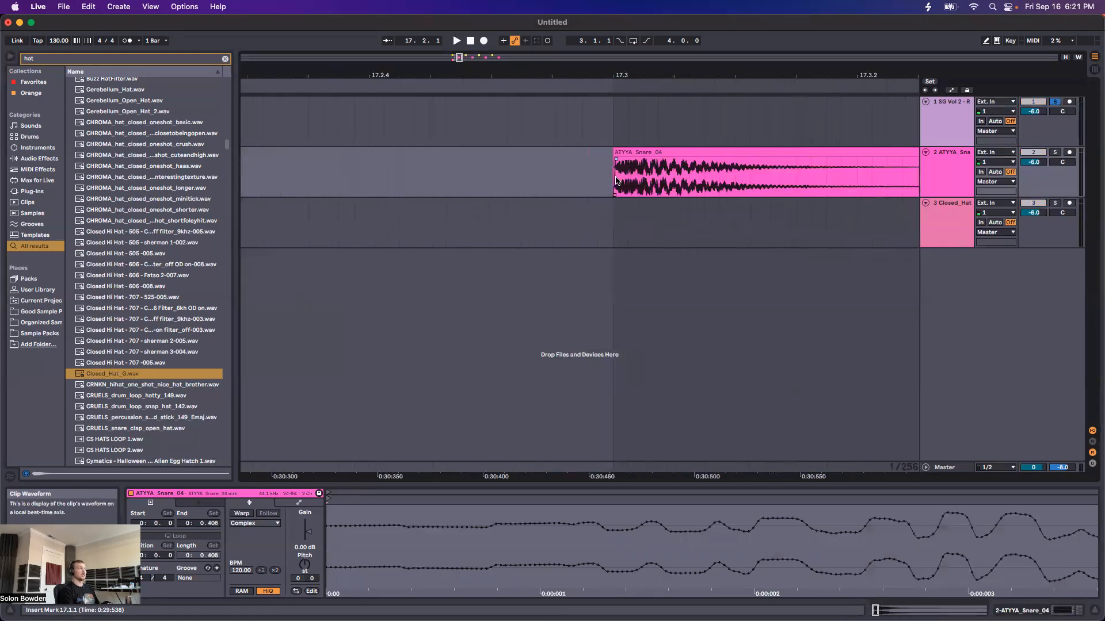
Adjust the first kick clip's fade-in to about 1 ms, auditioning a slightly longer fade from bar 17 first
scroll(371, 141, "left", 5)
scroll(543, 127, "up", 4)
scroll(542, 127, "up", 5)
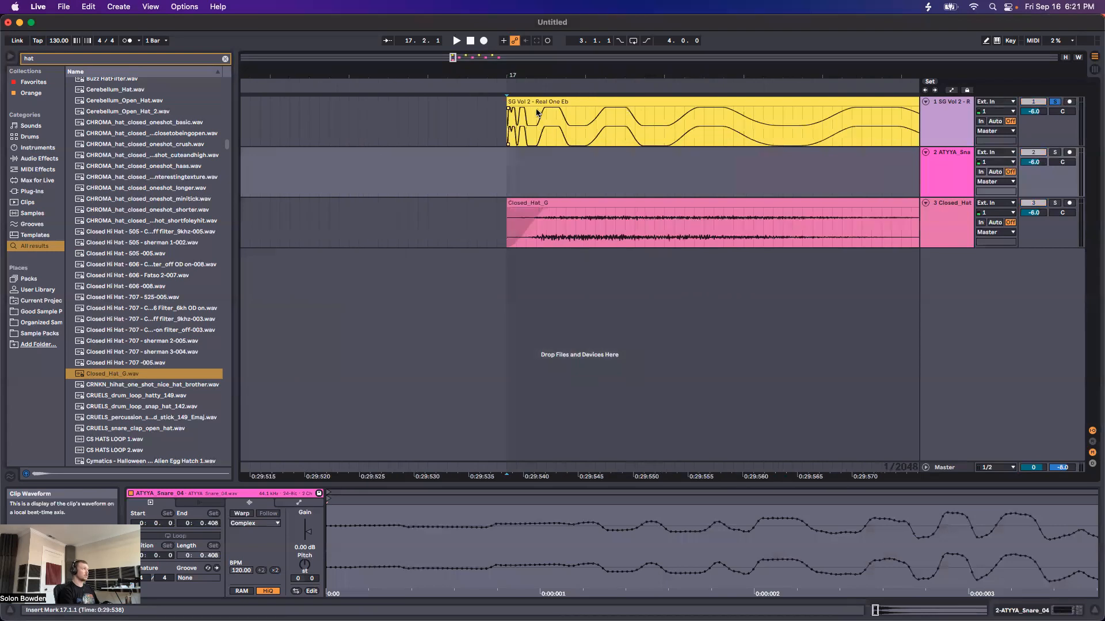
left_click(521, 112)
left_click_drag(524, 109, 527, 109)
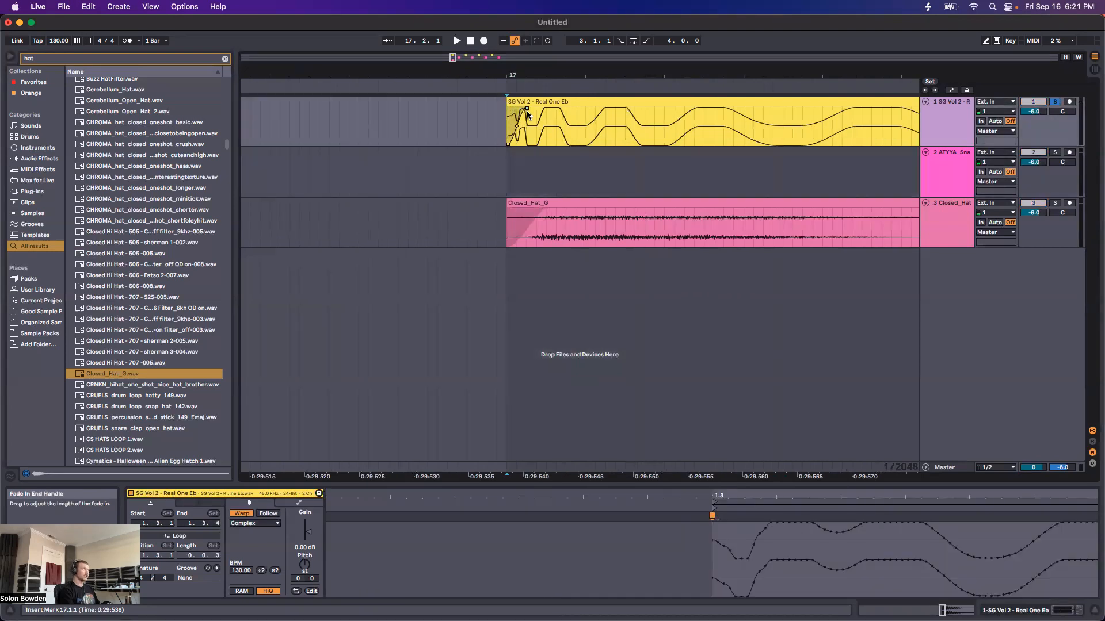
key("space")
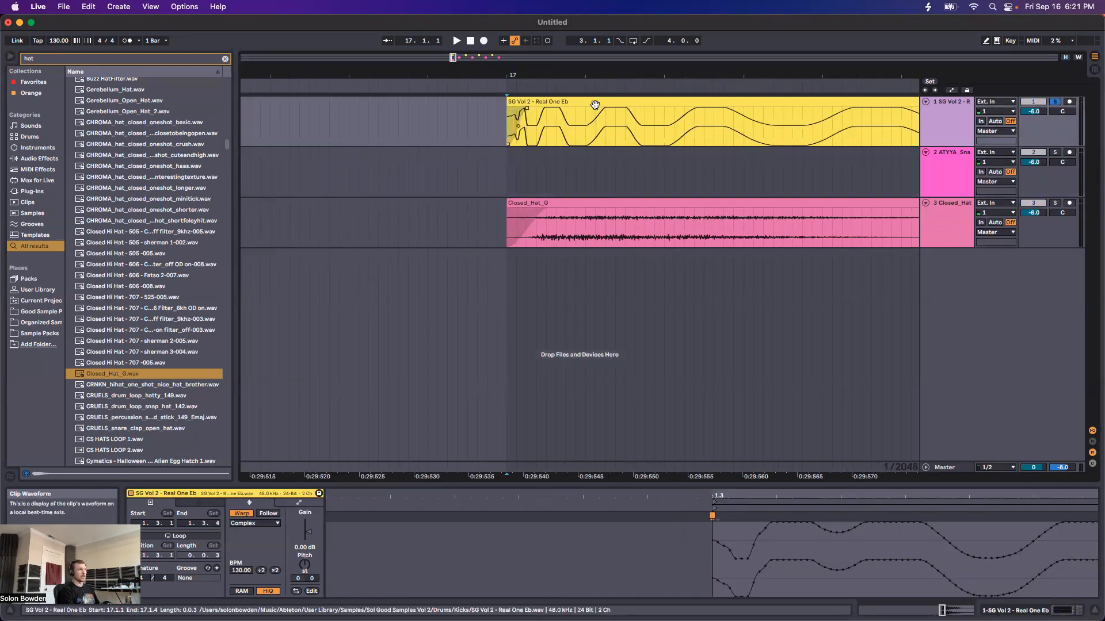
key("space")
key("space")
key("space")
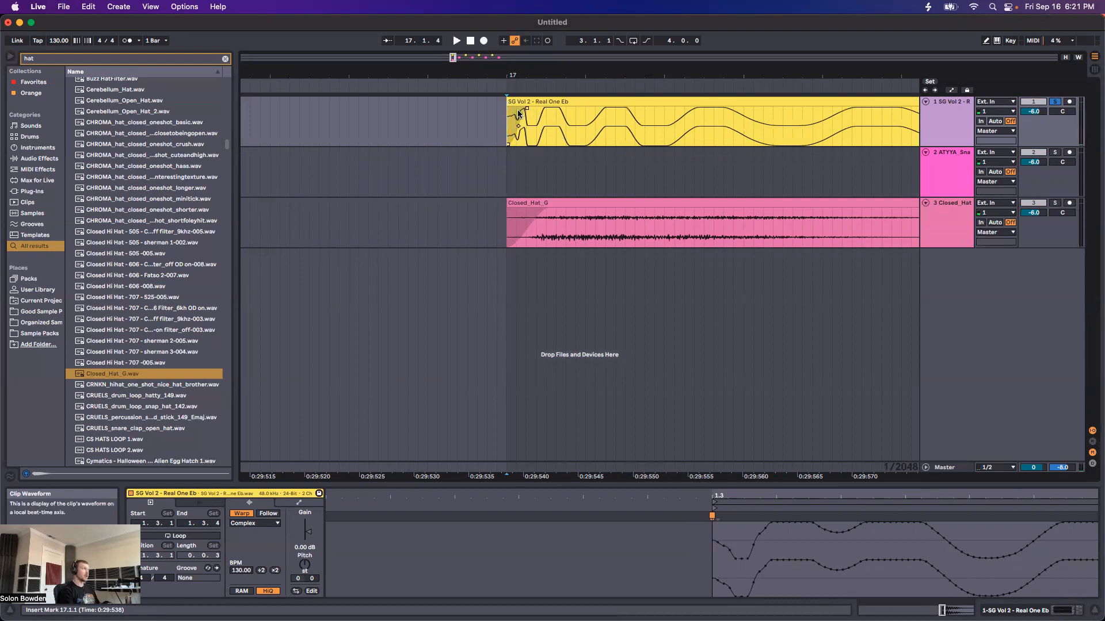
left_click_drag(527, 109, 520, 109)
Compare the hat clip's settings with the first kick clip's and turn off Warp for that kick
scroll(637, 167, "down", 10)
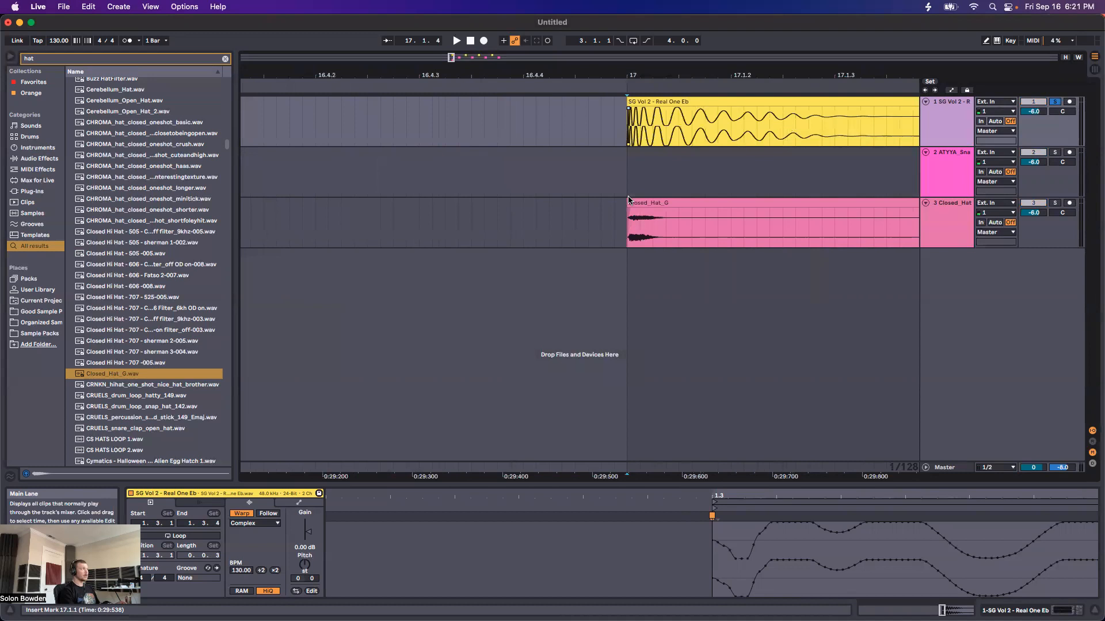
scroll(619, 213, "down", 15)
left_click(600, 207)
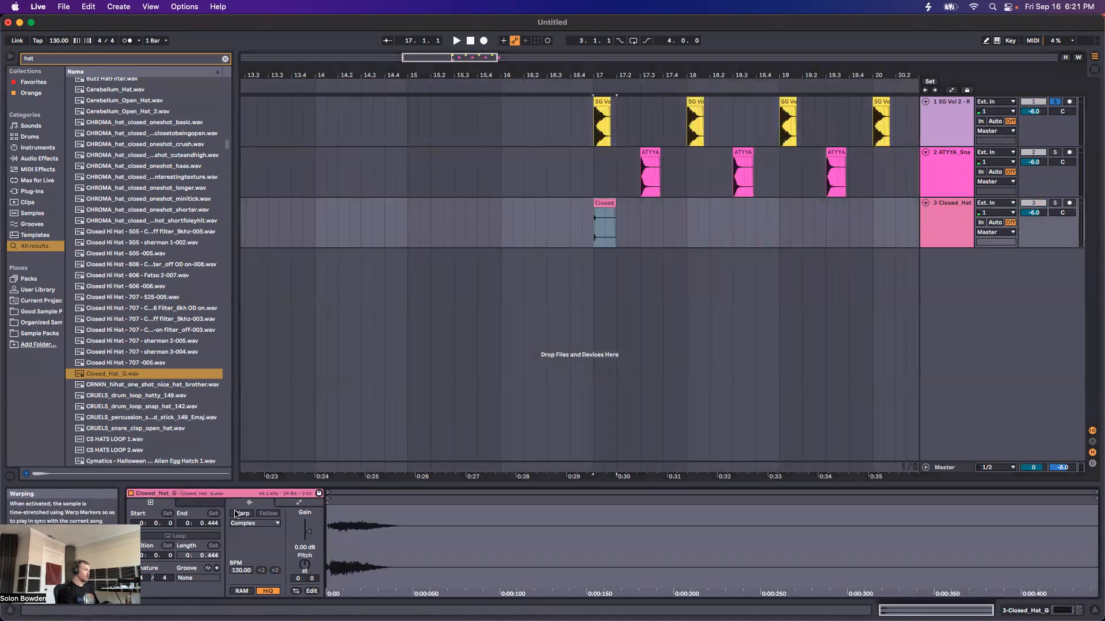
left_click(603, 102)
left_click(241, 514)
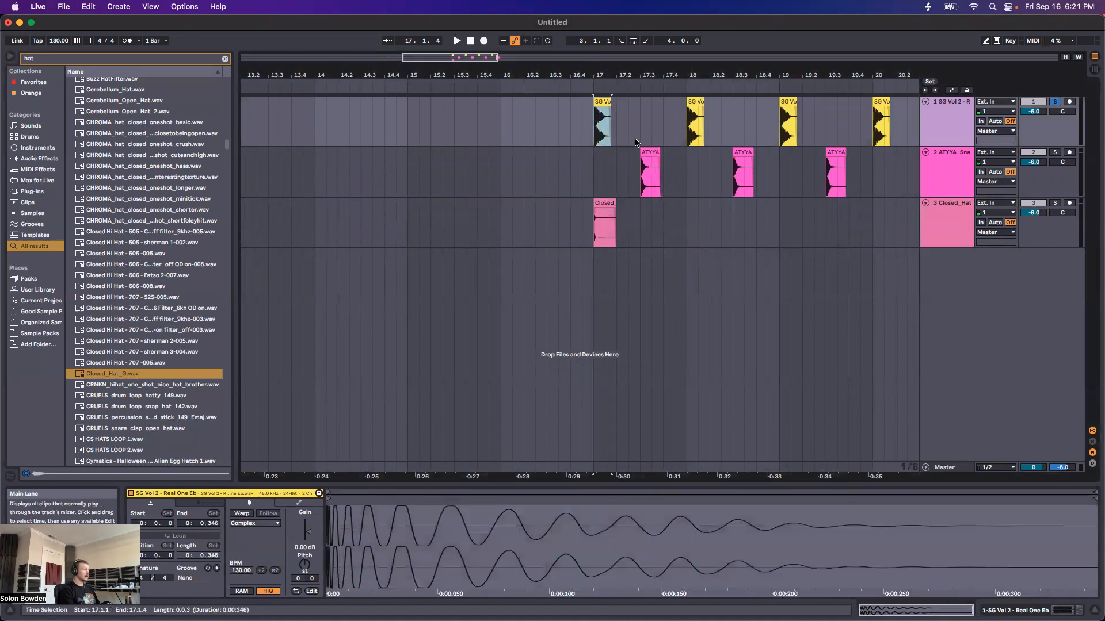
Delete the kick clips after the first one and duplicate the unwarped kick's full bar three times, through bar 20
left_click(649, 169)
left_click(651, 123)
left_click_drag(595, 128, 947, 124)
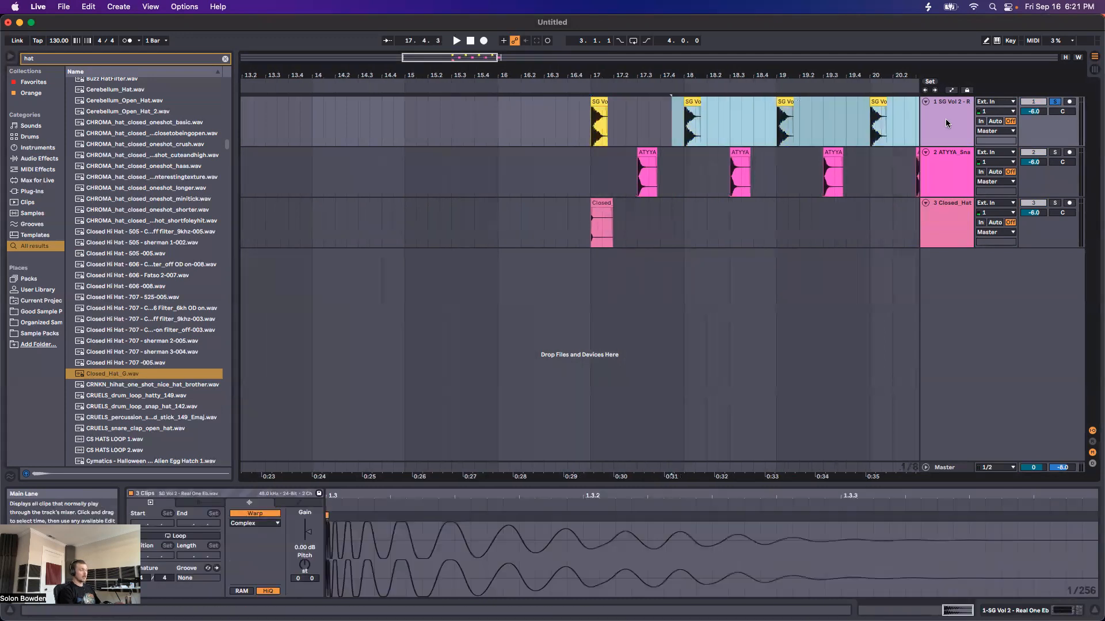
left_click_drag(591, 128, 685, 123)
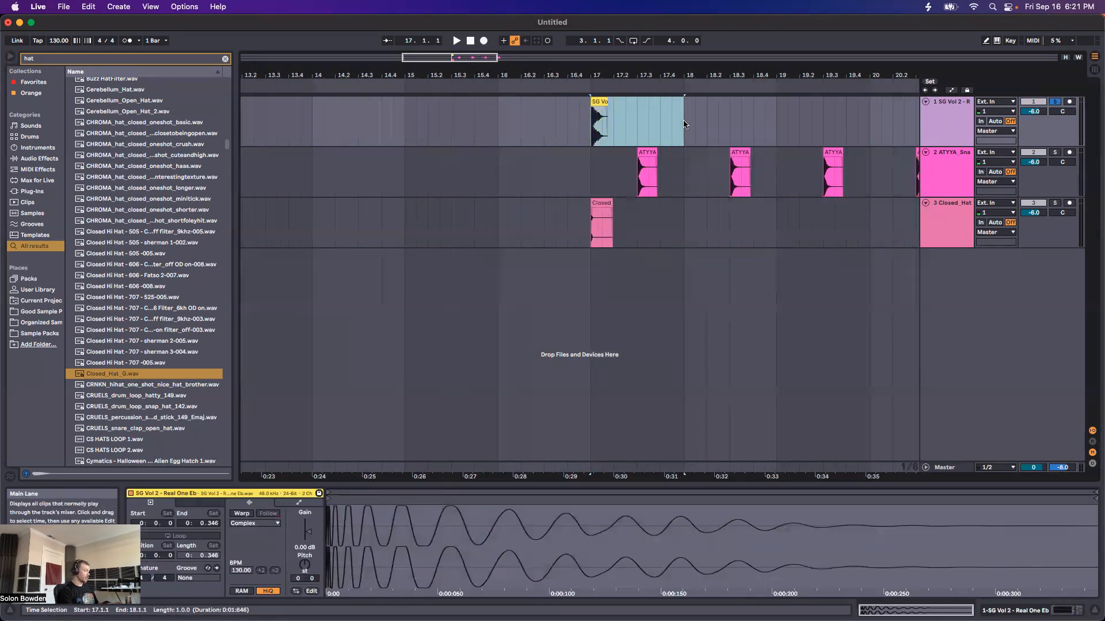
key("super+d")
key("super+d")
key("super+d")
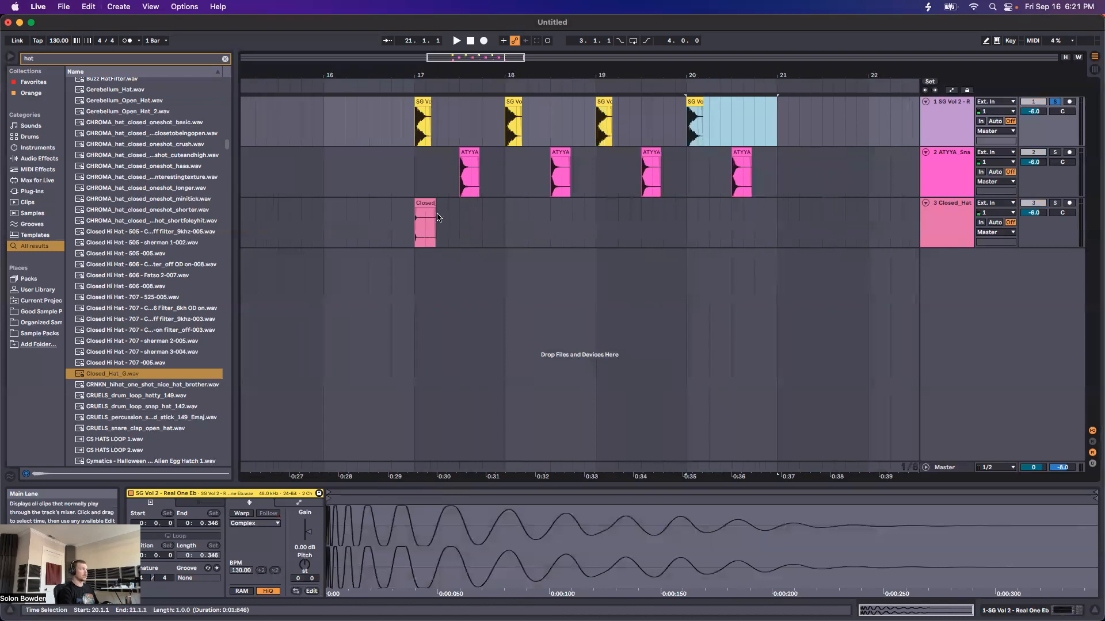
Duplicate a one-beat selection of the hat clip repeatedly to place a hat on every beat of bars 17 to 19
left_click(414, 228)
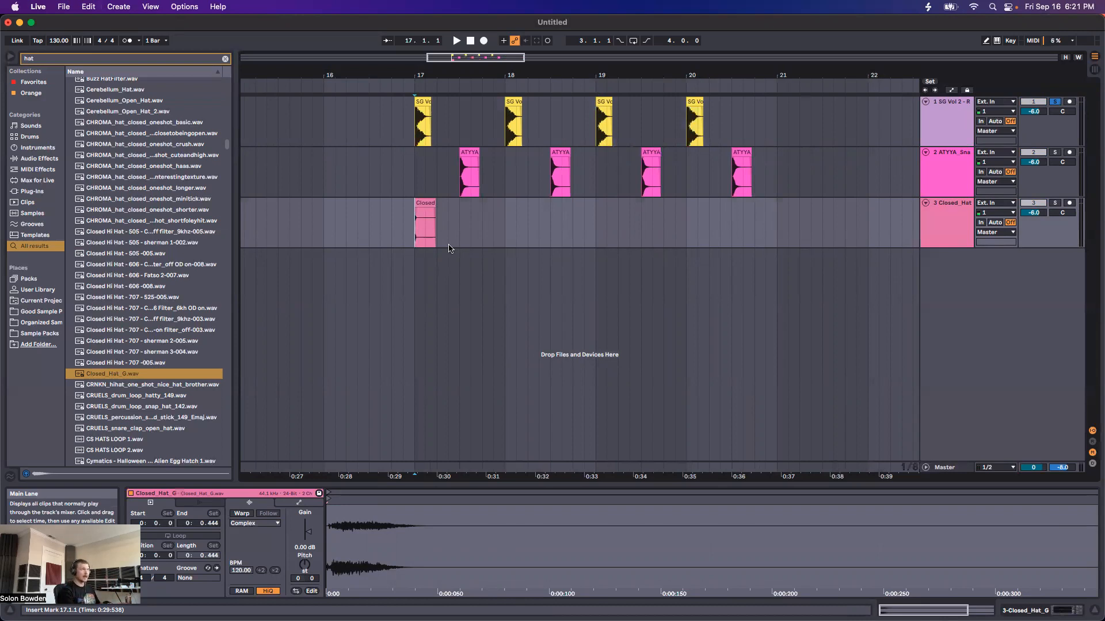
left_click_drag(426, 221, 437, 213)
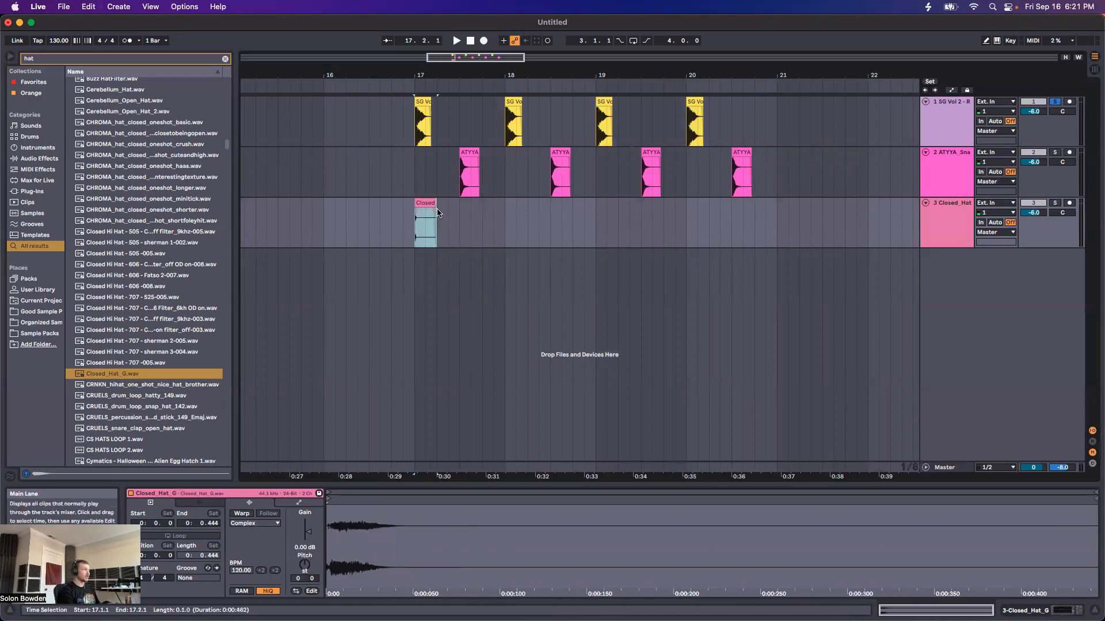
key("super+d")
key("super+d")
key("super+d")
key("super+d")
key("super+d")
key("super+d")
key("super+d")
key("super+d")
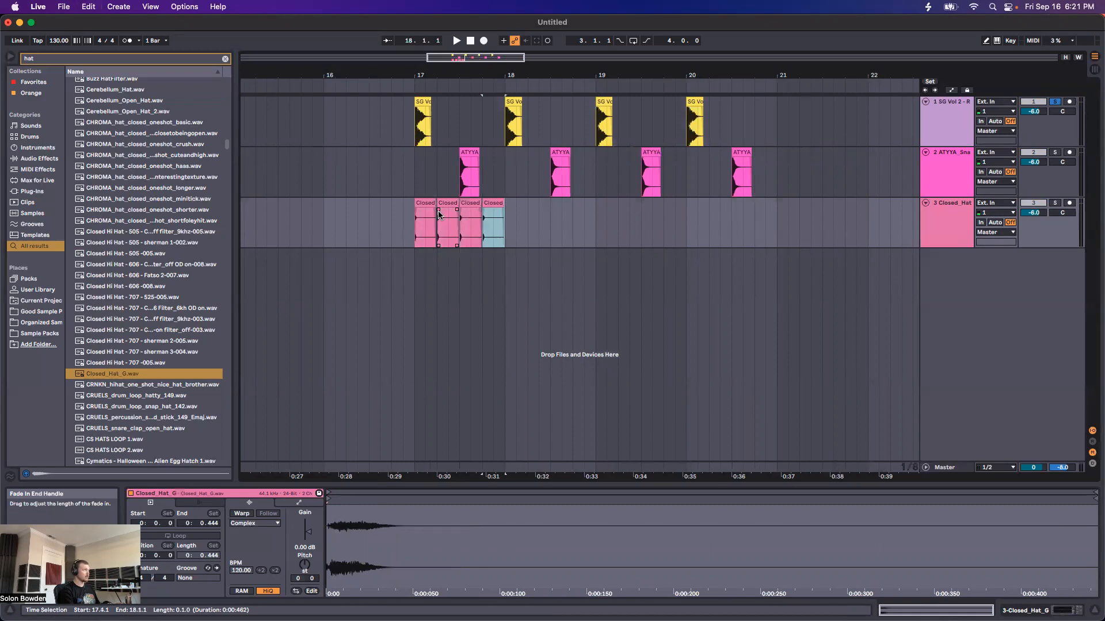
key("super+d")
key("super+d")
key("super+d")
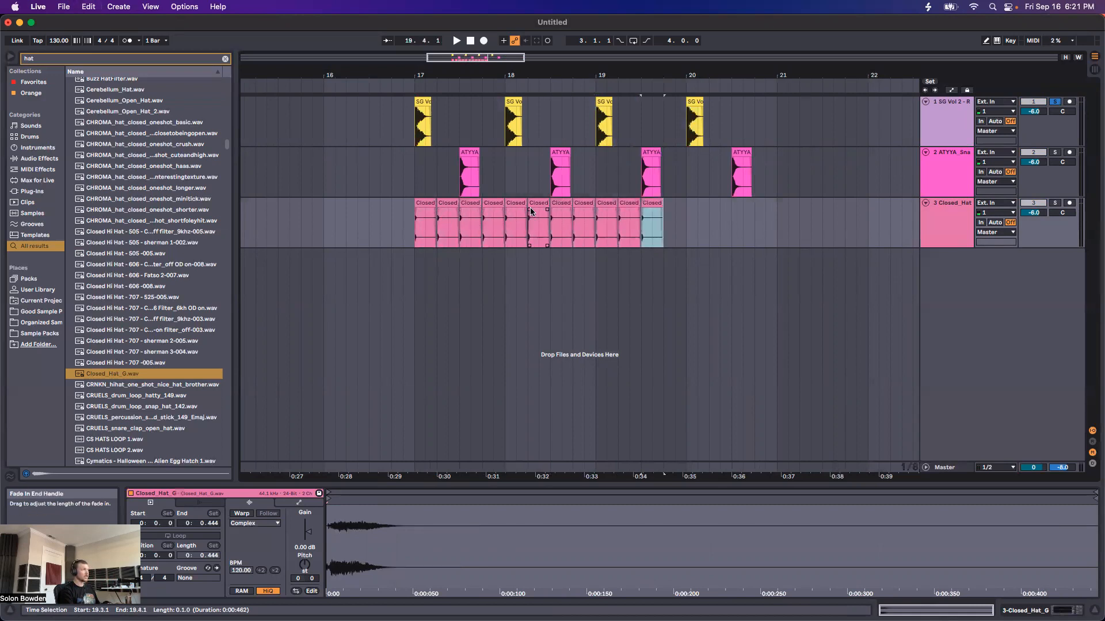
Play the pattern from bar 17 and duplicate the first two bars of hats so they fill bars 17 to 20
left_click(412, 229)
key("space")
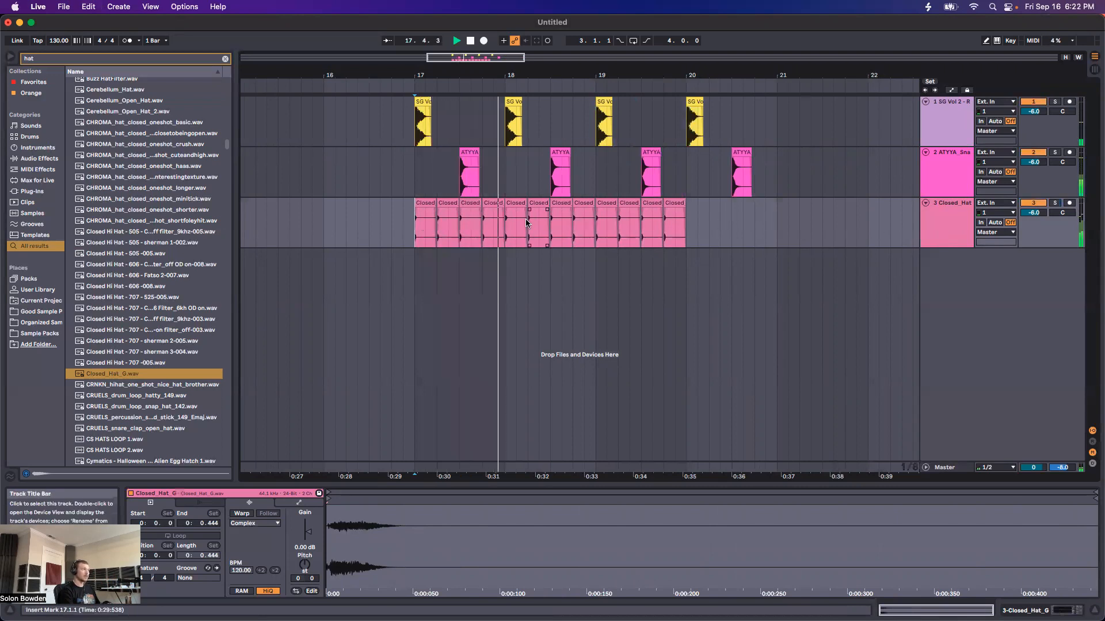
left_click_drag(413, 232, 599, 233)
key("super+d")
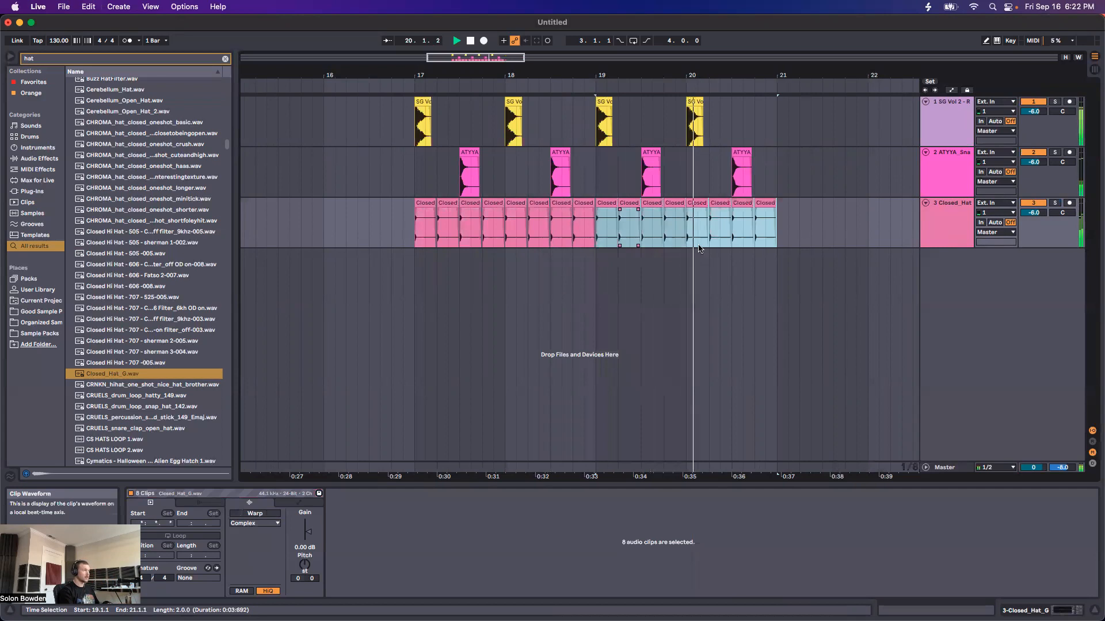
key("space")
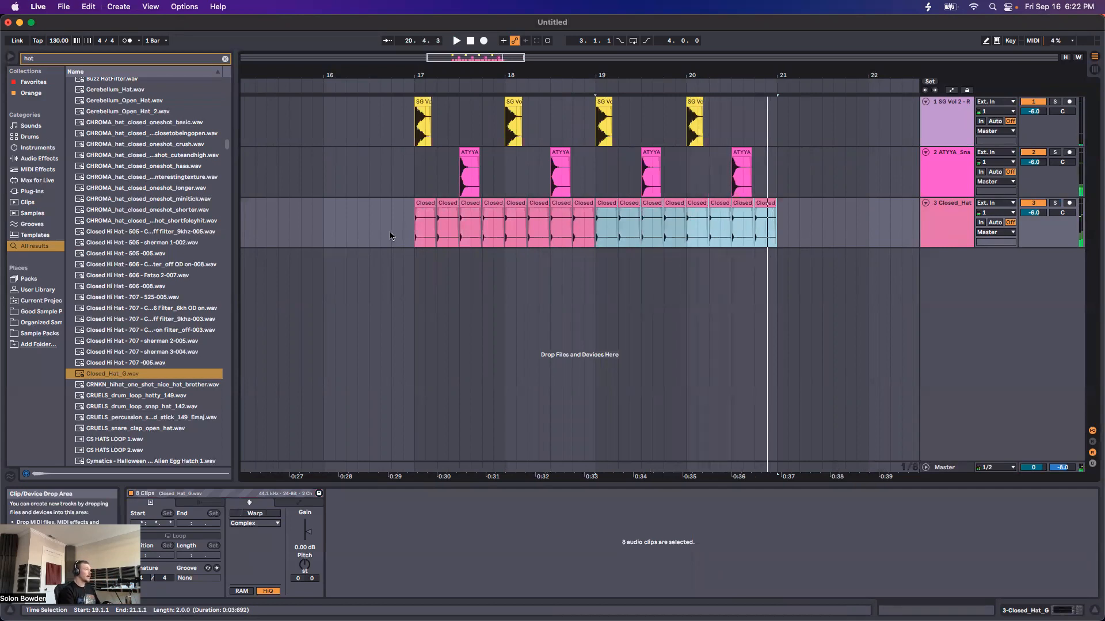
Select the first kick clip, examine its clip settings and check the track levels in the Session View mixer
left_click(406, 237)
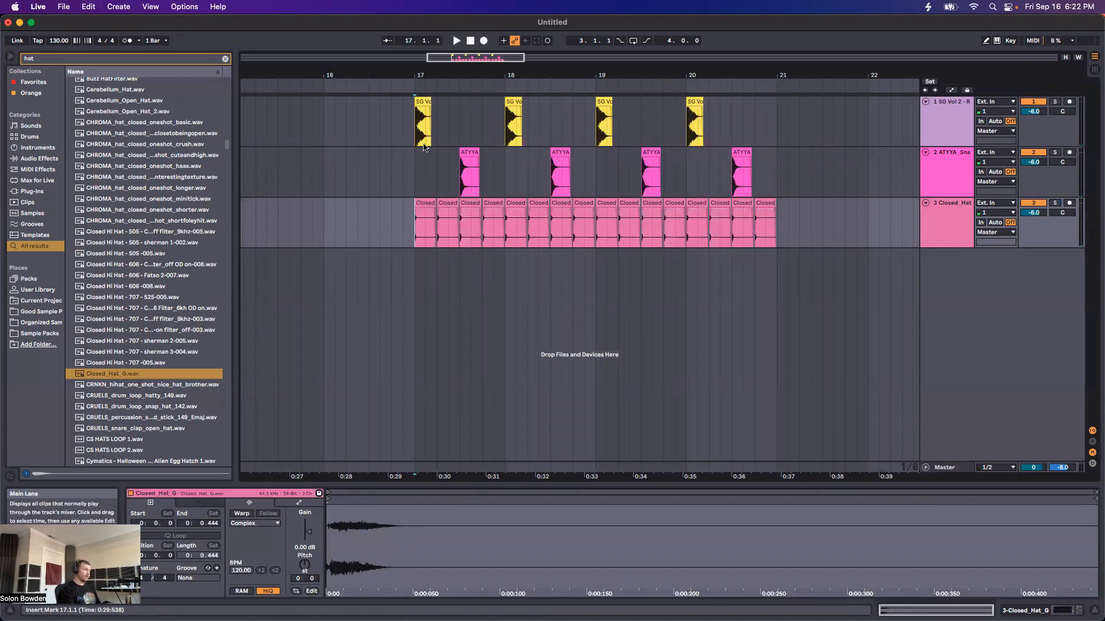
left_click(422, 103)
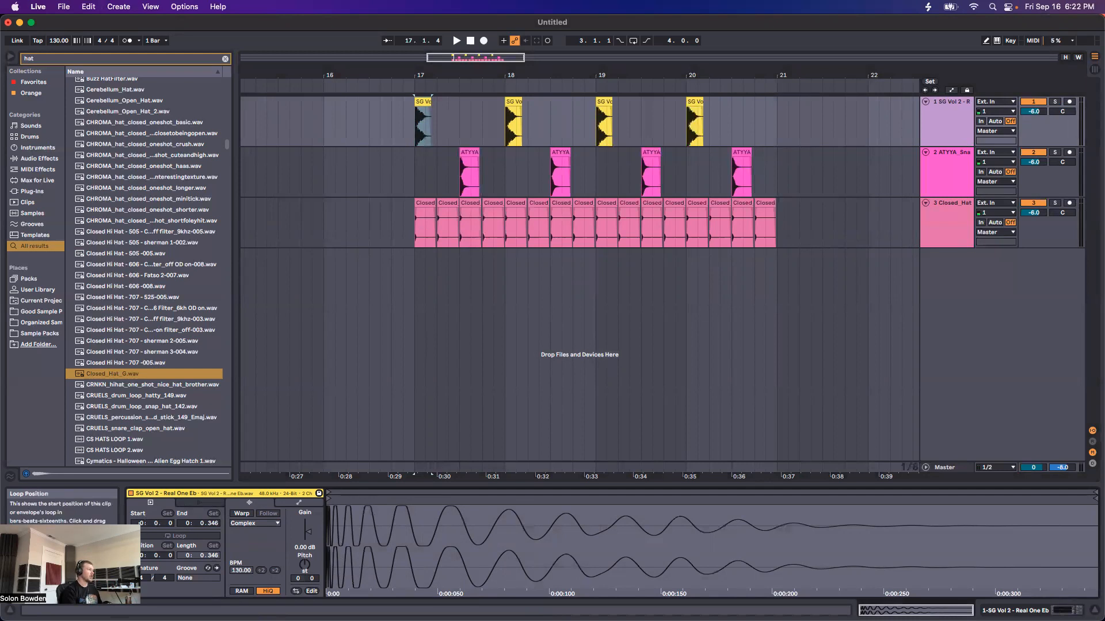
left_click_drag(142, 523, 180, 529)
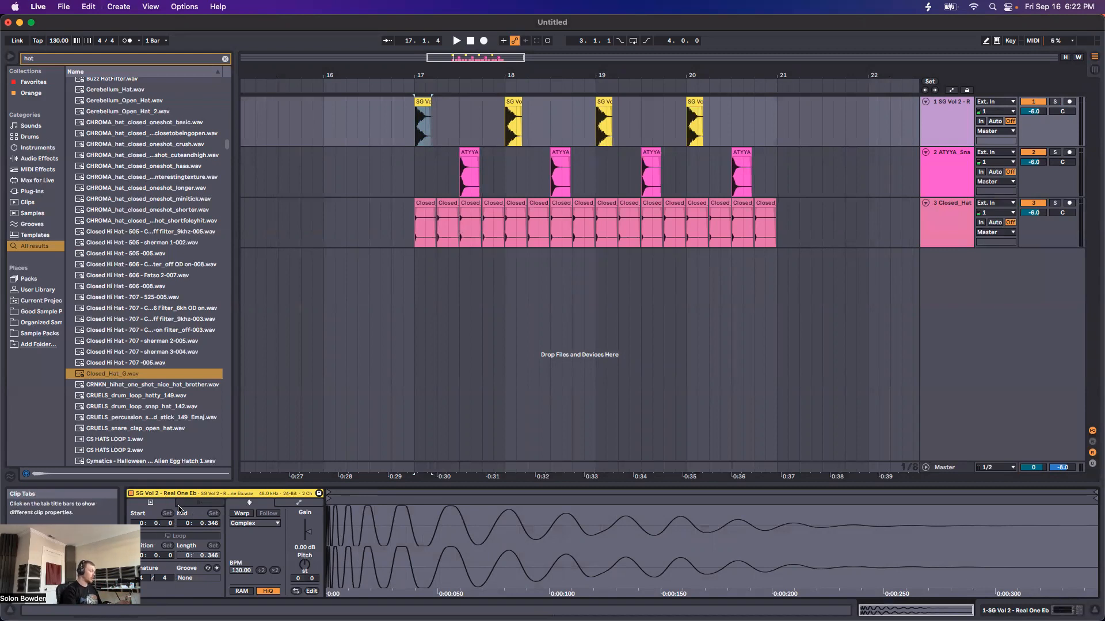
key("Tab")
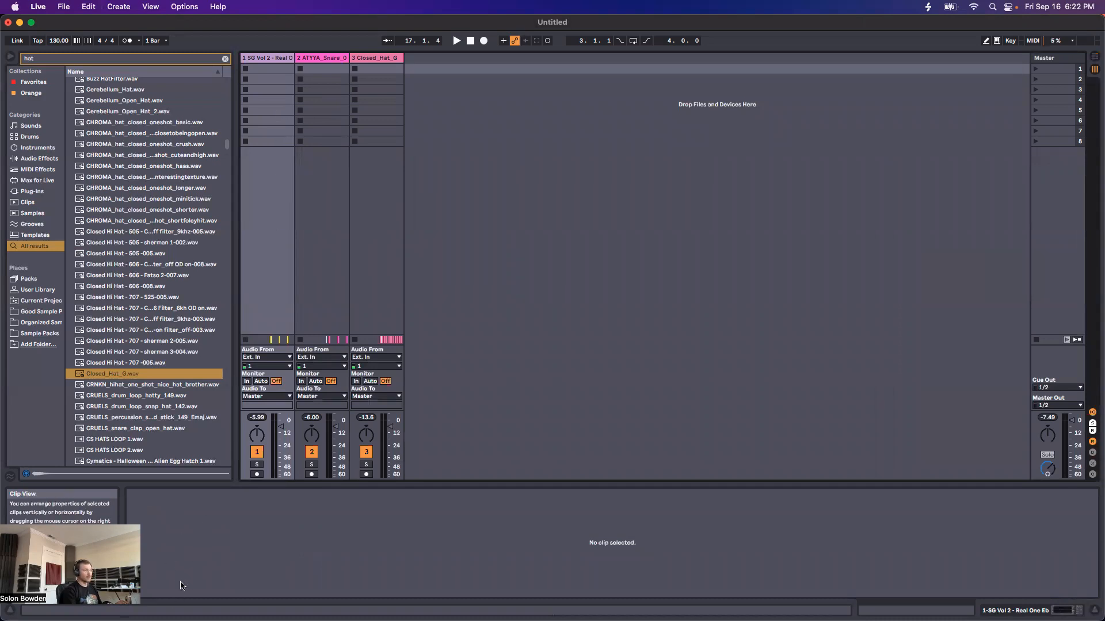
key("Tab")
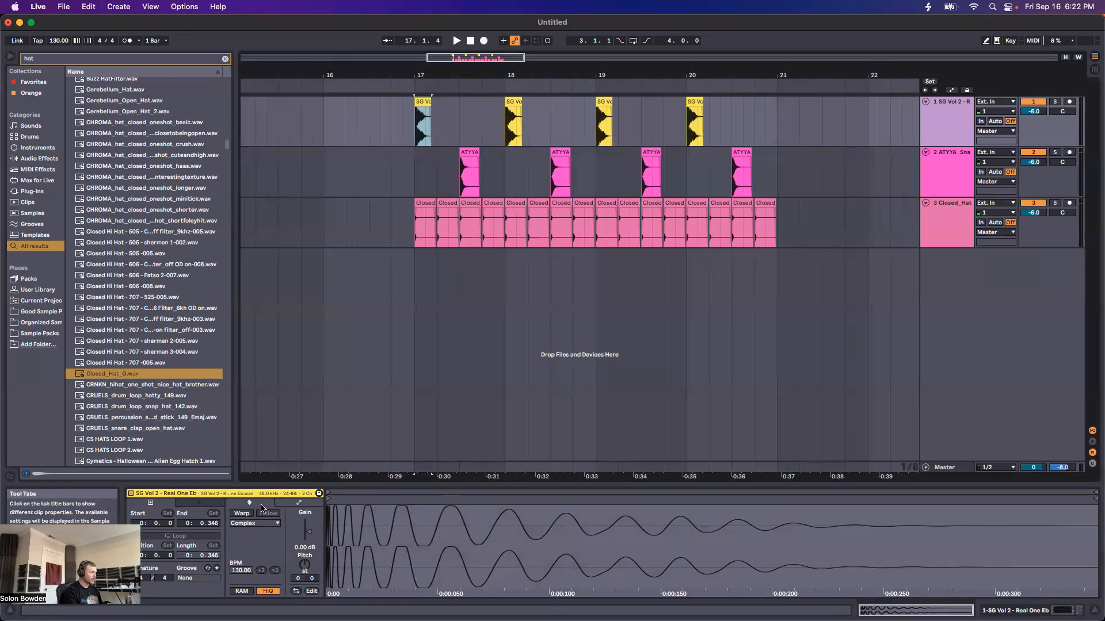
Try lowering the first kick clip's gain to -2.41 dB and reset it to 0 dB
mouse_move(306, 532)
left_mouse_down()
mouse_move(306, 550)
mouse_move(307, 536)
left_mouse_up()
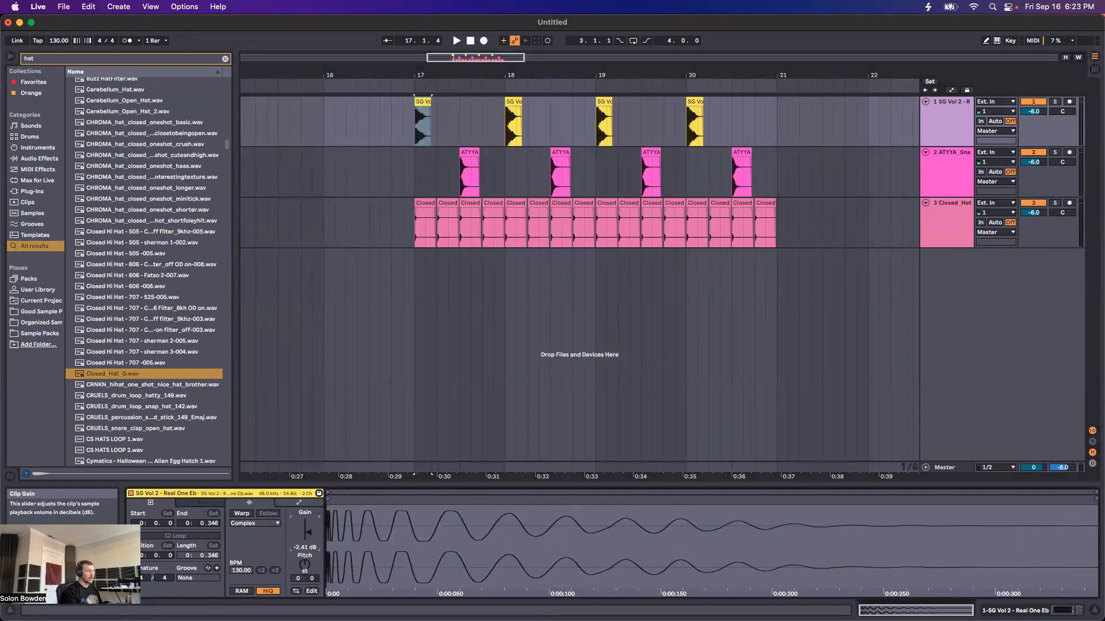
key("Delete")
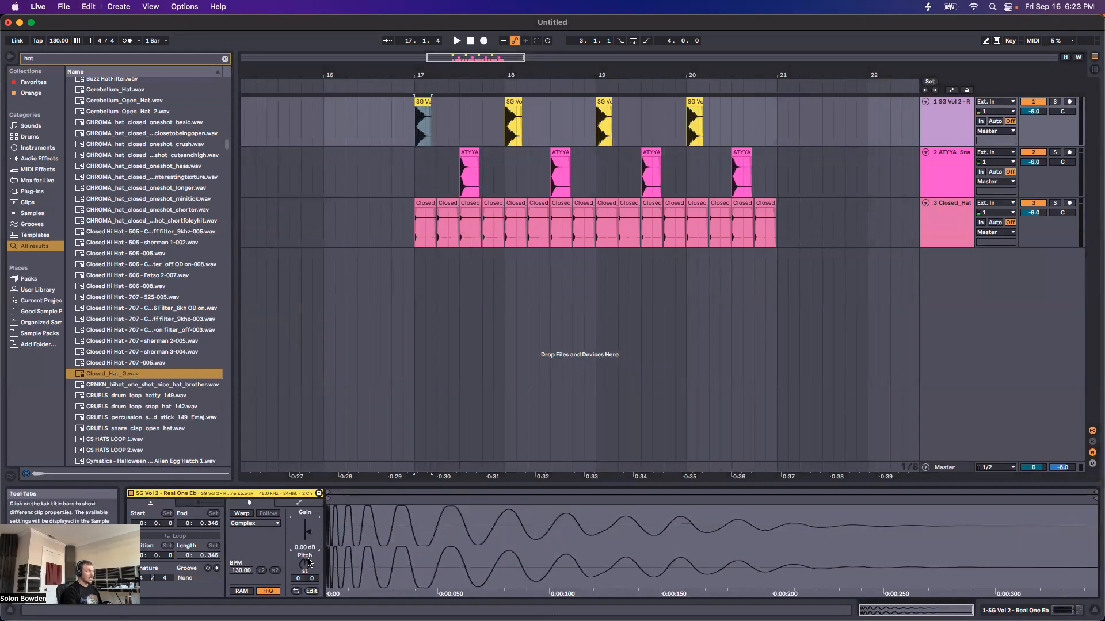
Add a fourth audio track below the hat track and search the browser for "loop"
left_click_drag(304, 565, 304, 570)
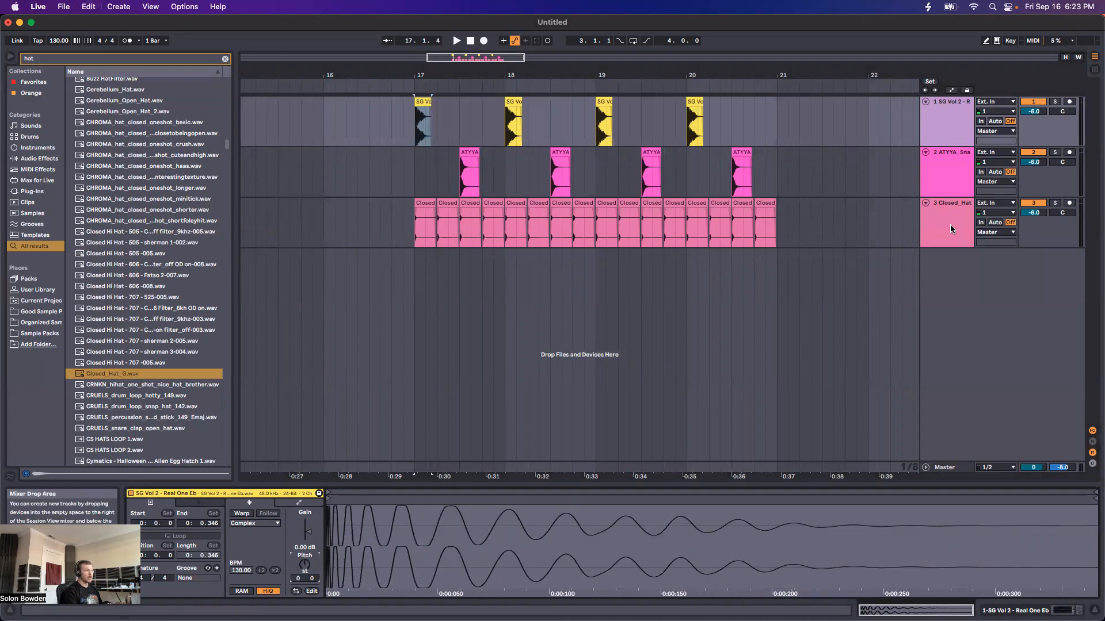
key("super+t")
key("super+f")
type("loop")
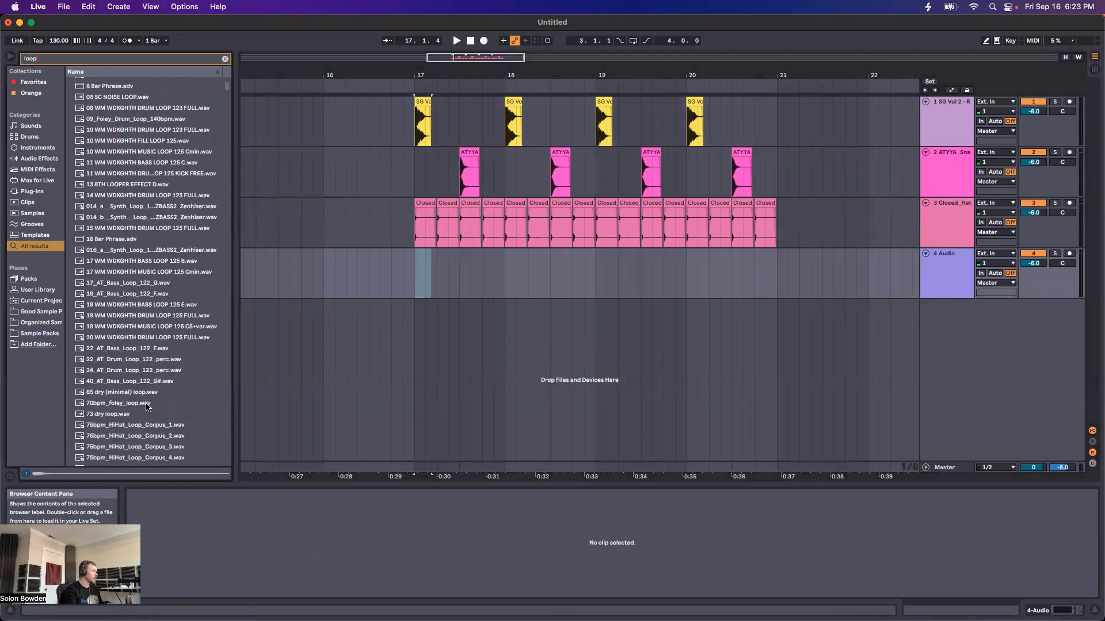
Look through the loop samples and preview several, including the OS_ELY drum loop, QUIX pokies lead and QUIX hihat jams loops
scroll(146, 406, "down", 15)
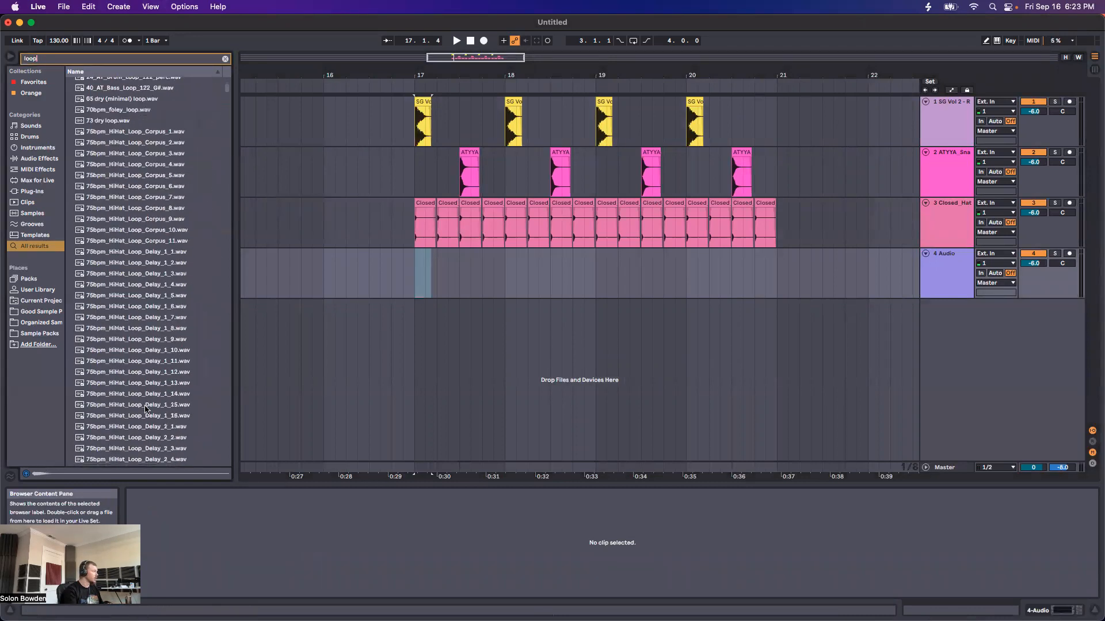
left_click_drag(233, 94, 236, 312)
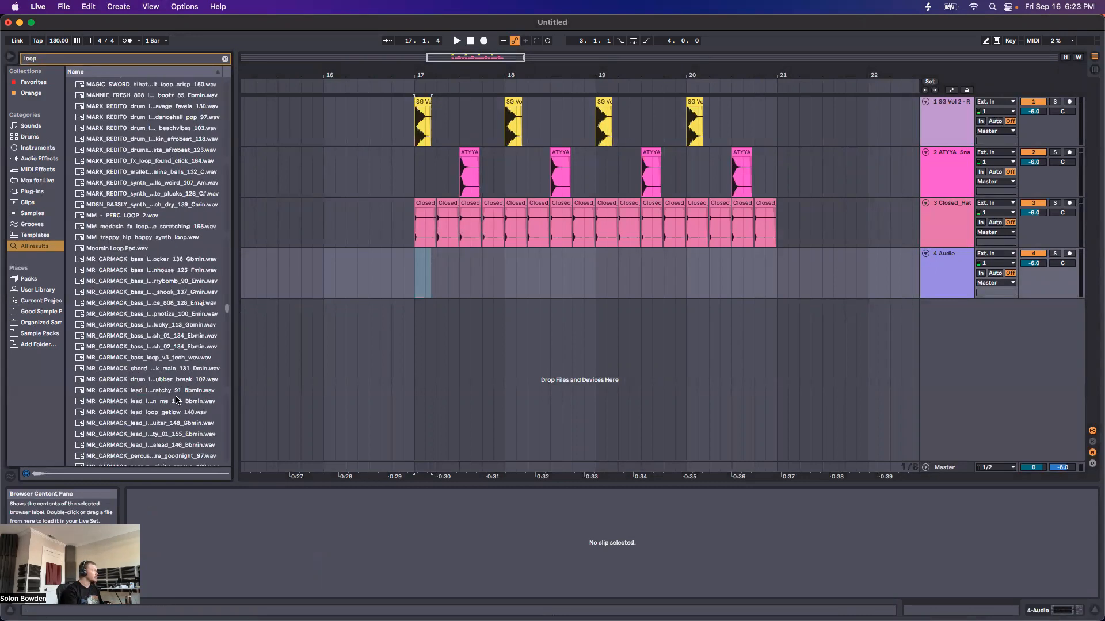
left_click(167, 336)
scroll(184, 378, "down", 5)
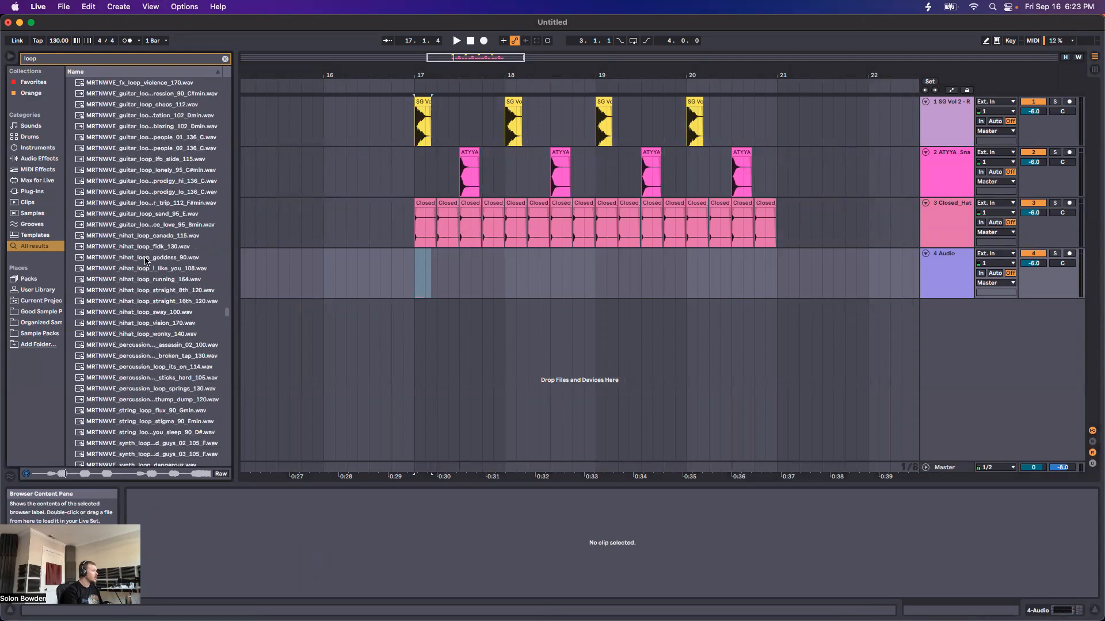
left_click(145, 261)
scroll(161, 322, "down", 12)
left_click(178, 392)
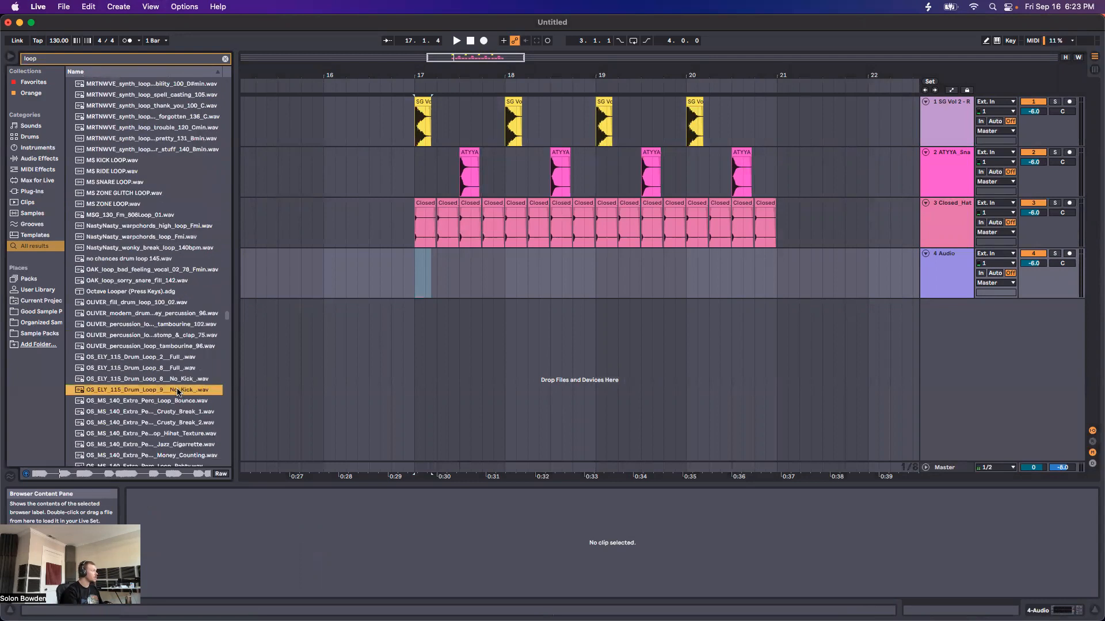
scroll(178, 392, "down", 20)
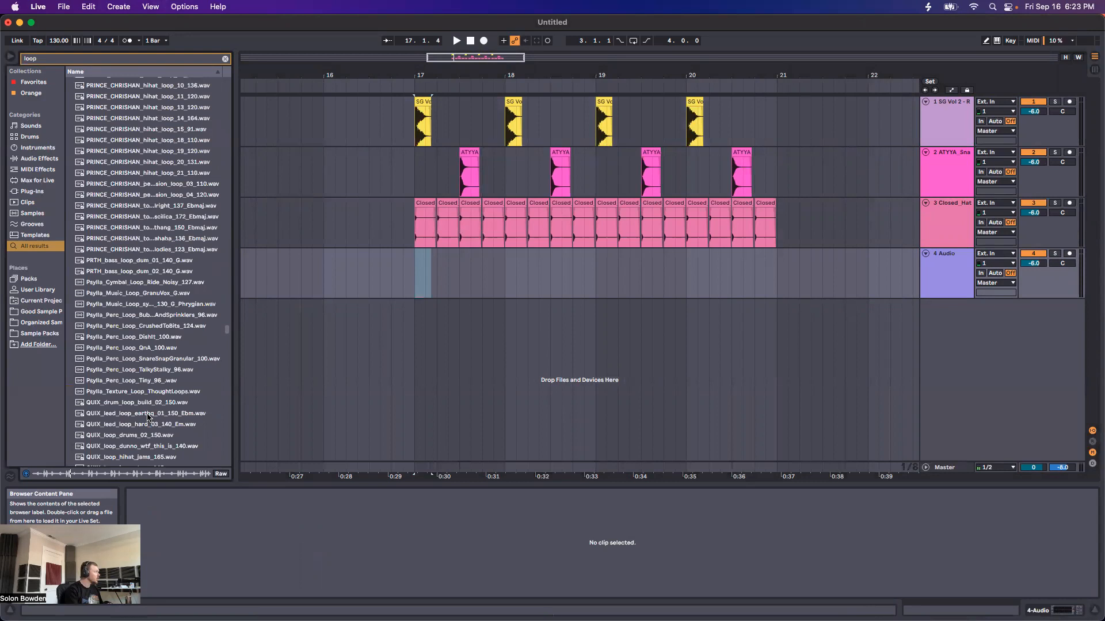
scroll(148, 416, "down", 10)
left_click(116, 180)
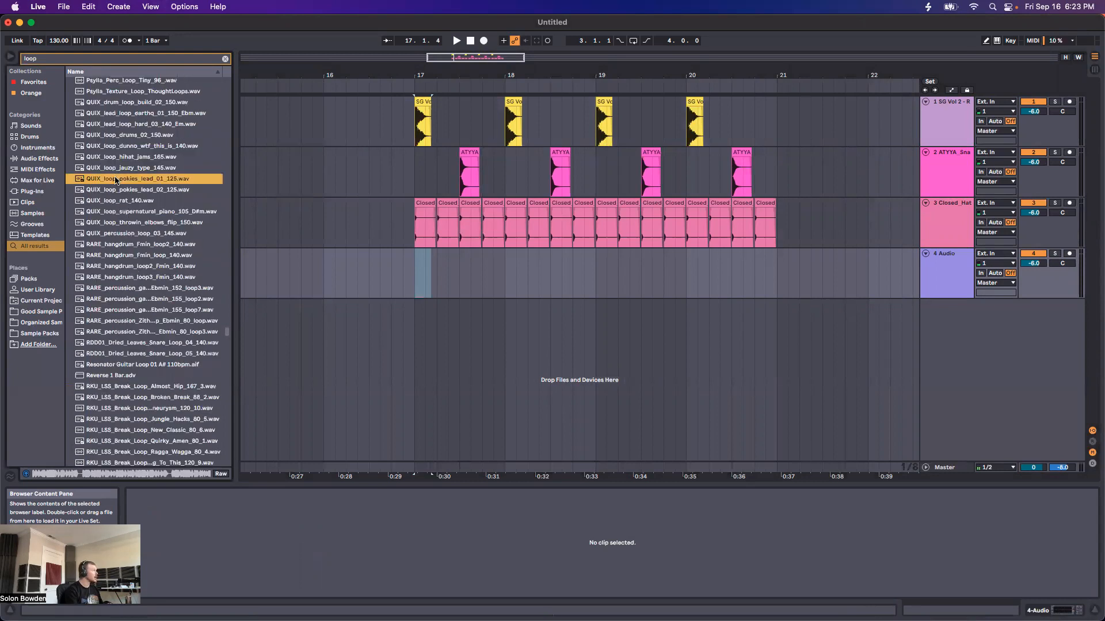
left_click(114, 154)
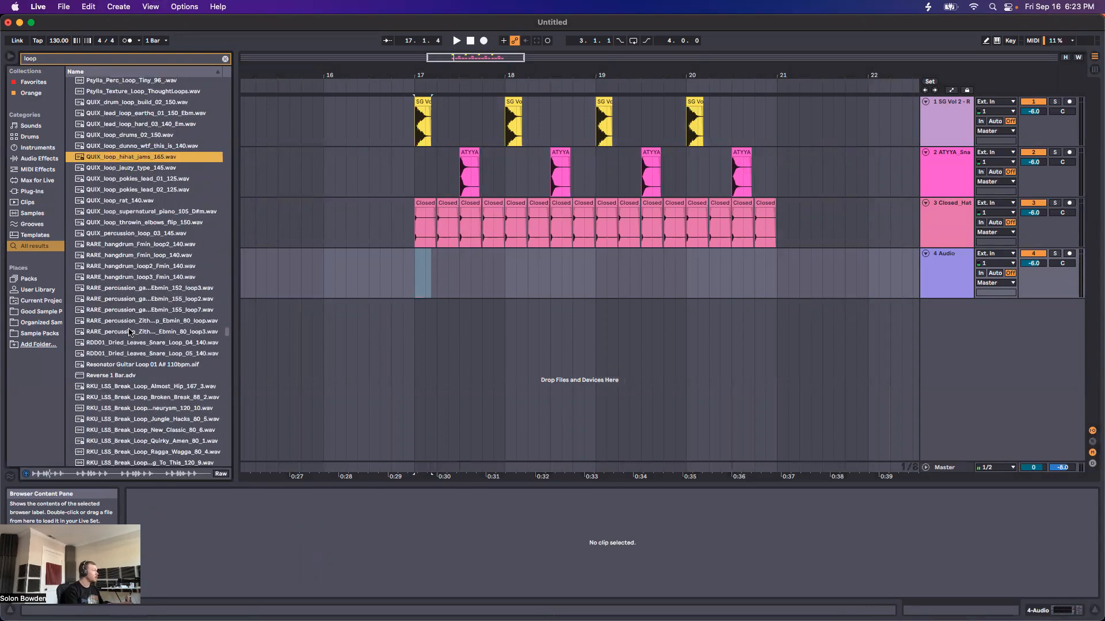
scroll(130, 332, "down", 15)
Search for "piano loop", preview a few results and place the ABTI Piano Obligatory Sad Saloon loop at bar 17 on track 4
type("piano loop")
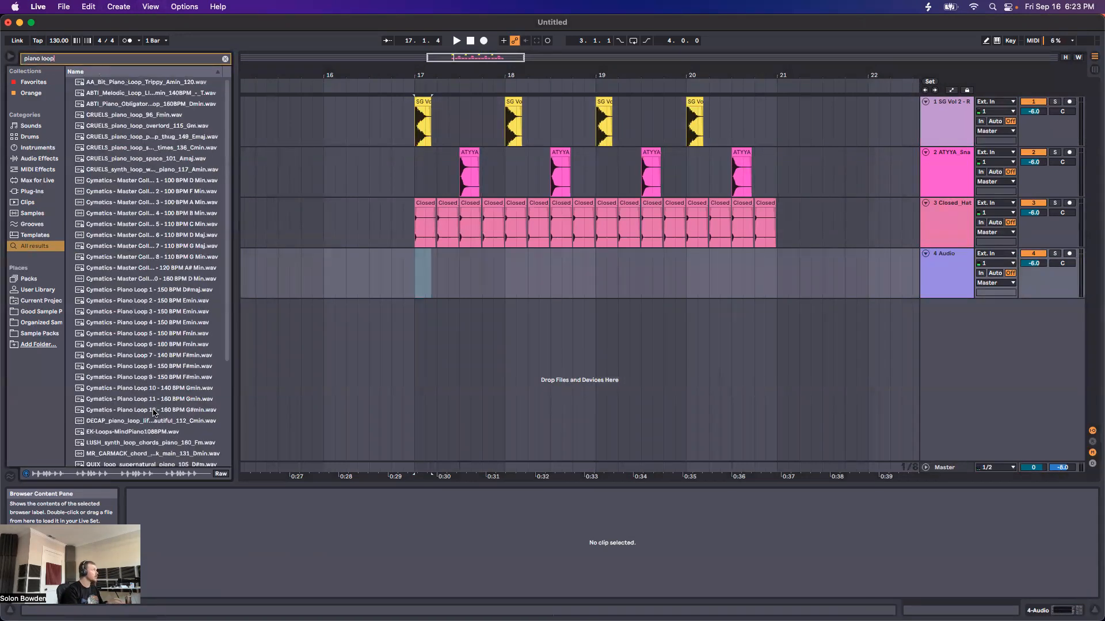
left_click(151, 137)
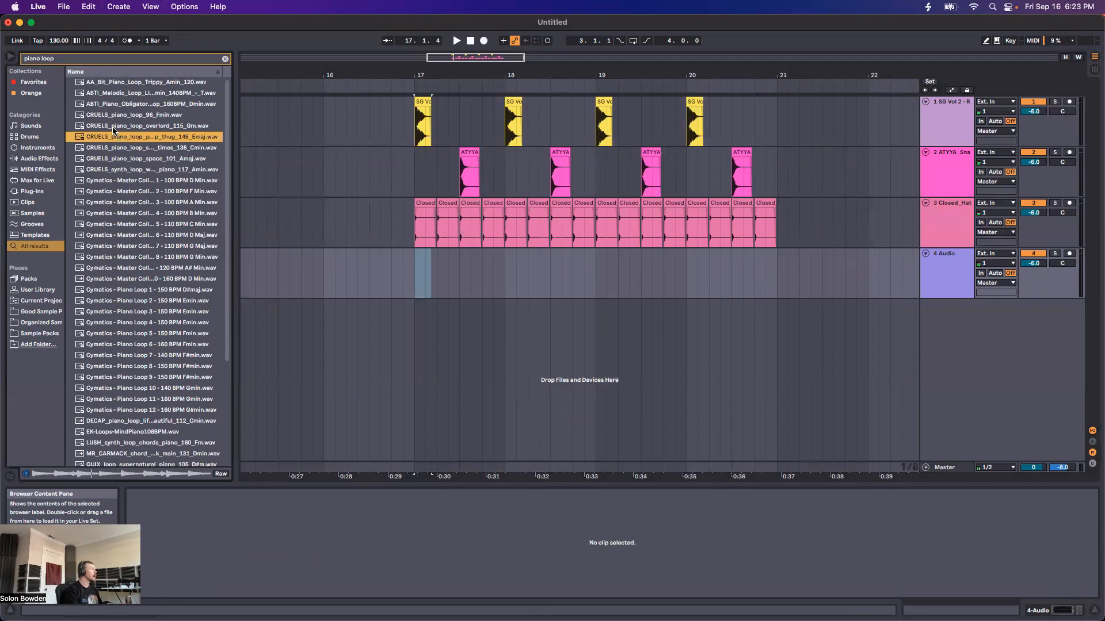
left_click(95, 128)
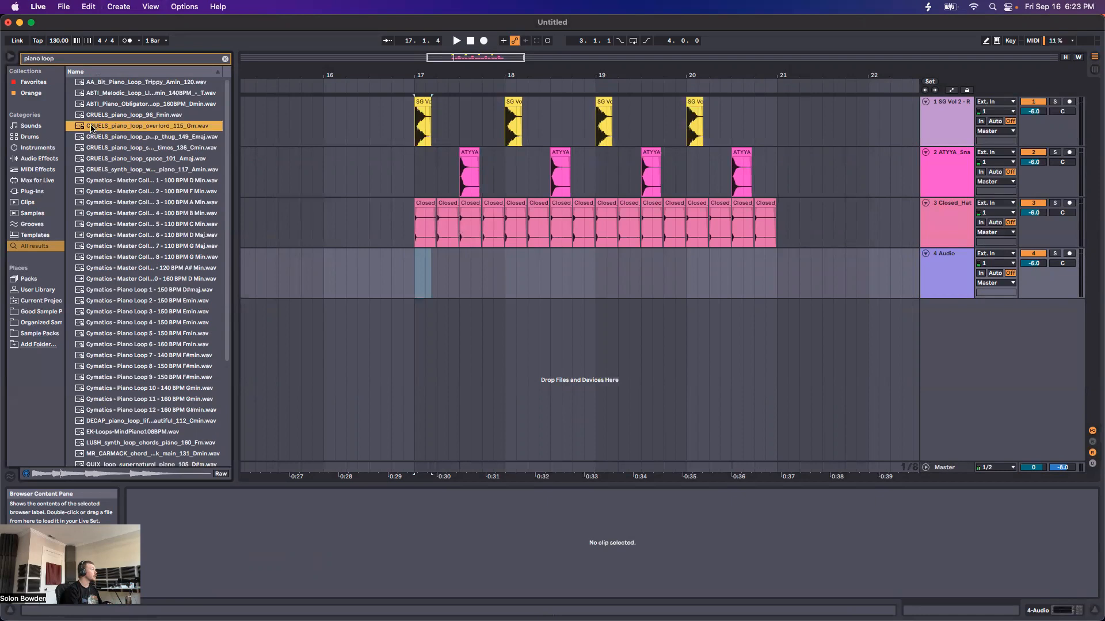
left_click(102, 107)
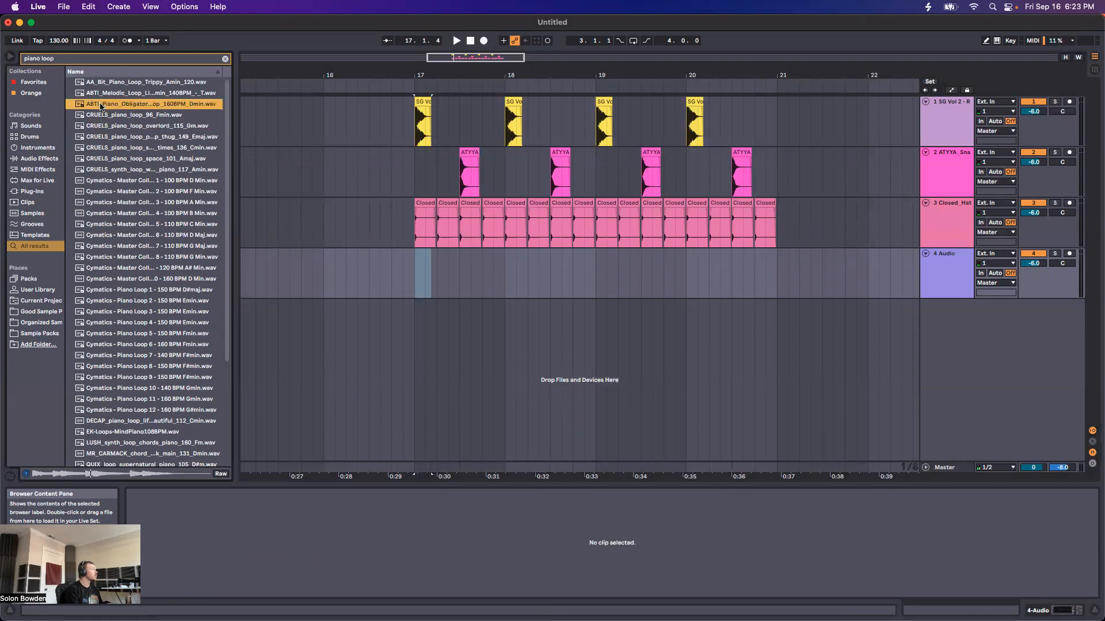
left_click_drag(102, 107, 429, 270)
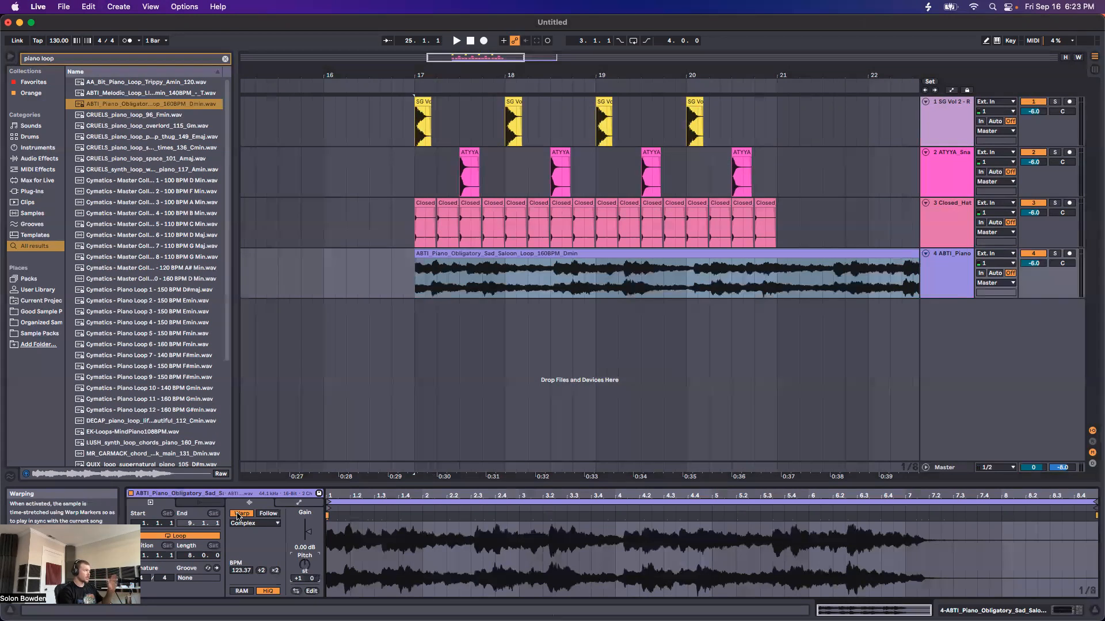
Turn off warping on the piano clip, reset its pitch to 0 semitones and play it soloed from bar 17
key("super+z")
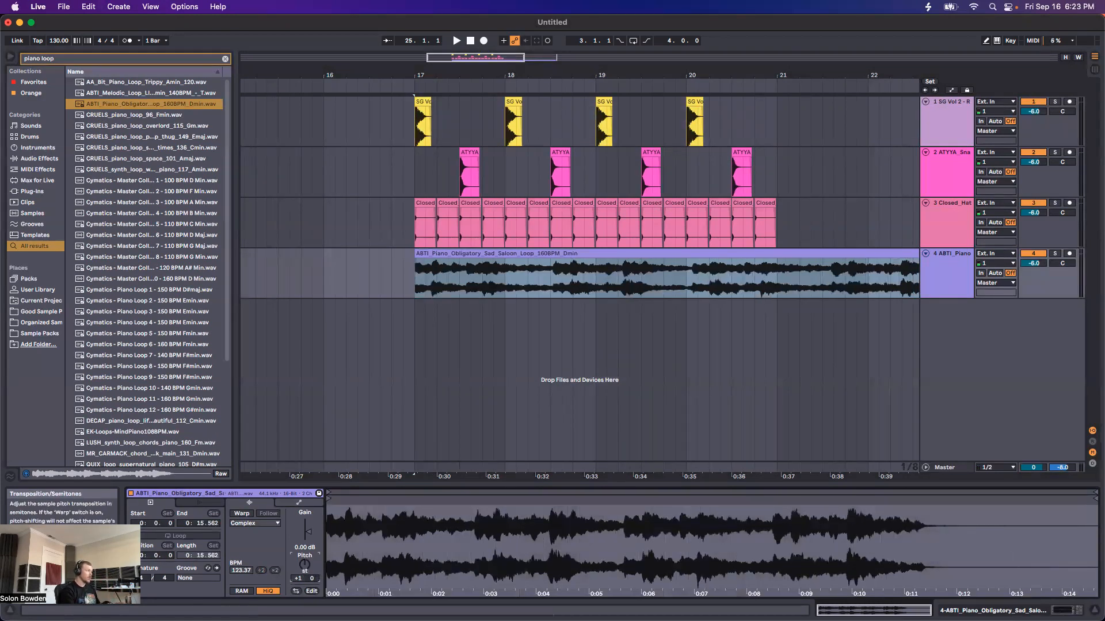
left_click_drag(305, 566, 305, 571)
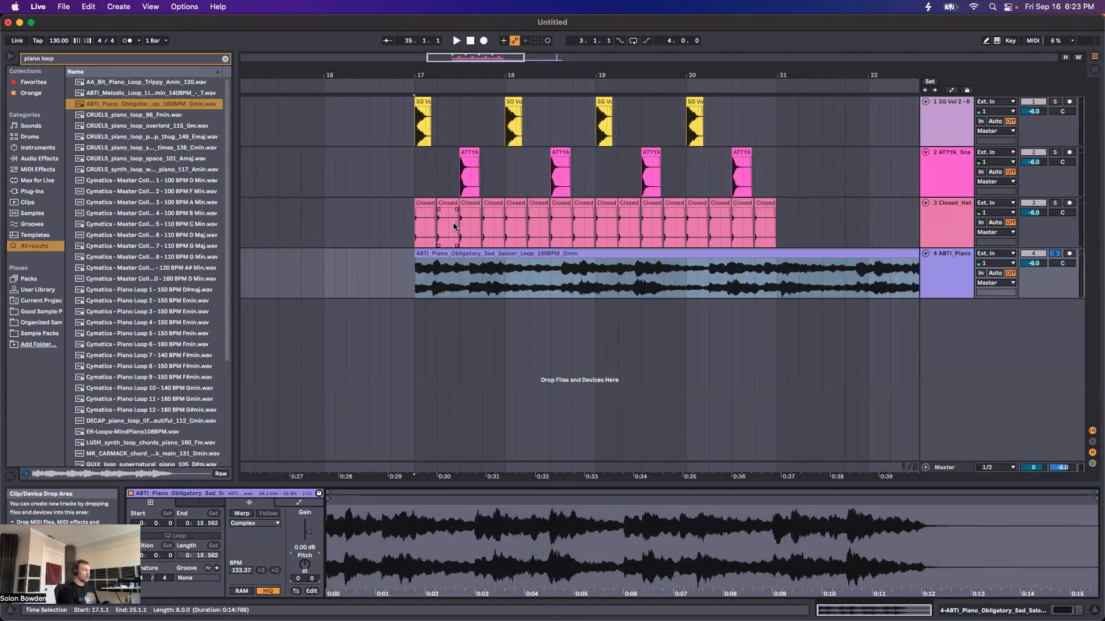
left_click(417, 288)
key("space")
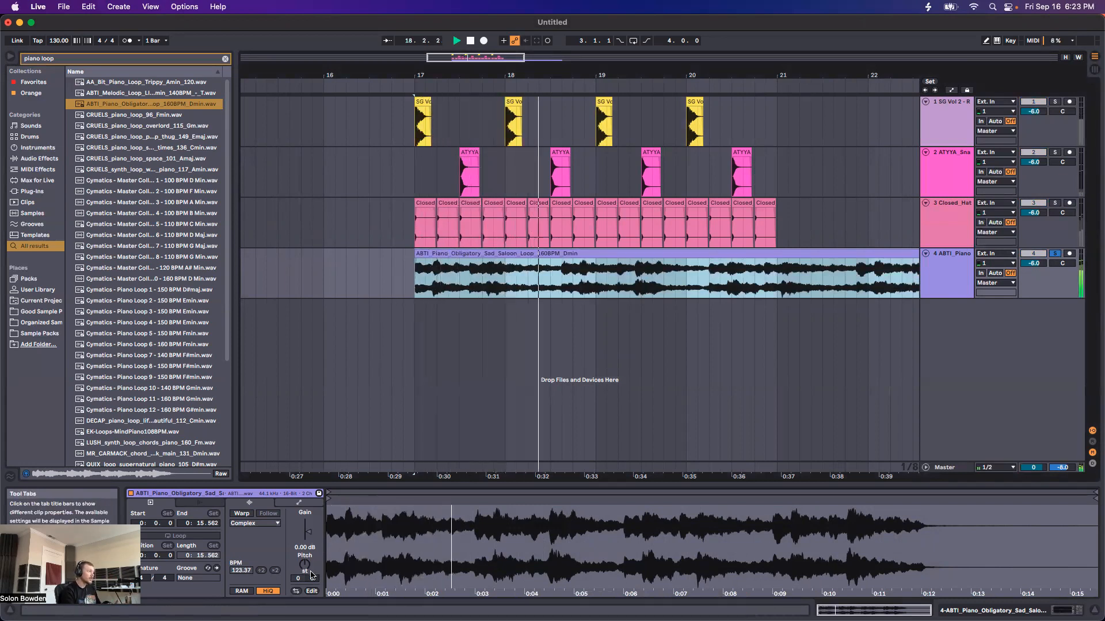
key("space")
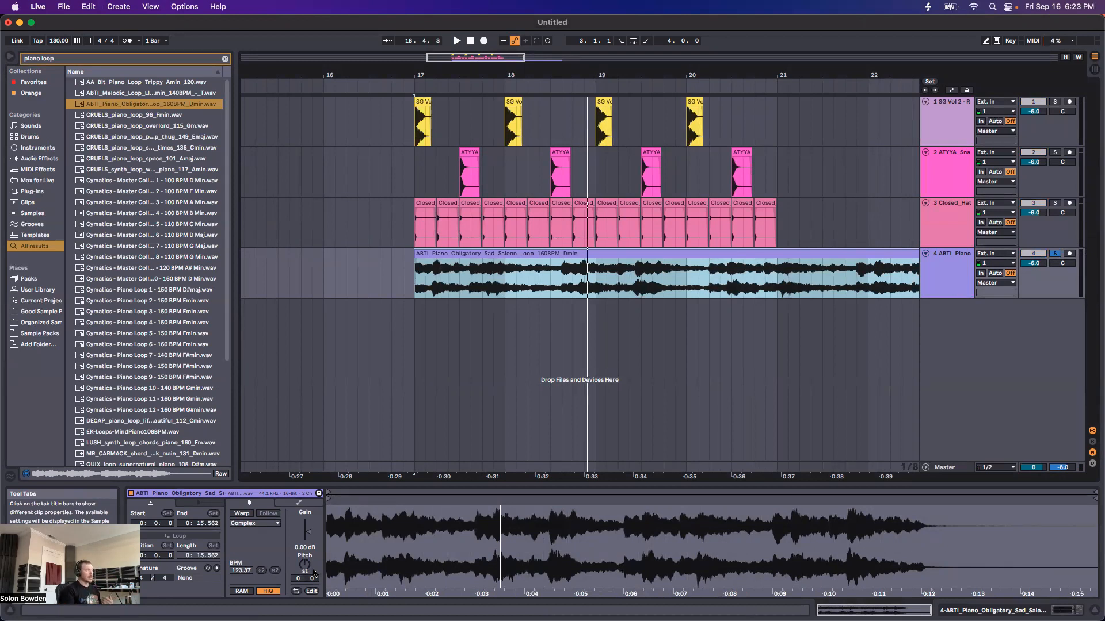
Try lowering the unwarped piano clip's pitch to -7 semitones while playing from bar 17, and reset it to 0
left_click(420, 286)
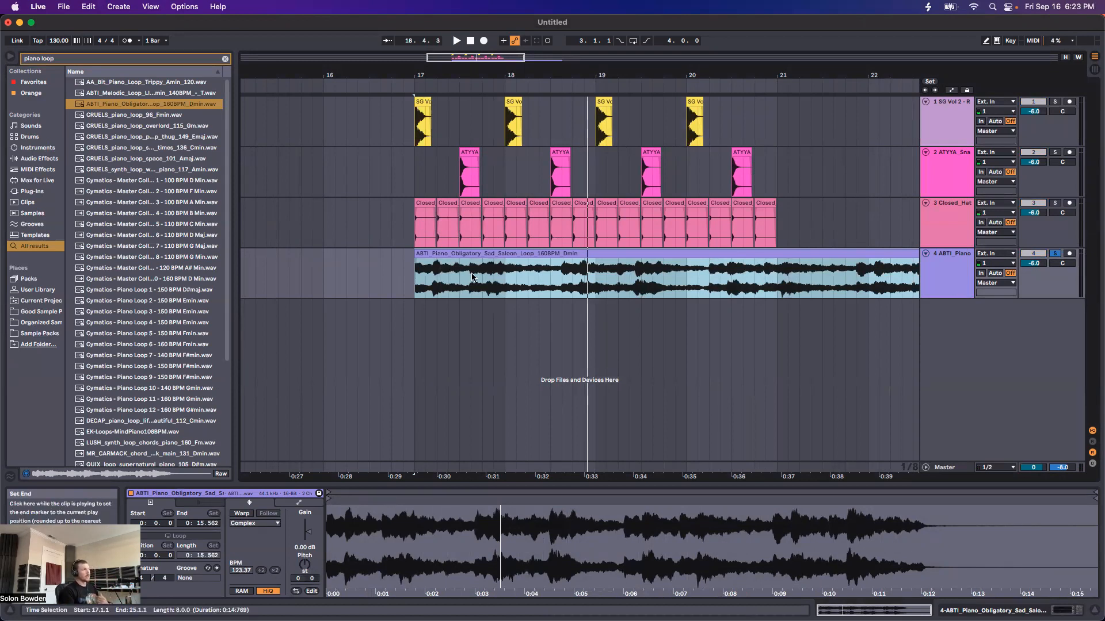
left_click(416, 283)
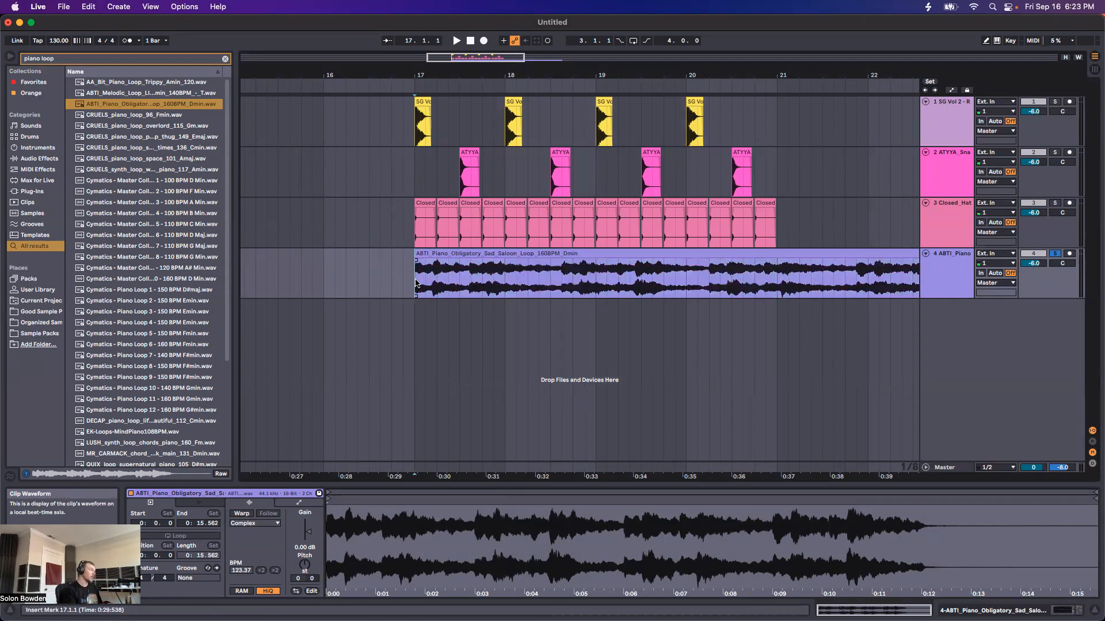
left_click_drag(305, 565, 305, 558)
key("space")
left_click_drag(305, 563, 307, 569)
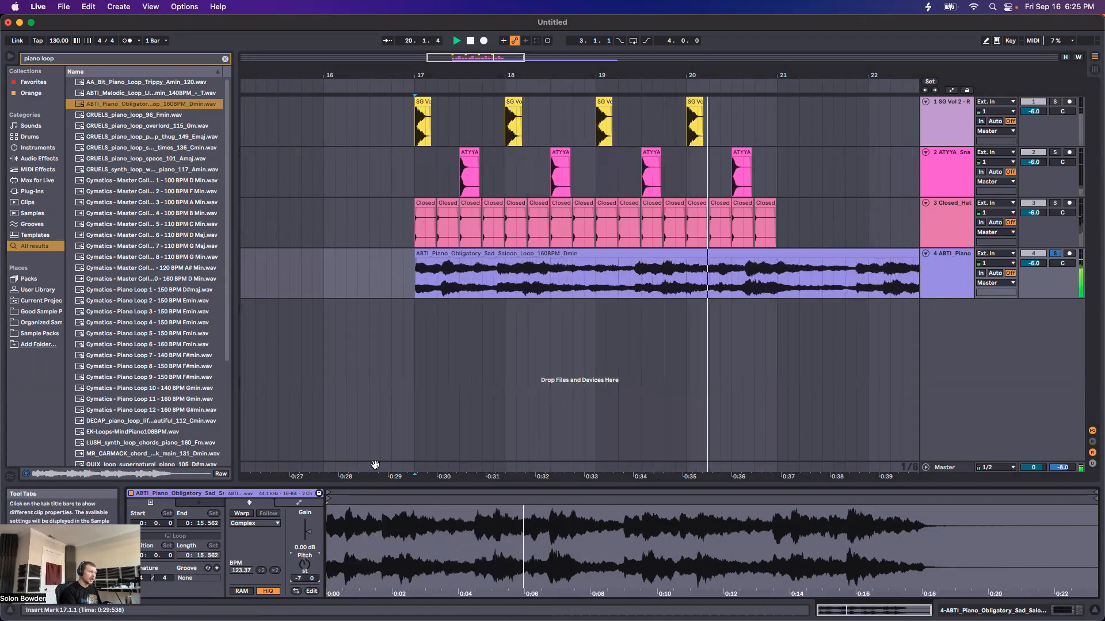
scroll(587, 288, "down", 5)
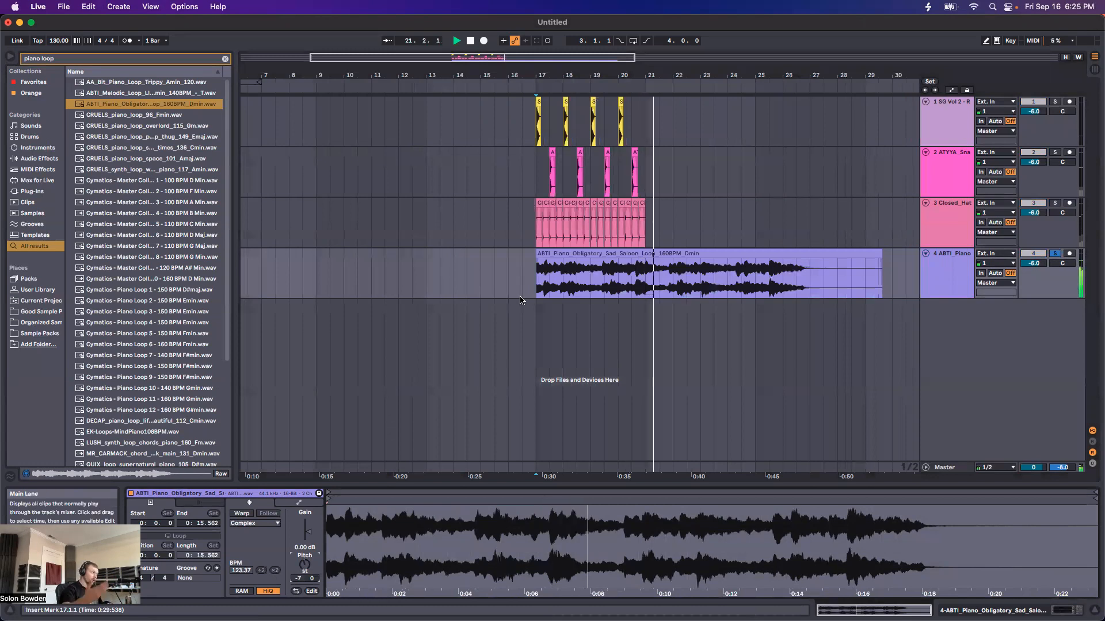
scroll(521, 298, "down", 3)
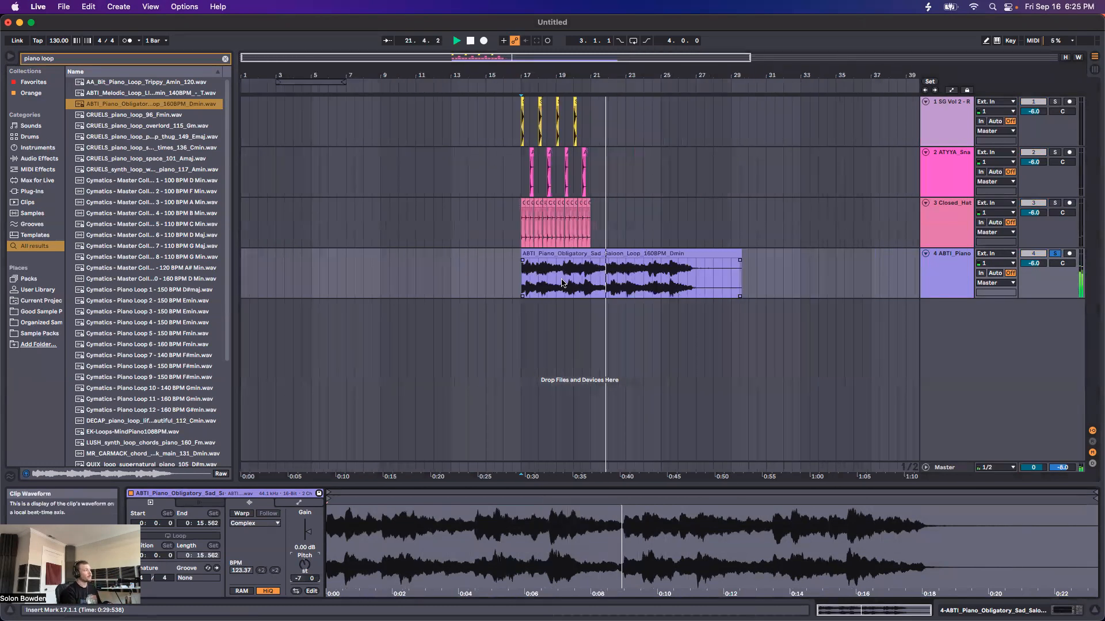
double_click(305, 567)
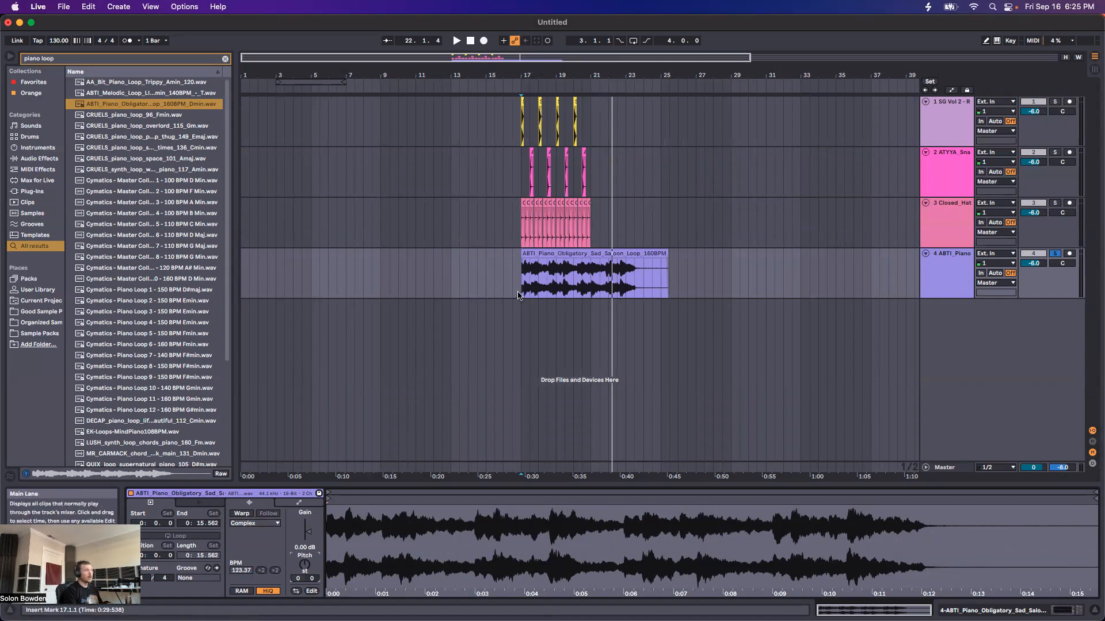
key("space")
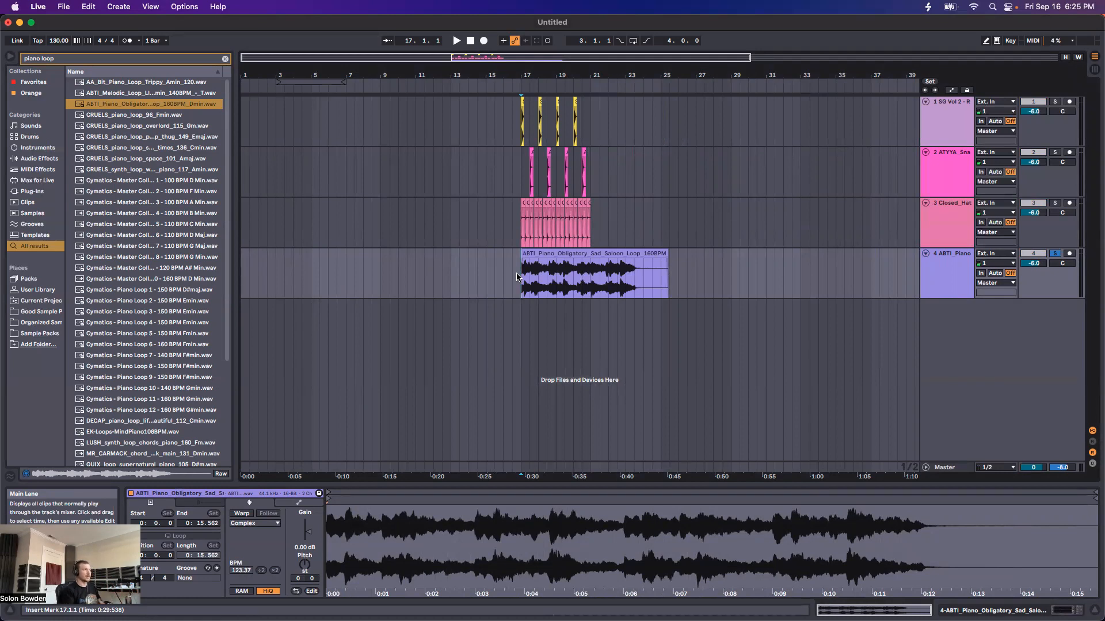
Try setting the unwarped piano clip's pitch to -2 semitones, listen to it and reset the pitch to 0
left_click(540, 253)
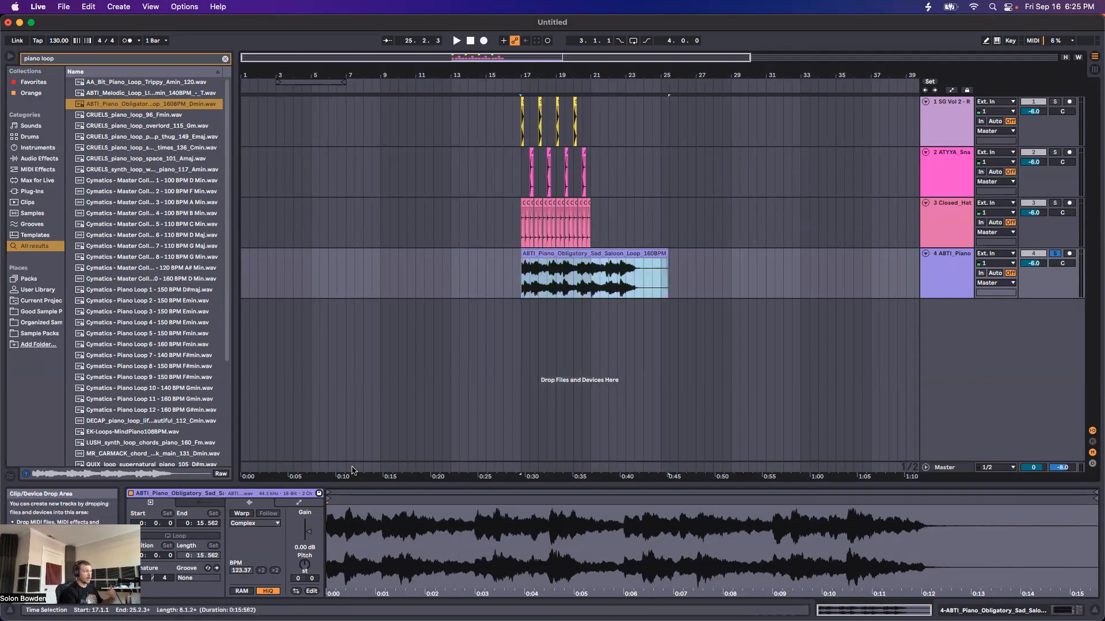
left_click_drag(298, 578, 298, 586)
key("space")
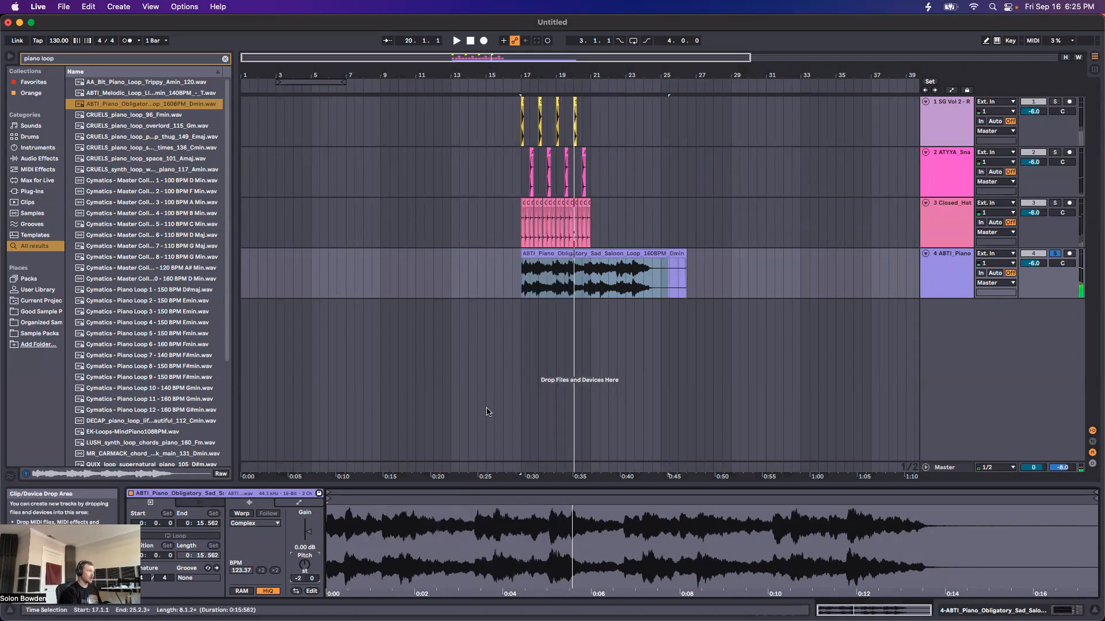
double_click(305, 567)
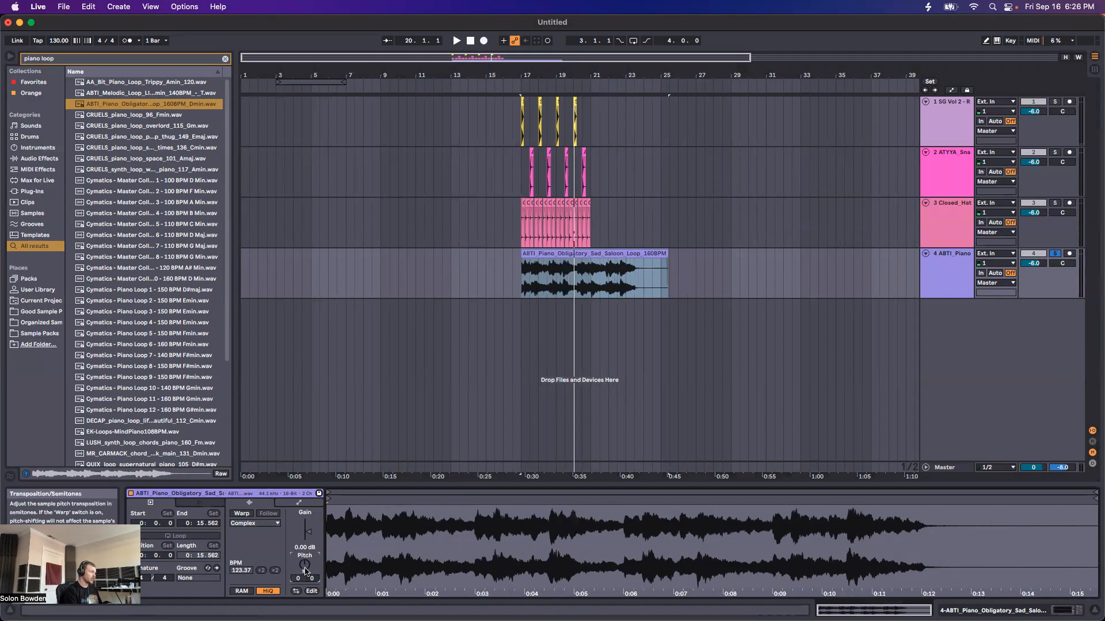
Turn warping on for the piano clip and set its warp mode to Re-Pitch
left_click(241, 514)
left_click(241, 524)
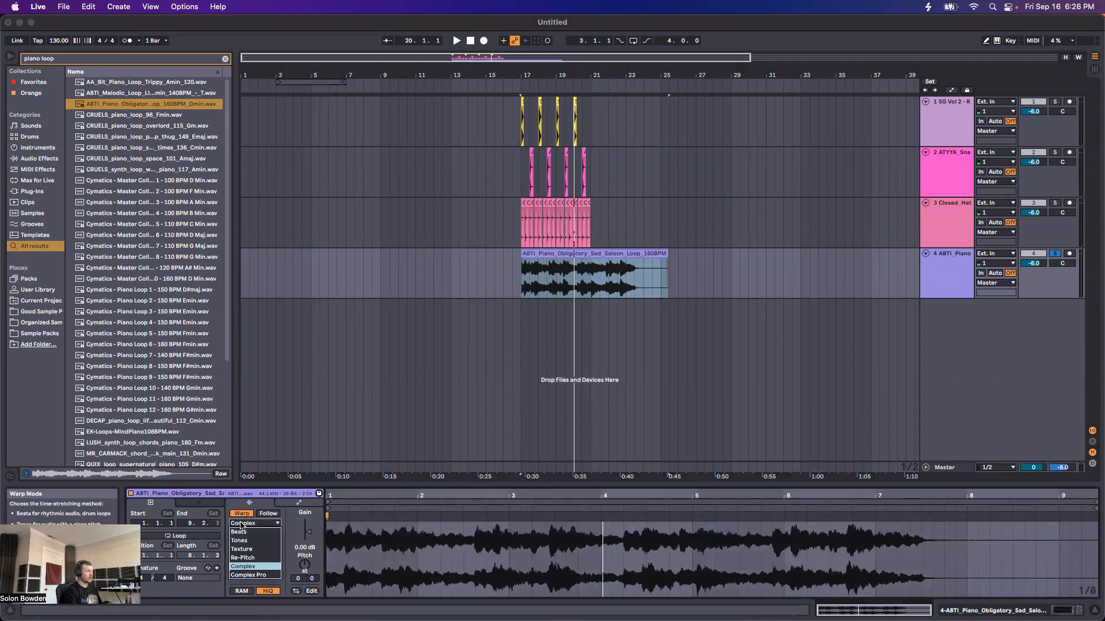
left_click(241, 559)
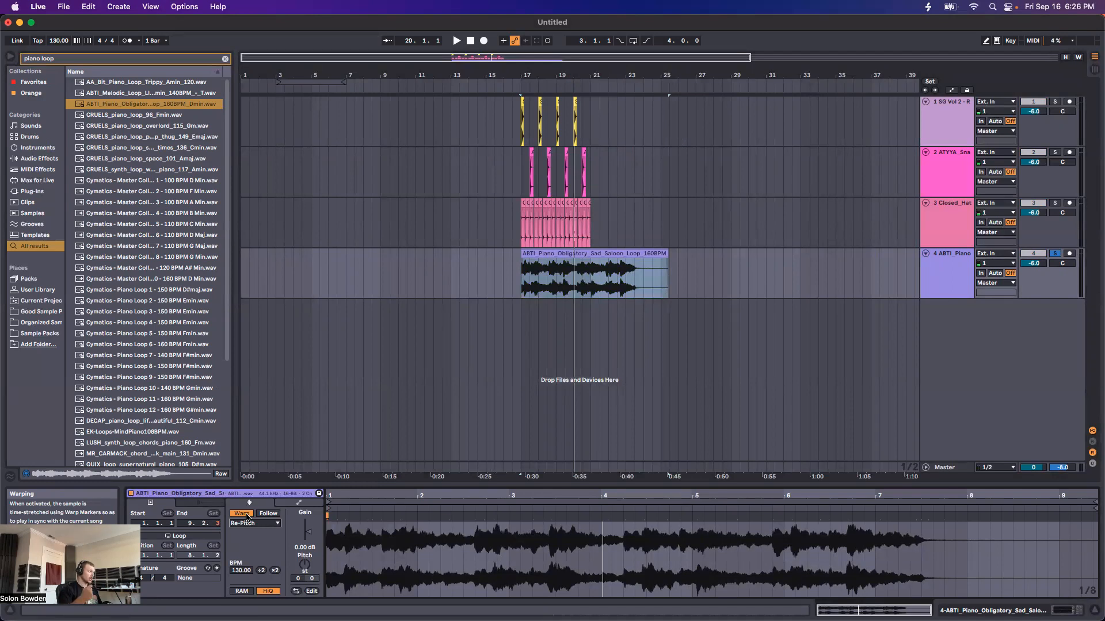
Try pitches of +11 and -22 semitones on the Re-Pitch piano clip, playing each, and reset the pitch to 0
left_click_drag(298, 579, 298, 552)
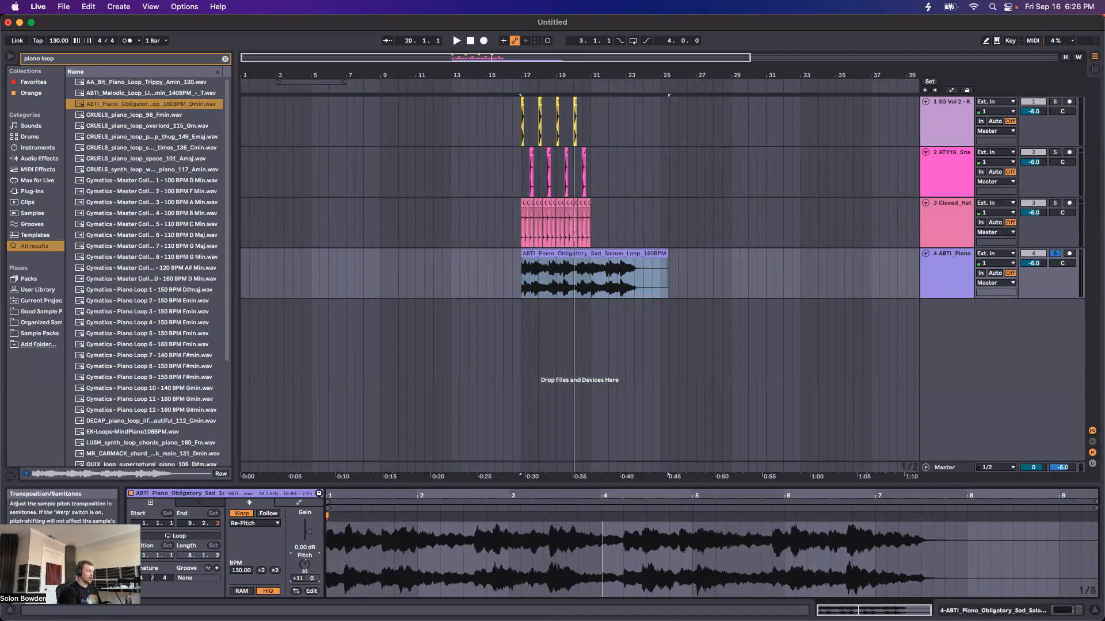
key("space")
key("space")
left_click_drag(305, 567, 305, 593)
key("space")
key("space")
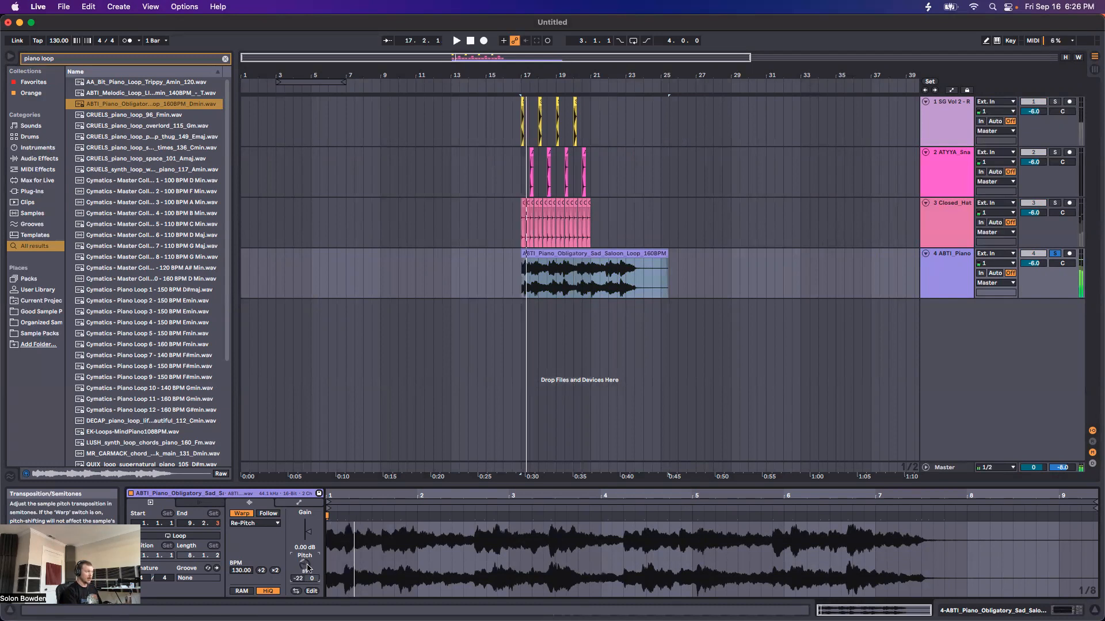
key("Delete")
Place the insert marker at bar 17 and select the whole piano loop clip
left_click(522, 285)
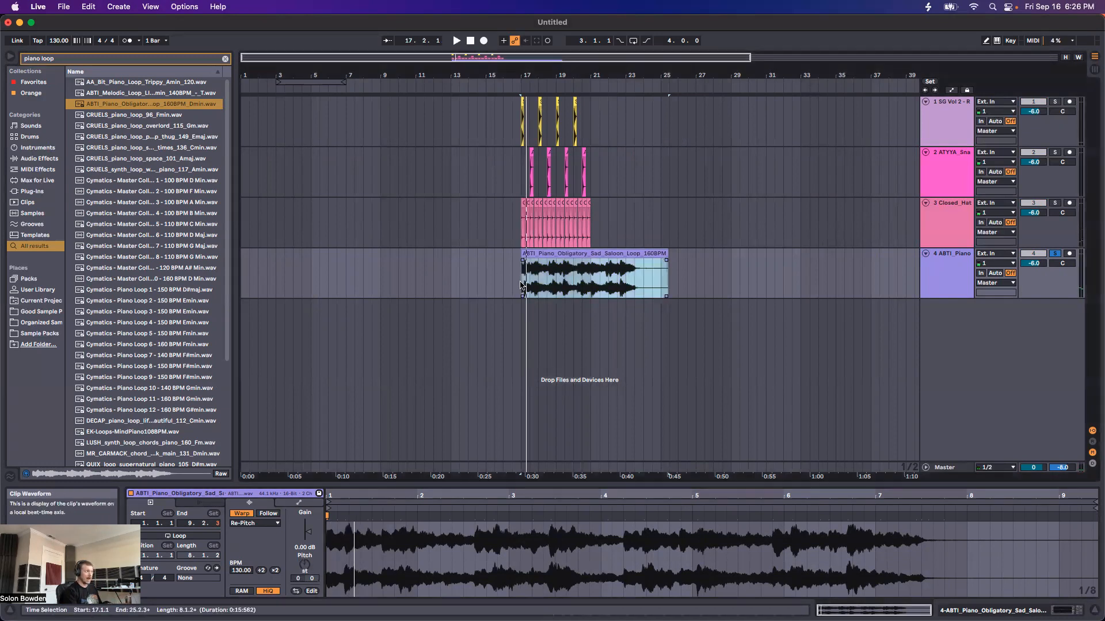
left_click(543, 274)
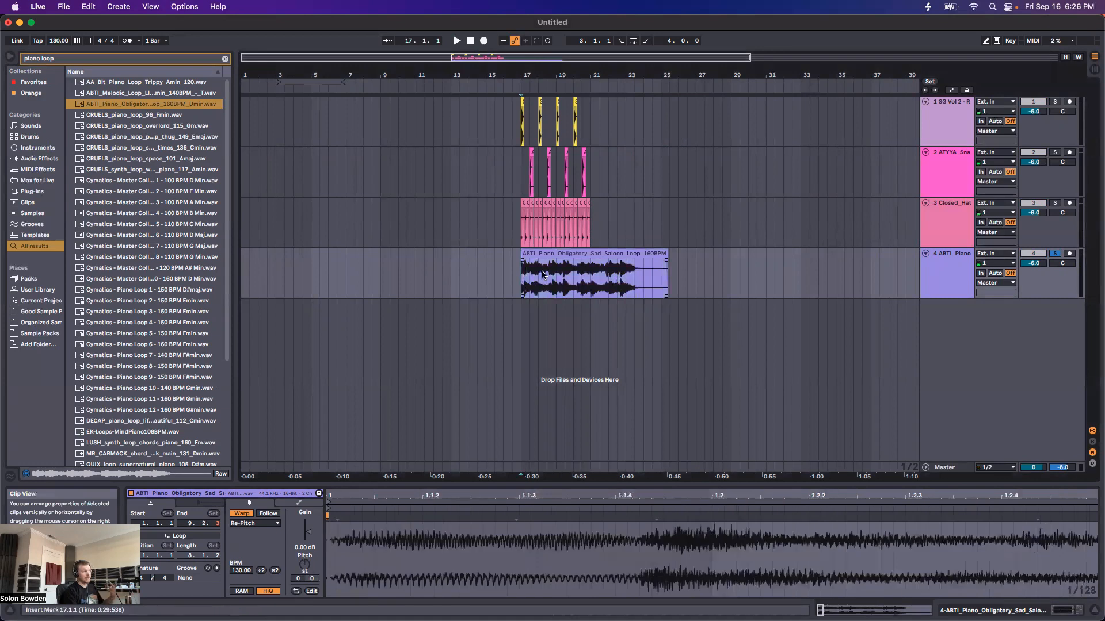
left_click(586, 253)
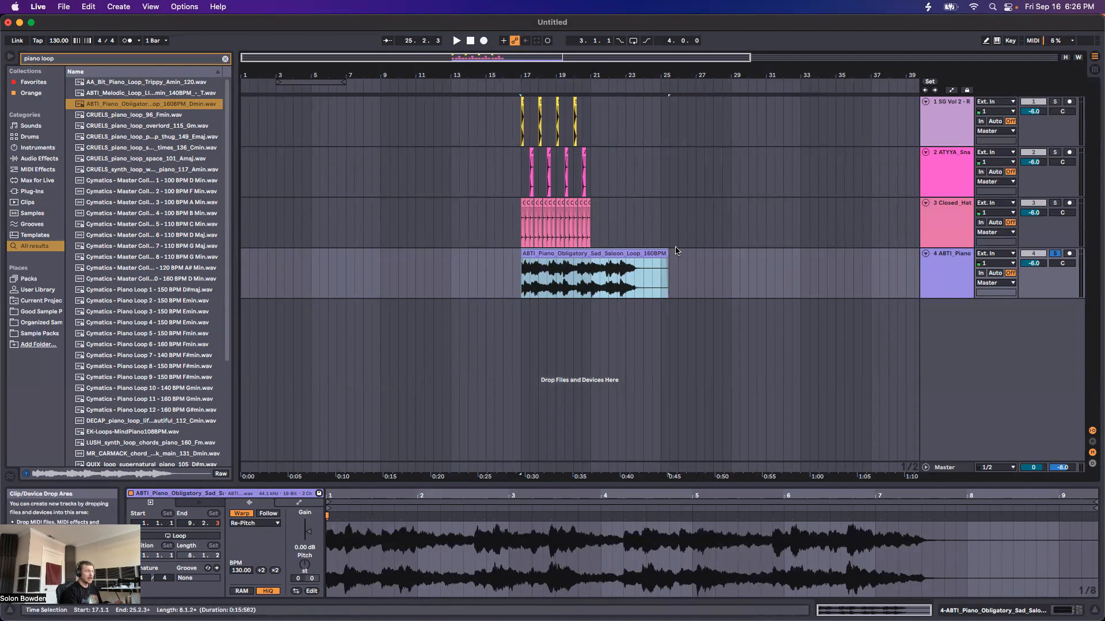
Try stretching the Re-Pitch piano clip to end near bar 22.3, play it, and stretch its end to about bar 27.3 during playback
left_click_drag(667, 253, 617, 259)
left_click(522, 287)
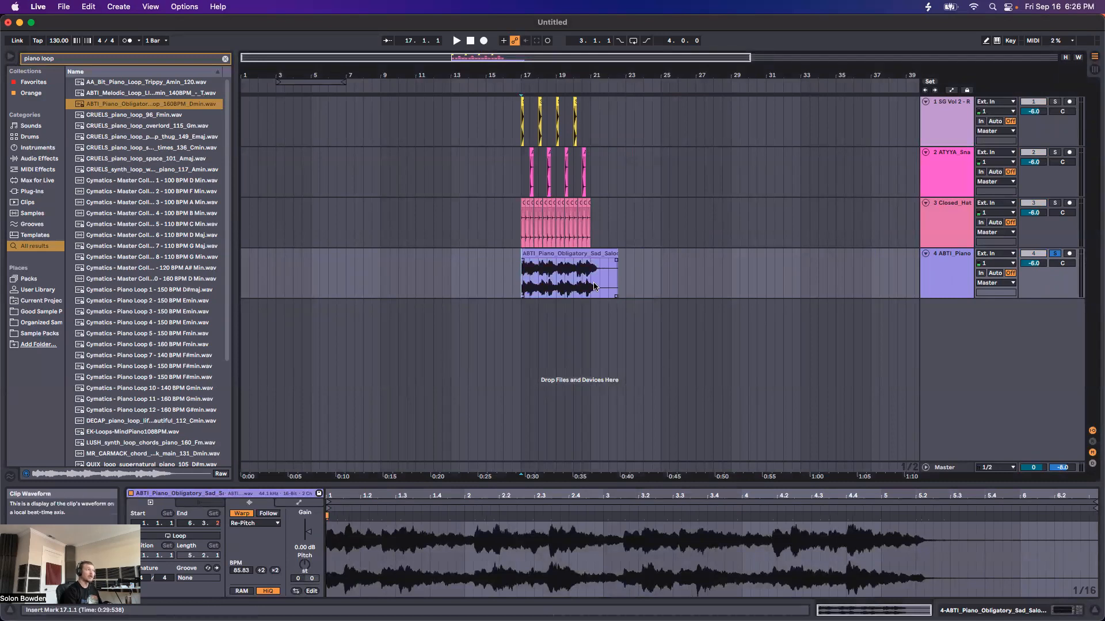
key("space")
left_click_drag(611, 253, 706, 253)
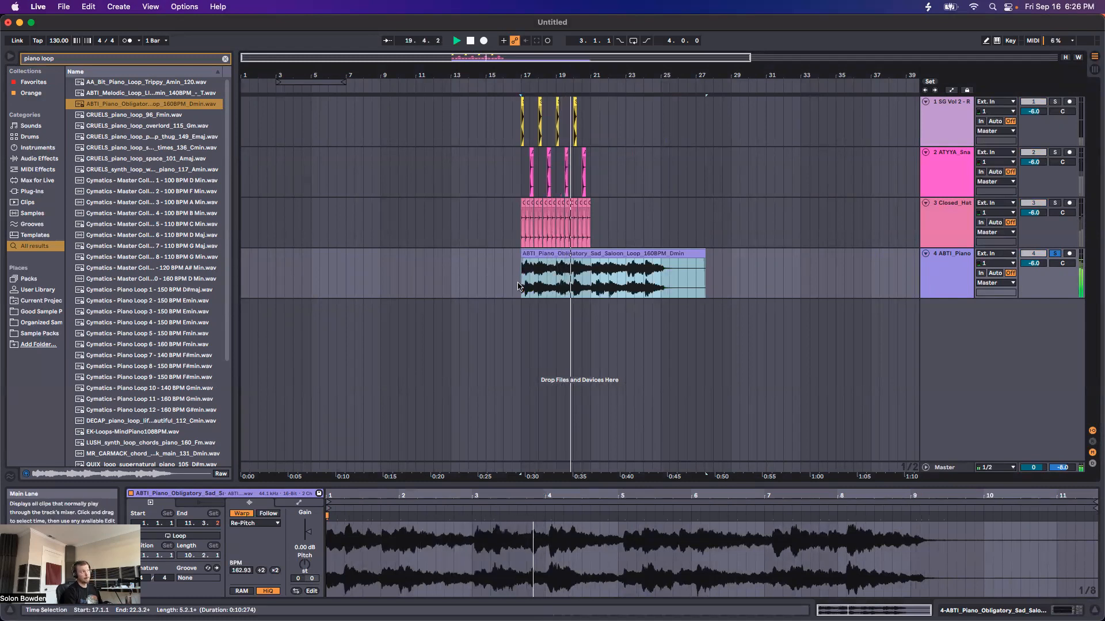
key("space")
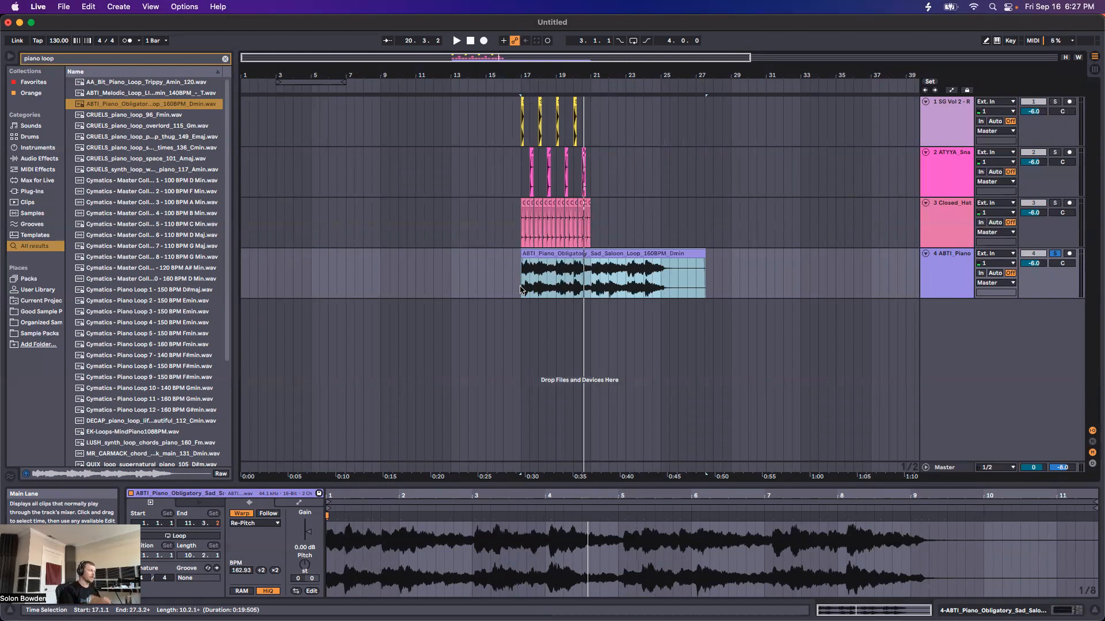
Set the stretched piano clip's warp mode to Complex and reselect the whole clip
left_click(255, 524)
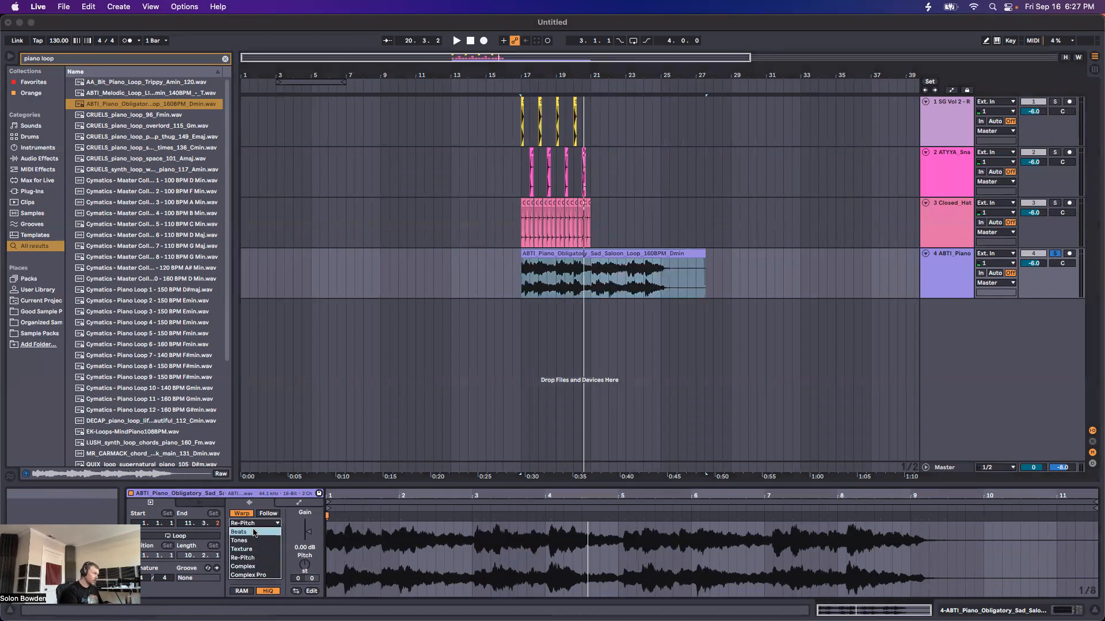
left_click(242, 567)
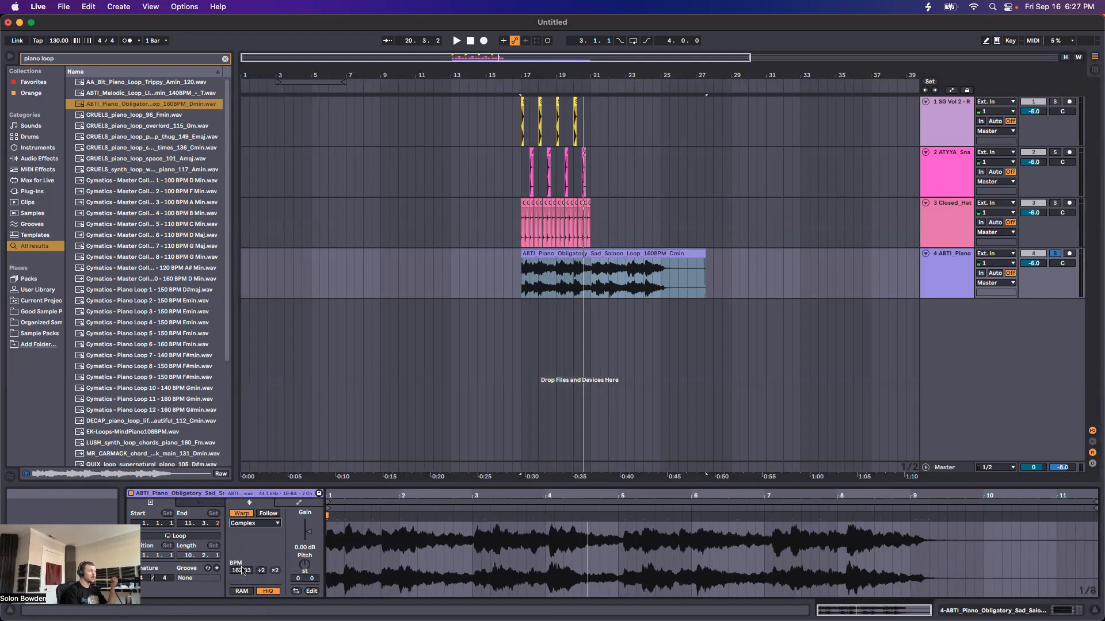
left_click(517, 281)
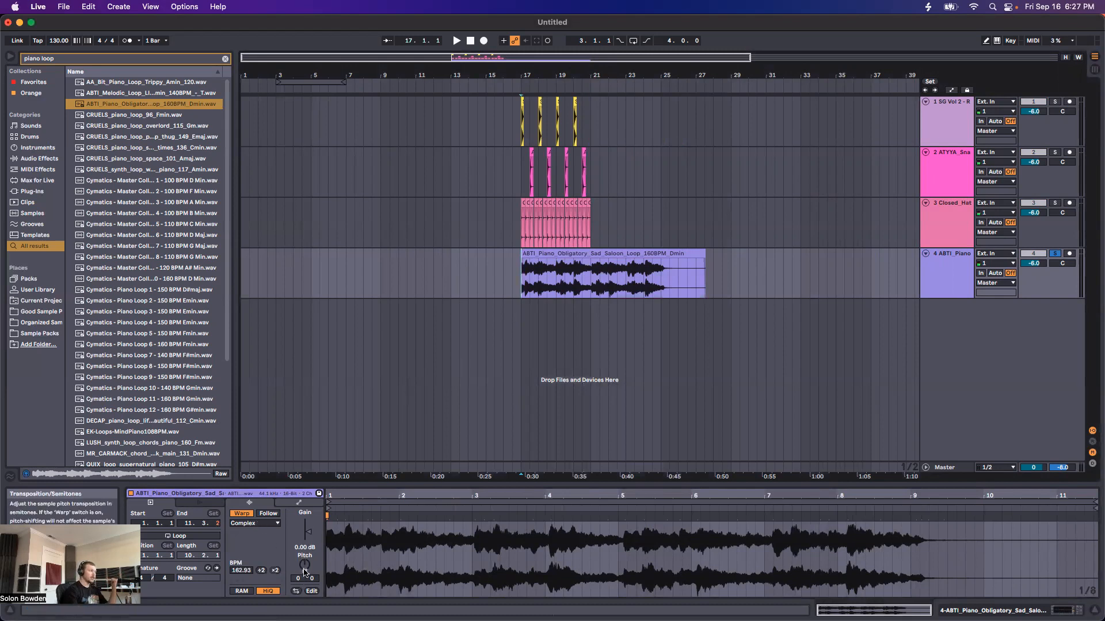
left_click(575, 254)
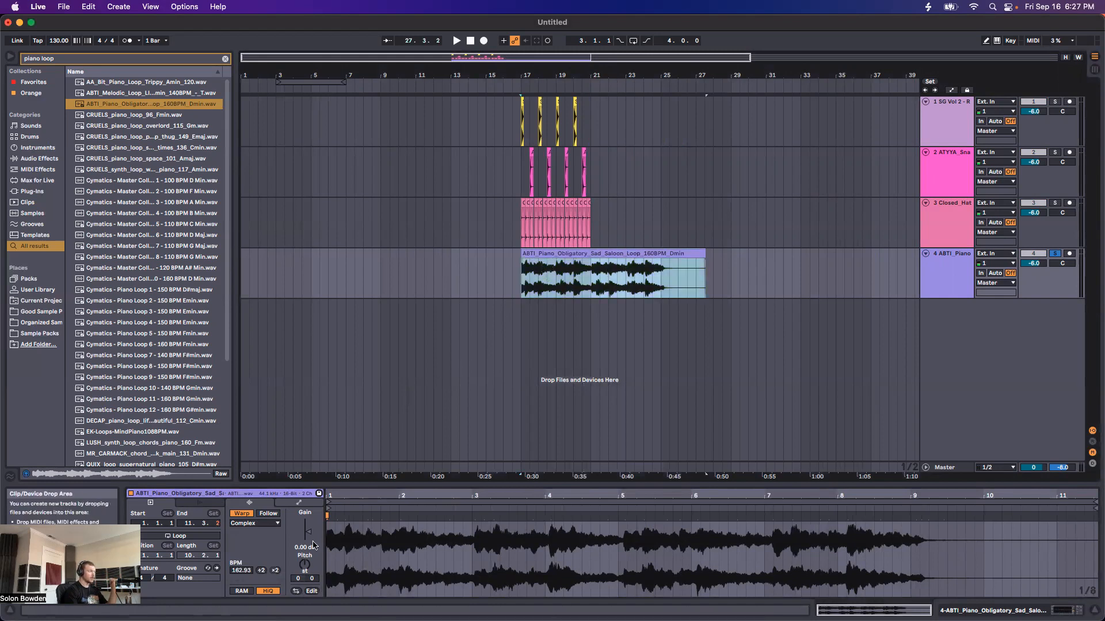
Replace the stretched piano clip with a fresh ABTI_Piano_Obligatory_Sad_Saloon_Loop_160BPM_Dmin sample at bar 17 on track 4
scroll(530, 288, "up", 5)
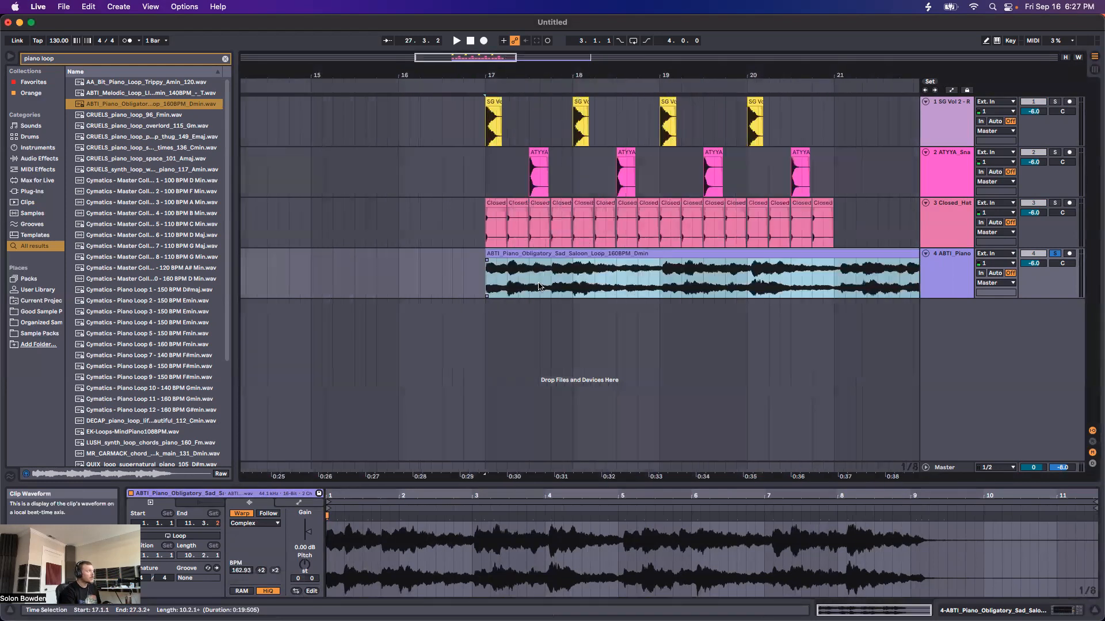
left_click(489, 283)
left_click(521, 252)
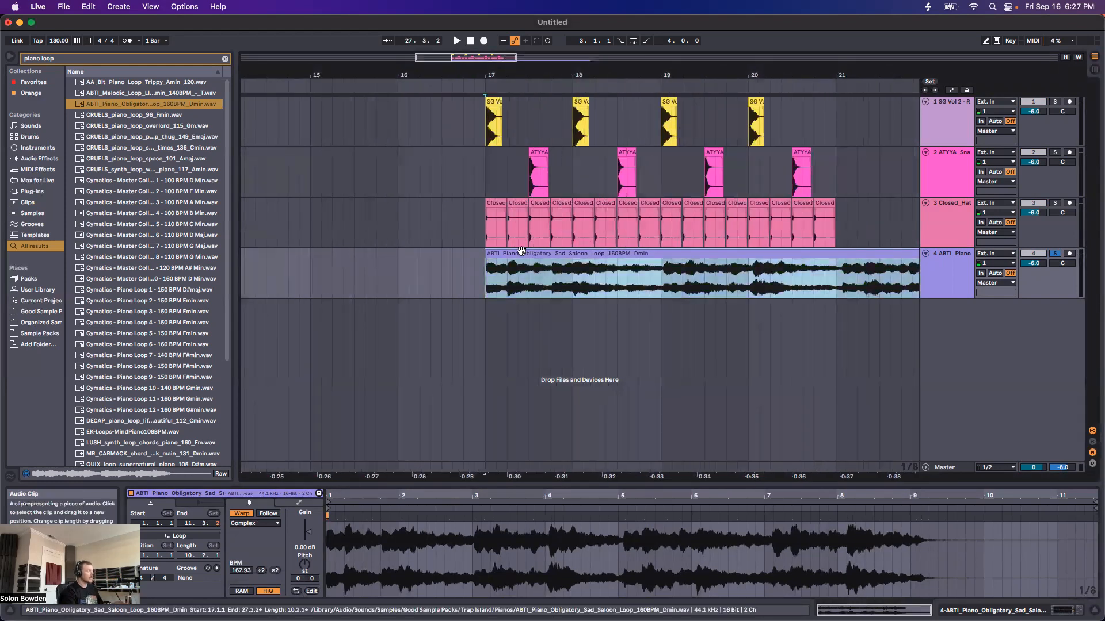
key("Delete")
left_click_drag(108, 105, 488, 282)
scroll(523, 305, "down", 3)
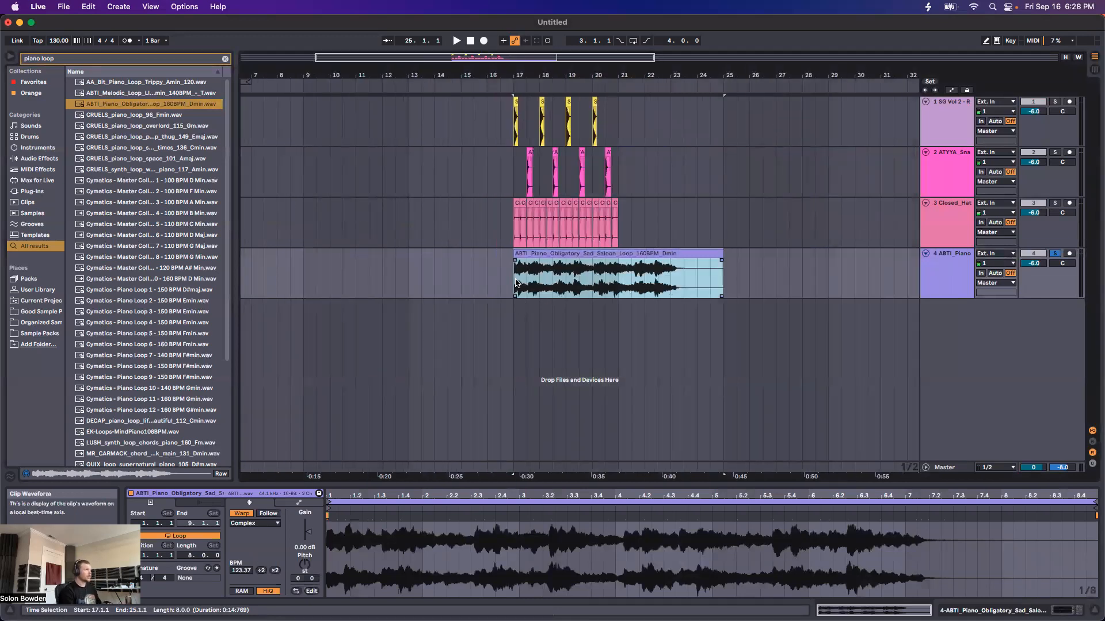
Play the Complex-warped piano loop from bar 17 while trying pitches of +3 and -3 semitones
left_click(516, 283)
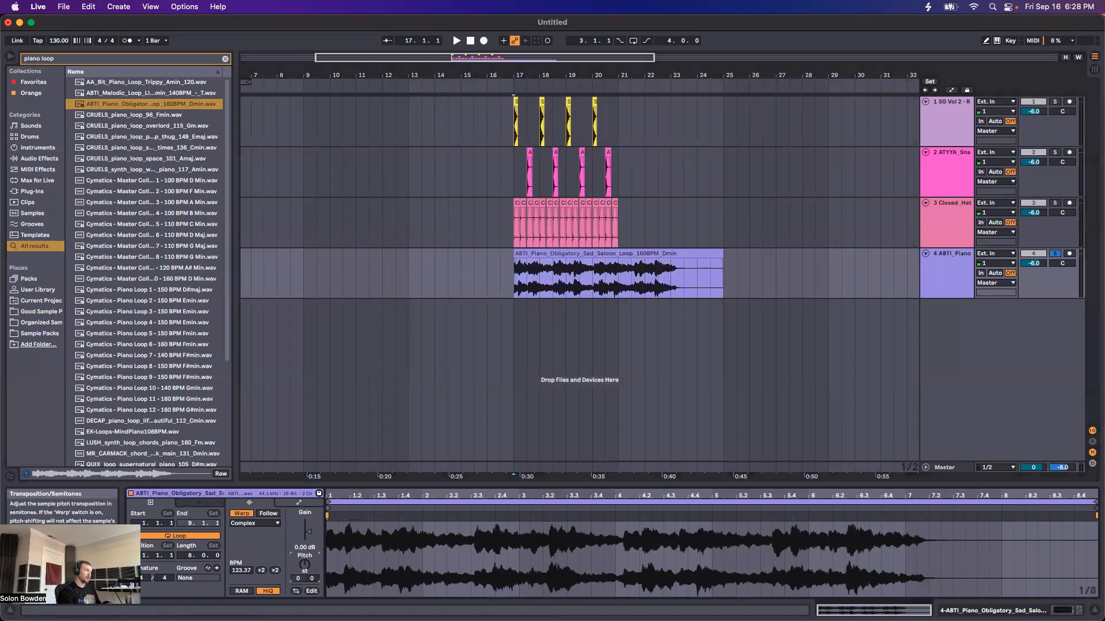
key("space")
left_click_drag(305, 565, 305, 561)
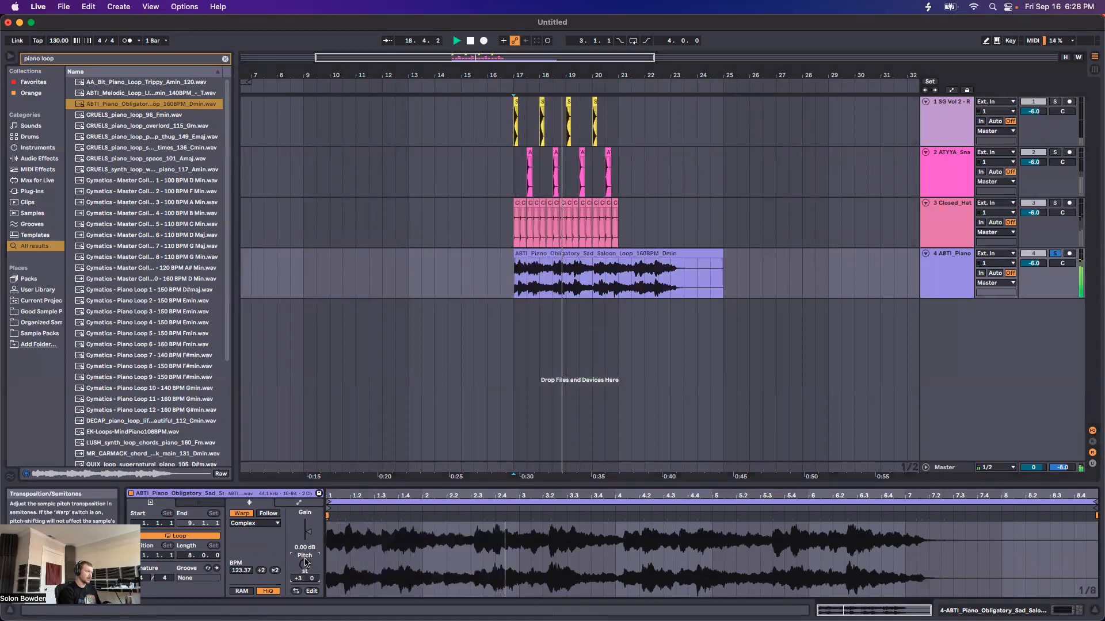
key("Down")
key("space")
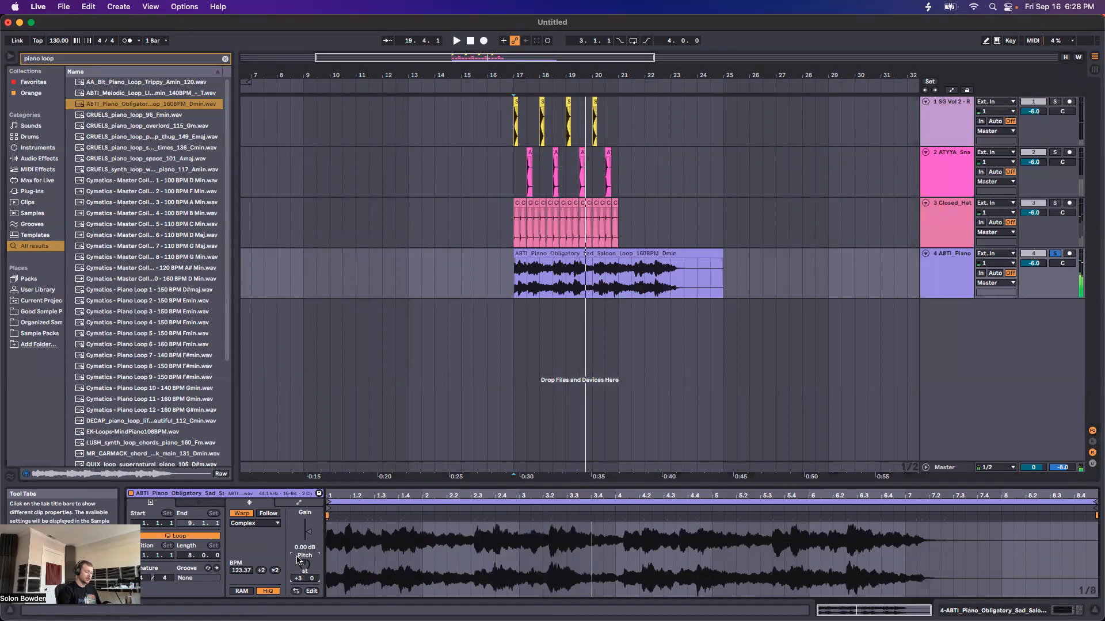
key("Down")
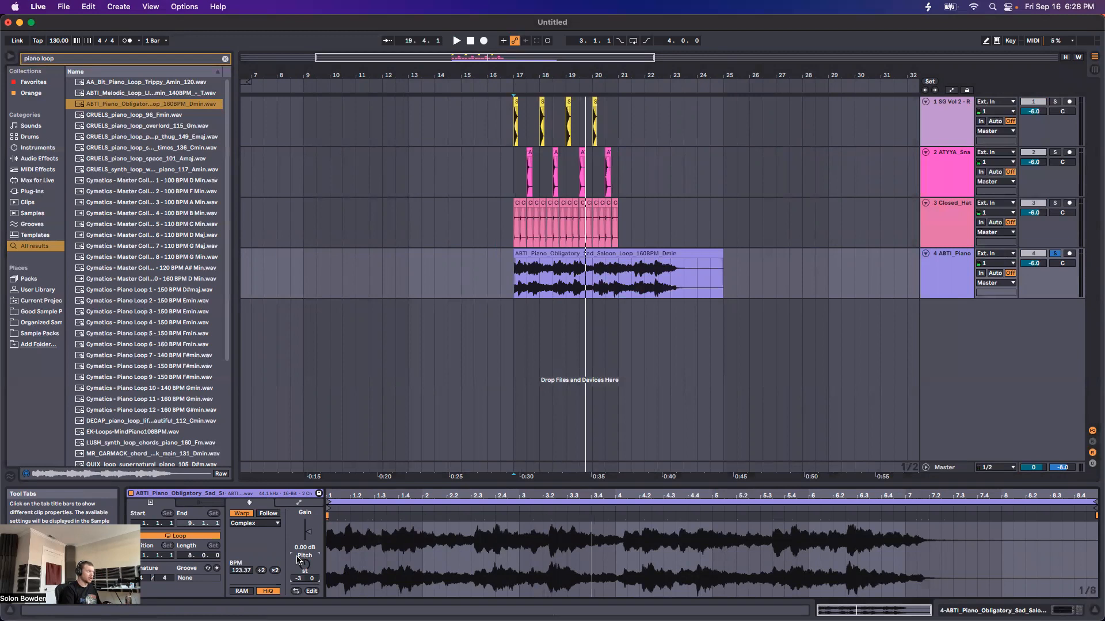
key("space")
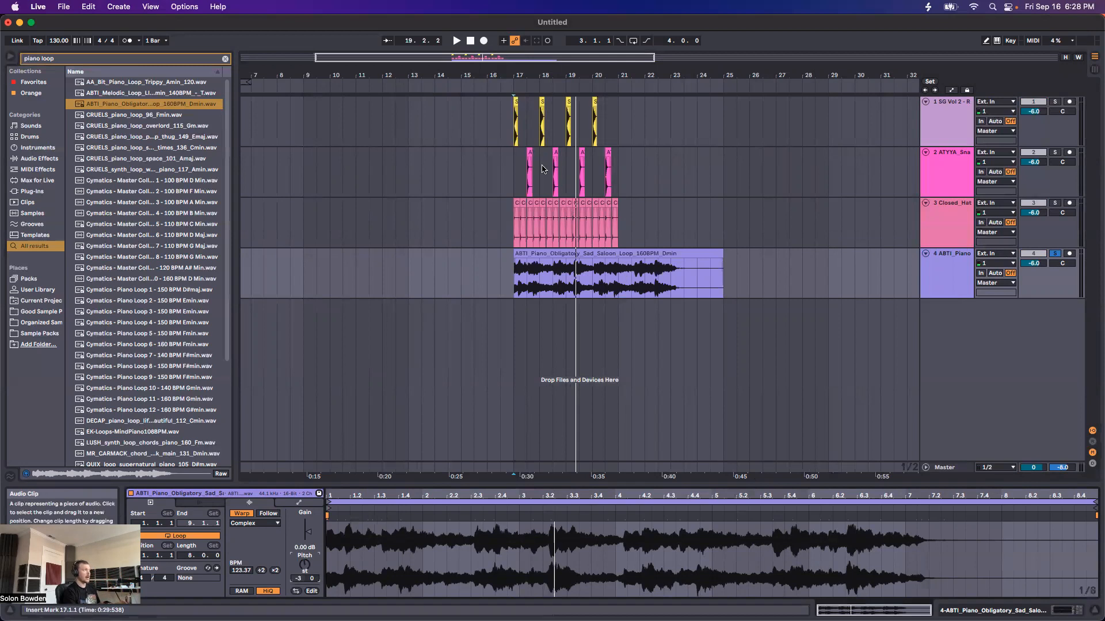
Examine the snare and kick waveforms and compare them with the sustained piano waveform near bar 17
scroll(543, 168, "up", 10)
left_click(462, 178)
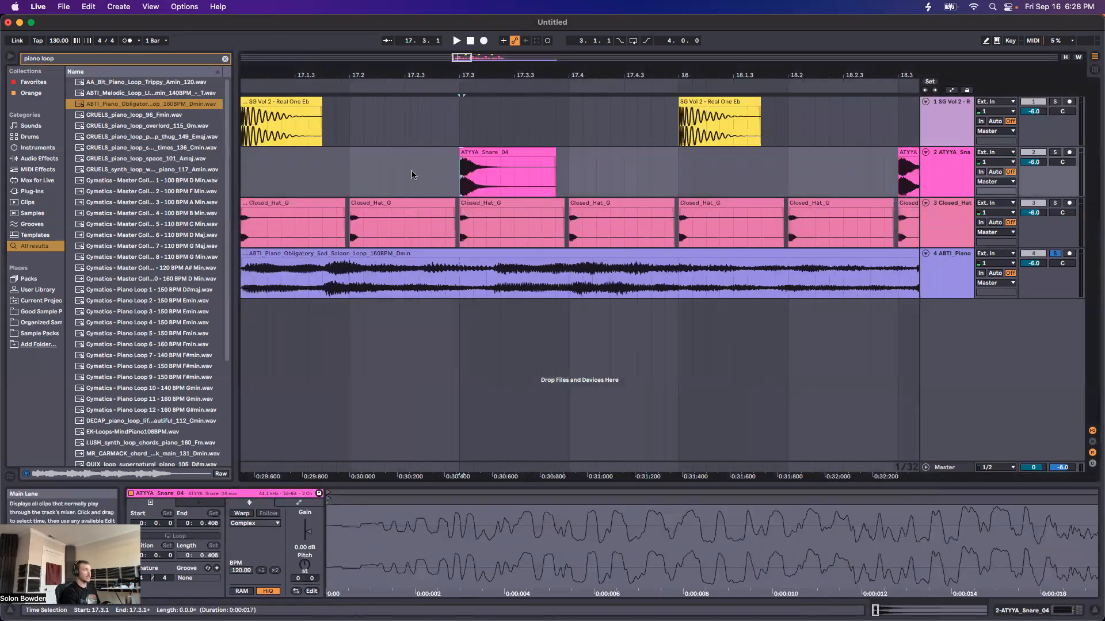
scroll(423, 166, "left", 5)
left_click_drag(427, 136, 489, 137)
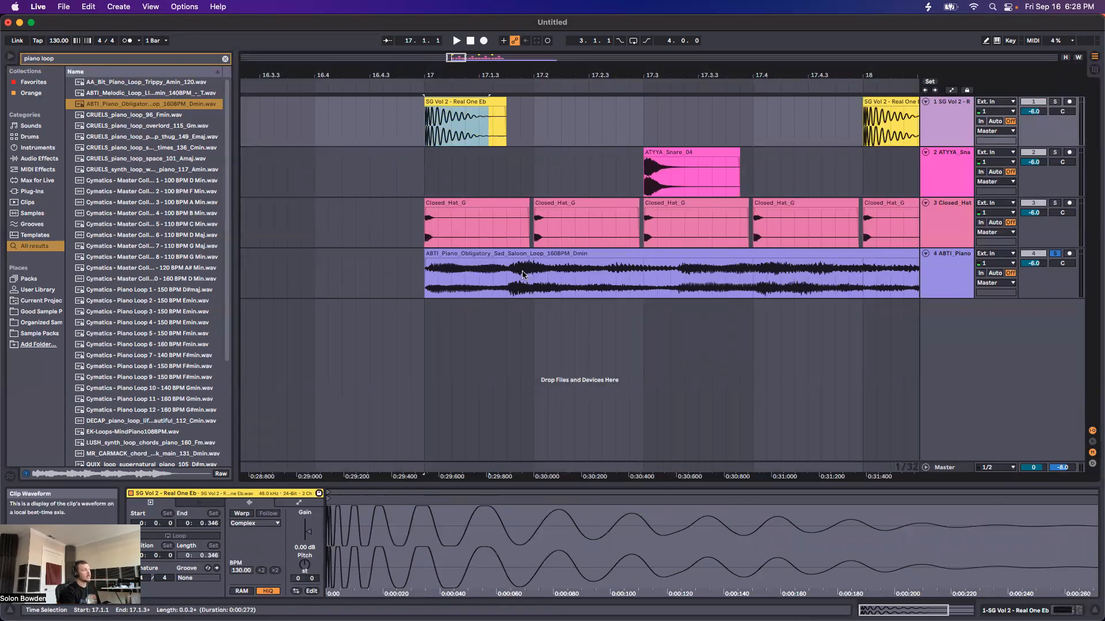
scroll(521, 273, "up", 3)
left_click(497, 282)
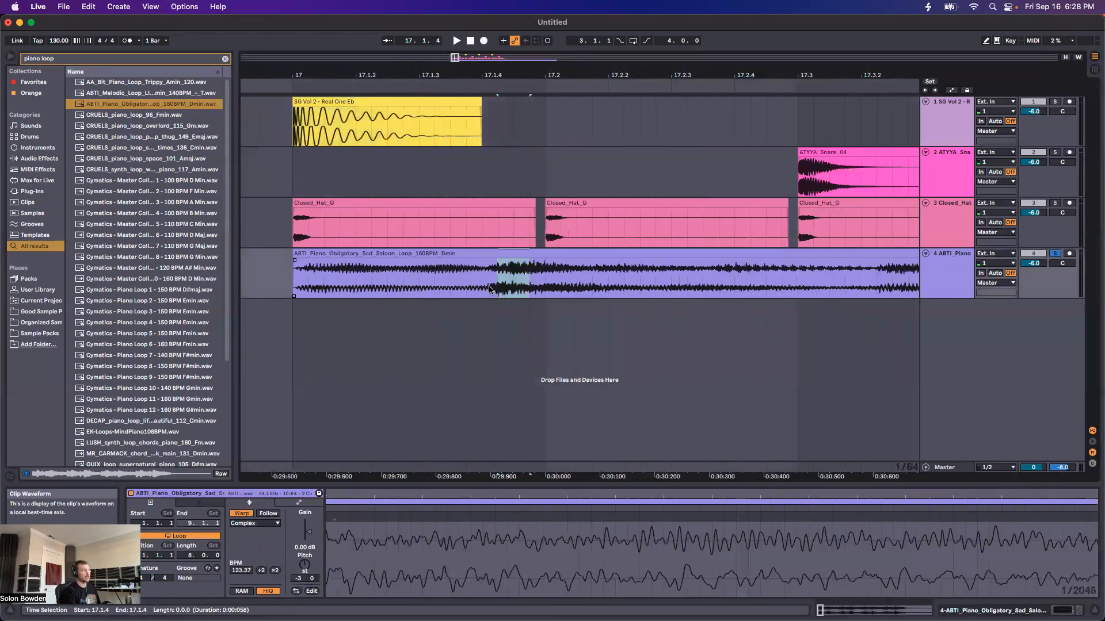
left_click_drag(494, 288, 696, 288)
scroll(699, 291, "down", 5)
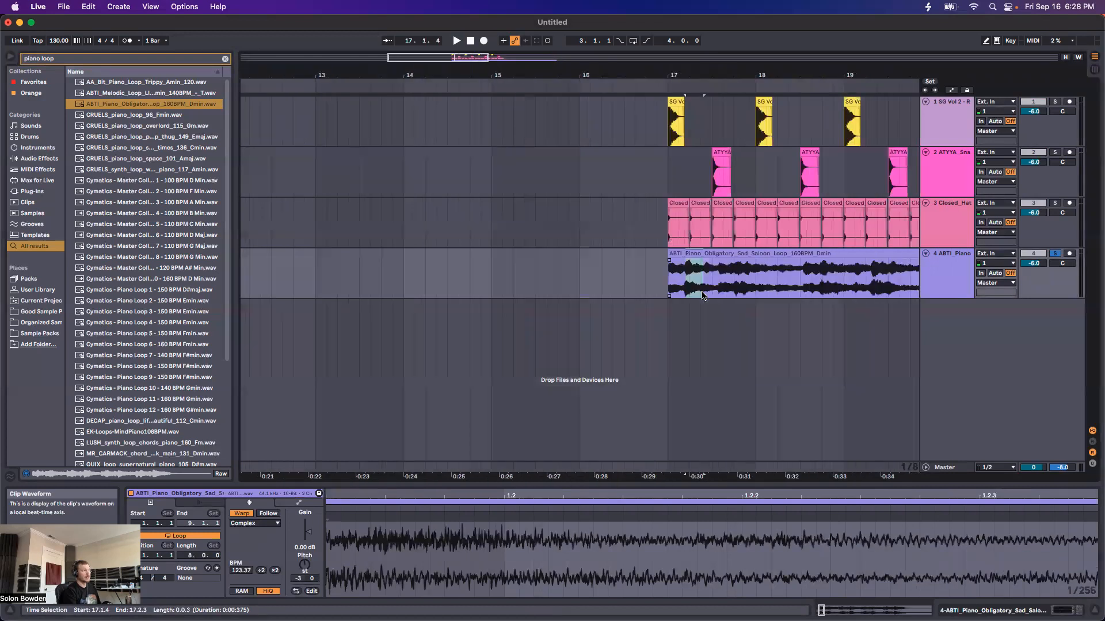
scroll(702, 297, "down", 2)
scroll(699, 296, "right", 4)
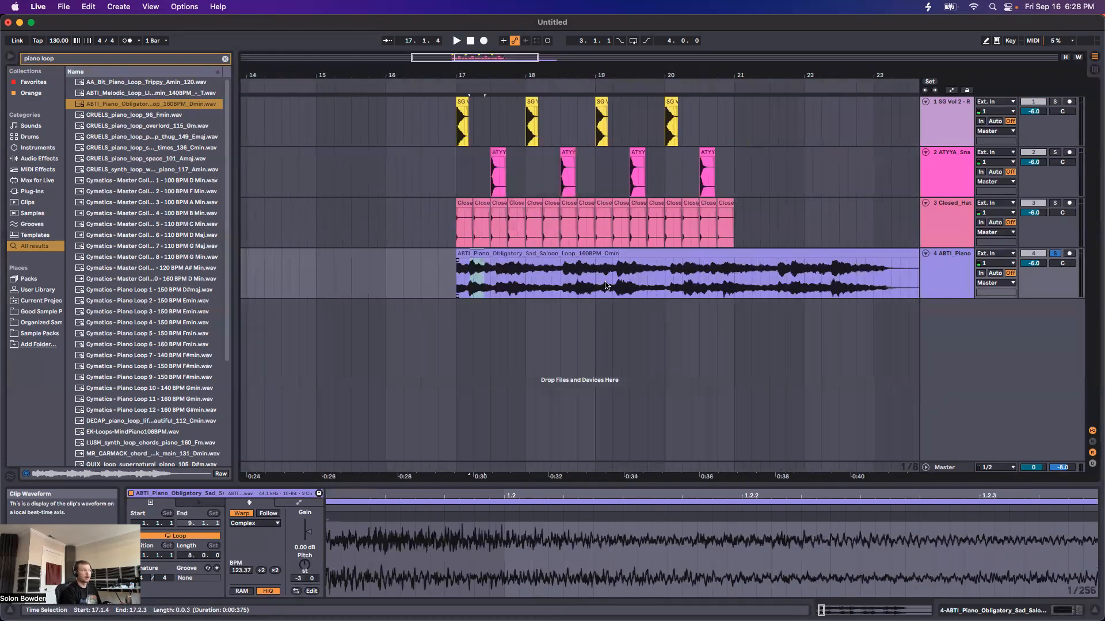
left_click(454, 282)
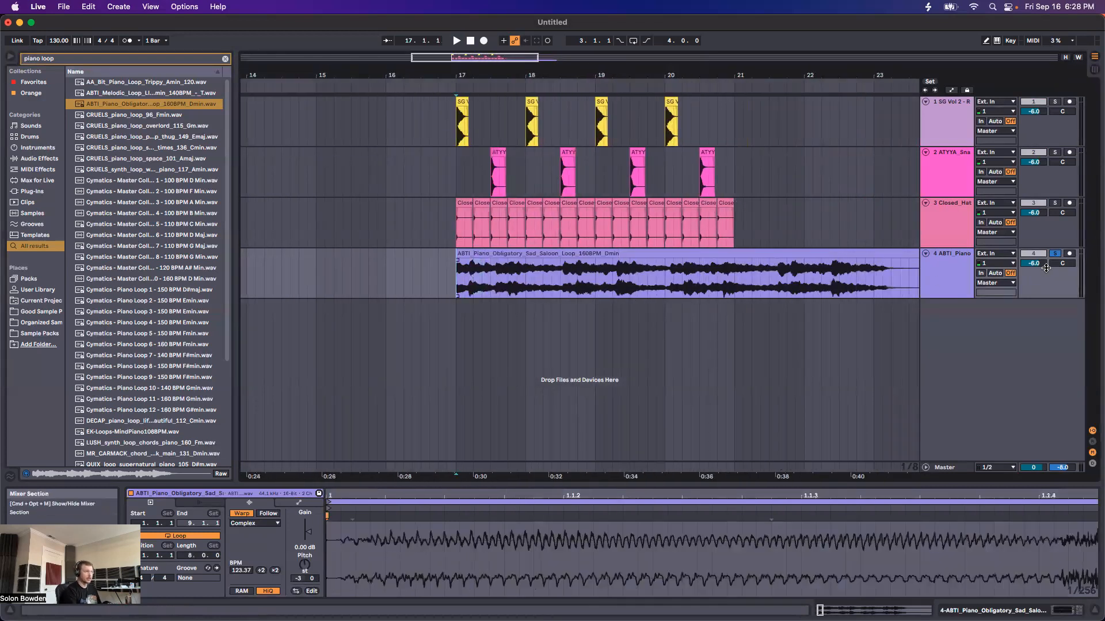
Select the whole piano clip and set its warp mode to Complex Pro
left_click(937, 274)
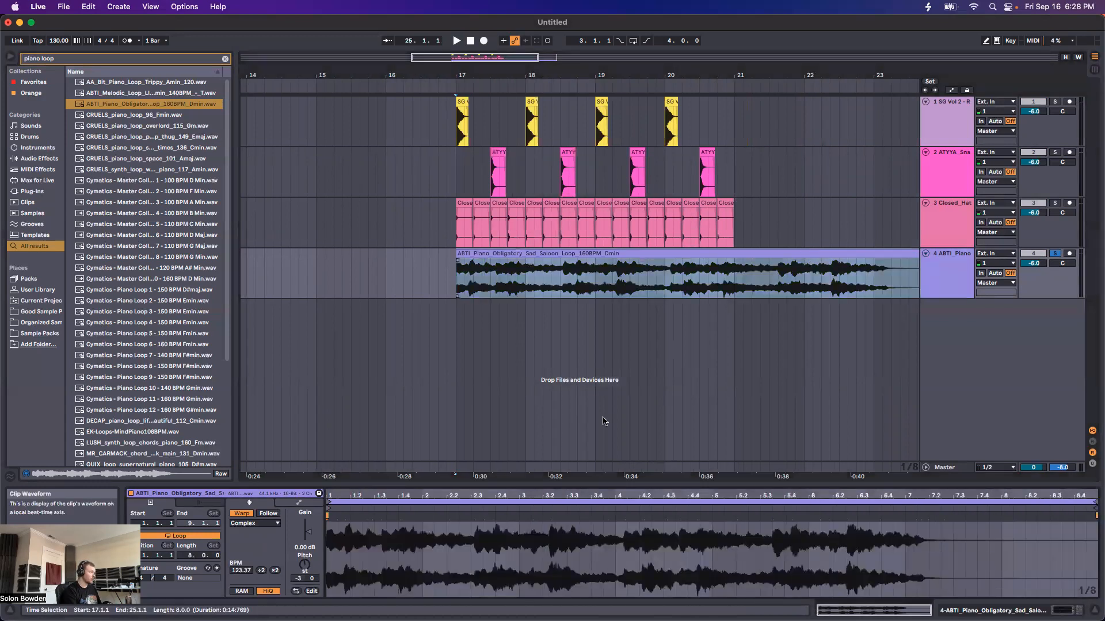
left_click(263, 525)
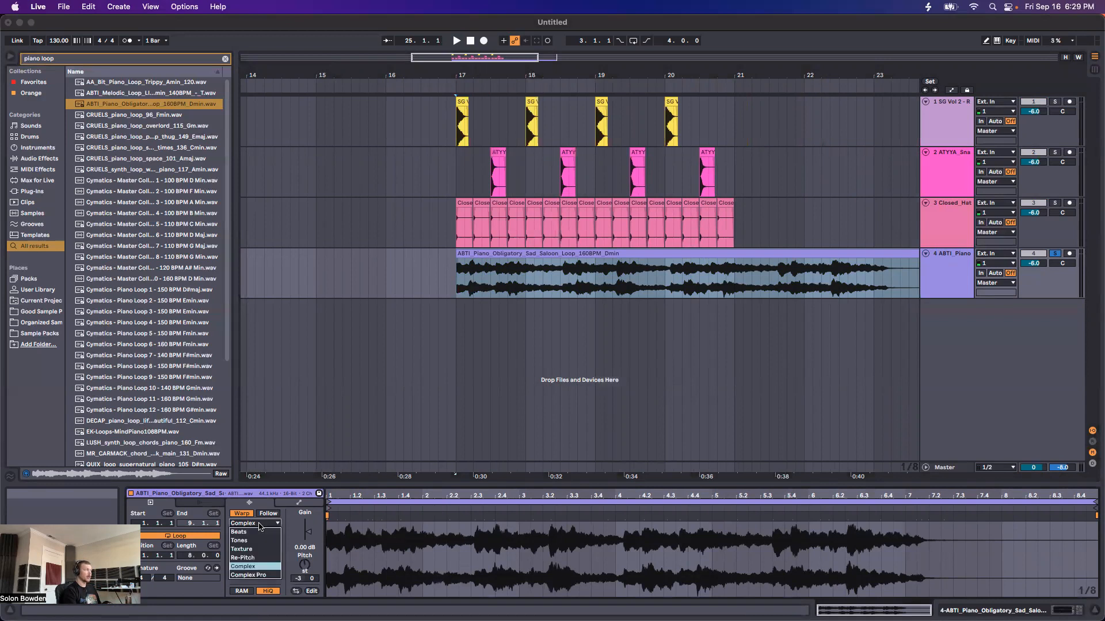
left_click(249, 576)
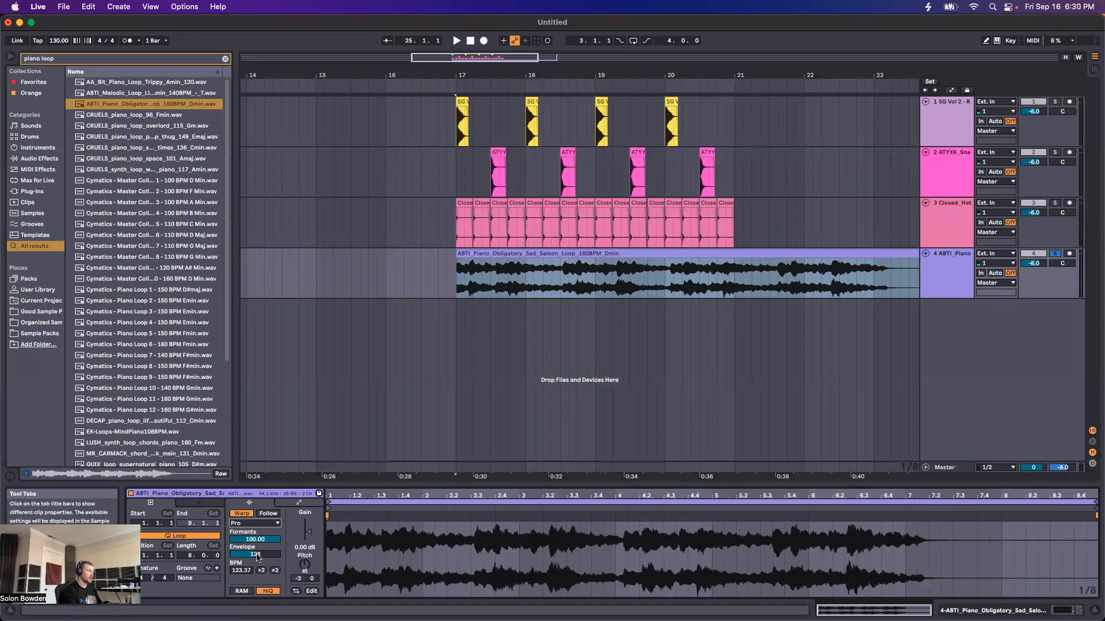
Play the piano clip with formants at 0, set its pitch to -10 semitones, and compare formants at 100 and 0, ending at 100
key("space")
left_click_drag(255, 540, 255, 610)
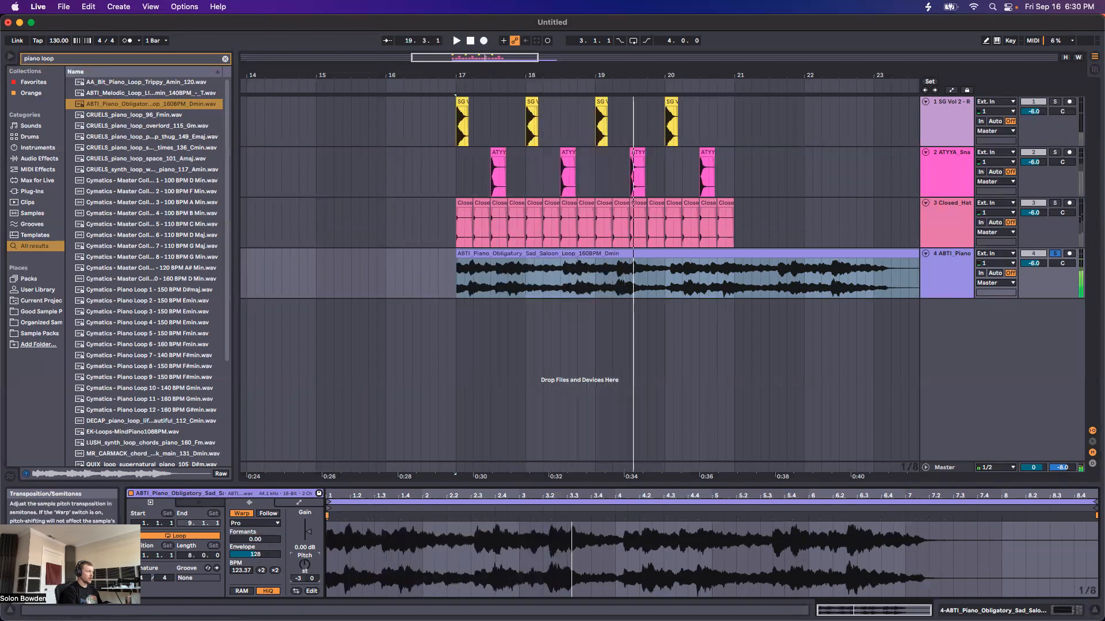
left_click_drag(305, 565, 304, 570)
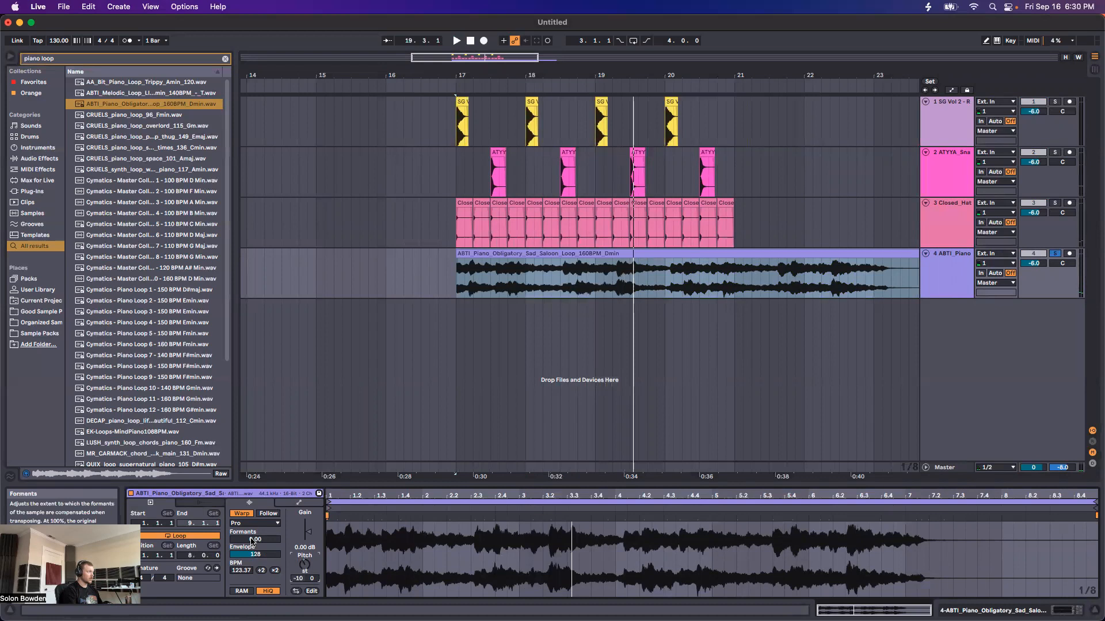
left_click_drag(250, 542, 250, 484)
key("space")
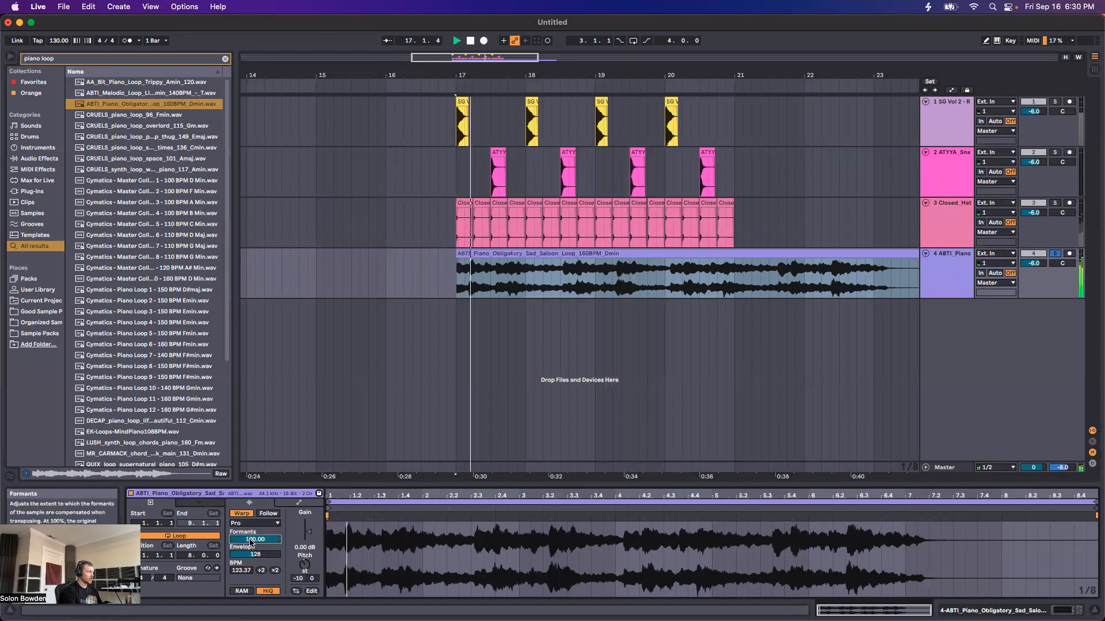
left_click_drag(250, 542, 250, 600)
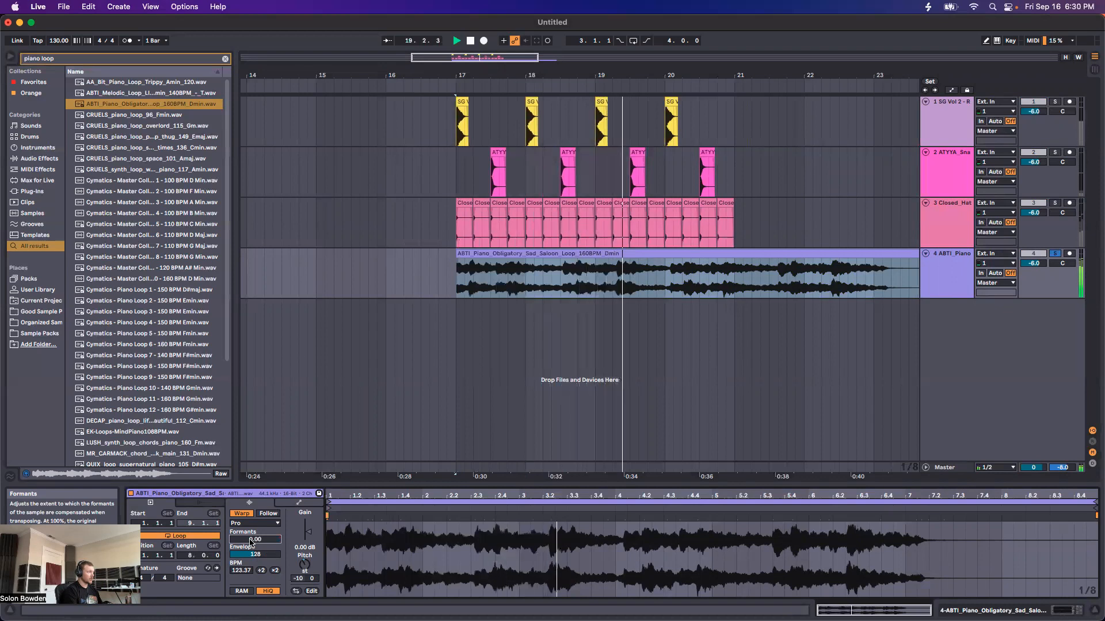
left_click_drag(251, 542, 251, 485)
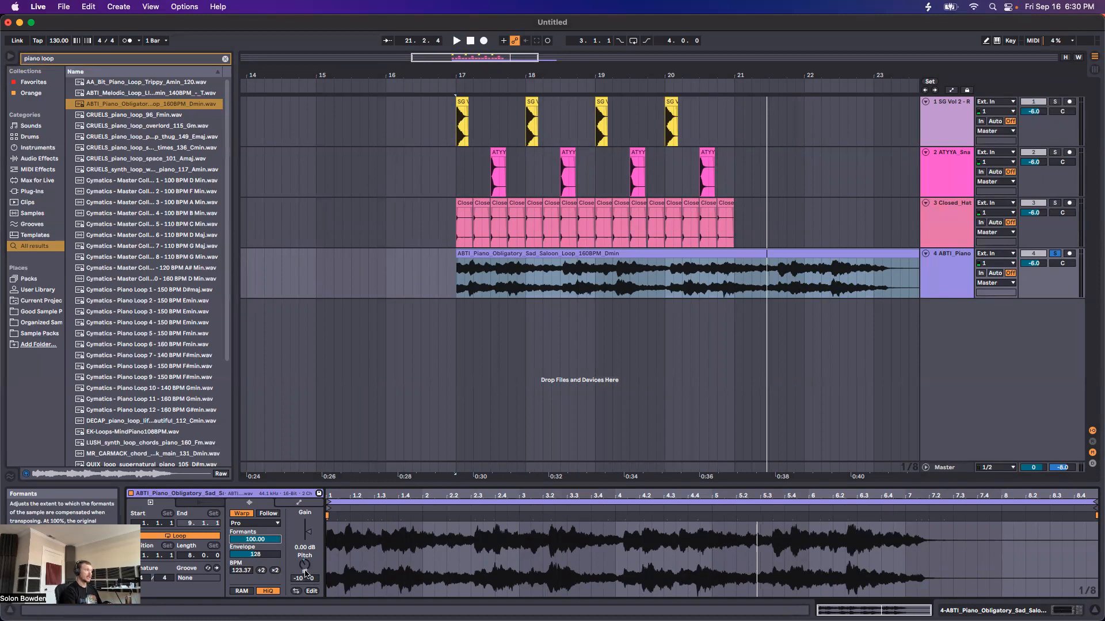
Set the piano clip's pitch to +9 semitones and compare formants at 0 and 100 during playback, leaving them at 100
left_click_drag(304, 573, 305, 570)
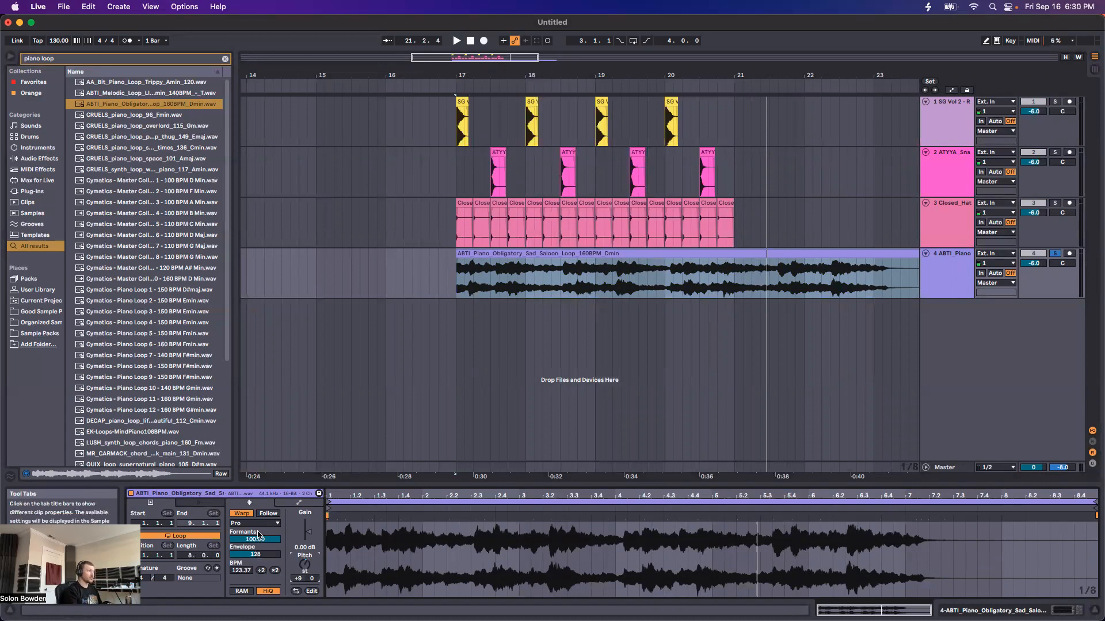
left_click_drag(252, 539, 252, 575)
key("space")
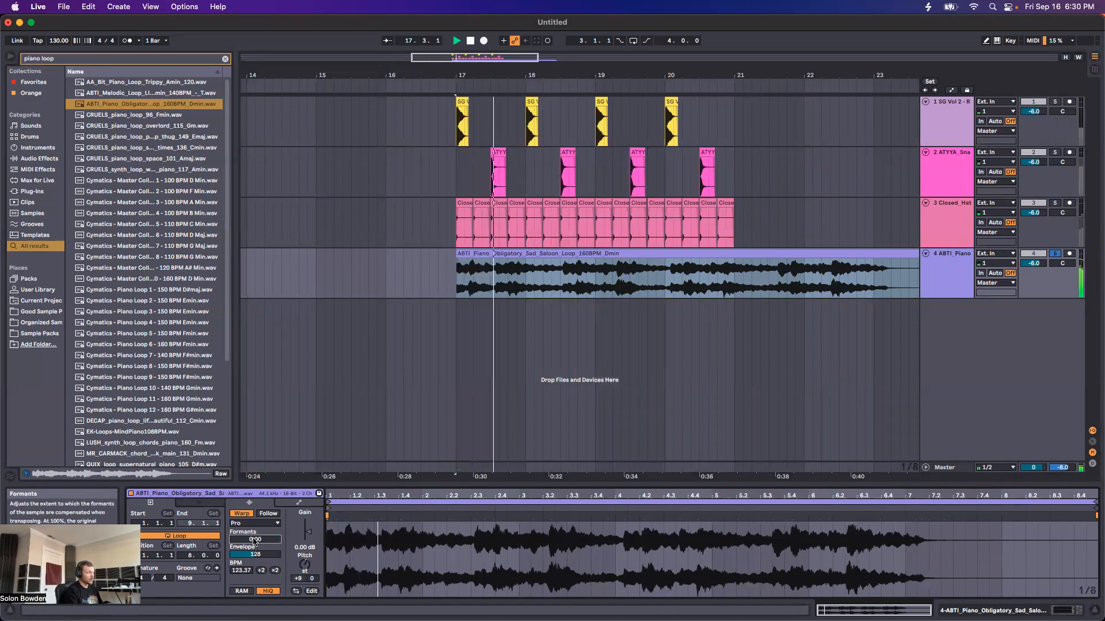
left_click_drag(252, 539, 251, 495)
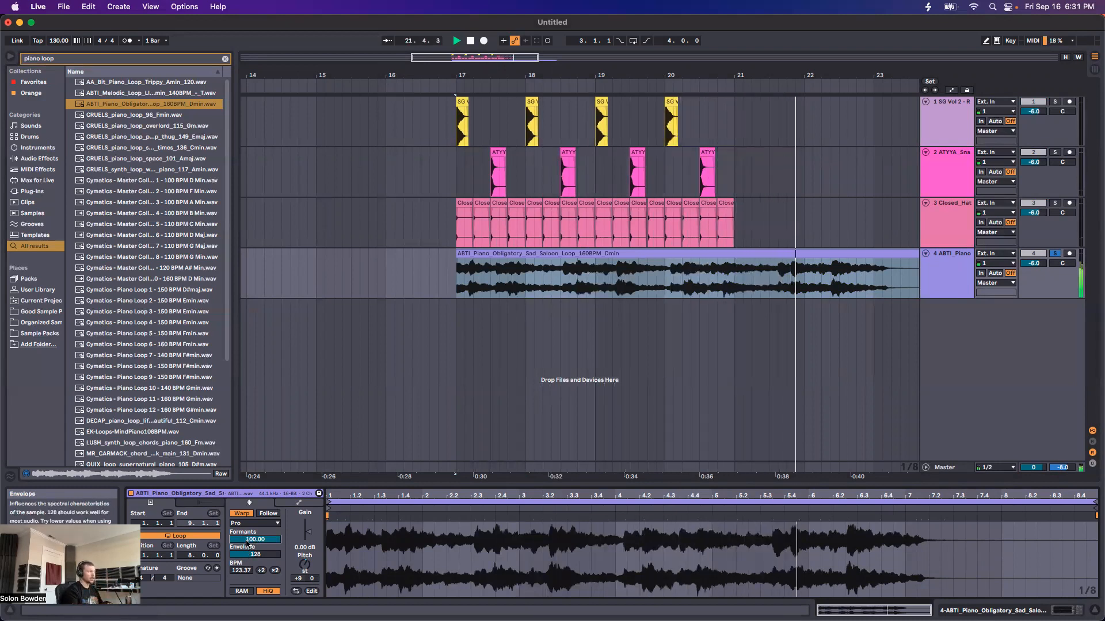
key("space")
Try an envelope of 256 with formants at about 3.91 during playback, and reset the envelope to 128 and formants to 100
left_click_drag(262, 554, 261, 538)
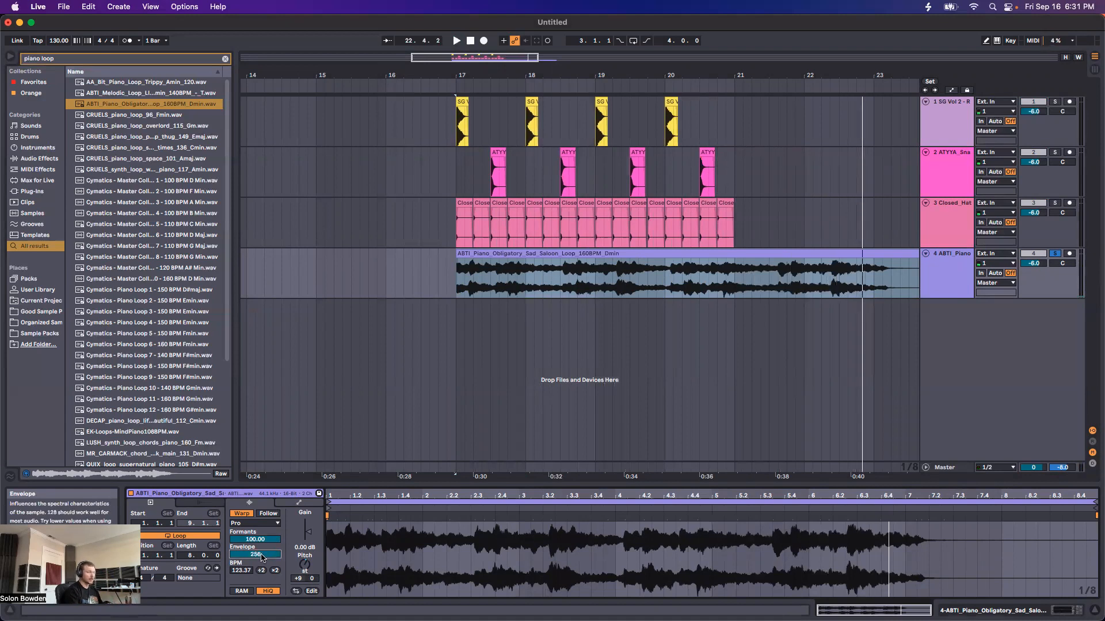
key("space")
left_click_drag(255, 555, 254, 610)
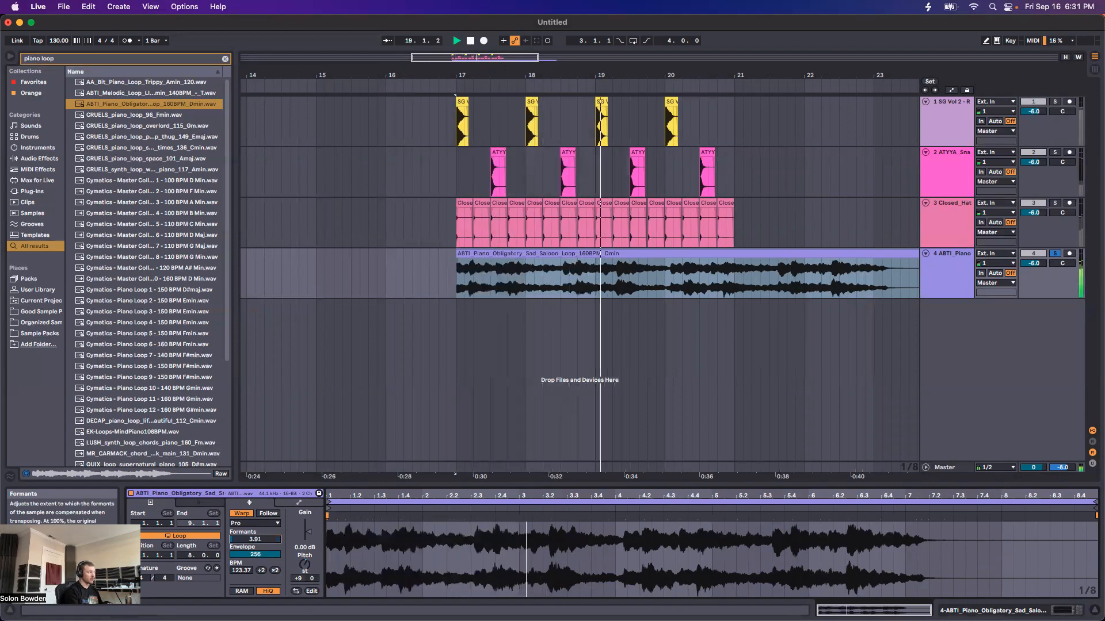
double_click(253, 556)
double_click(255, 539)
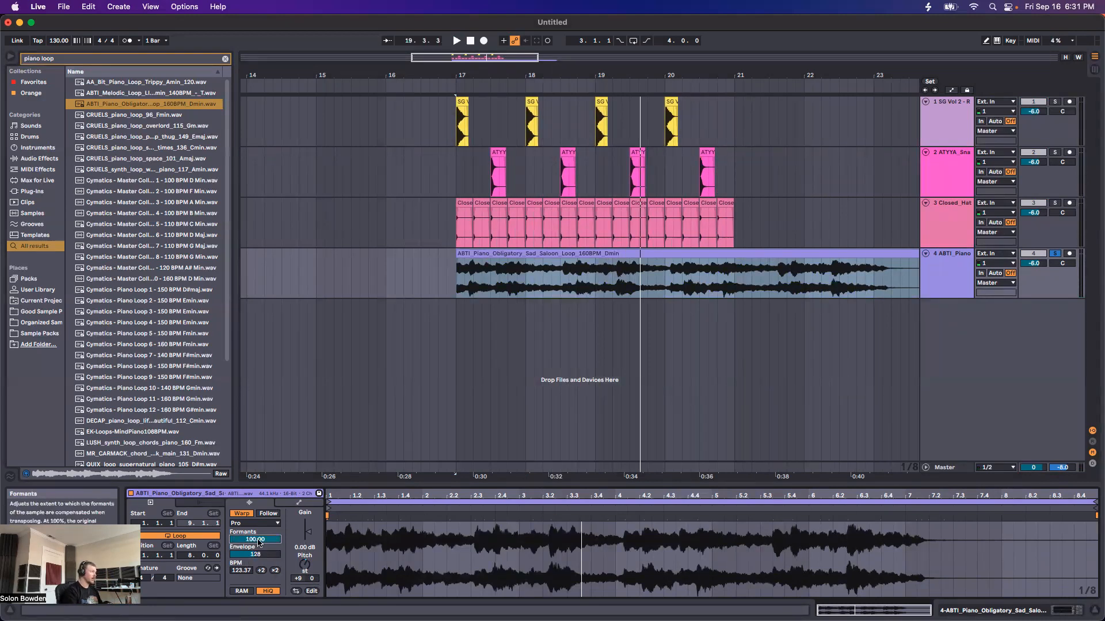
Set the piano clip's warp mode to Beats
left_click(241, 524)
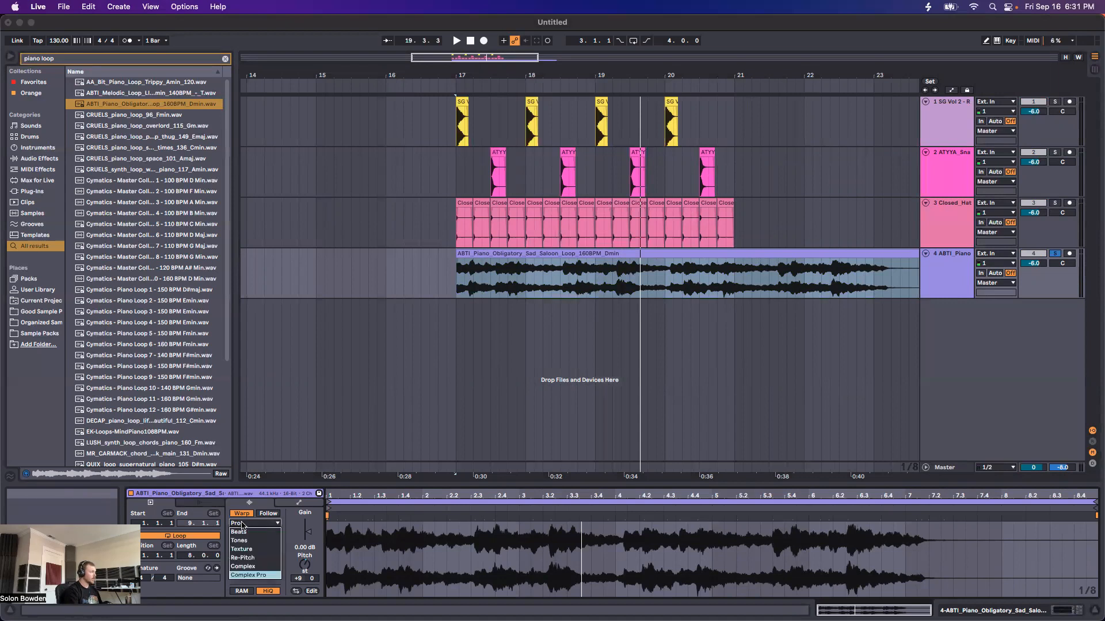
left_click(238, 532)
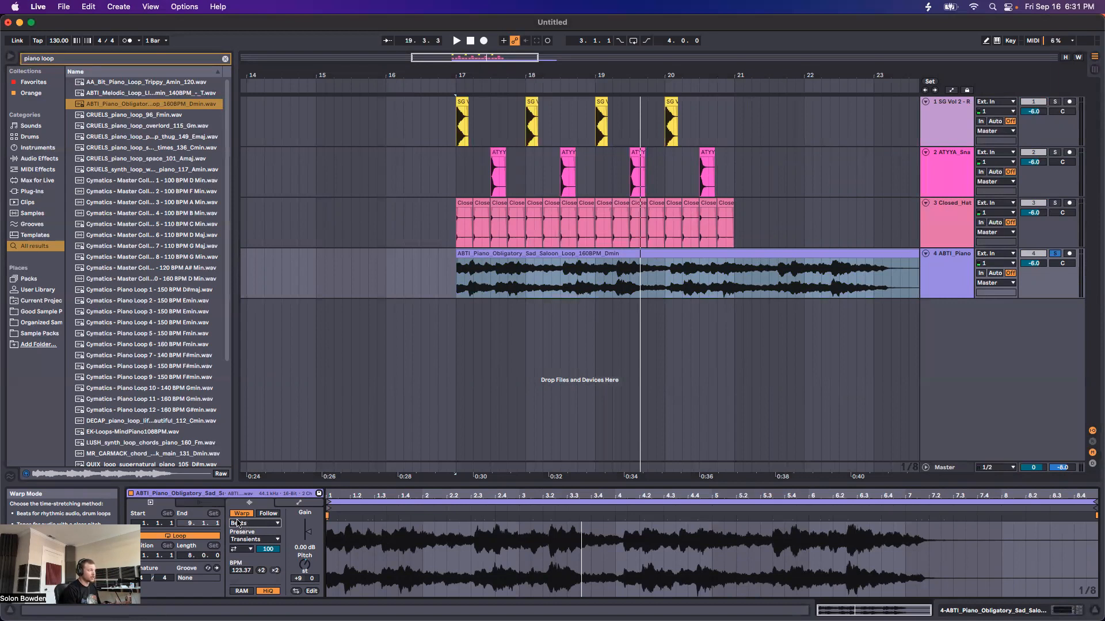
Search the browser for "drum loop" and audition several of the AA_DrumLoop samples, including ShakerSalad_100, DubGlitchHats_144 and DirtyPipes_3_144
key("super+f")
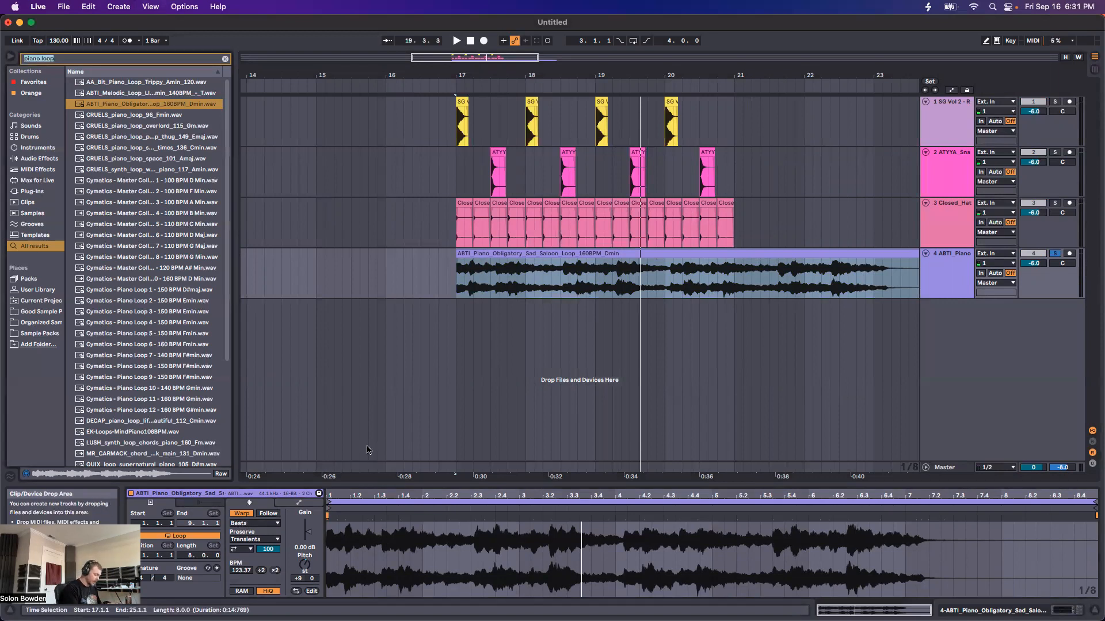
type("drum loop")
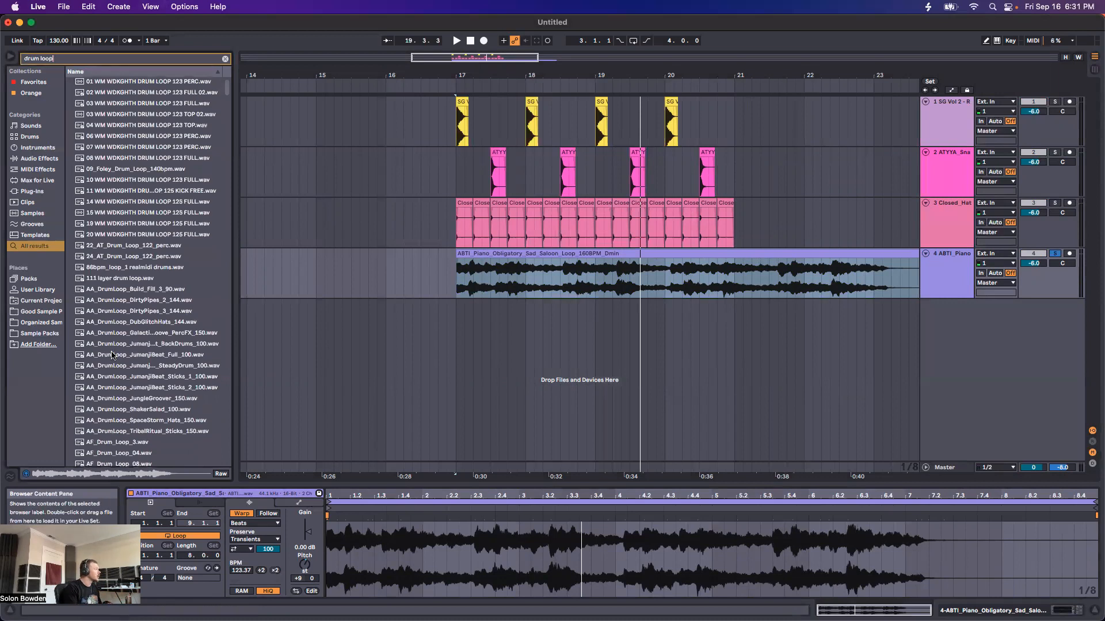
scroll(112, 355, "down", 3)
left_click(138, 346)
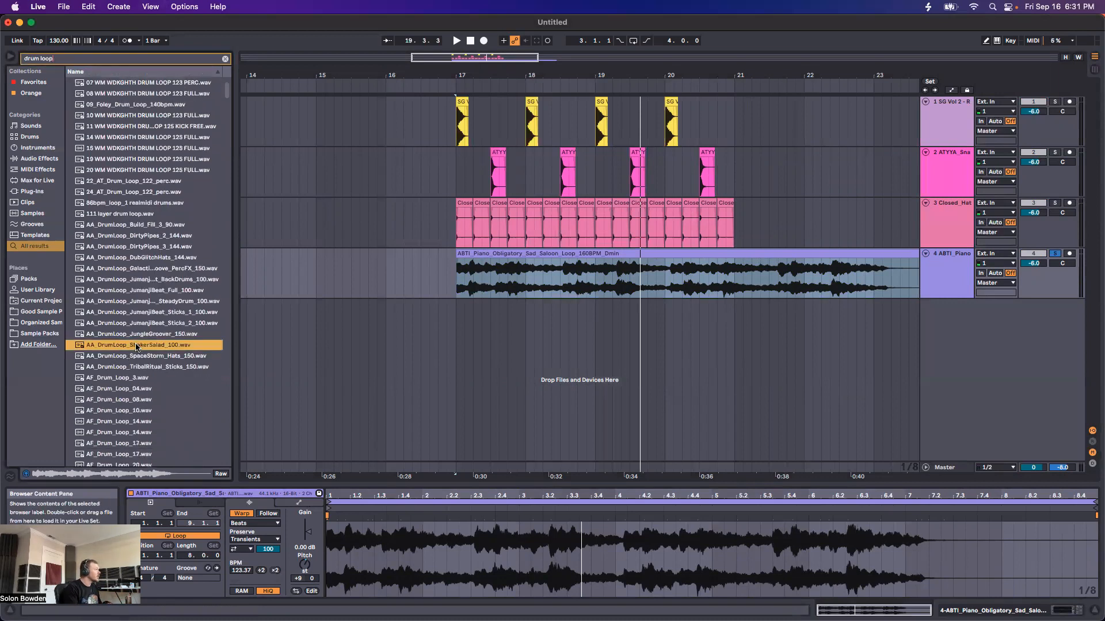
left_click(133, 313)
left_click(125, 268)
left_click(126, 258)
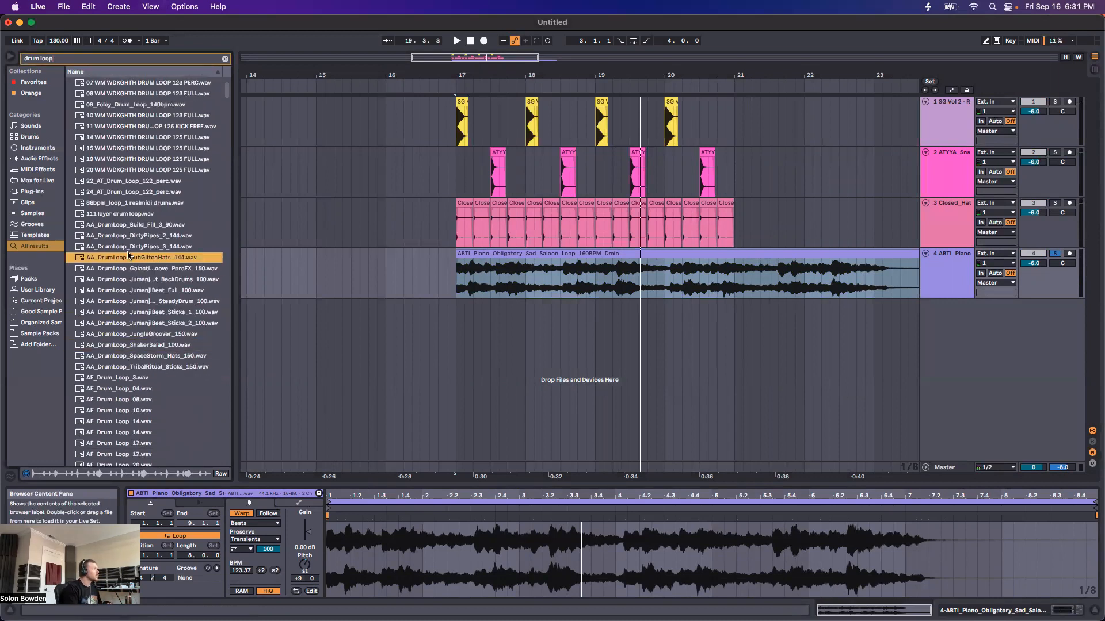
left_click(127, 246)
scroll(126, 291, "down", 3)
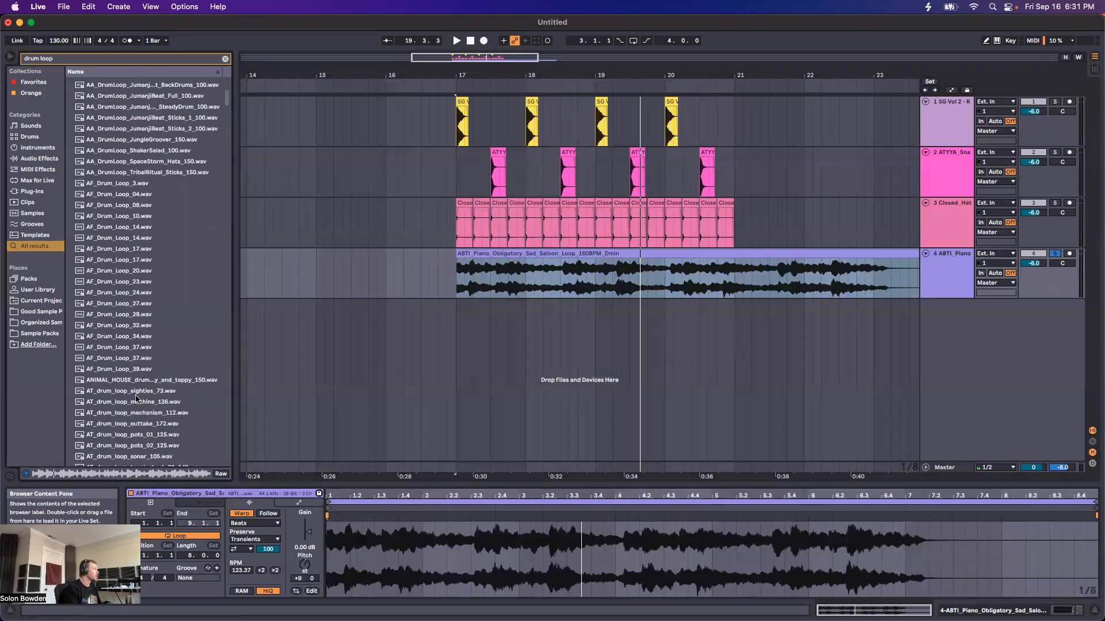
Place AA_DrumLoop_DirtyPipes_3_144.wav on a new soloed track at bar 17, with its warp mode set to Beats
left_click_drag(112, 194, 457, 322)
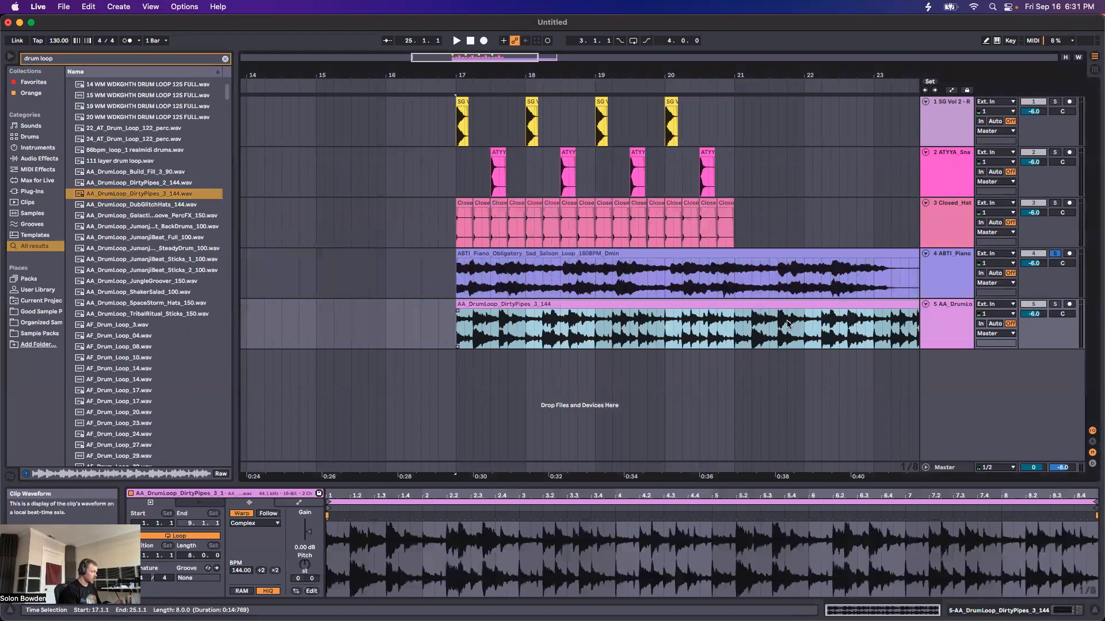
left_click(1055, 304)
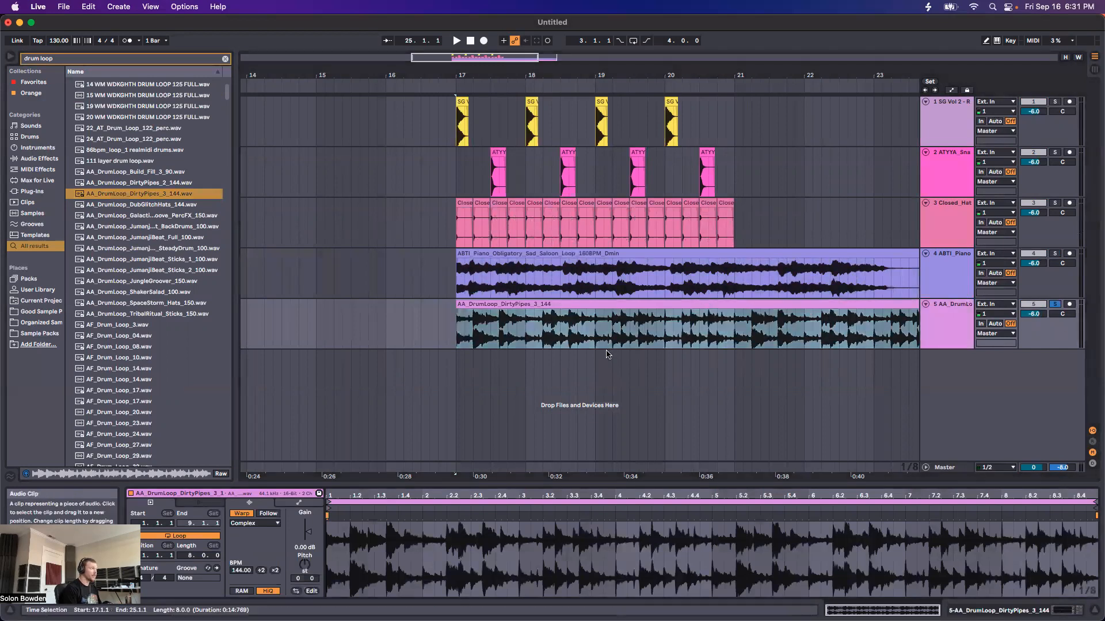
left_click(254, 523)
left_click(246, 533)
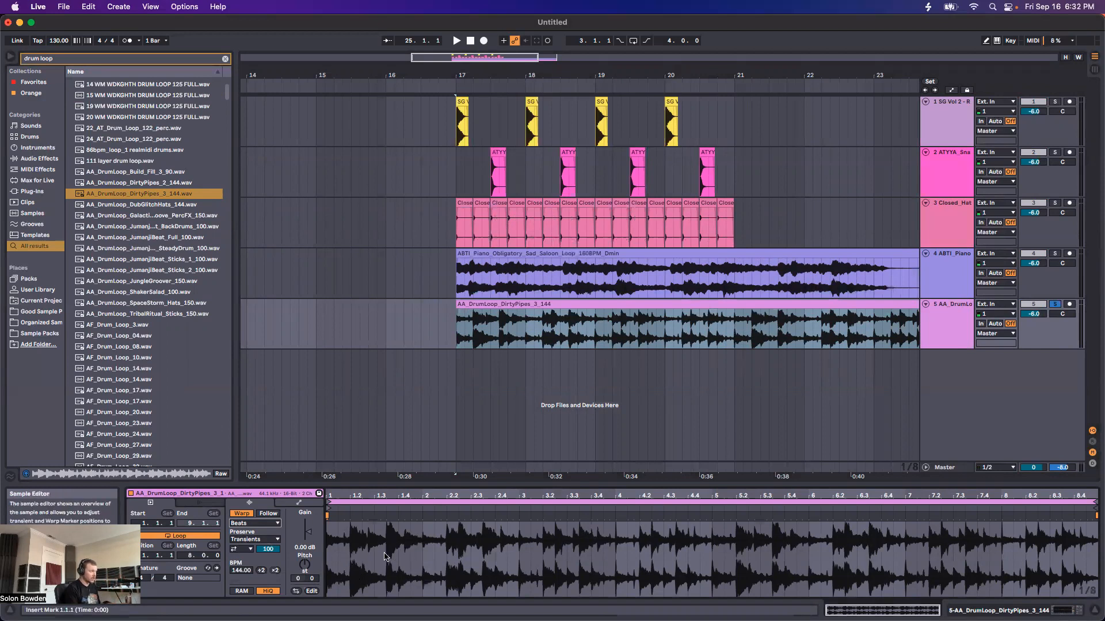
Examine the transients in the DirtyPipes drum loop's waveform, hit by hit, between bar 17 and 18.2
scroll(478, 340, "up", 5)
left_click(463, 339, "shift")
left_click(461, 339)
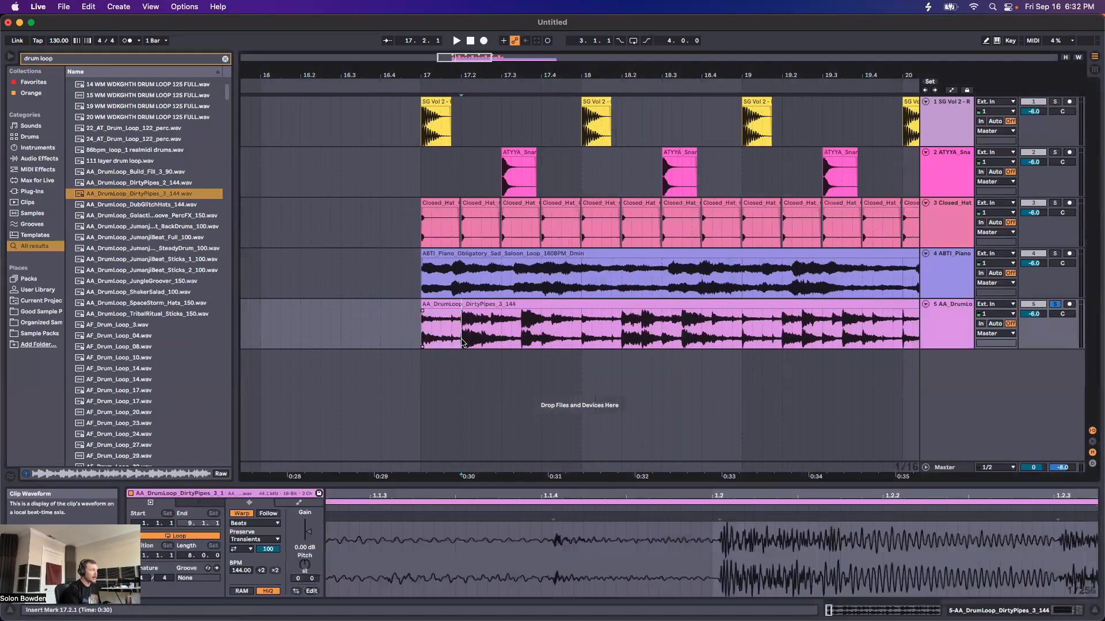
left_click(525, 347)
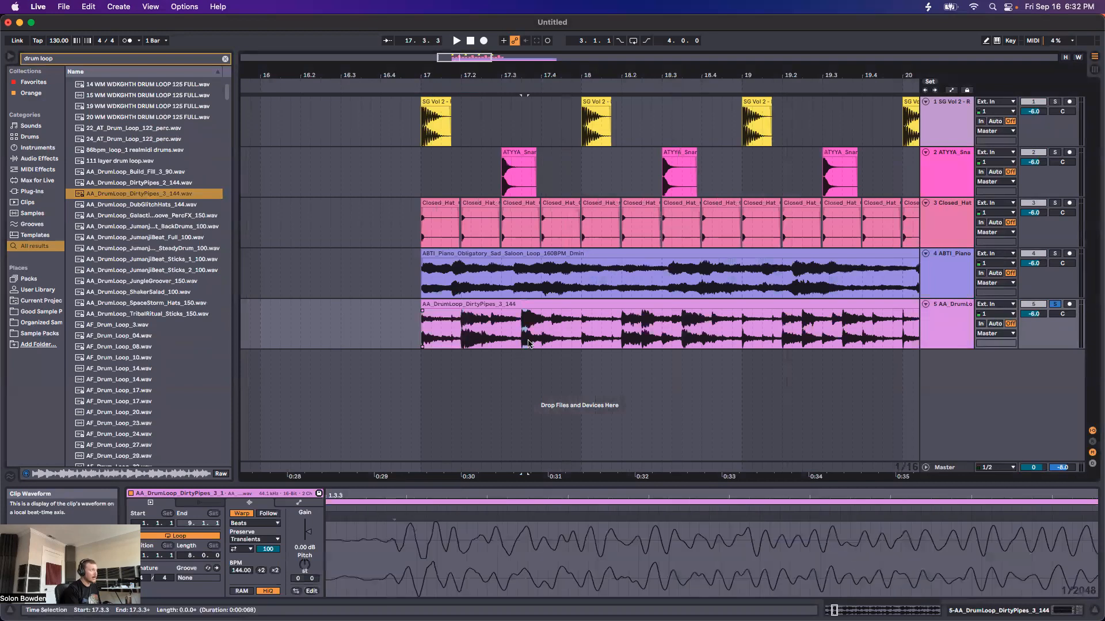
left_click(543, 348)
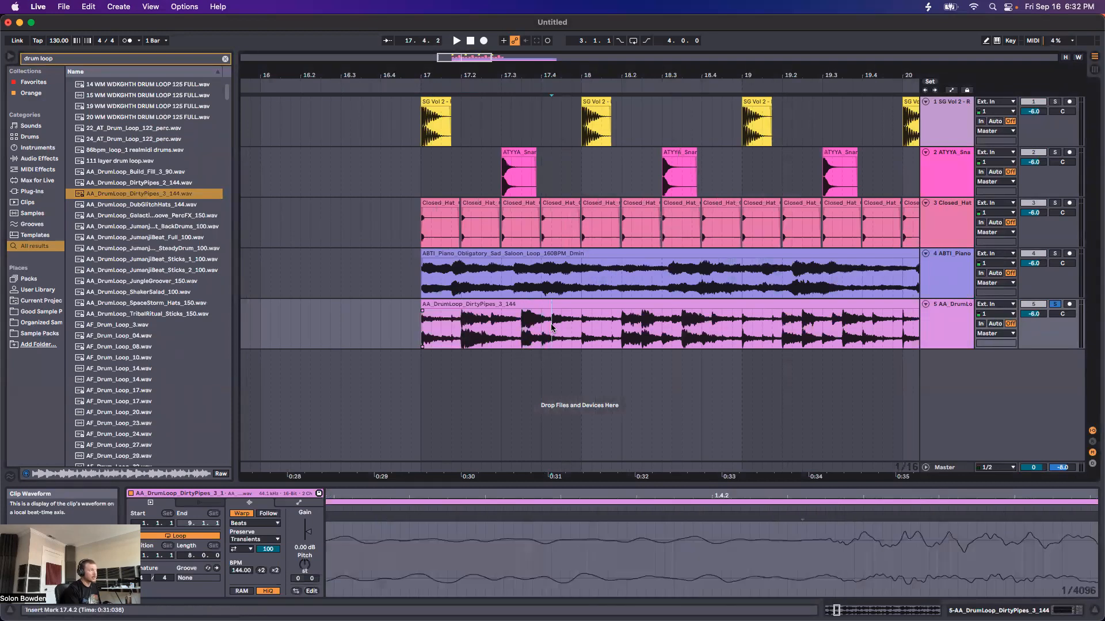
left_click(583, 345)
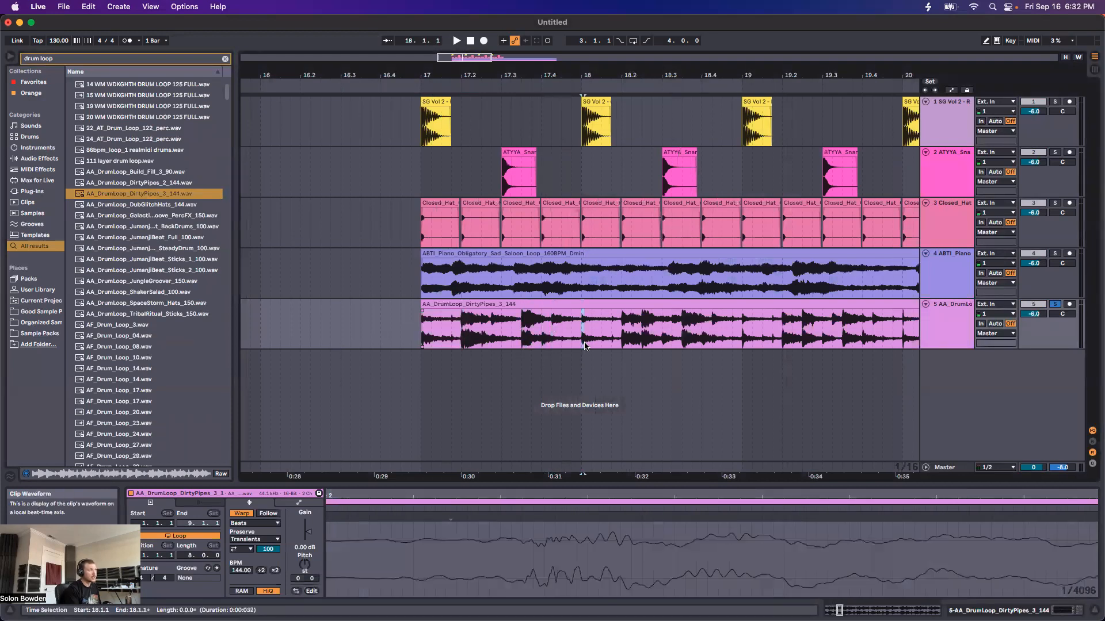
left_click(621, 347)
scroll(548, 337, "down", 5)
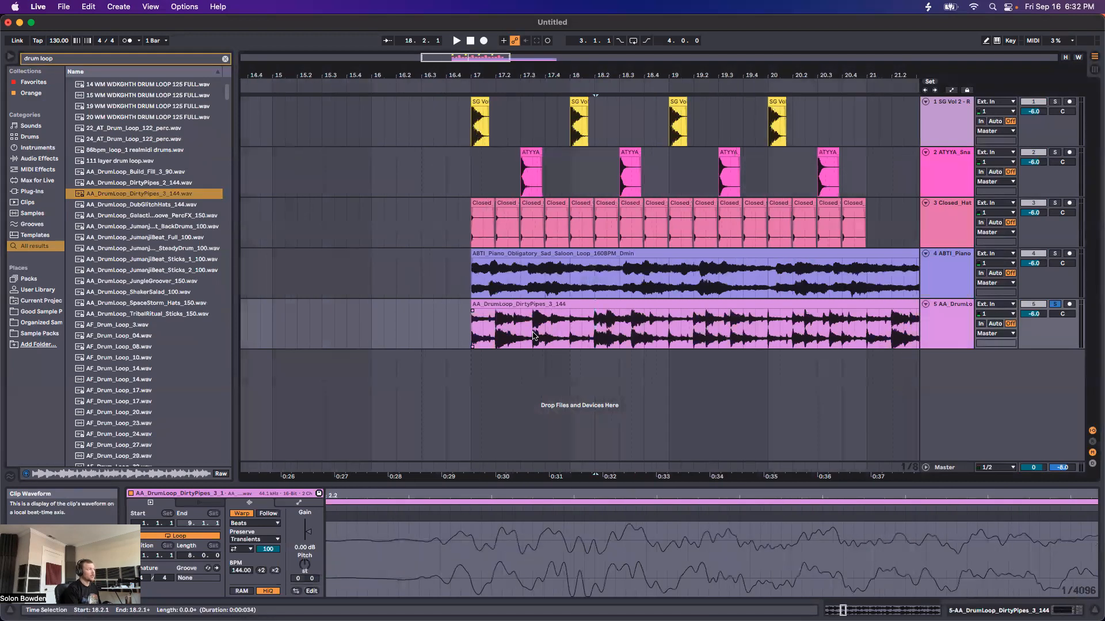
left_click(492, 342)
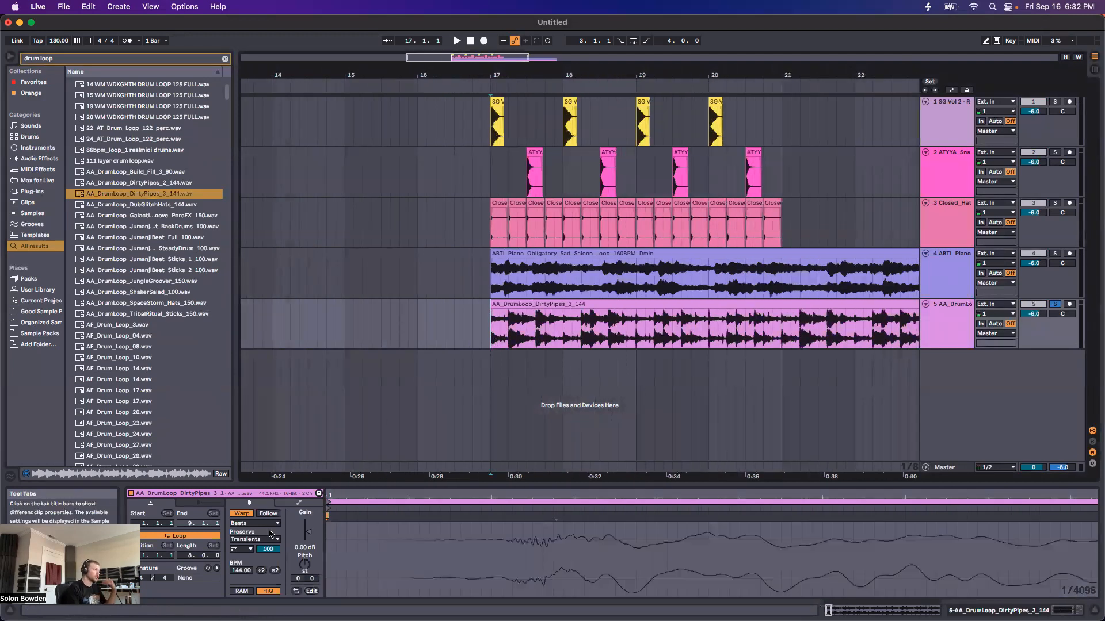
Set the drum loop clip's pitch to +4 semitones
left_click(239, 551)
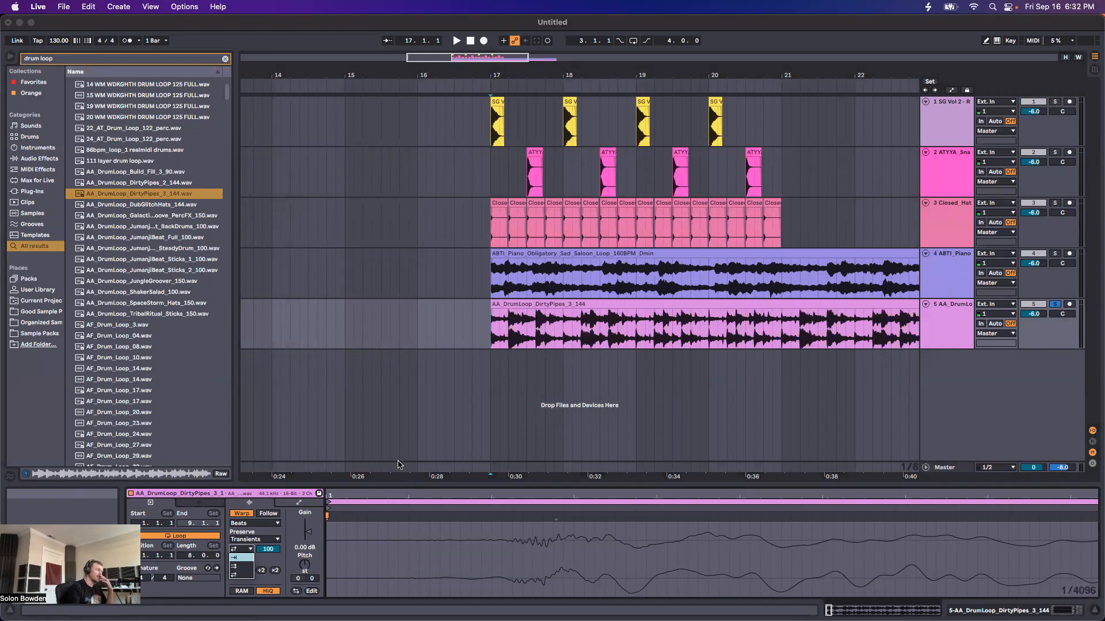
left_click(389, 413)
left_click_drag(305, 565, 305, 560)
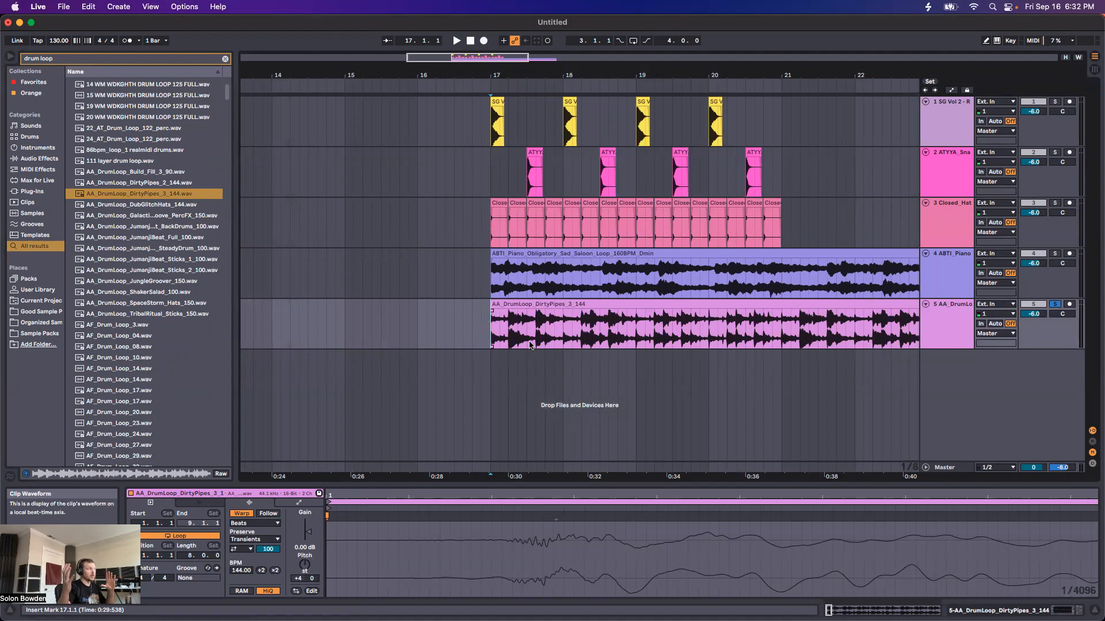
Examine the drum loop's segments between 17.2.1 and 17.3.3 and compare them with the transient loop mode set to Off
left_click_drag(511, 341, 535, 341)
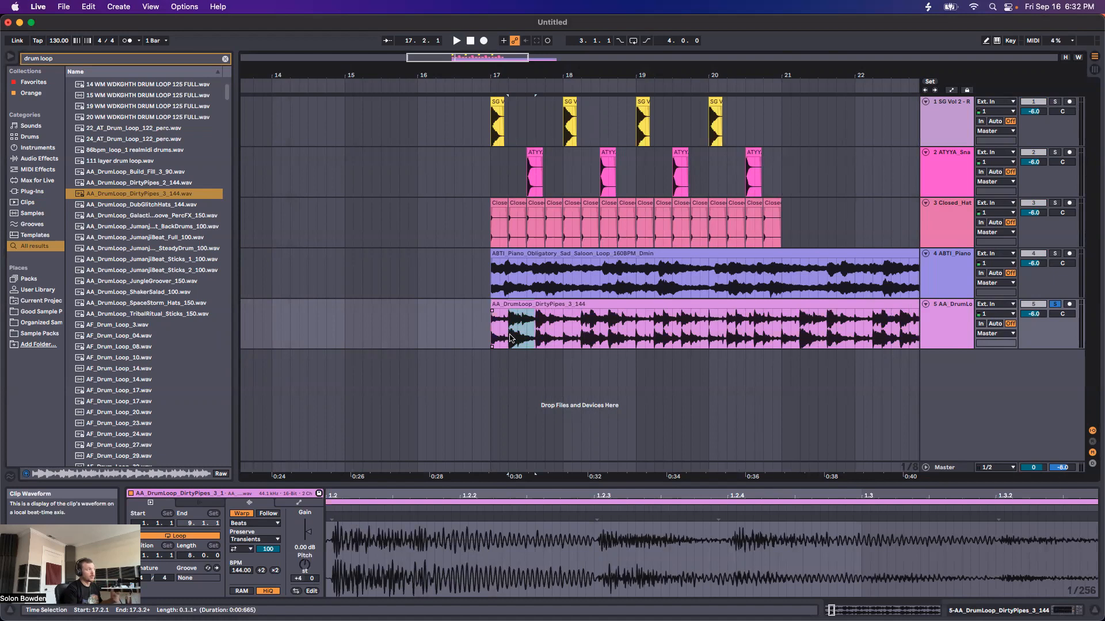
left_click(510, 339)
left_click_drag(511, 338, 525, 340)
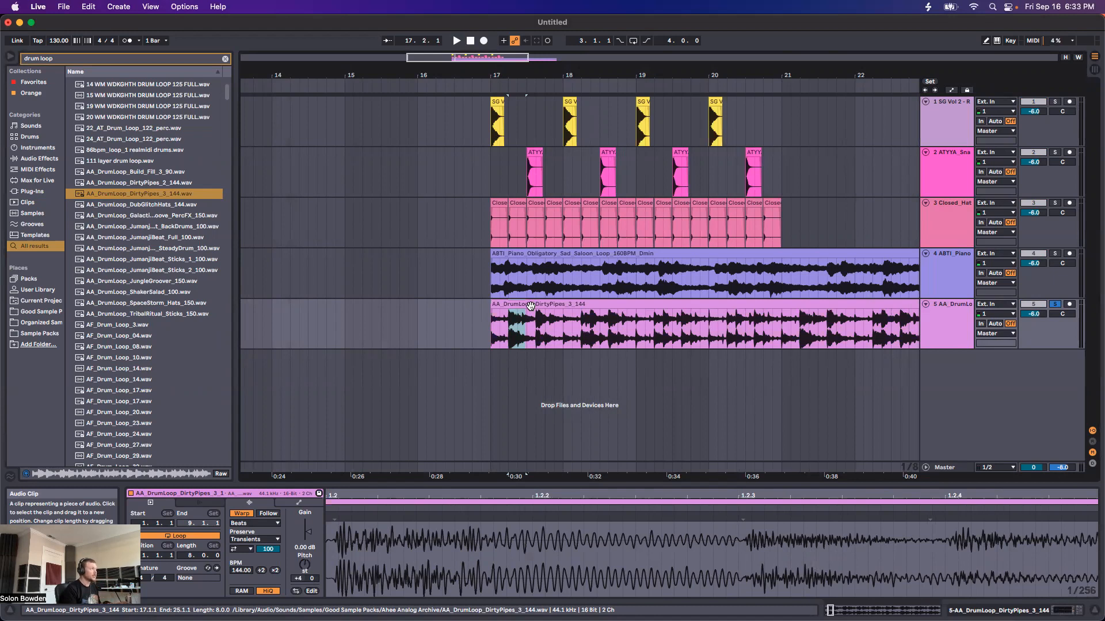
left_click_drag(507, 343, 527, 345)
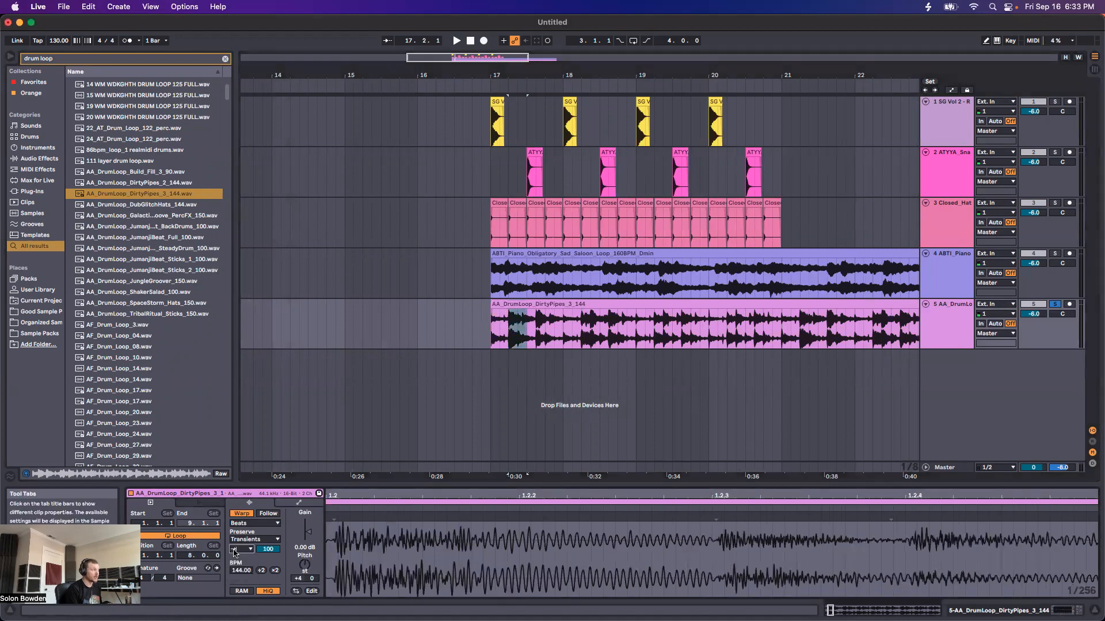
left_click(535, 338)
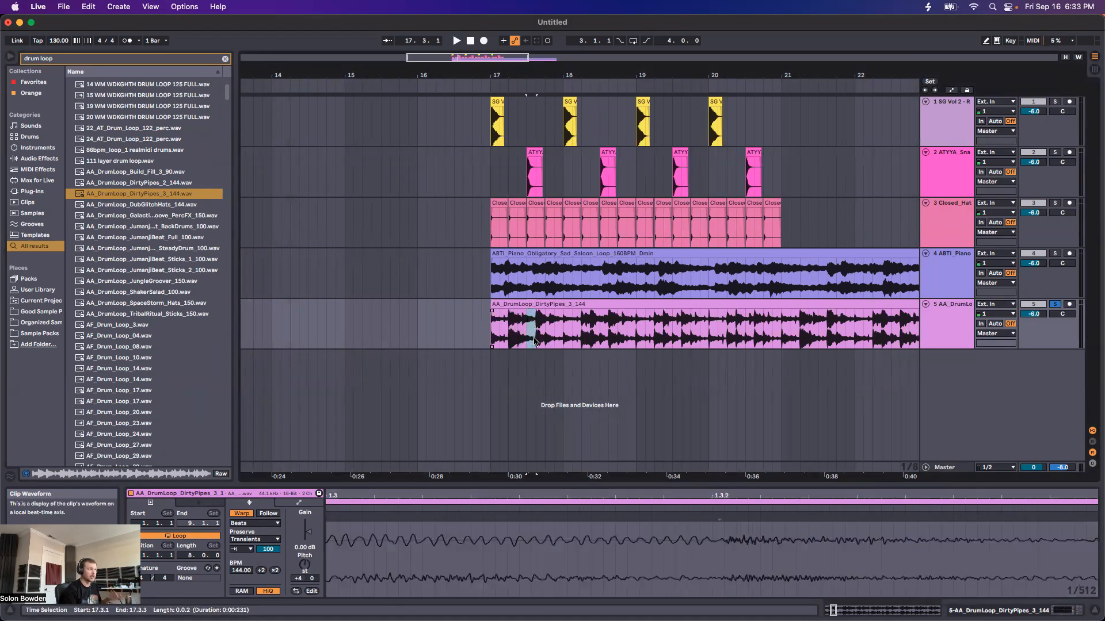
Try the Loop Forward transient loop mode on the drum loop and highlight the segments starting at 17.2.1 and 17.3.3
left_click(242, 549)
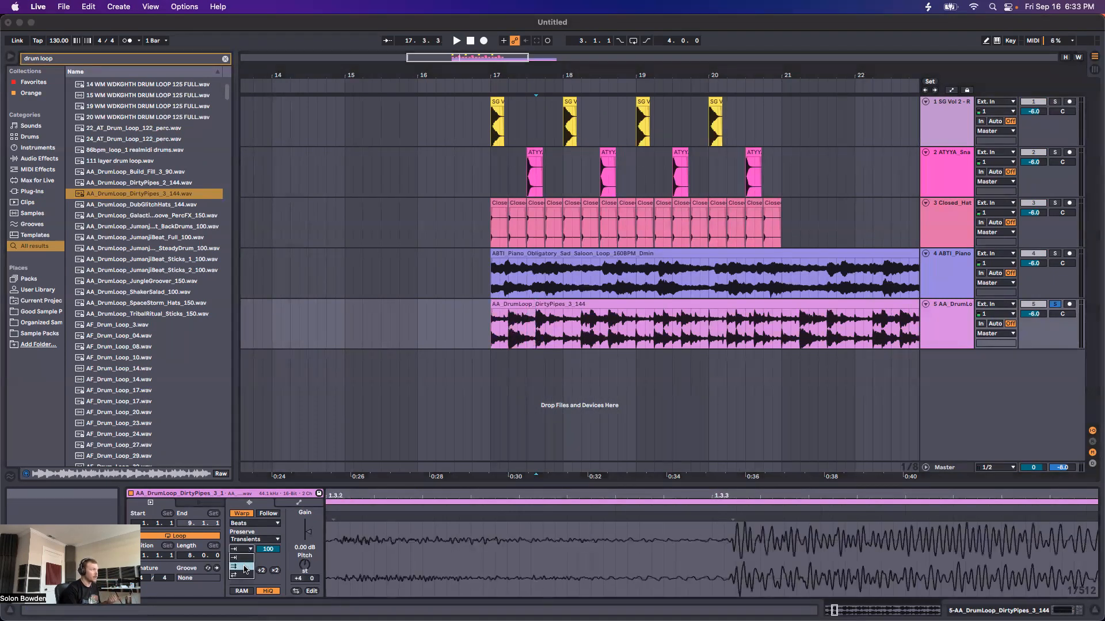
left_click(236, 569)
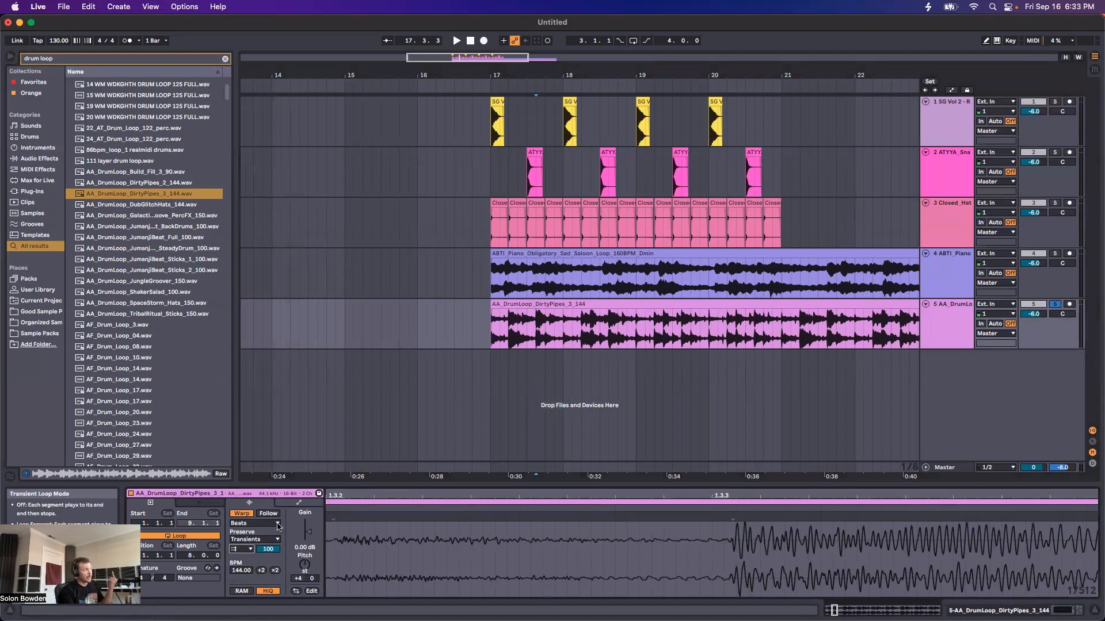
left_click_drag(506, 344, 526, 341)
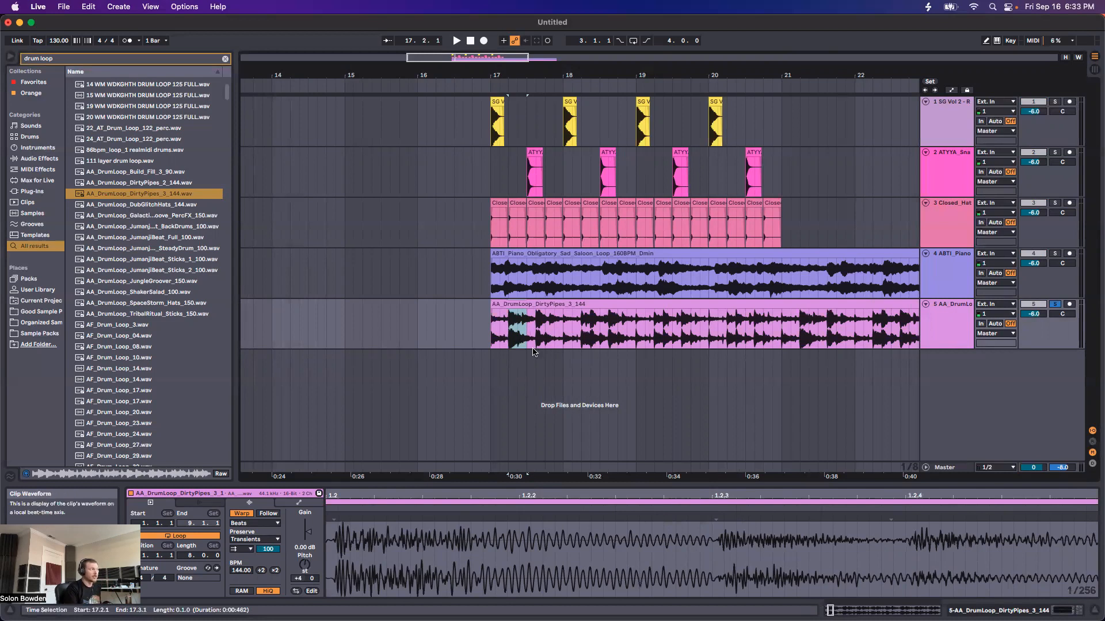
left_click_drag(546, 341, 562, 341)
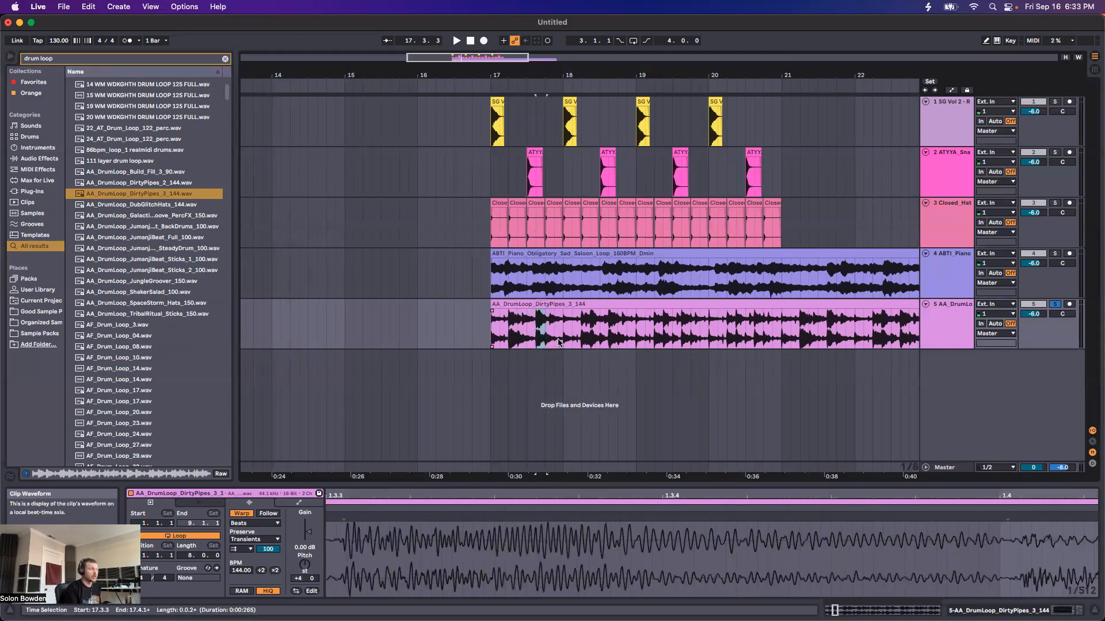
Try the back-and-forth transient loop mode on the drum loop and highlight the tail of the hit at 17.2
left_click(242, 550)
left_click(511, 343)
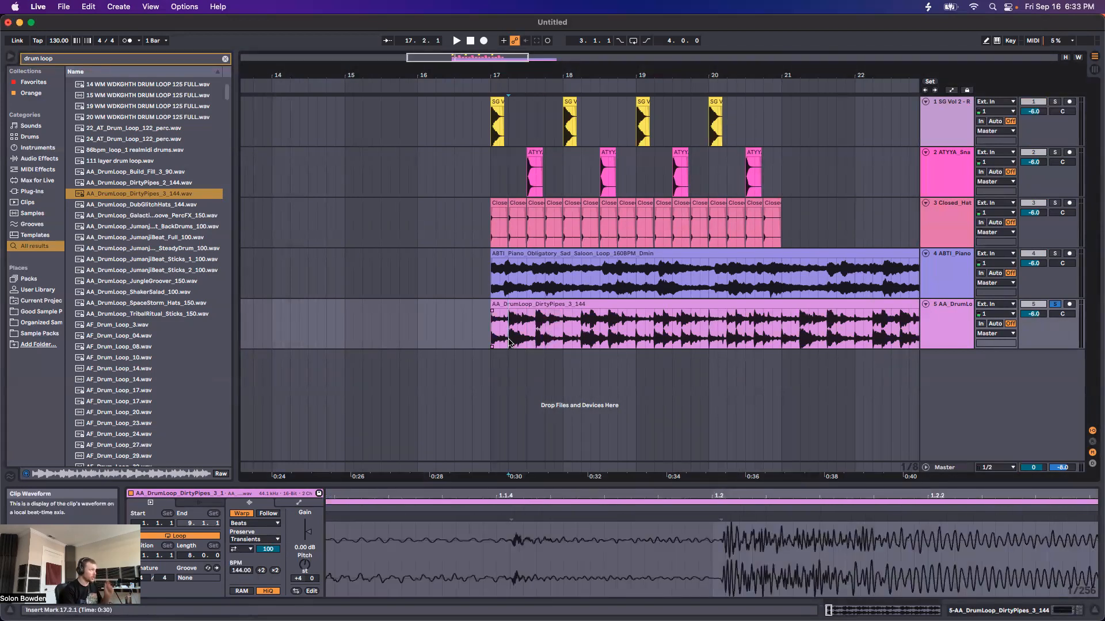
mouse_move(509, 344)
left_mouse_down()
mouse_move(528, 342)
mouse_move(516, 345)
left_mouse_up()
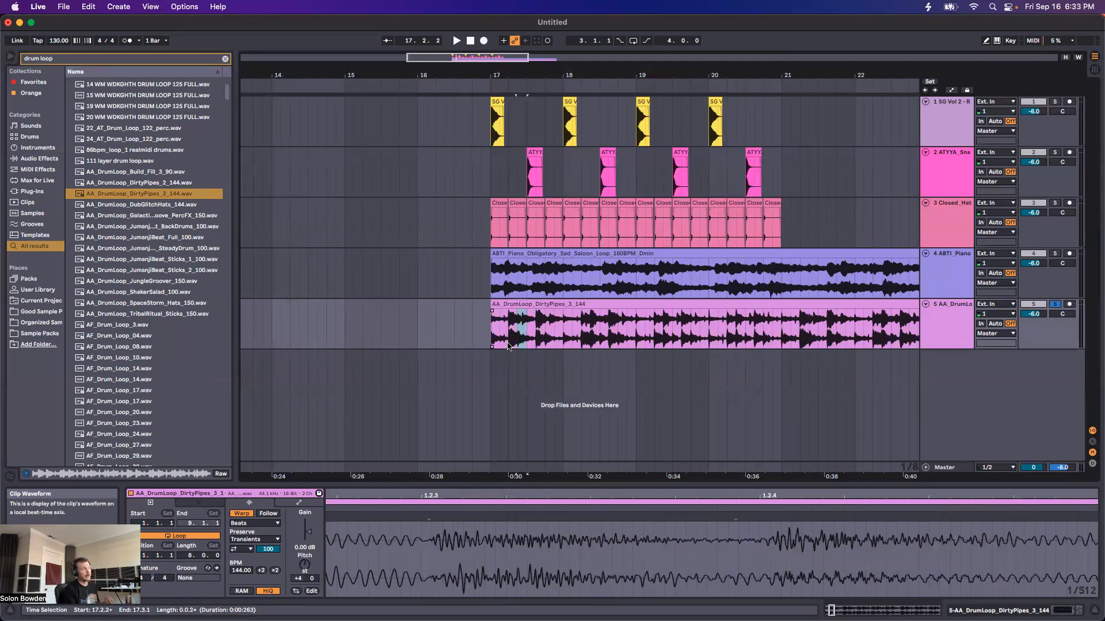
left_click(508, 346)
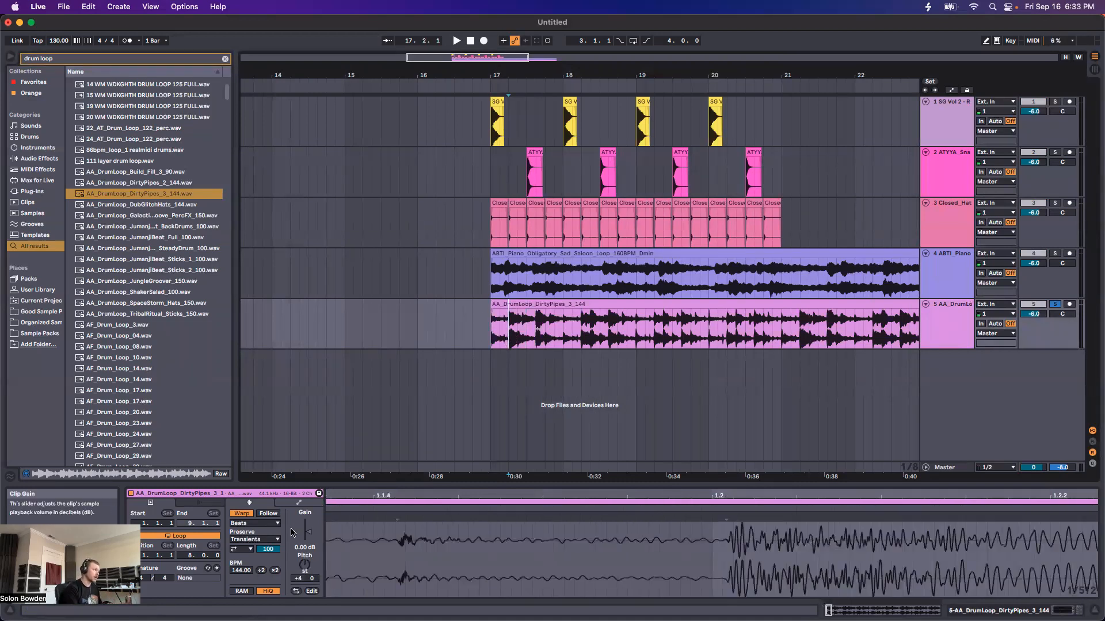
Set the drum loop's transient loop mode to Off
left_click(248, 550)
left_click(243, 559)
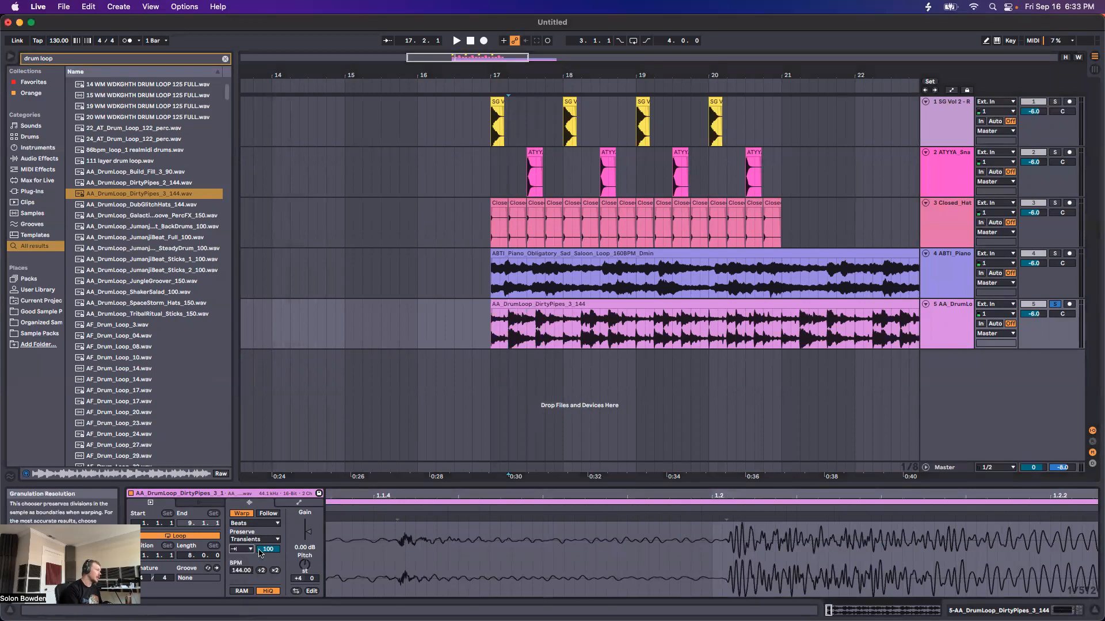
left_click(244, 549)
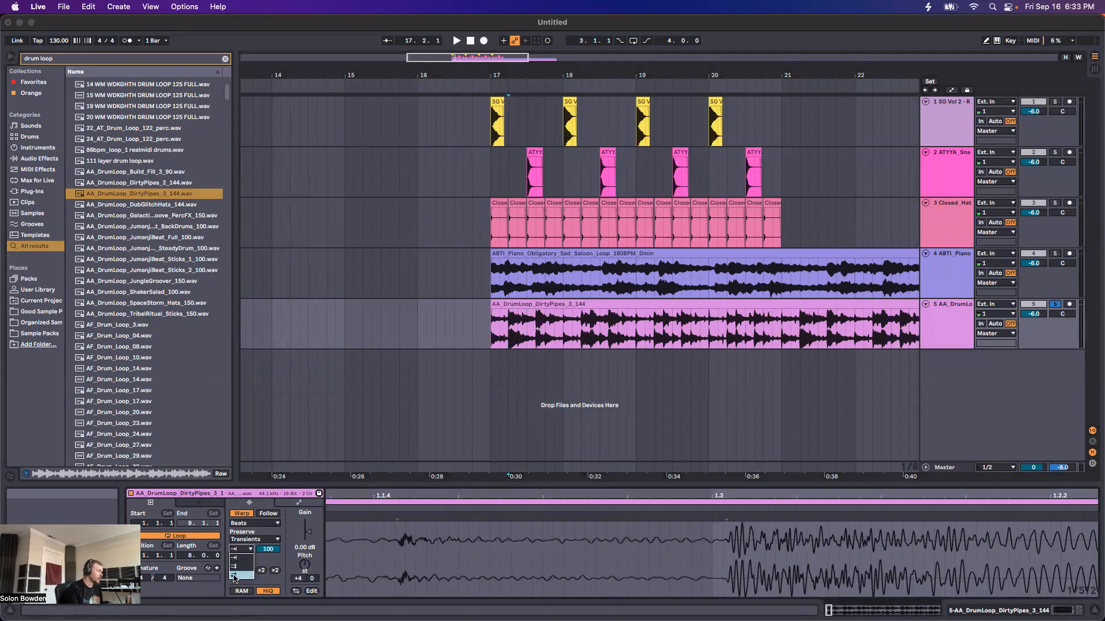
left_click(239, 559)
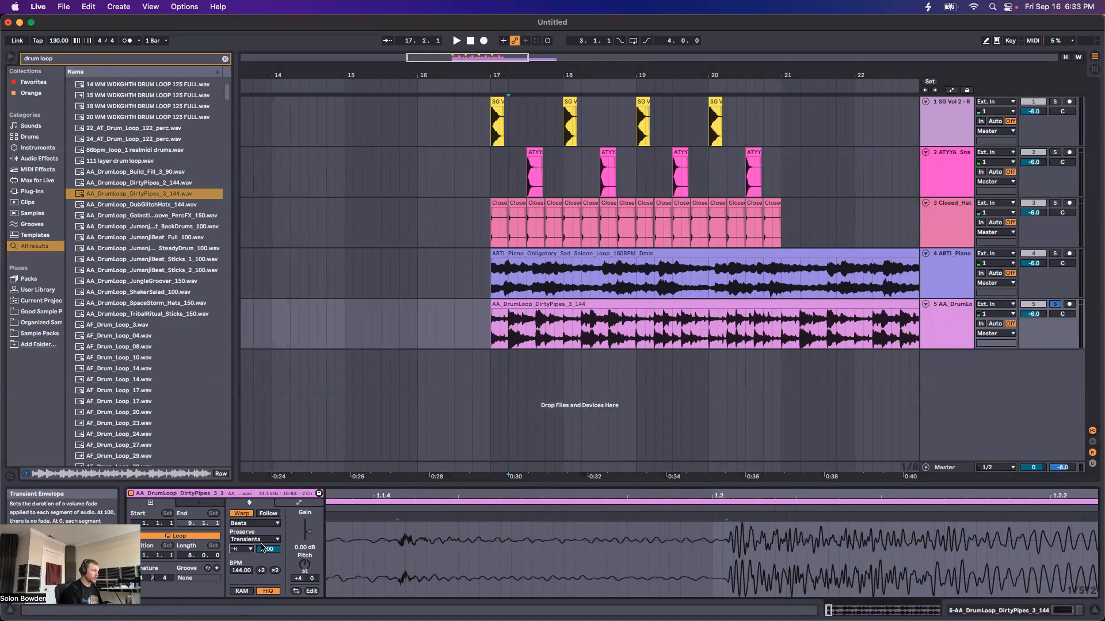
Audition the AA_DrumLoop_DirtyPipes clip from bar 17 before and after transposing it to +6 semitones
left_click(492, 333)
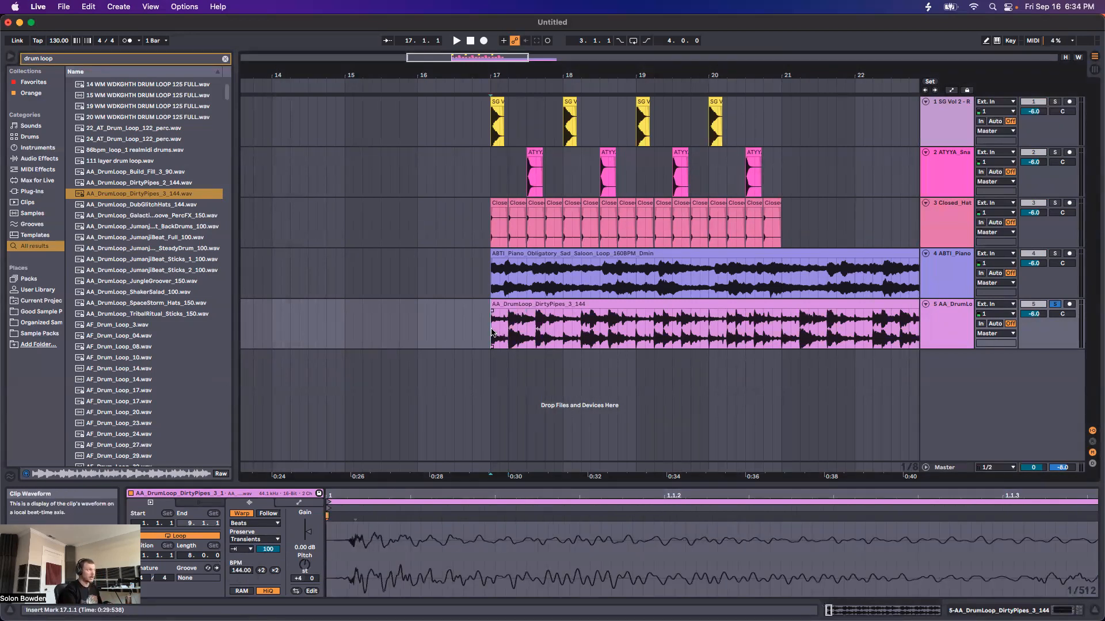
key("space")
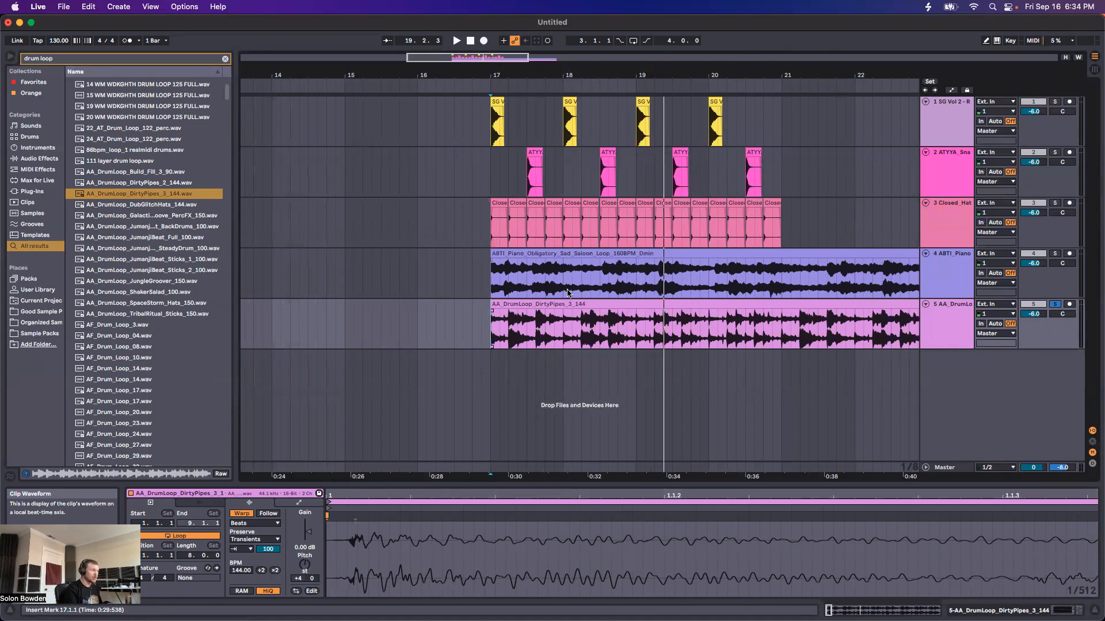
left_click_drag(304, 564, 304, 552)
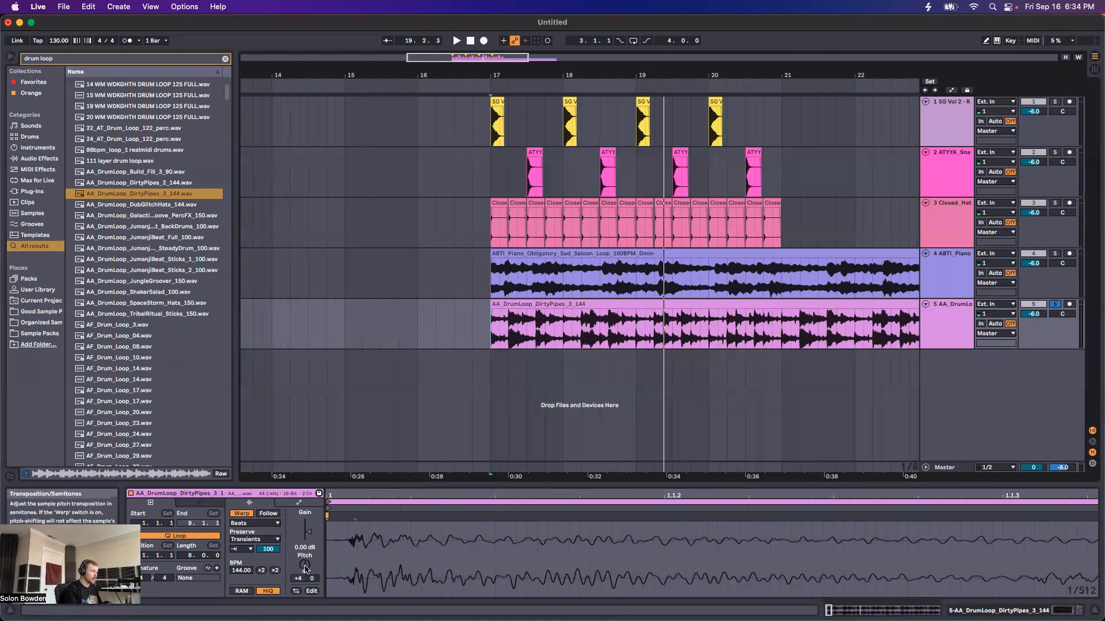
left_click(485, 348)
key("space")
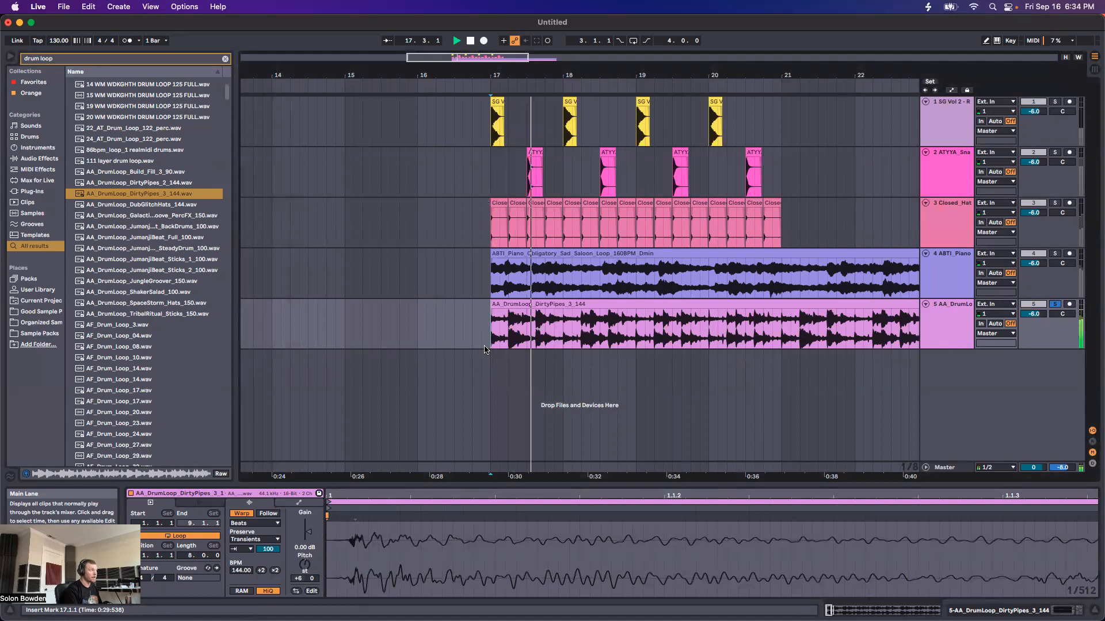
Lower the DirtyPipes drum loop's transient envelope to 67 and further to 0, auditioning the clip at each setting
left_click(266, 550)
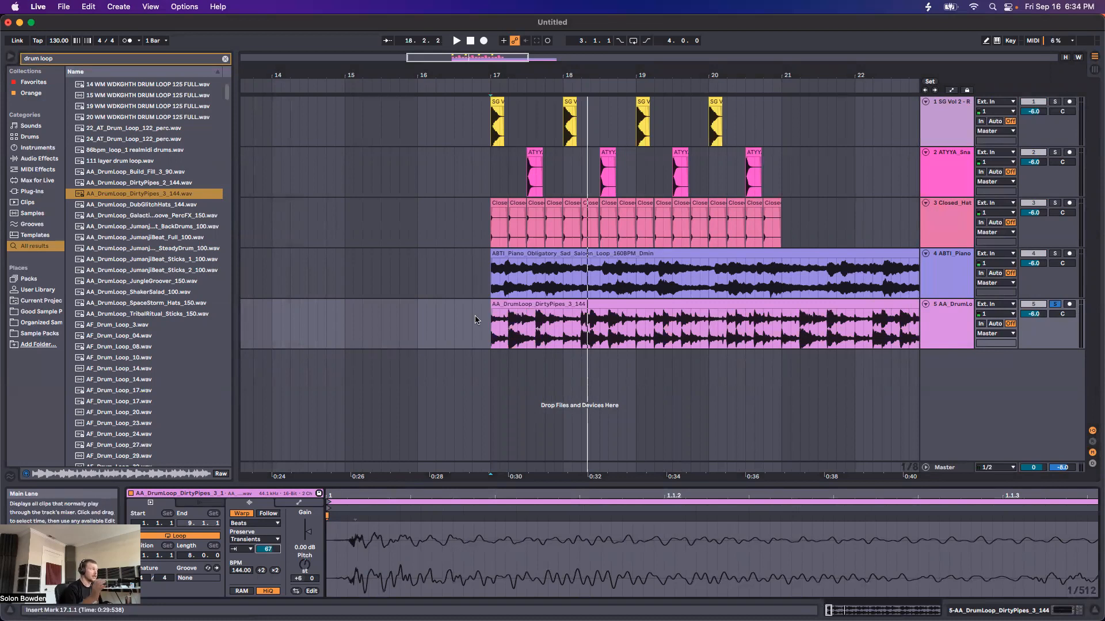
key("space")
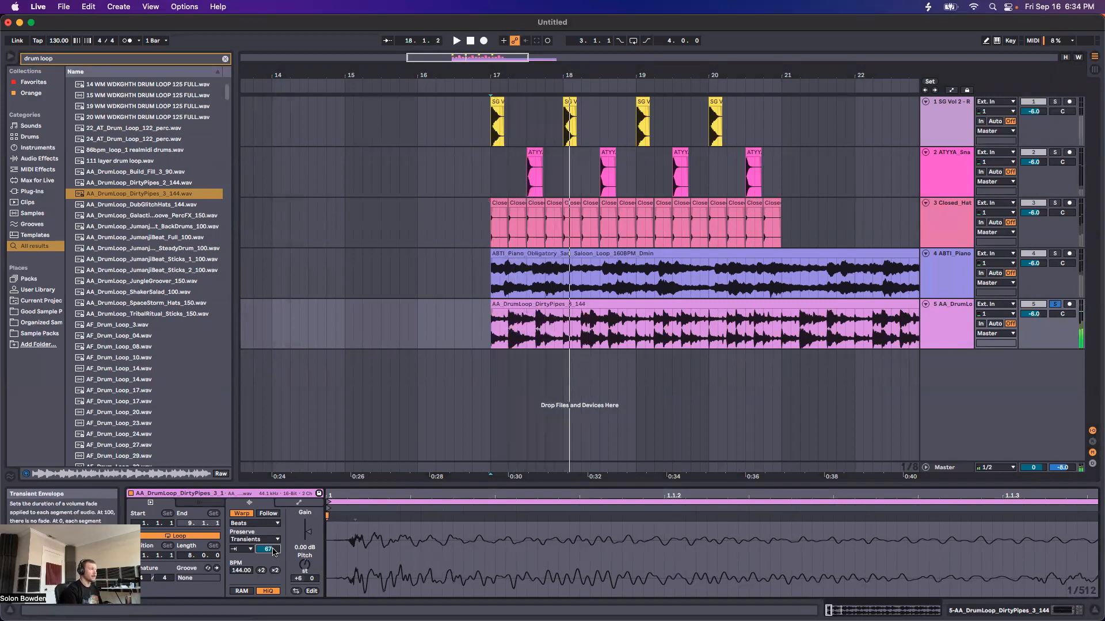
key("space")
left_click_drag(268, 549, 274, 555)
key("space")
Examine the tails of the DirtyPipes drum loop's hits around 19.1.3 and 18.1.4
scroll(646, 333, "up", 5)
scroll(662, 351, "up", 2)
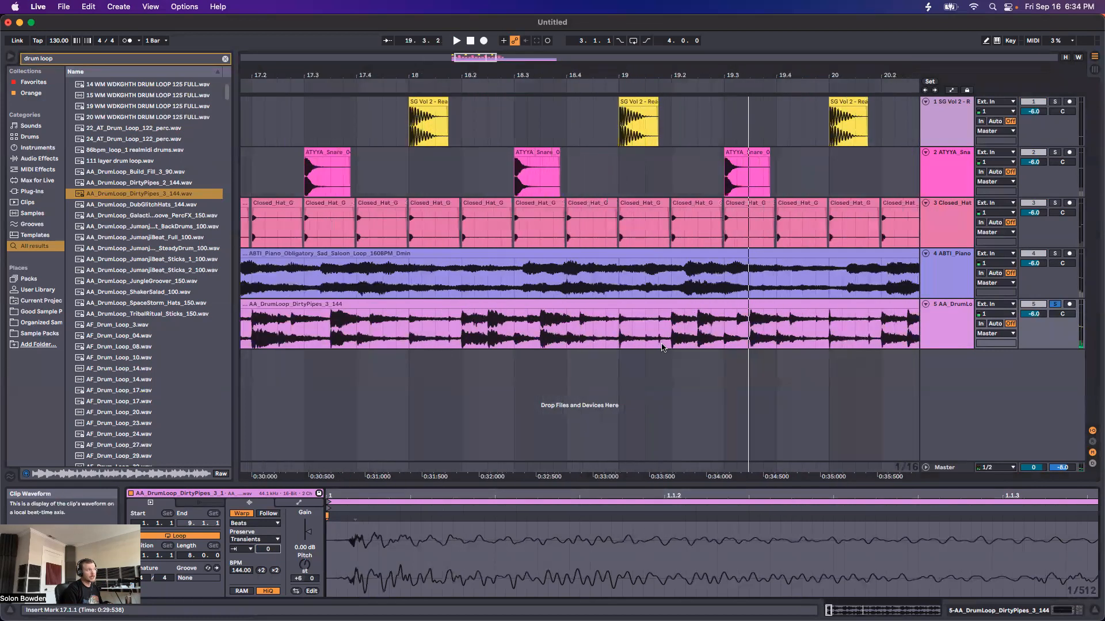
left_click(646, 346)
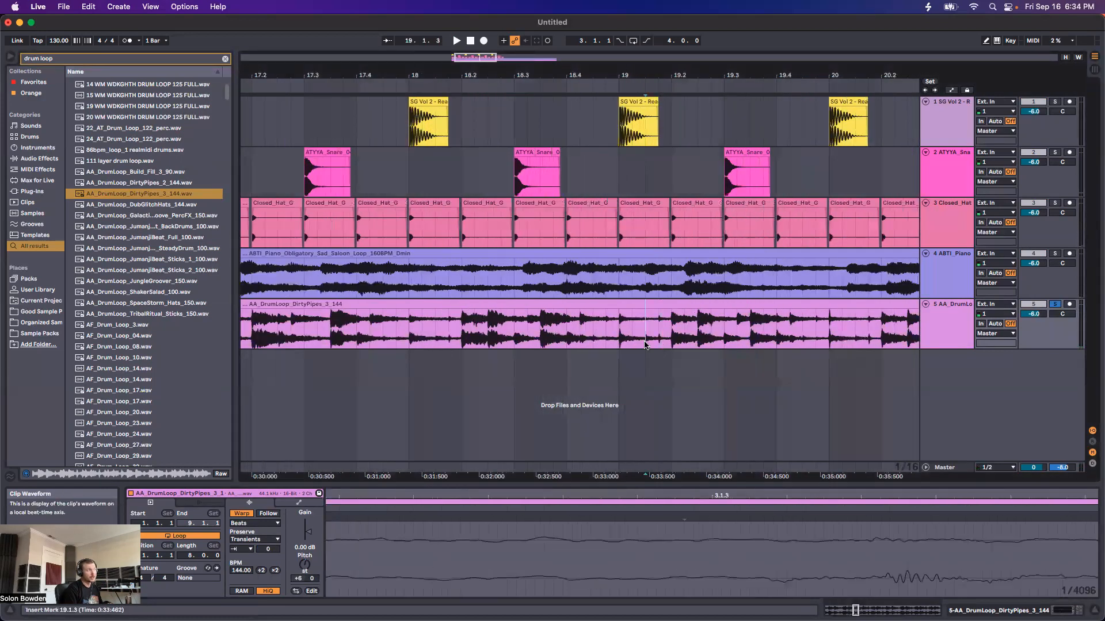
left_click(594, 337)
left_click(449, 337)
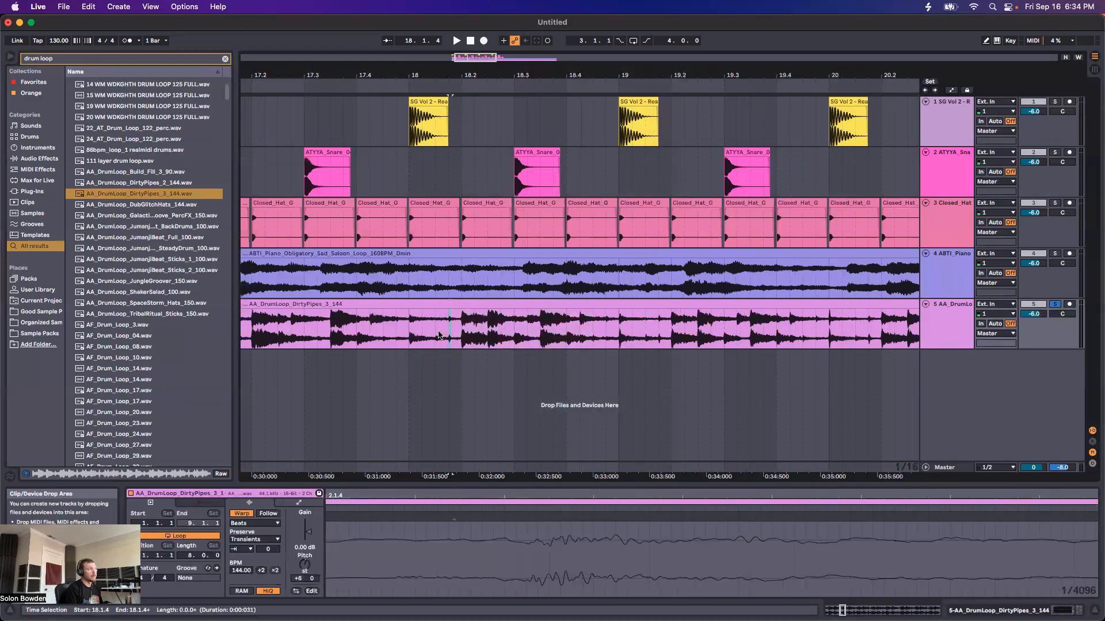
scroll(438, 335, "down", 4)
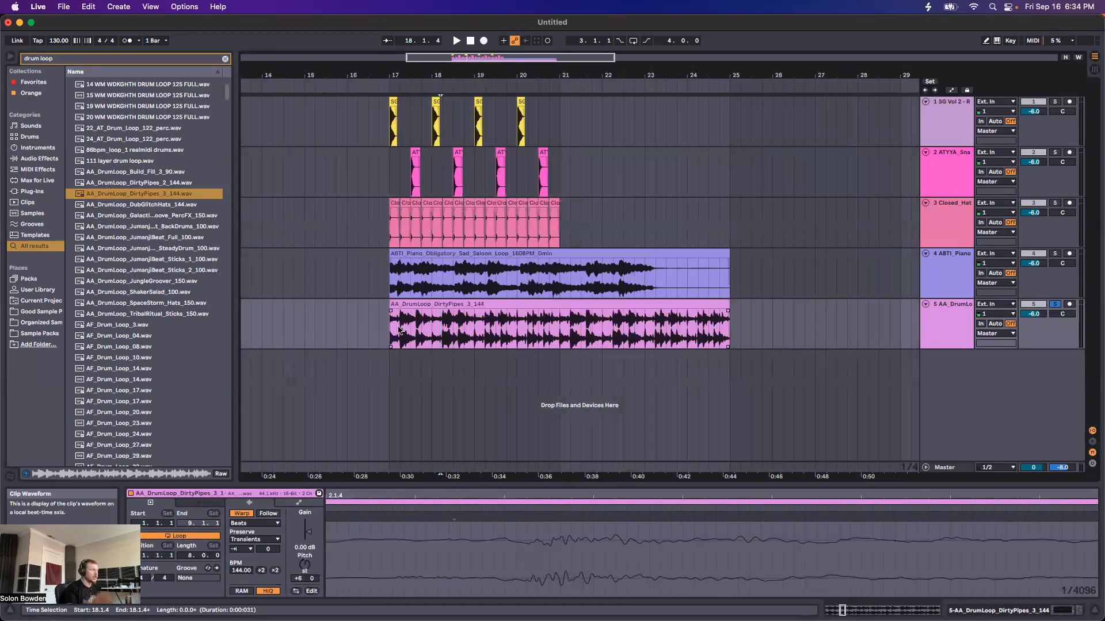
Add ATYYA_DrumLoop_95_1.wav from the drum loop results on a new track at bar 17 and solo it
scroll(165, 391, "down", 10)
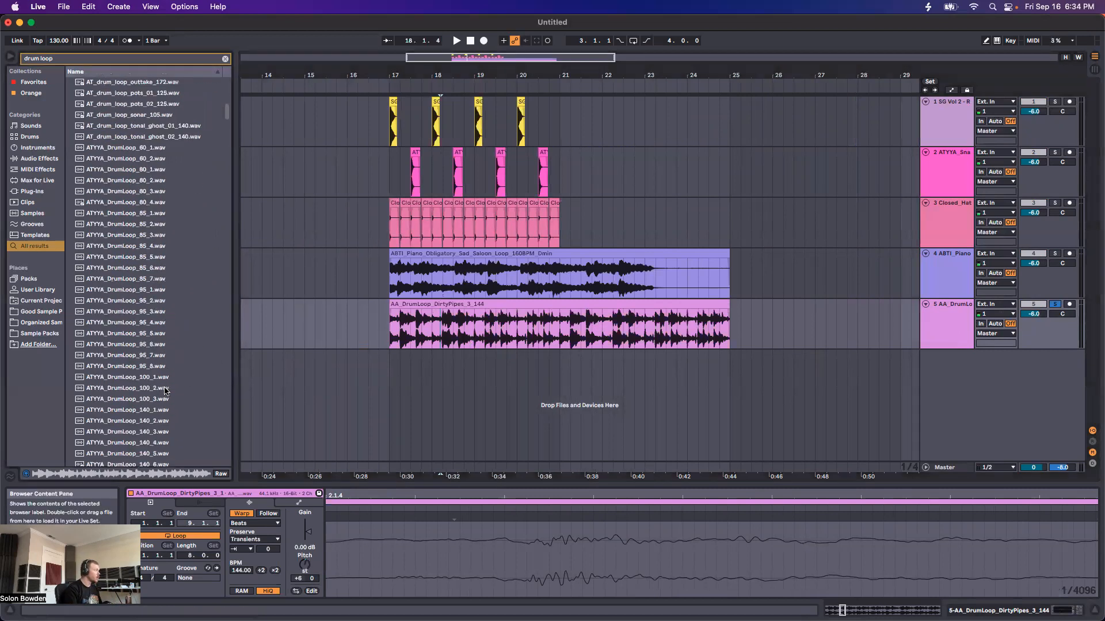
left_click(138, 290)
scroll(137, 172, "down", 5)
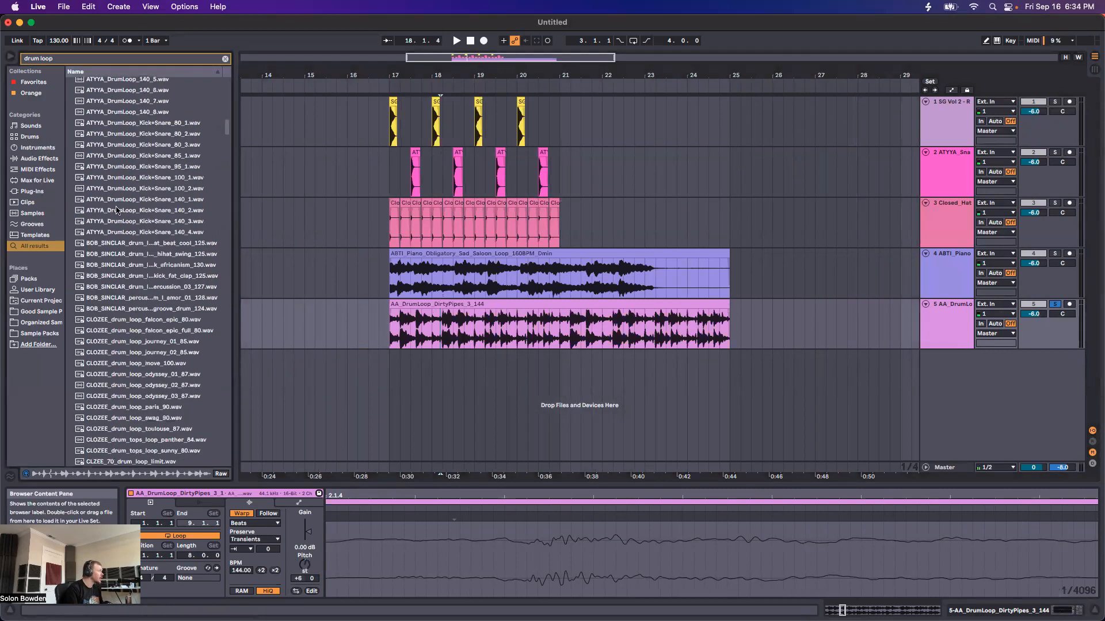
left_click_drag(119, 106, 395, 374)
left_click(1052, 356)
double_click(947, 371)
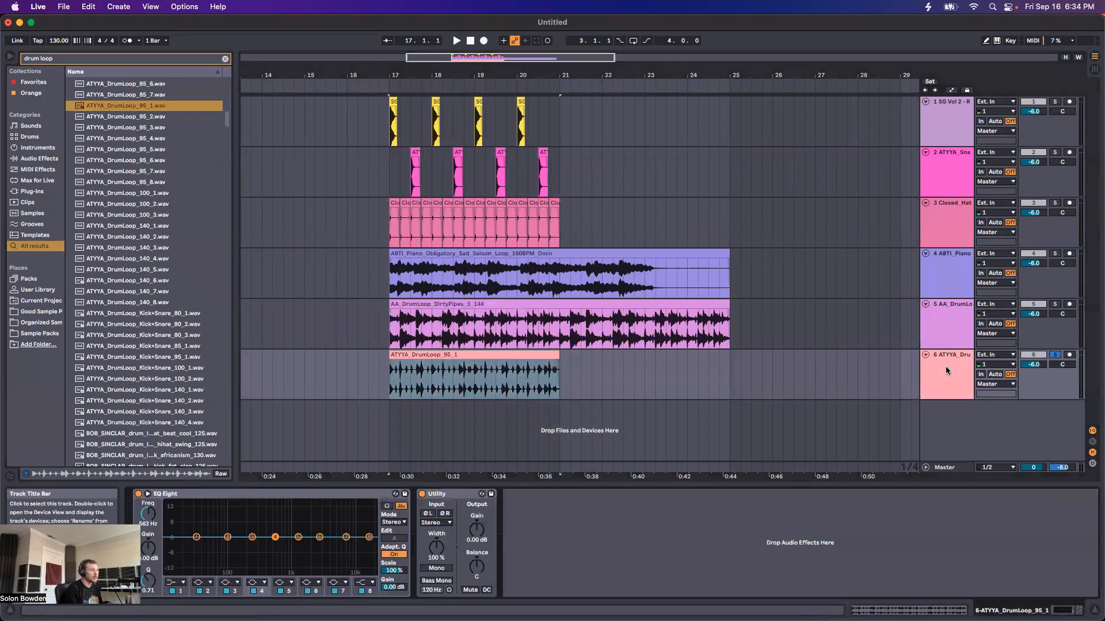
Set the ATYYA_DrumLoop_95_1 clip's warp mode to Beats with its transient loop mode Off
left_click(451, 356)
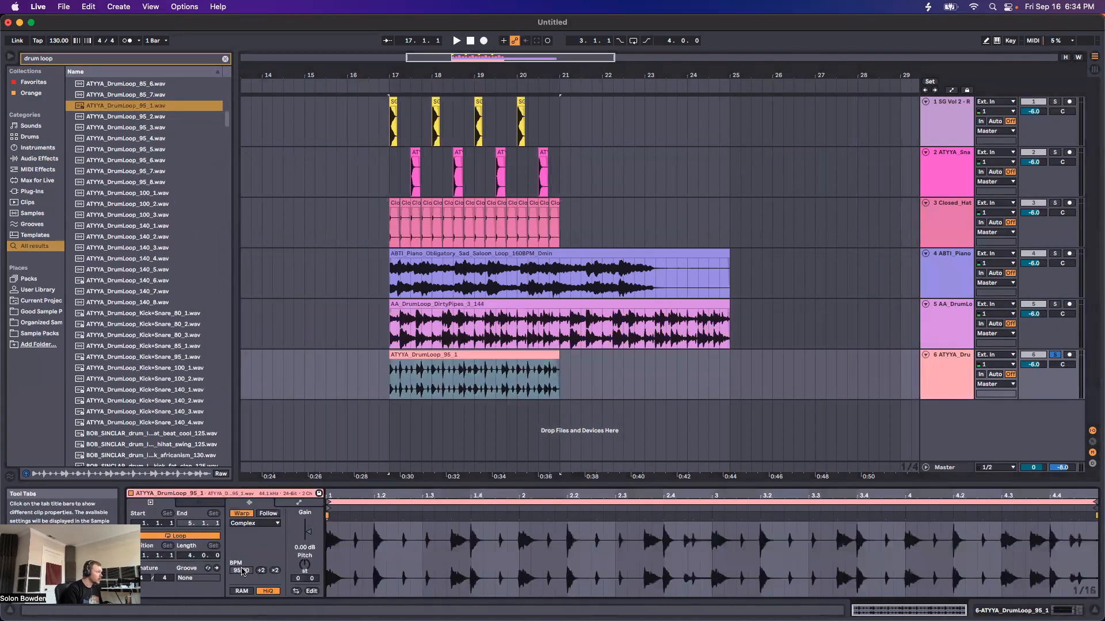
left_click(254, 523)
left_click(247, 532)
left_click(242, 549)
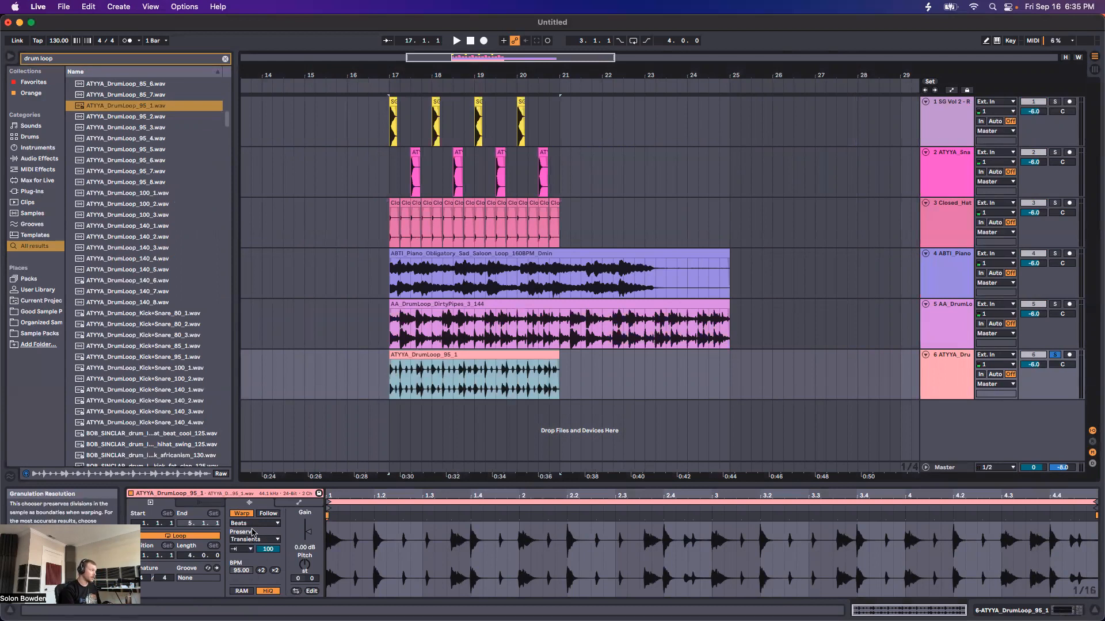
Audition the ATYYA drum loop in Complex warp mode and compare it with Beats mode
left_click(253, 524)
left_click(249, 569)
key("space")
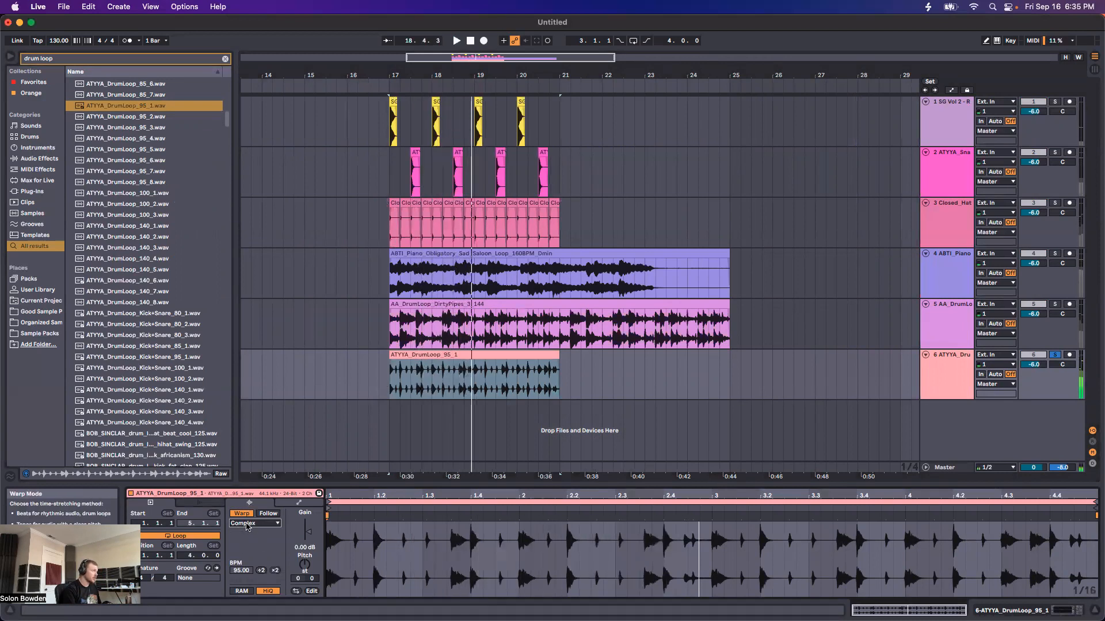
left_click(249, 525)
left_click(248, 533)
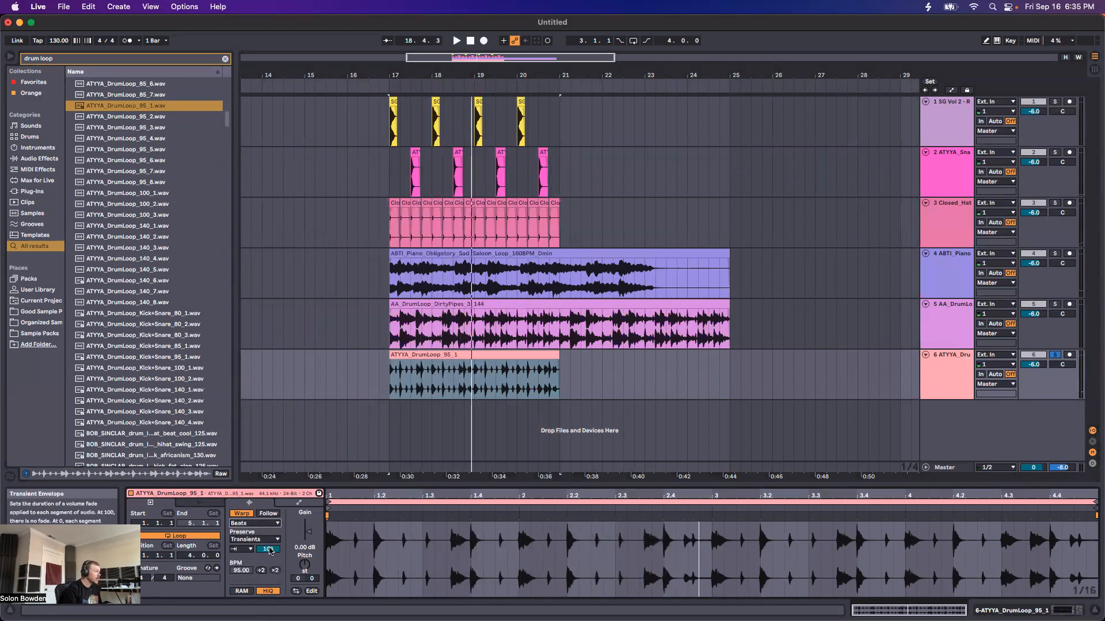
key("space")
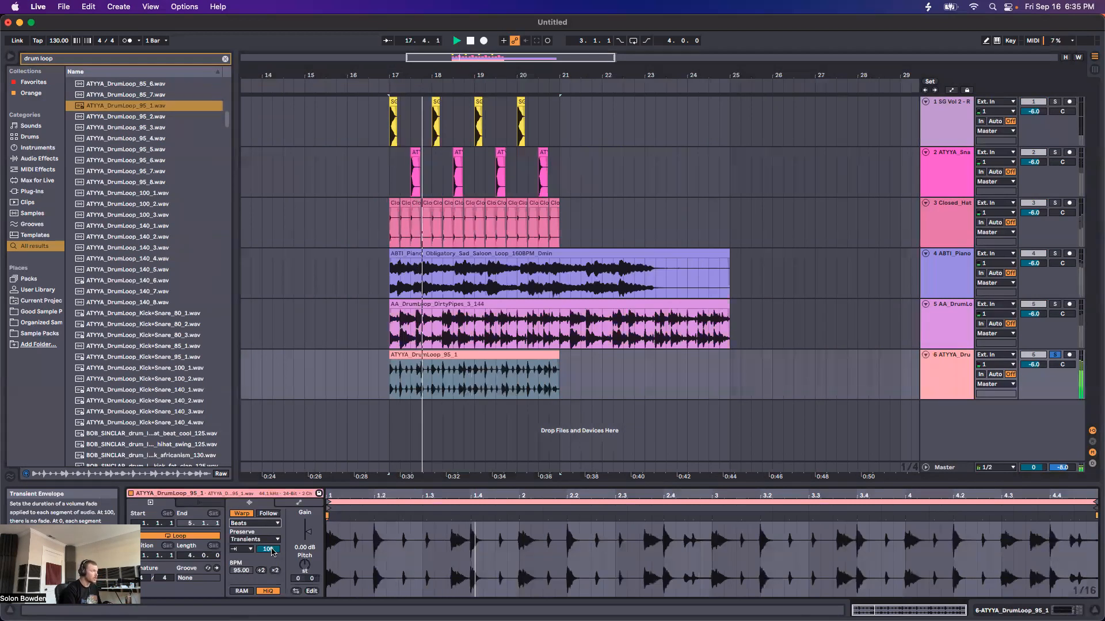
Transpose the ATYYA drum loop to +6 semitones and reduce its transient envelope to 74 and further to 0 while auditioning it
key("space")
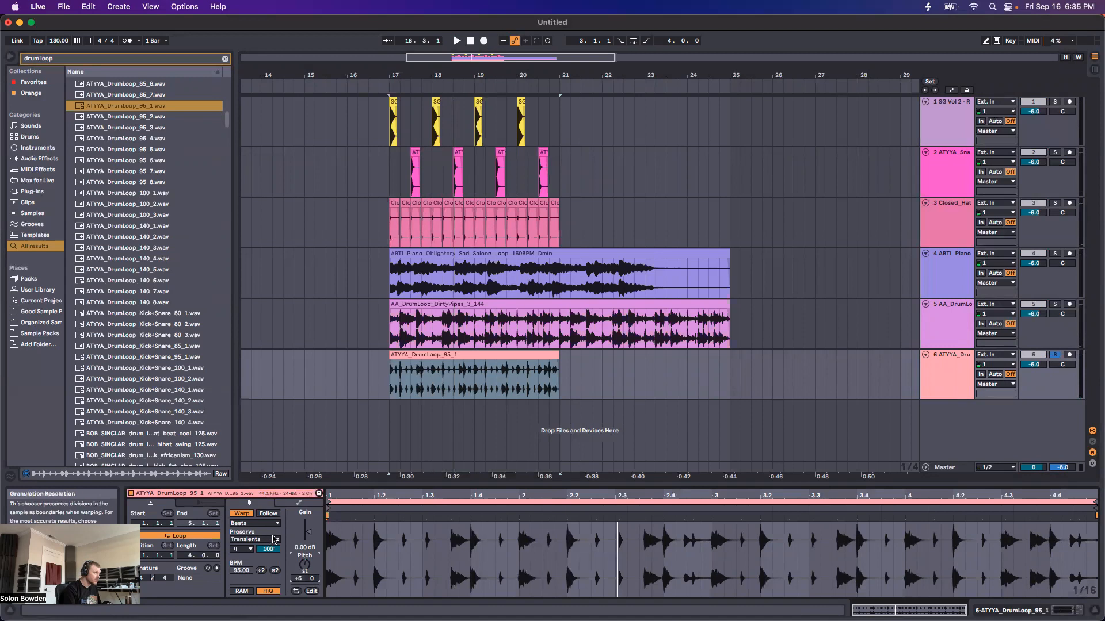
key("space")
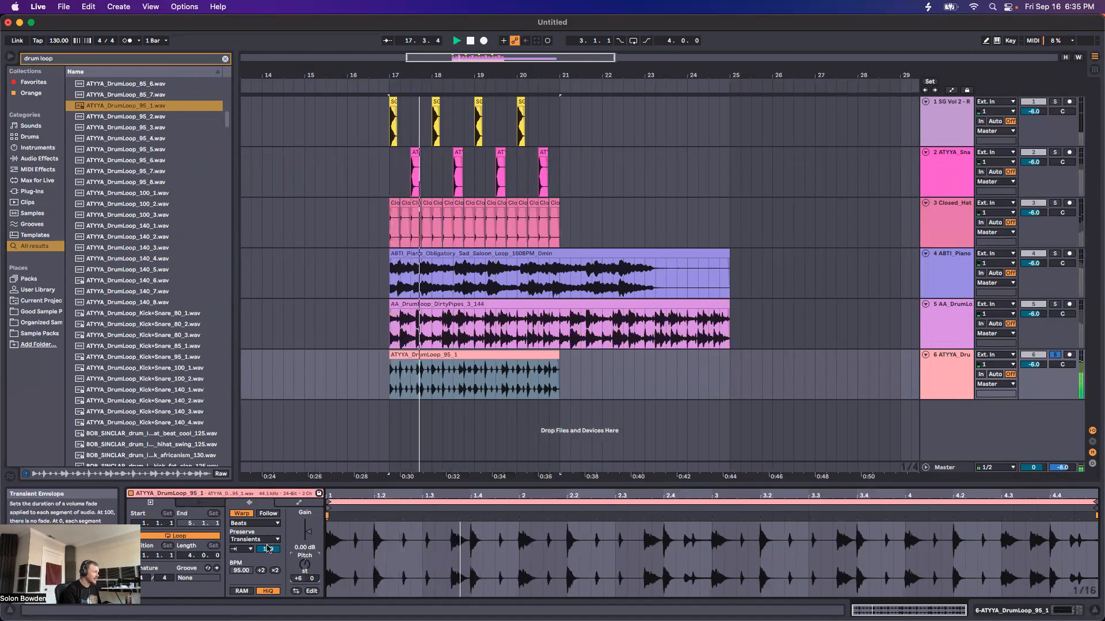
left_click_drag(267, 552, 267, 570)
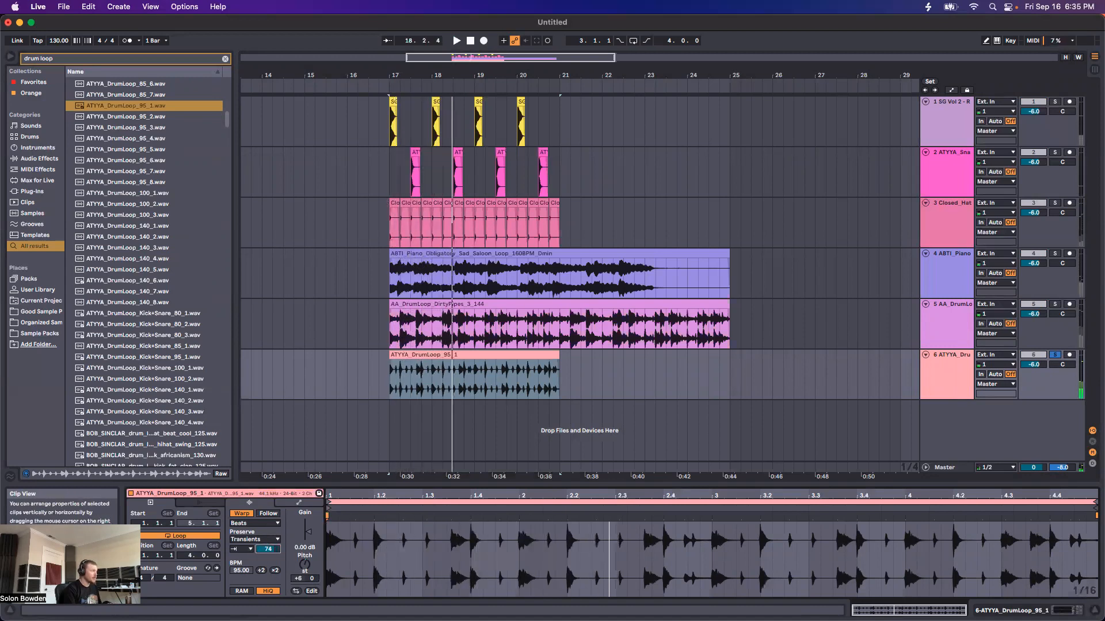
key("space")
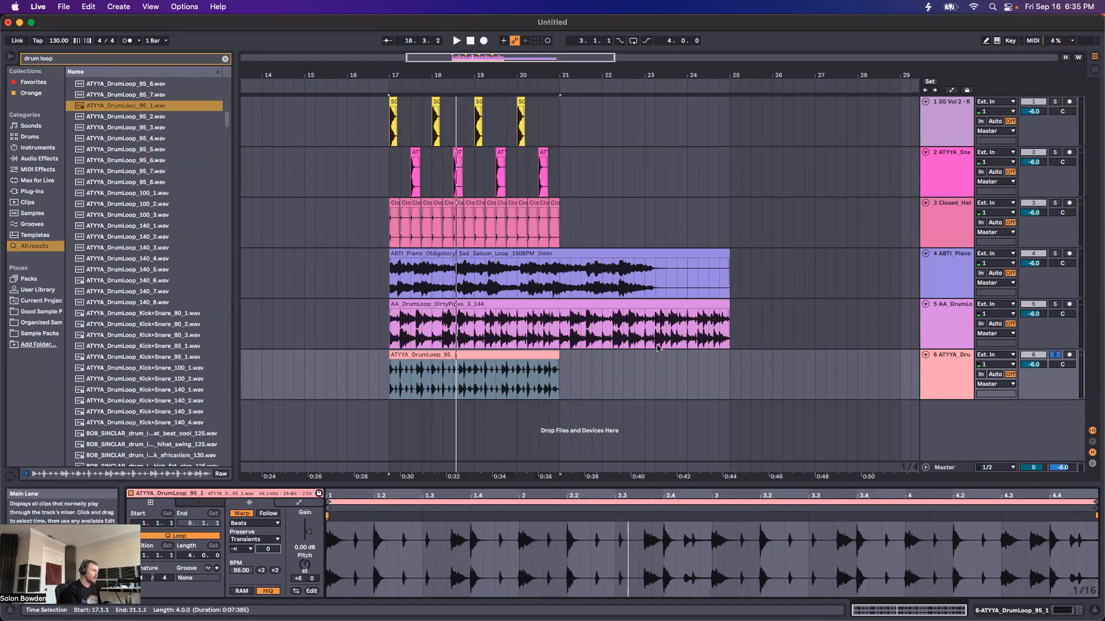
Set the ATYYA drum loop to Loop Forward transient looping and compare transient envelope values of 100 and 0 from bar 17
left_click(392, 328)
left_click(390, 389)
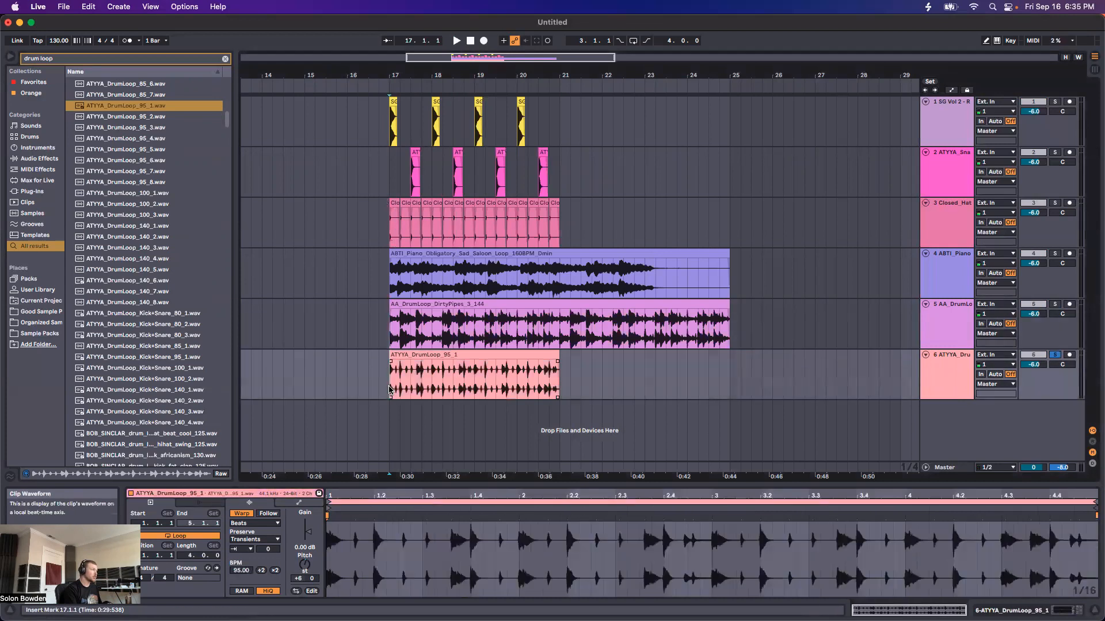
left_click(242, 549)
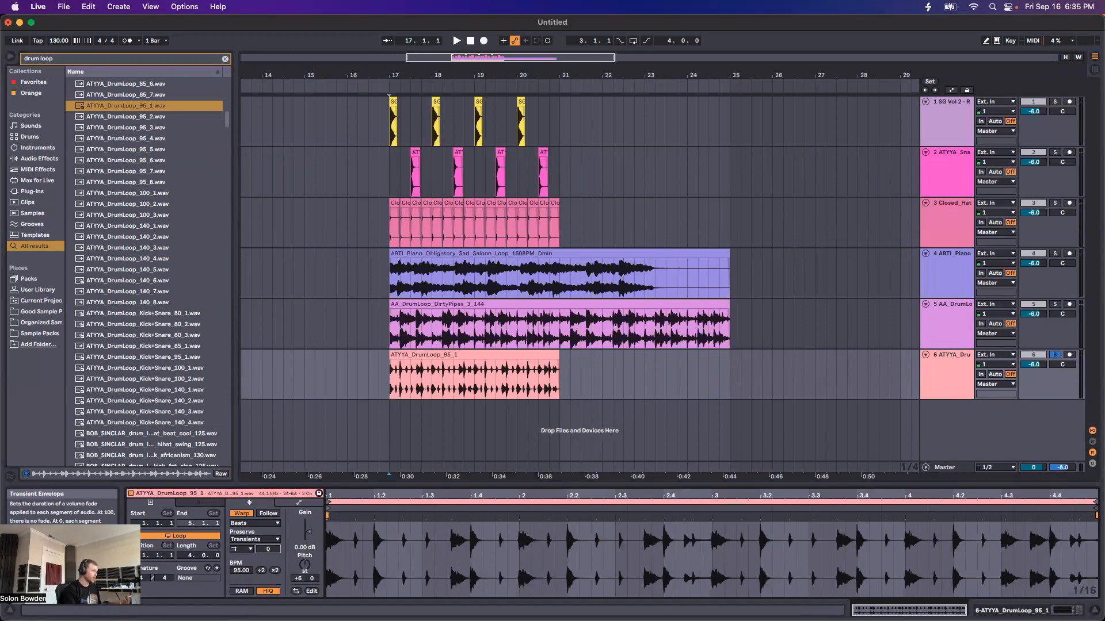
left_click(354, 562)
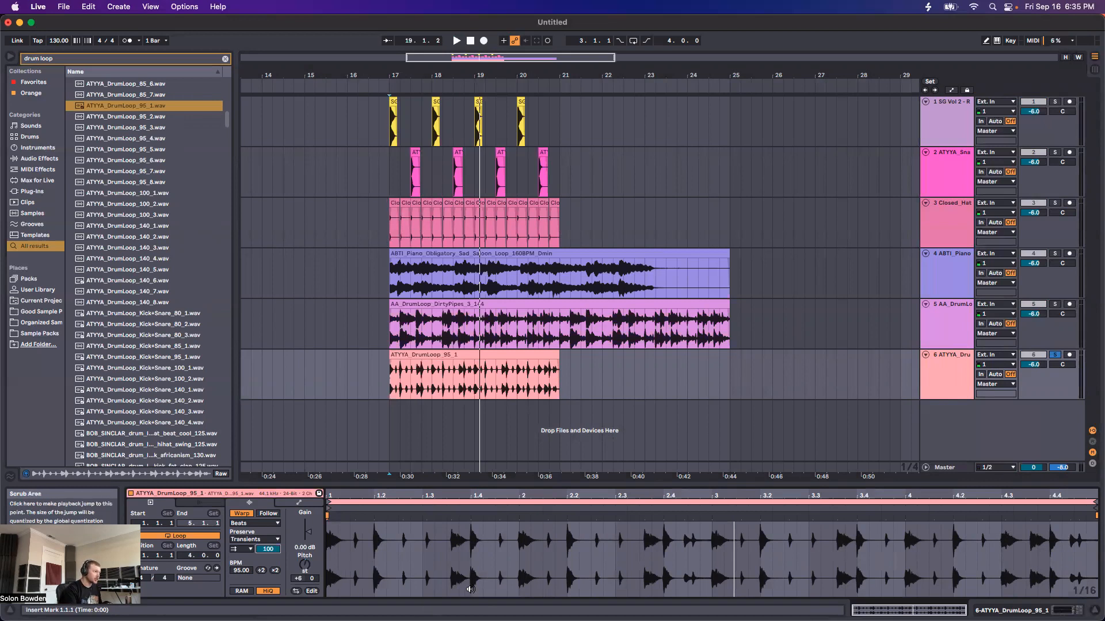
left_click_drag(270, 554, 270, 612)
key("space")
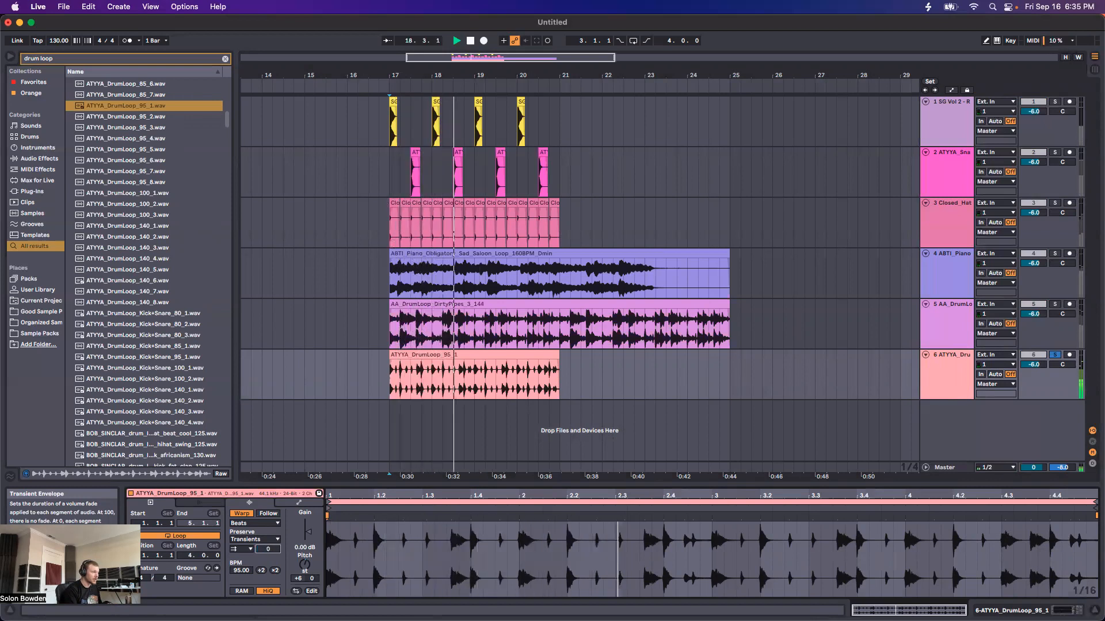
left_click(252, 550)
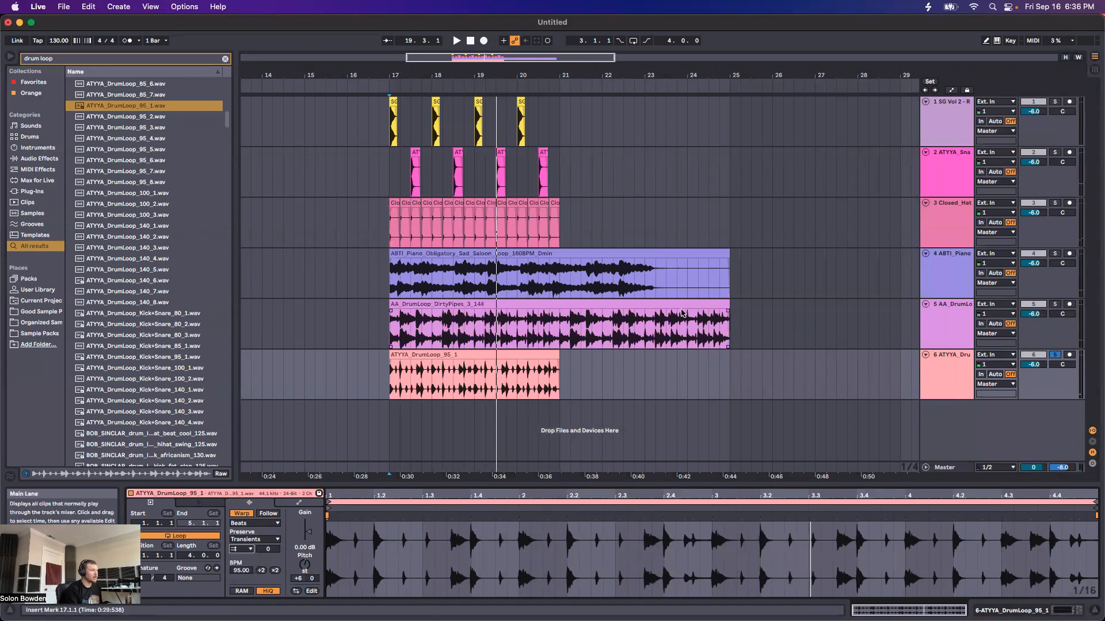
Set the DirtyPipes drum loop to Loop Forward transient looping and audition its transient envelope at 100 and down to 8
left_click(584, 306)
left_click(242, 550)
left_click(241, 566)
left_click_drag(268, 550, 268, 492)
key("space")
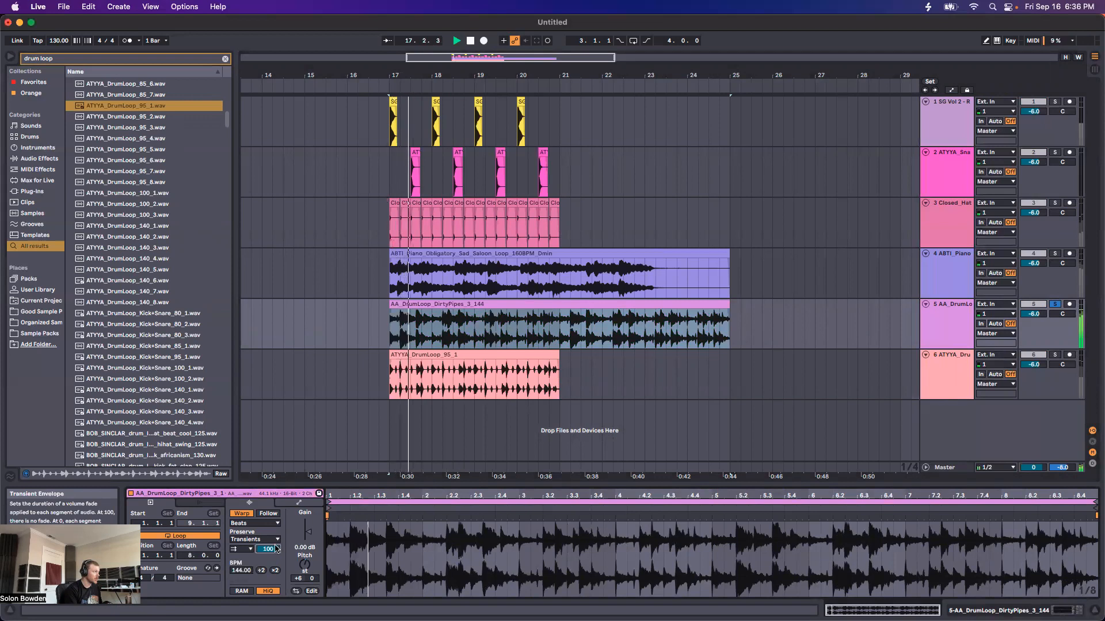
left_click_drag(269, 553, 270, 583)
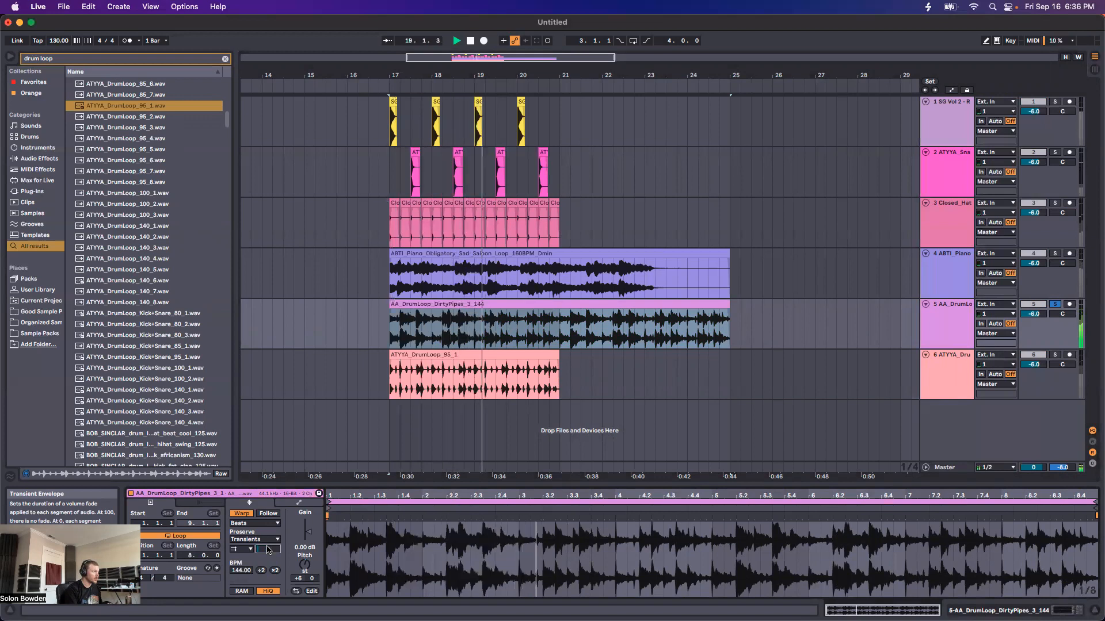
Add CLOZEE_drum_loop_move_100.wav on a new track at bar 17, with Beats warp mode and Loop Forward transient looping
scroll(136, 262, "down", 9)
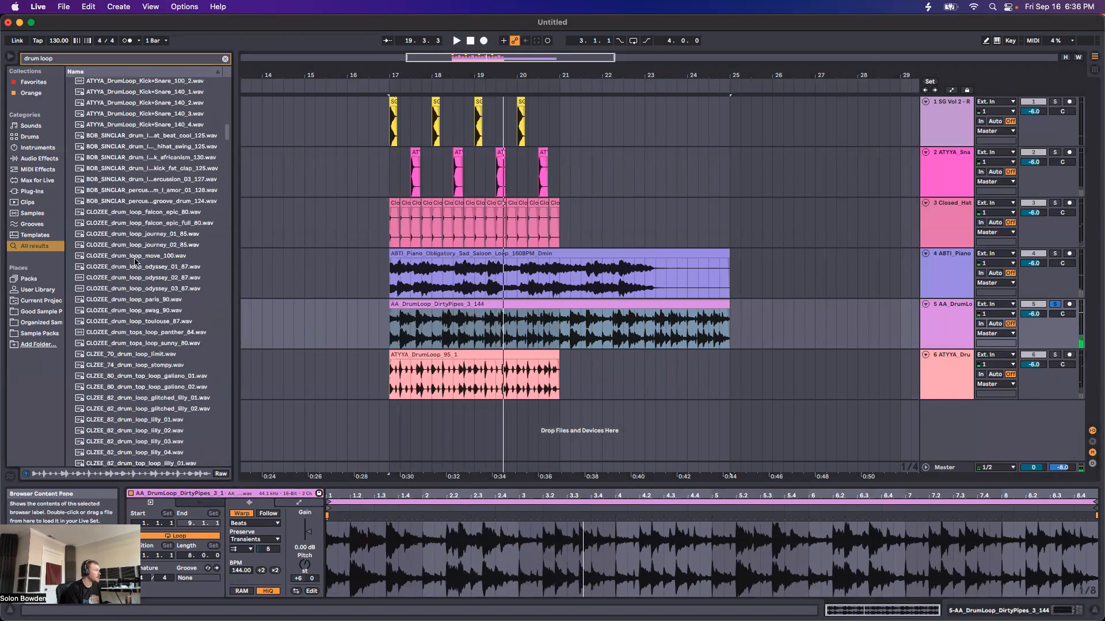
left_click(134, 257)
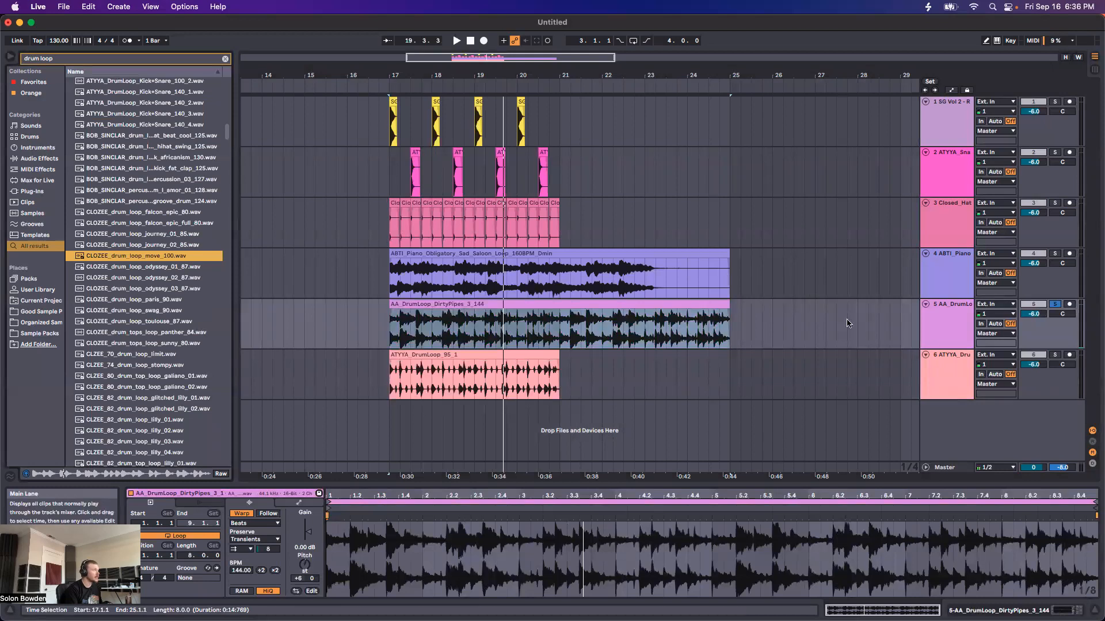
left_click_drag(97, 260, 414, 426)
left_click(254, 523)
left_click(255, 525)
left_click(242, 549)
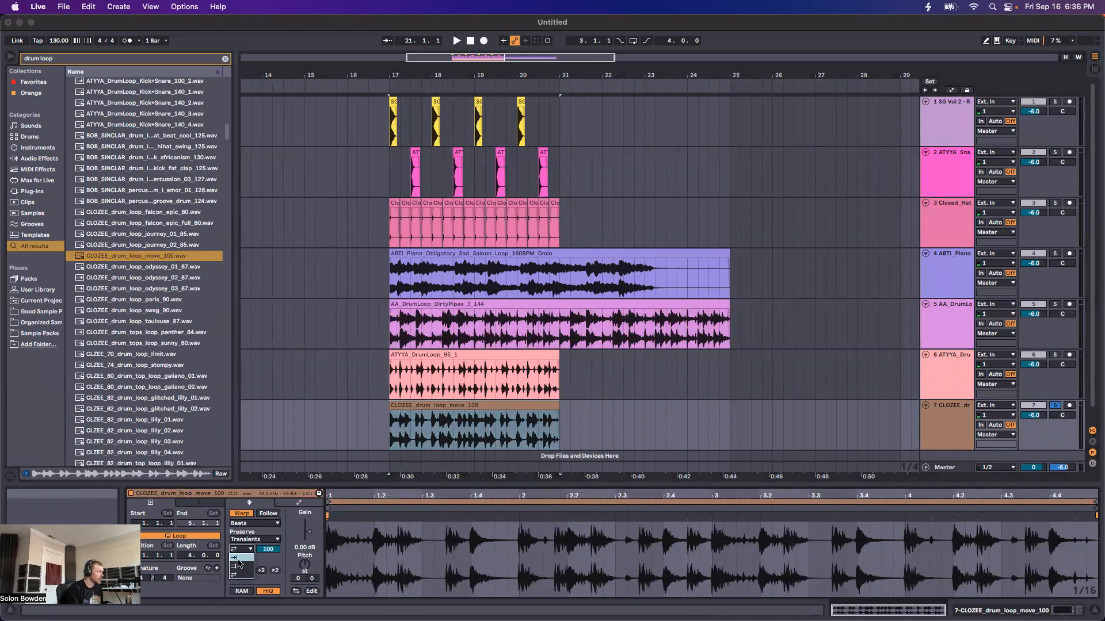
Transpose the CLOZEE drum loop to +8 semitones and lower its transient envelope to 17 while auditioning it
key("space")
left_click_drag(298, 578, 299, 579)
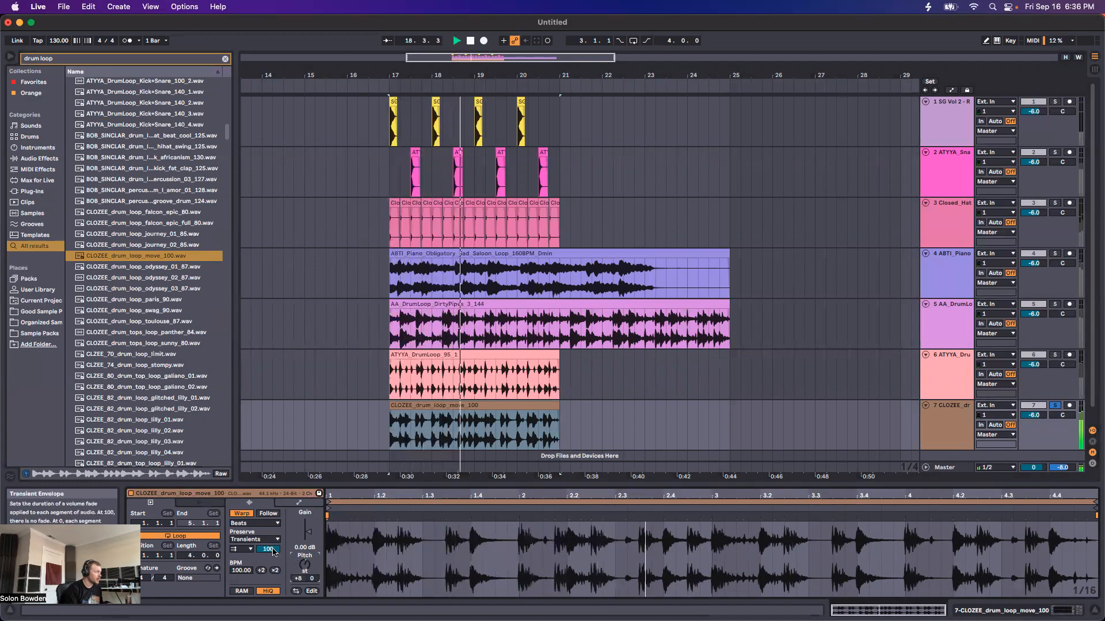
left_click_drag(273, 552, 273, 600)
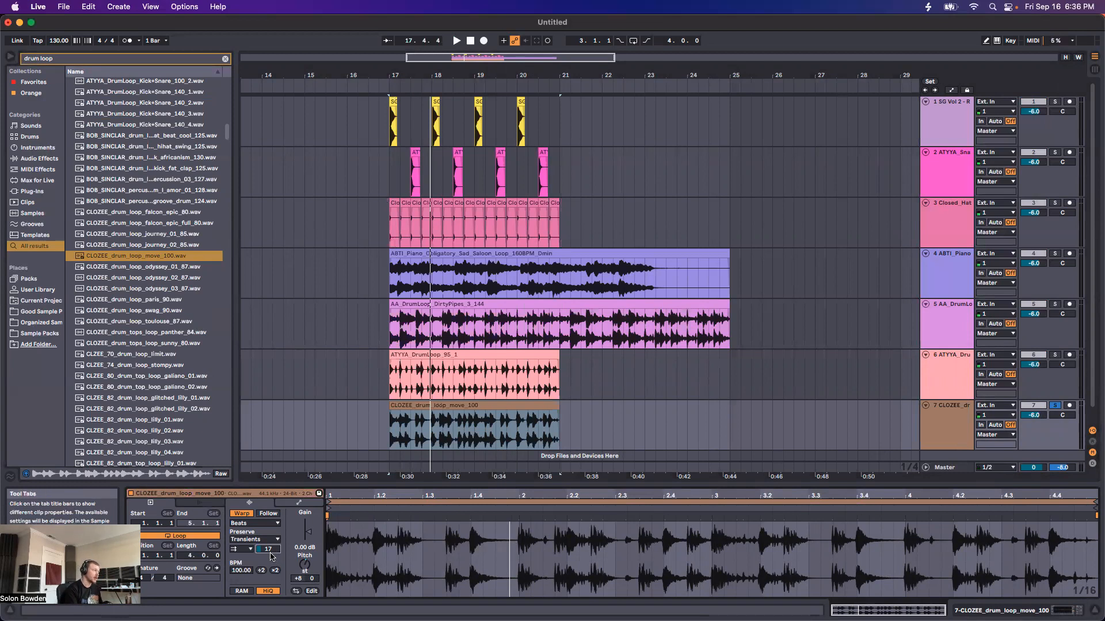
Switch the CLOZEE drum loop to back-and-forth transient looping, set its transient envelope to 100 and audition it
left_click(242, 575)
left_click_drag(268, 549, 268, 552)
key("space")
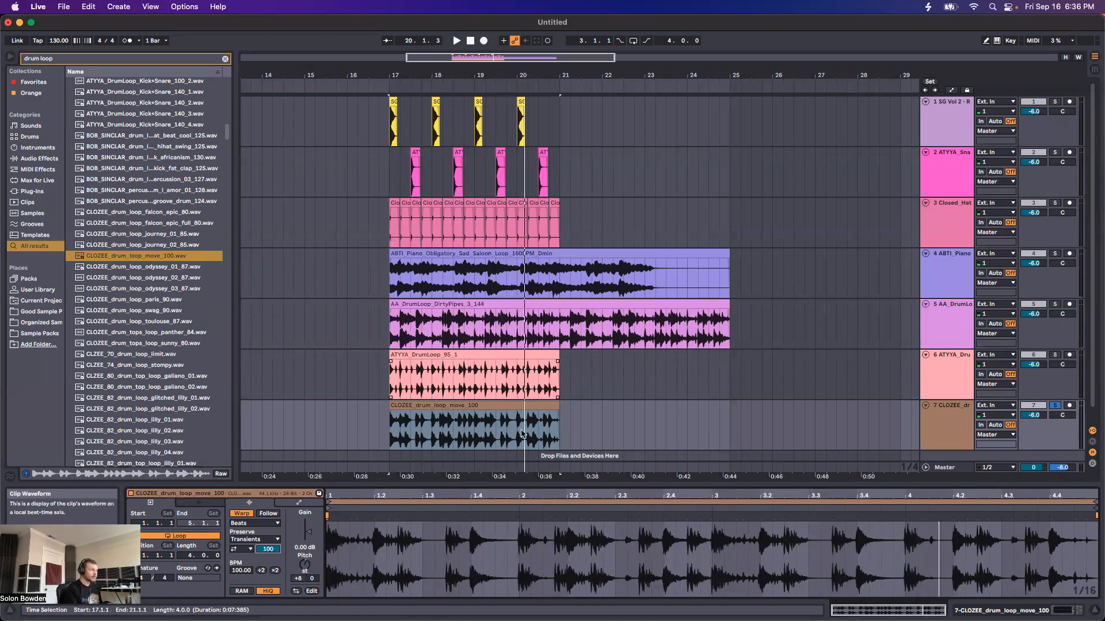
Select and audition the hit starting at 17.4.1 in the CLOZEE drum loop, extending the selection to 17.4.3
left_click_drag(472, 561, 518, 561)
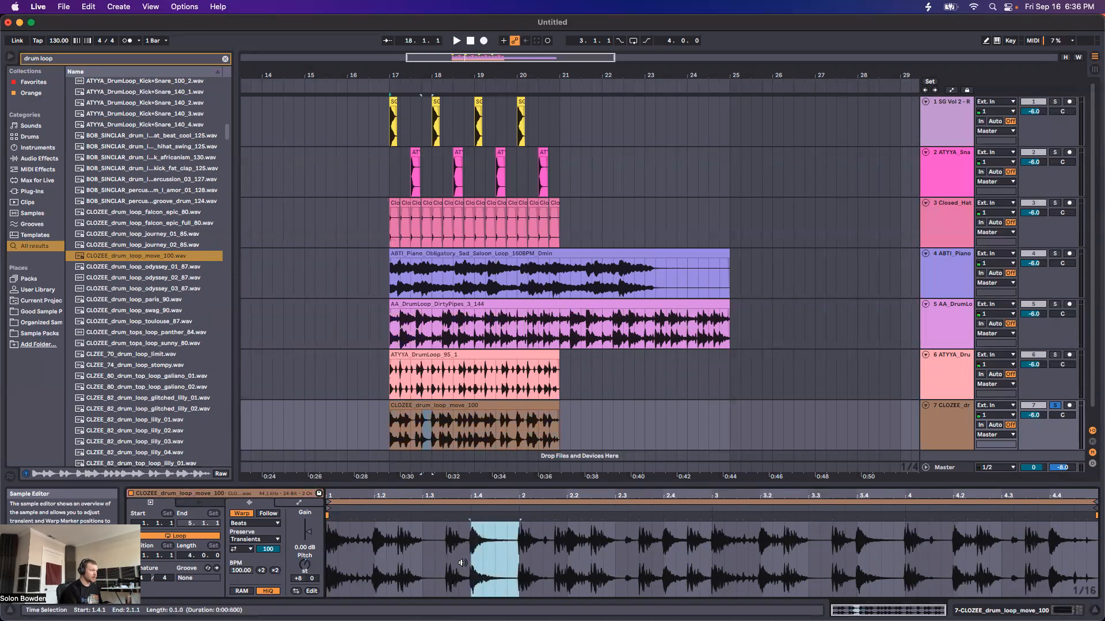
scroll(421, 437, "up", 8)
left_click(421, 437)
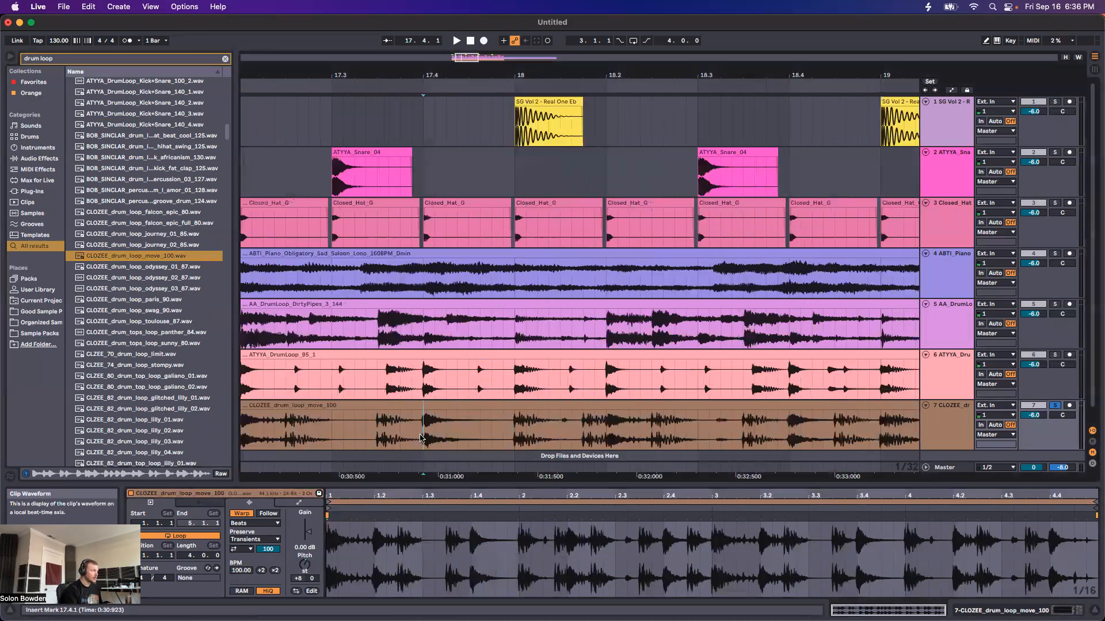
left_click(470, 438, "shift")
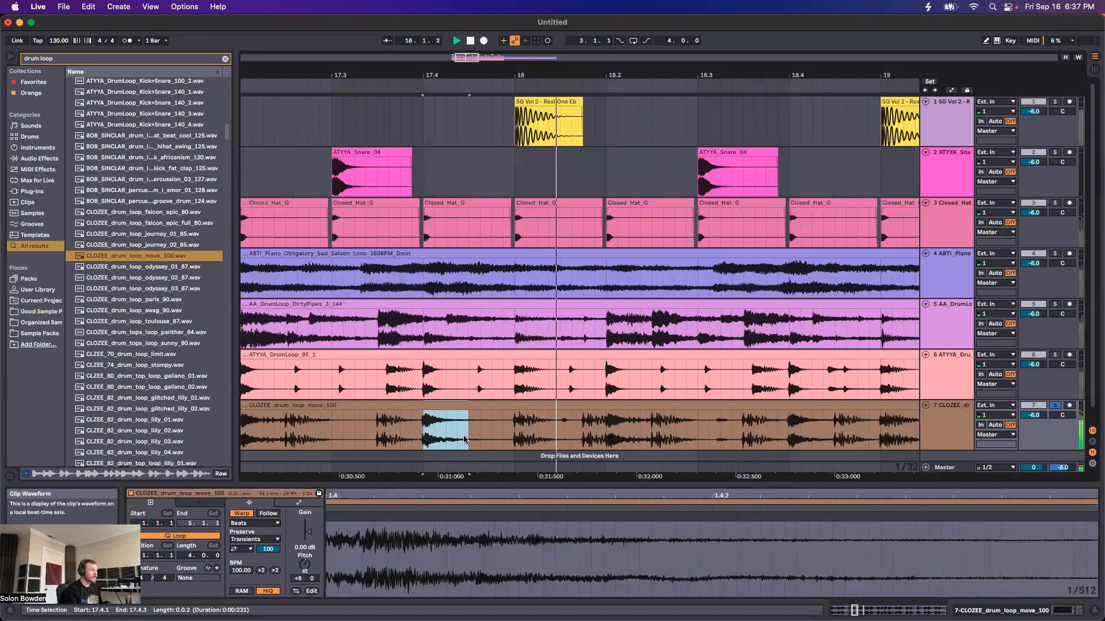
left_click(488, 437, "shift")
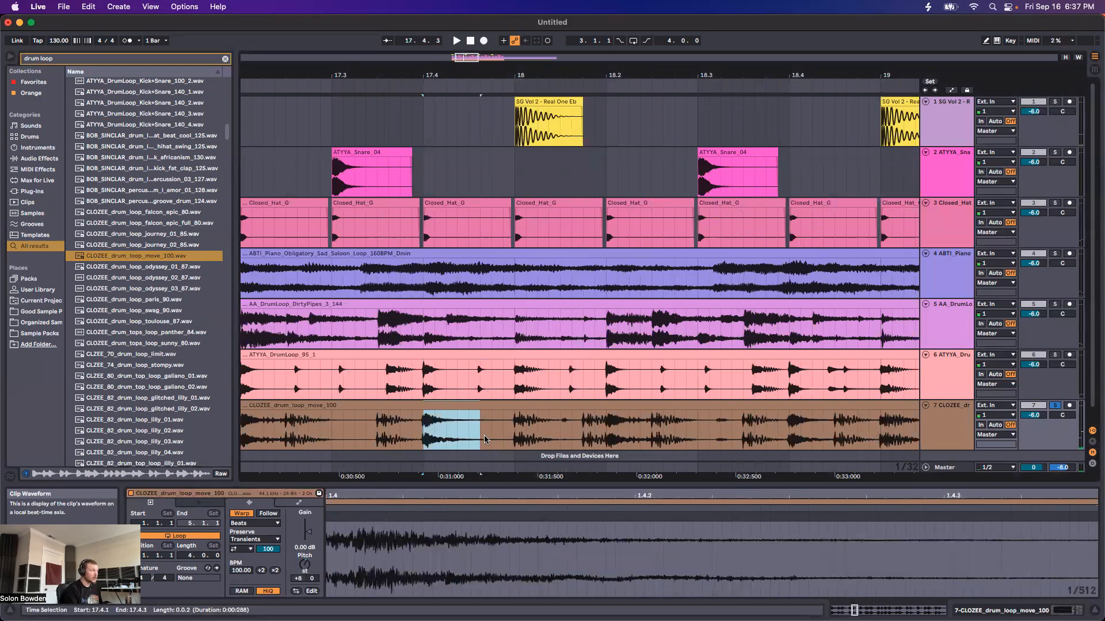
Highlight the decaying tail between the 17.4 hit and the bar 18 hit in the CLOZEE drum loop to examine it
left_click_drag(490, 435, 511, 435)
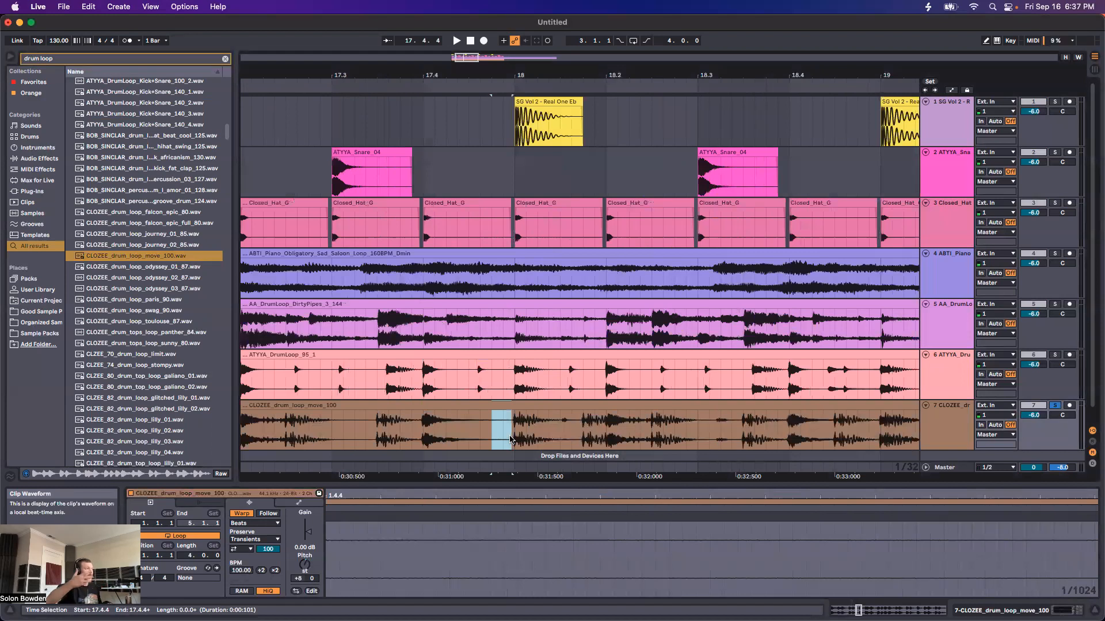
left_click_drag(491, 438, 467, 446)
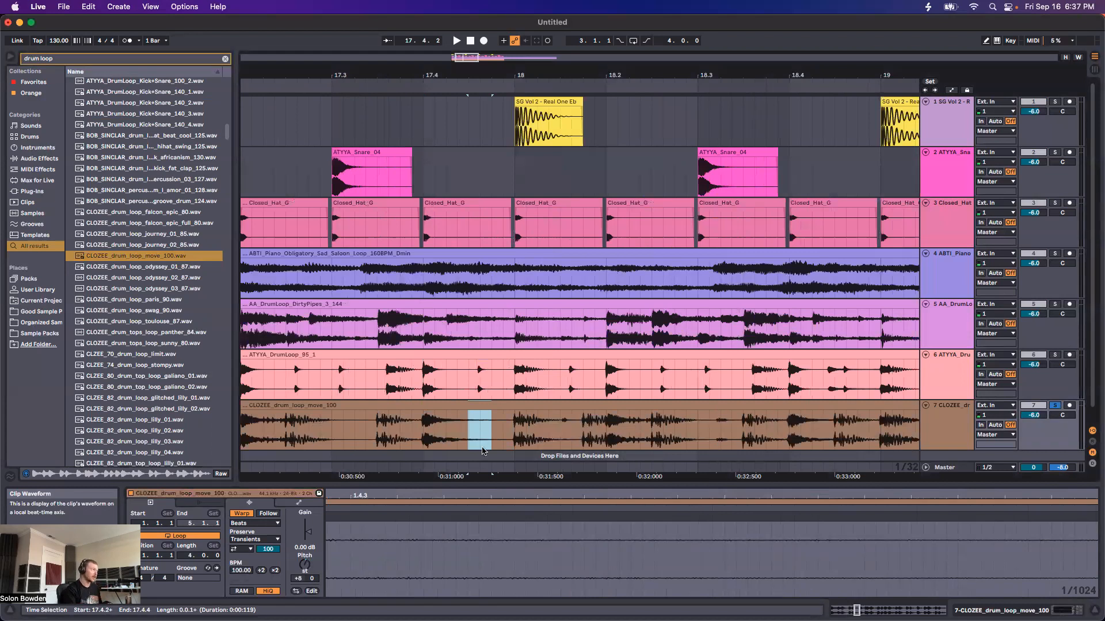
scroll(429, 443, "down", 3)
scroll(429, 443, "down", 3)
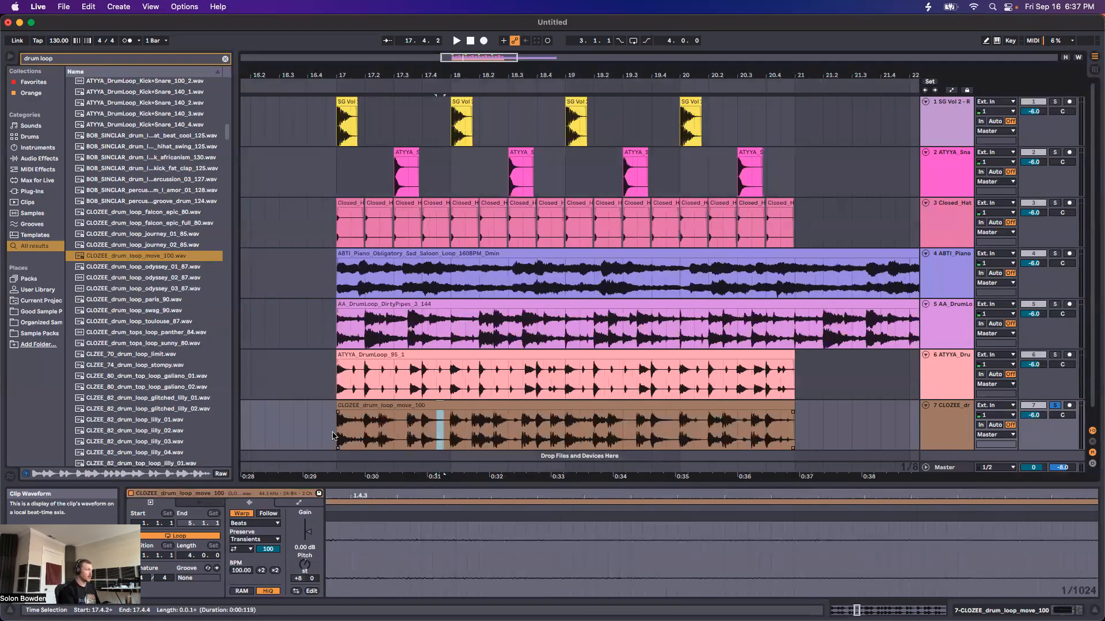
Play the CLOZEE drum loop from bar 17 and set its transient envelope to 5
left_click(334, 436)
key("space")
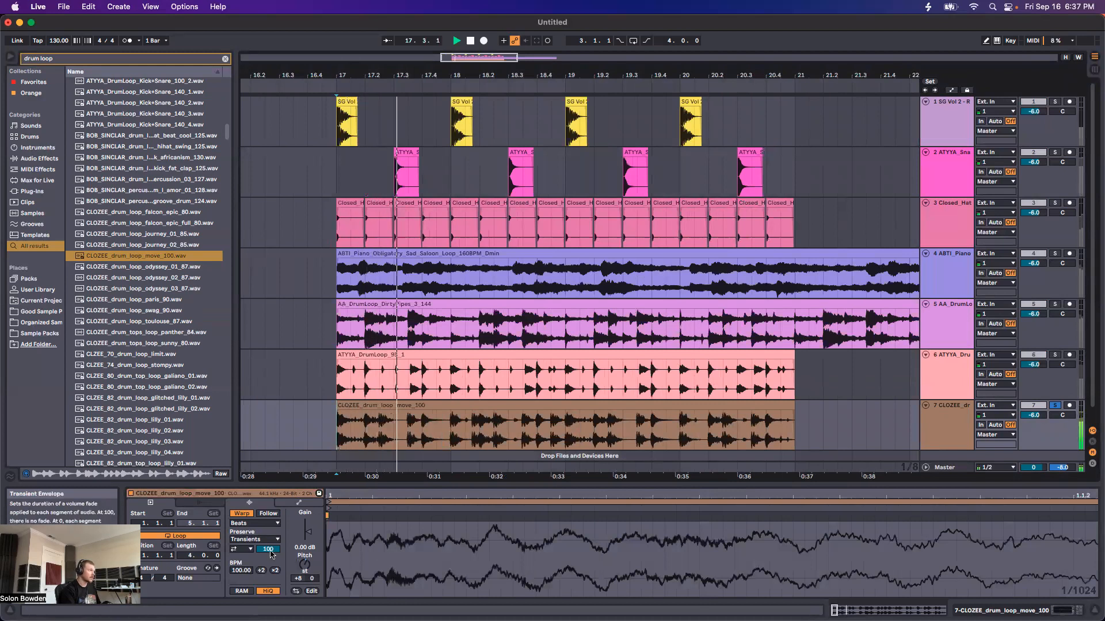
type("7")
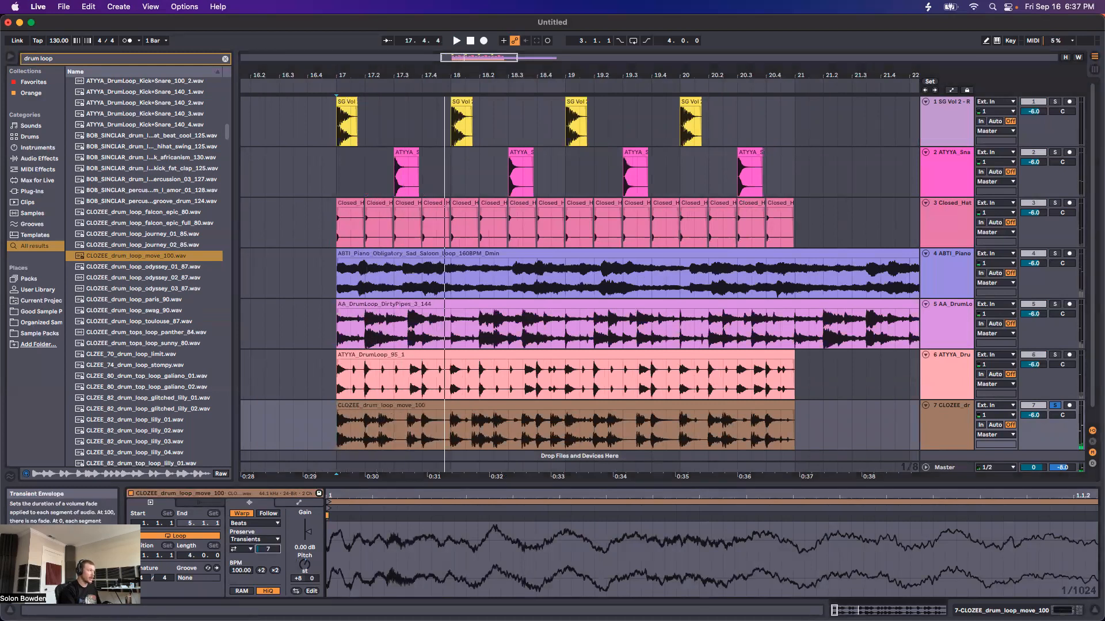
key("space")
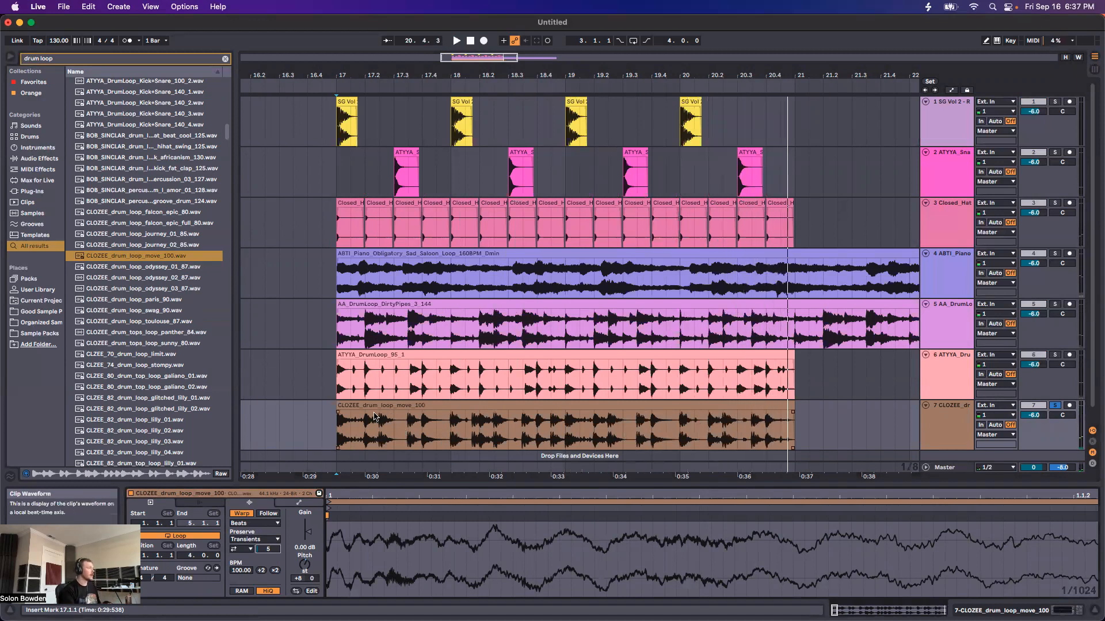
Solo the ABTI piano track, open its clip's settings, and audition it briefly from bar 17
scroll(314, 430, "down", 1)
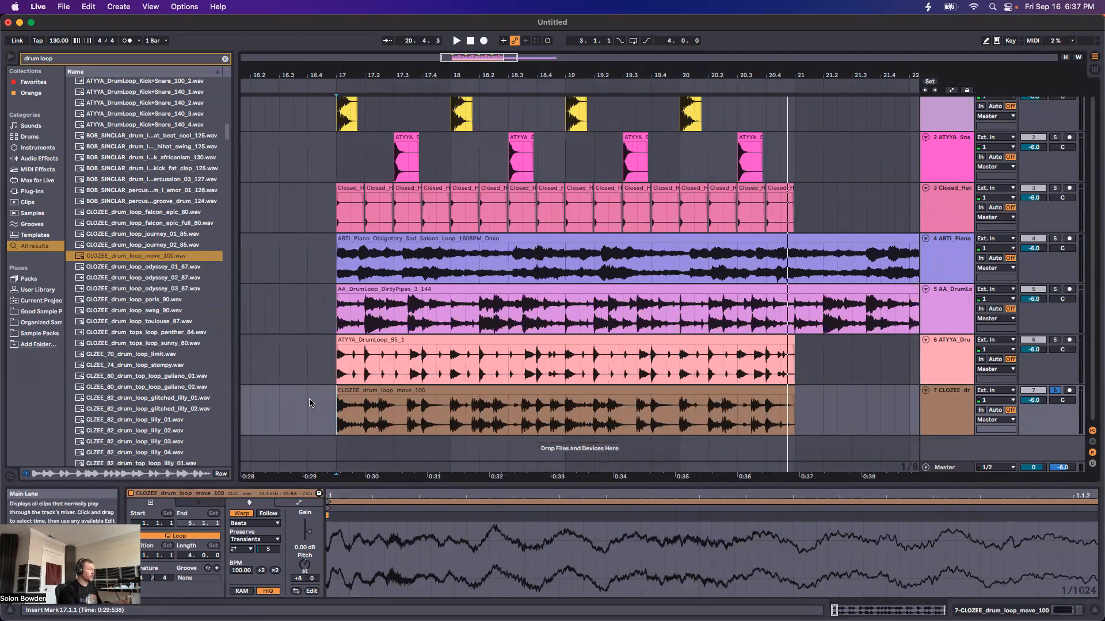
scroll(137, 408, "down", 12)
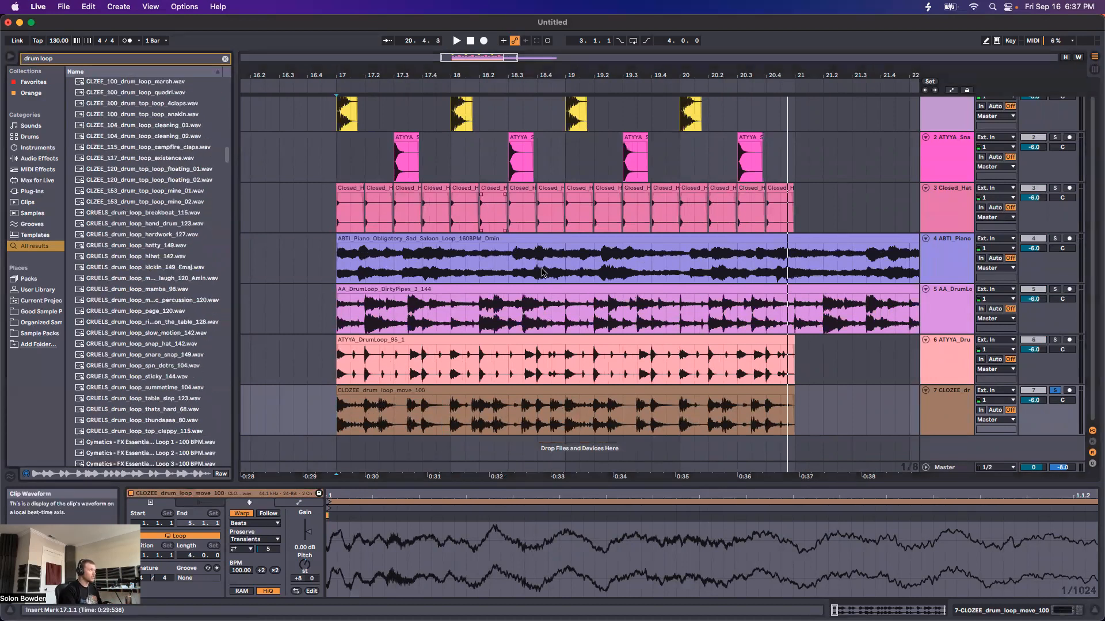
scroll(693, 301, "up", 1)
left_click(947, 286)
left_click(1055, 254)
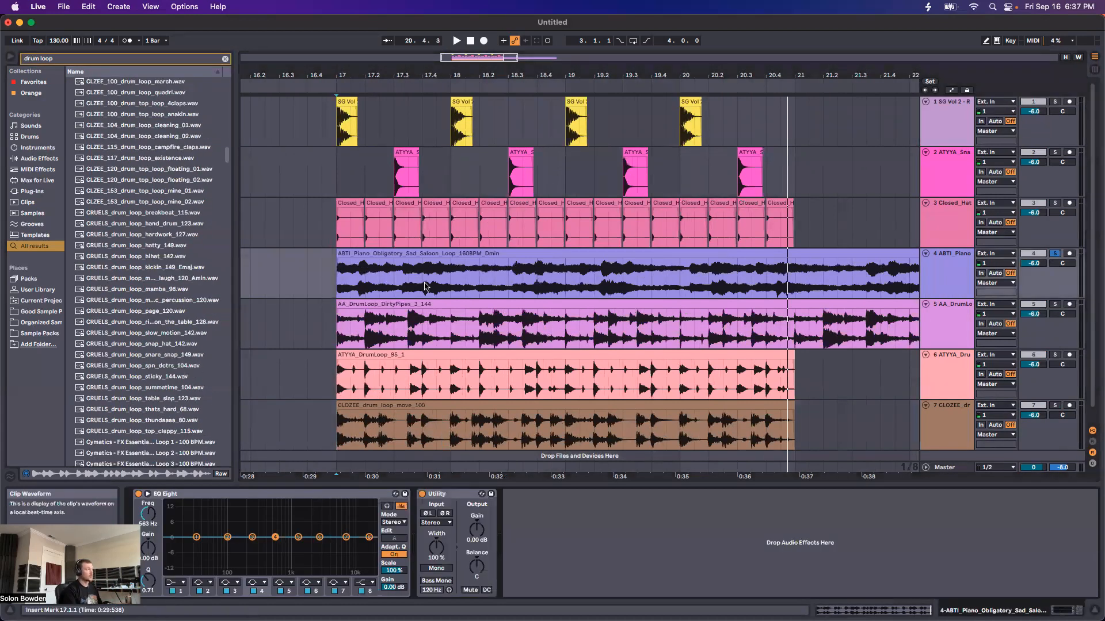
double_click(339, 284)
key("space")
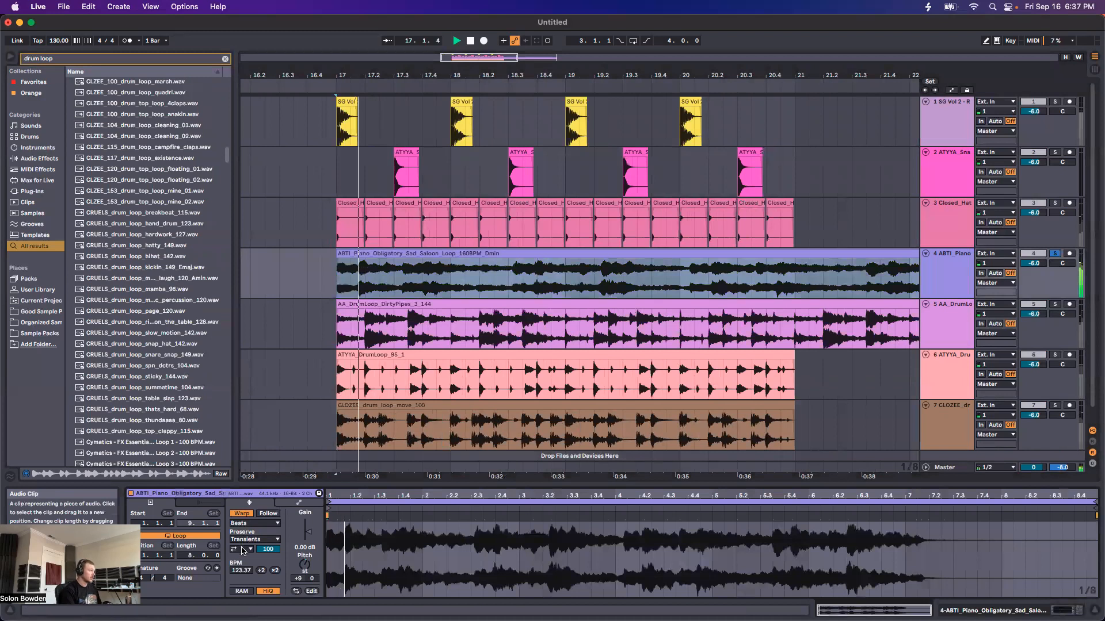
key("space")
Turn off transient looping on the piano clip and set its transient envelope to 44, auditioning it from bar 17
left_click(240, 550)
left_click(239, 558)
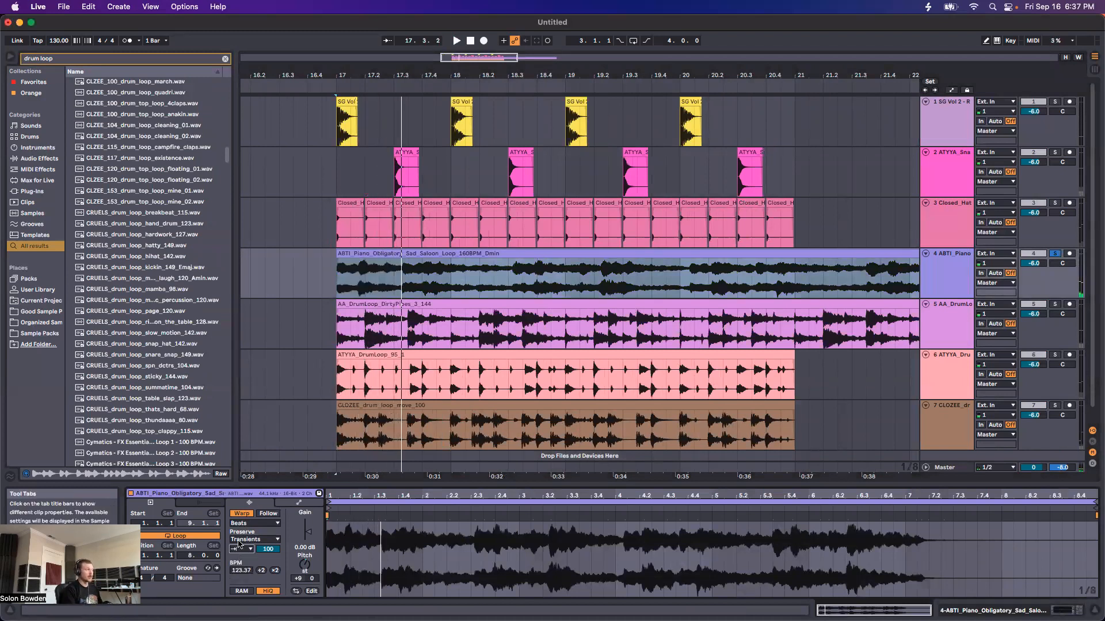
left_click_drag(268, 549, 268, 556)
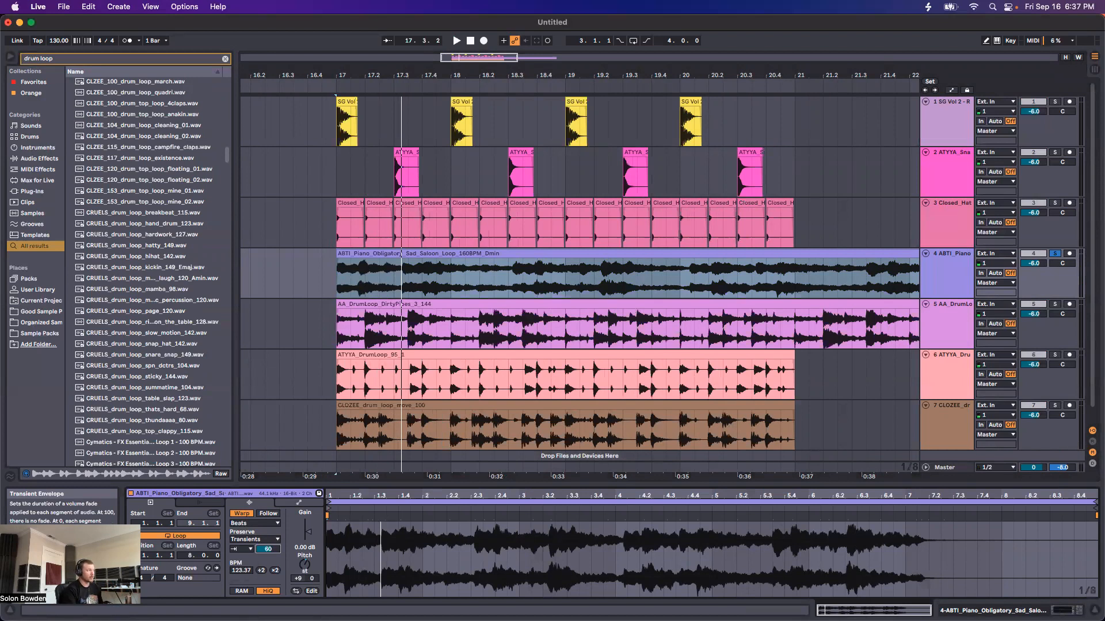
key("space")
left_click_drag(268, 549, 268, 553)
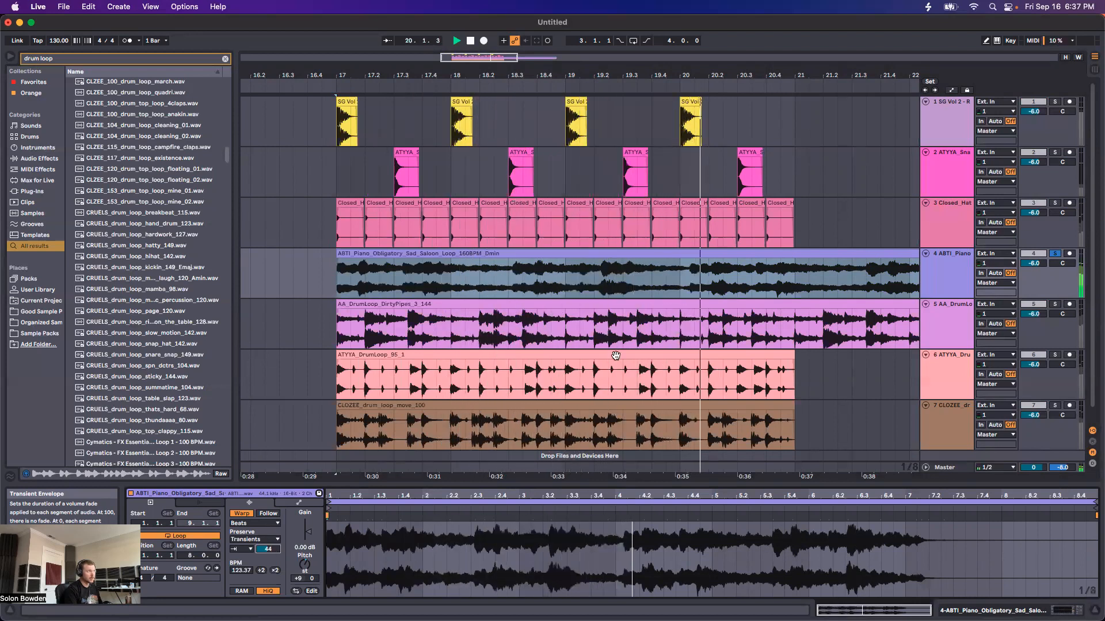
left_click(696, 279)
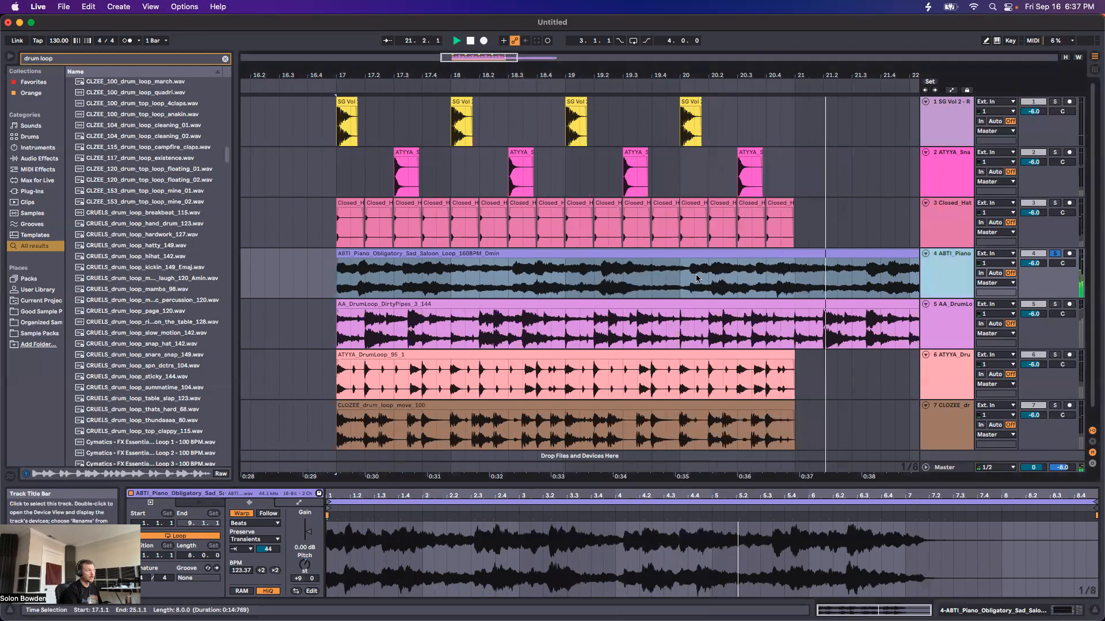
left_click(362, 267)
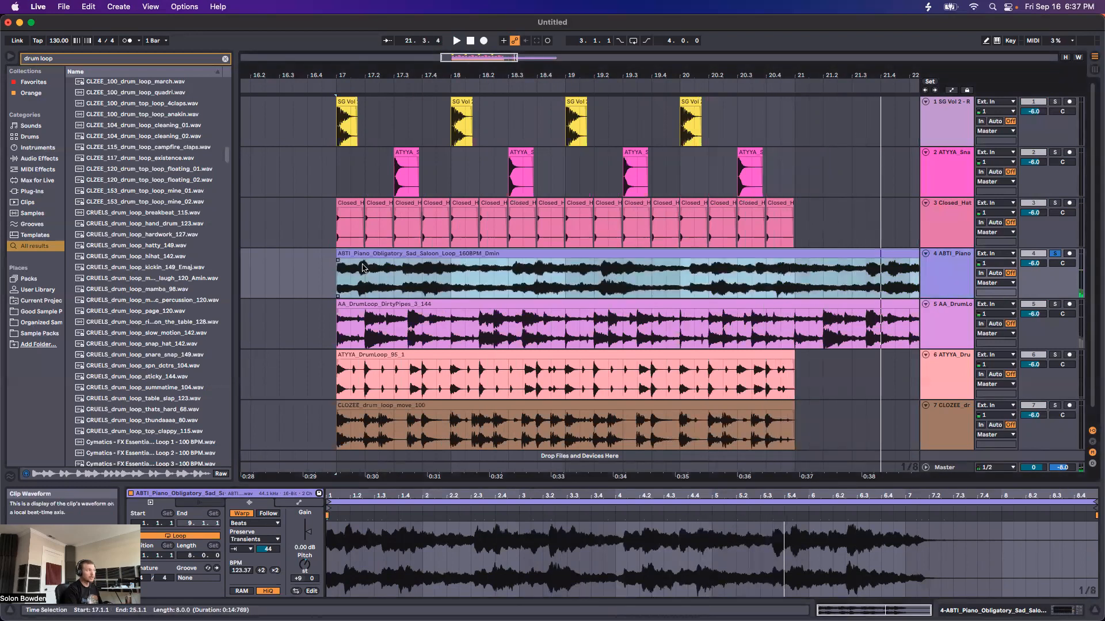
left_click(337, 281)
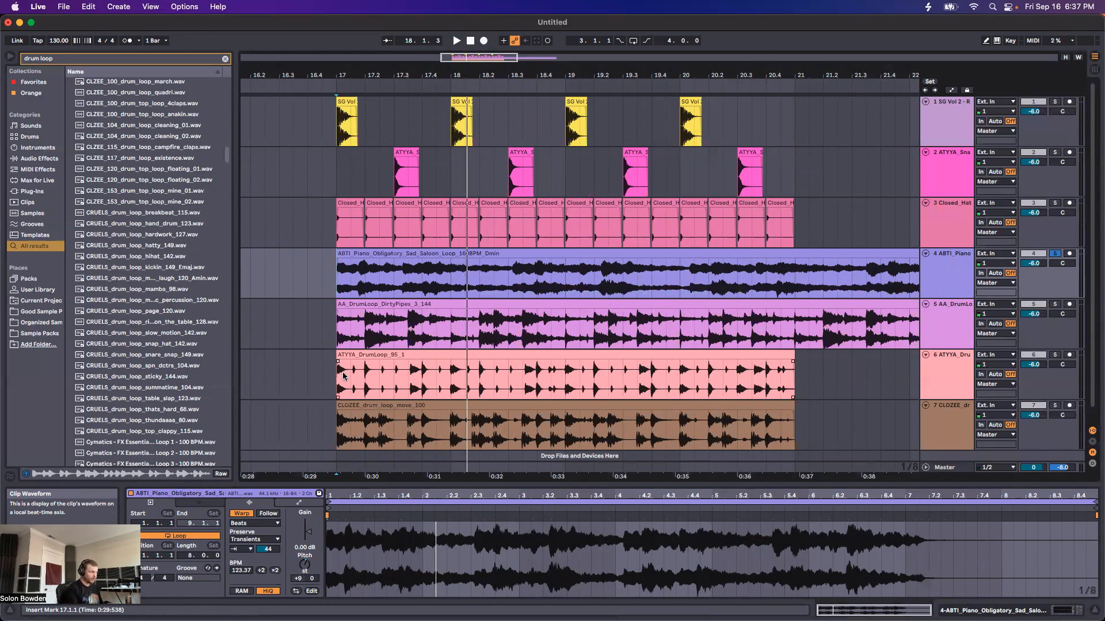
Set the piano clip's Preserve resolution to 1/8 with a transient envelope of 42 and play it
left_click(246, 541)
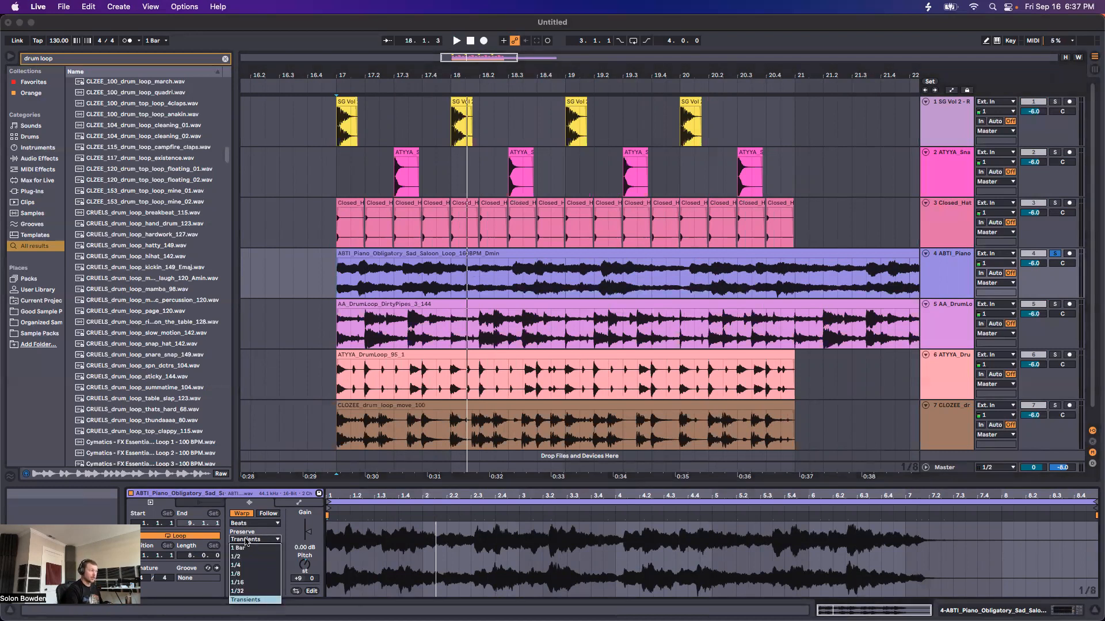
left_click(243, 575)
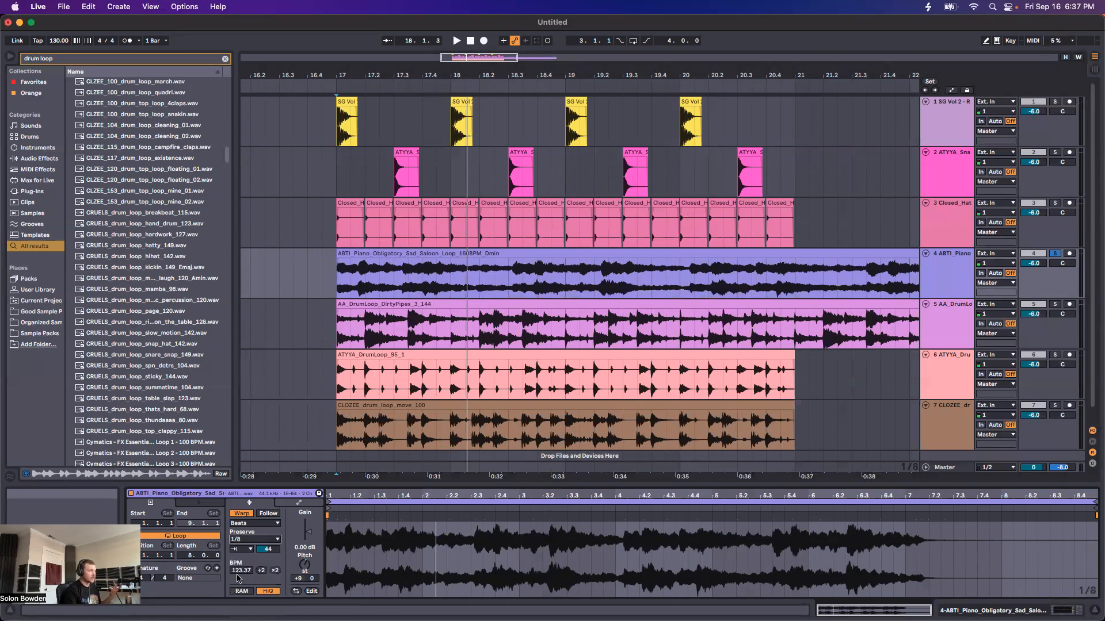
left_click_drag(268, 549, 267, 554)
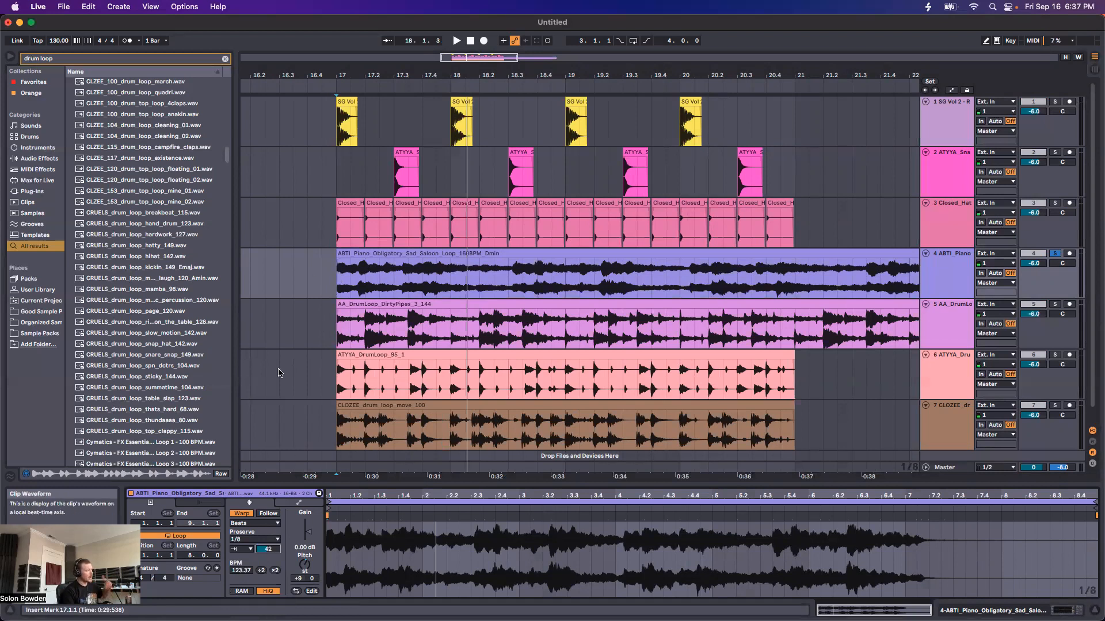
key("space")
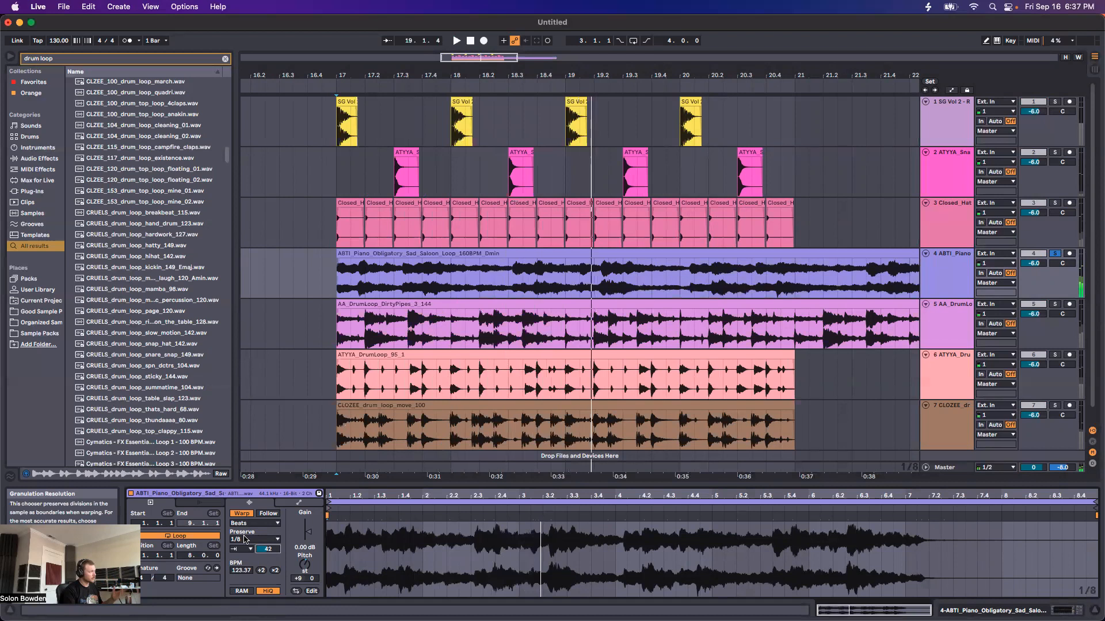
Set the piano clip's Preserve resolution to 1/4 and listen to it from bar 17
left_click(244, 539)
left_click(247, 567)
left_click(372, 431)
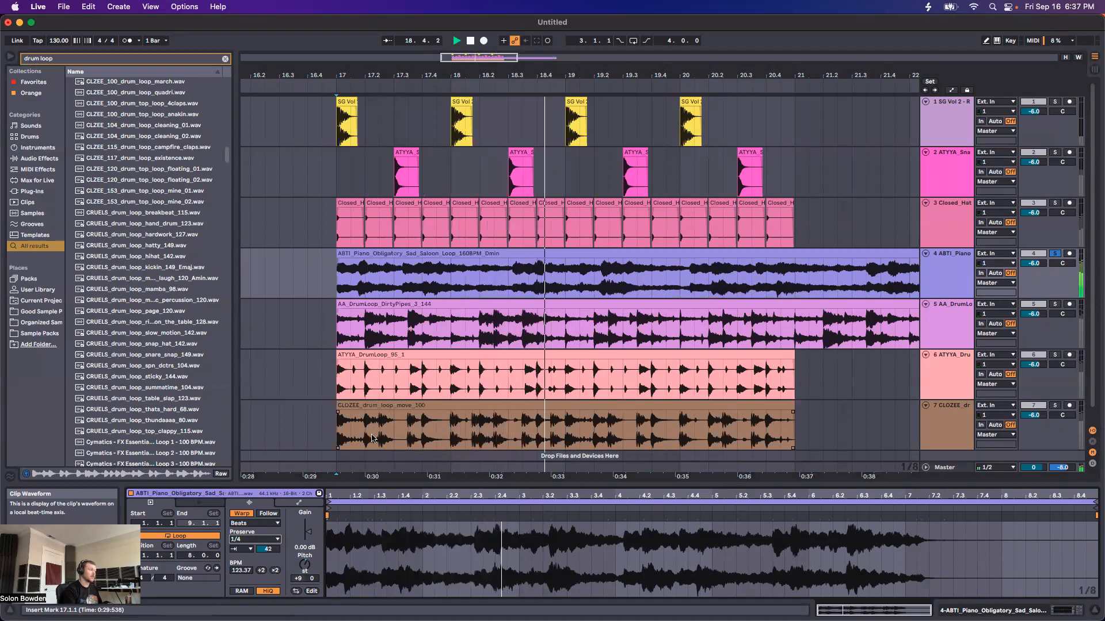
Unsolo the piano track, mute drum loop tracks 5 to 7, and play the piano with the drum hits
left_click(1053, 255)
left_click(1034, 406)
key("space")
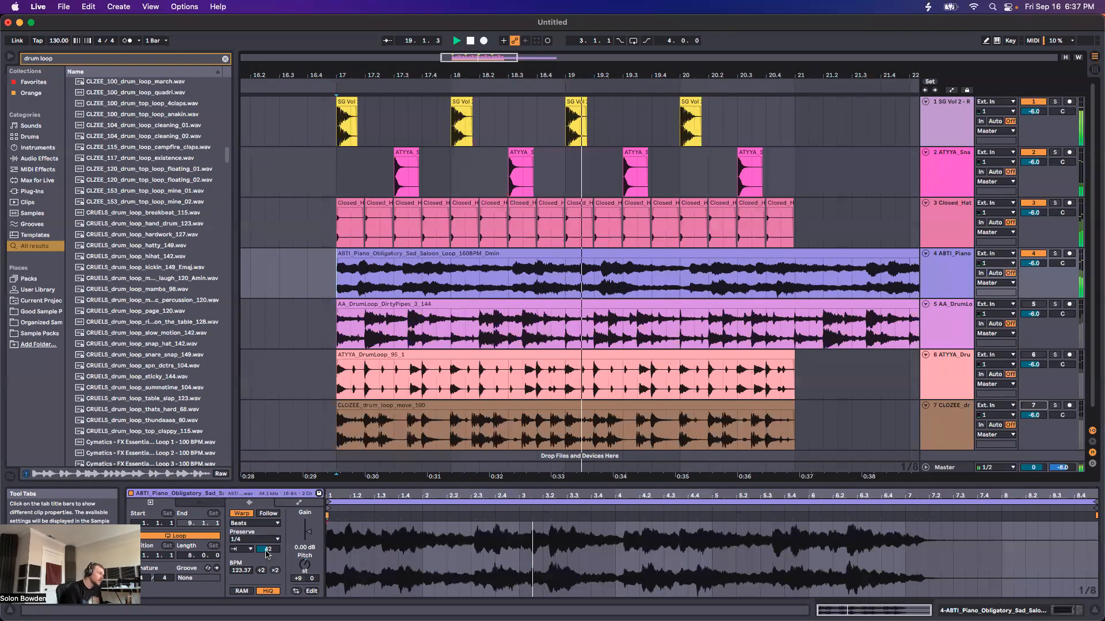
Audition the piano clip with a transient envelope of 16, and set its Preserve resolution to 1/32 with an envelope of 8
left_click_drag(268, 549, 268, 553)
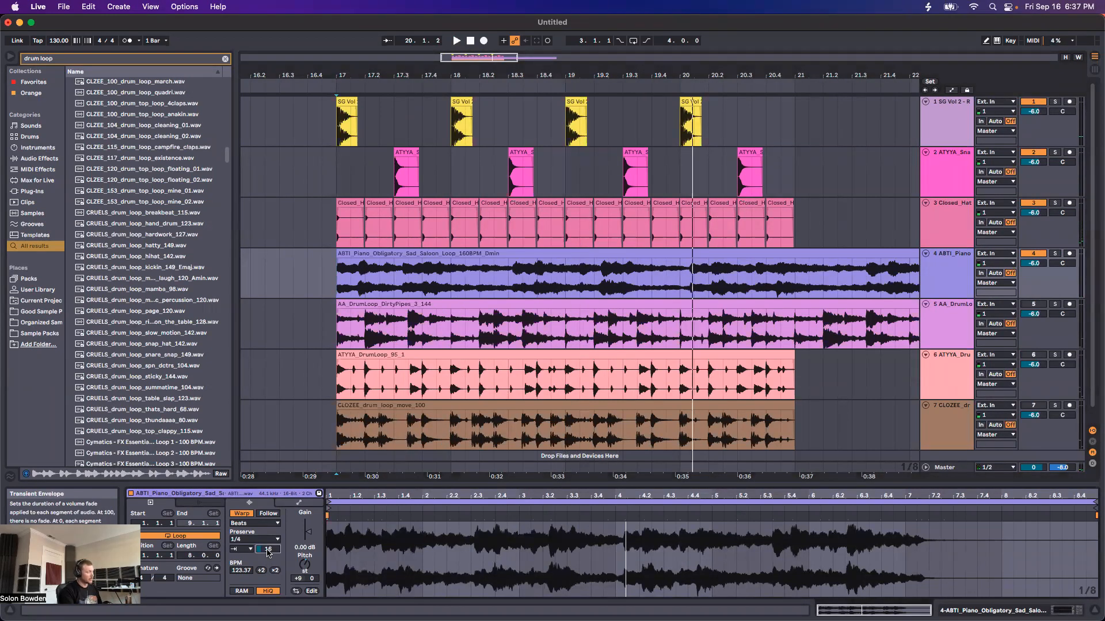
key("space")
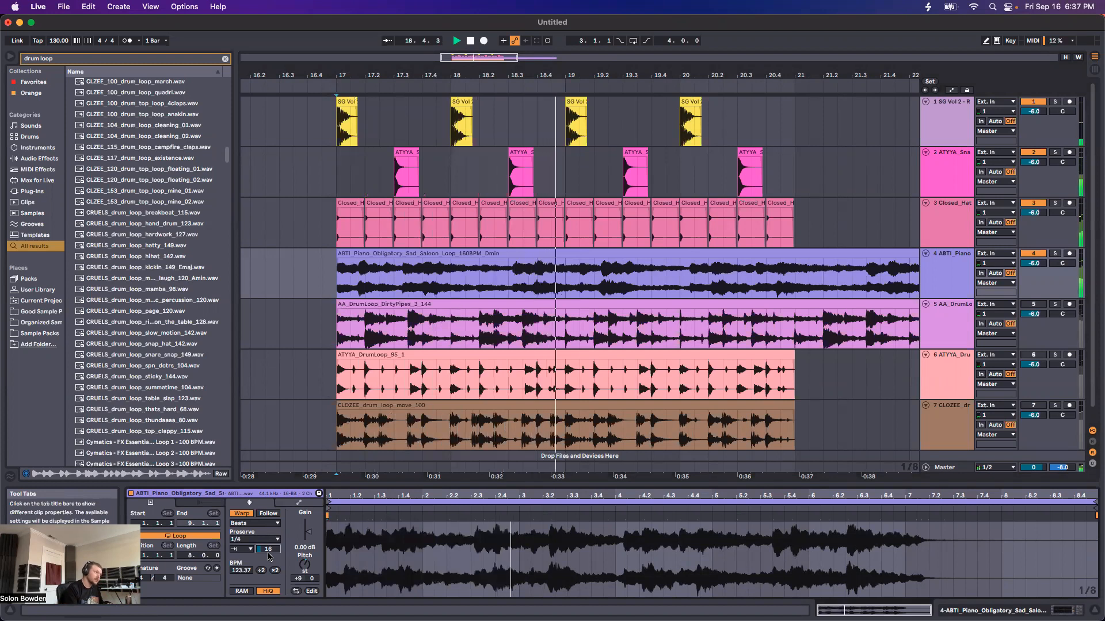
left_click(257, 540)
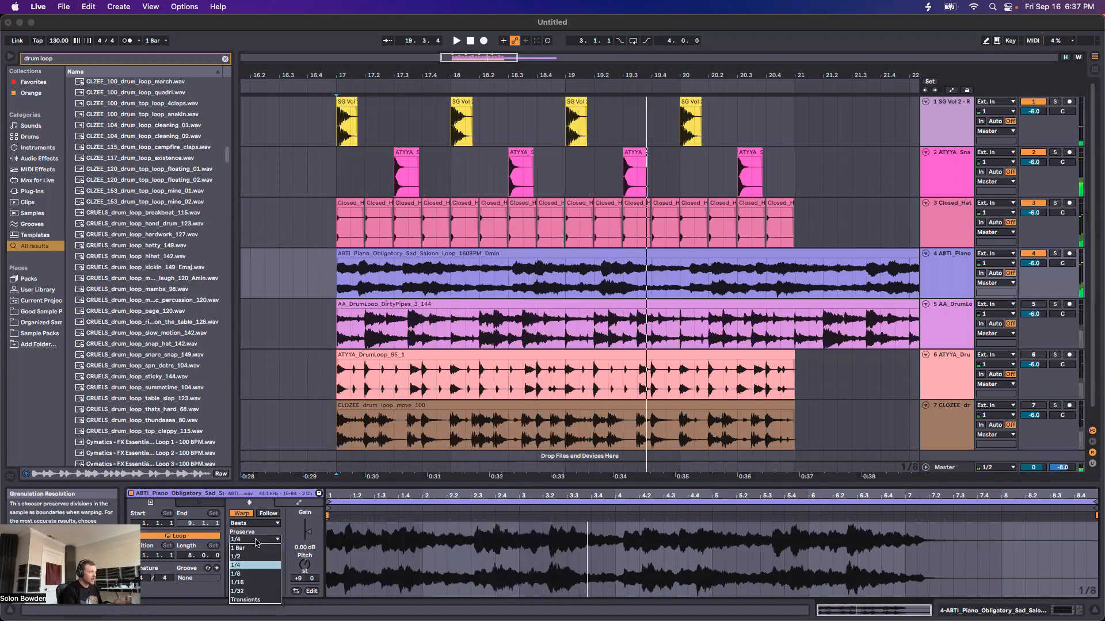
left_click(248, 592)
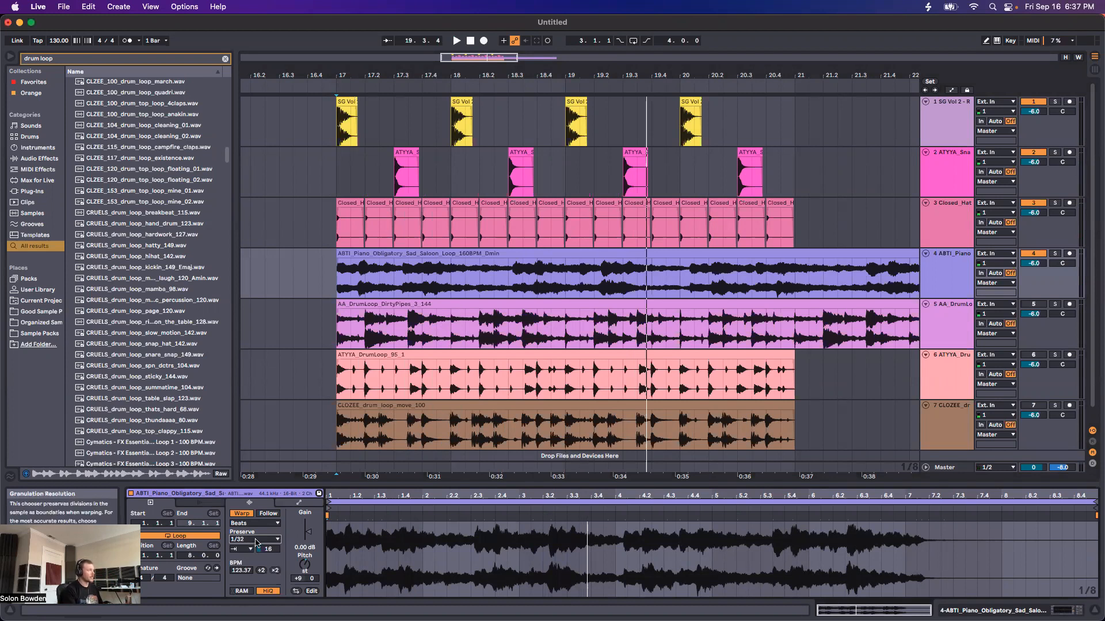
left_click_drag(268, 549, 267, 546)
key("space")
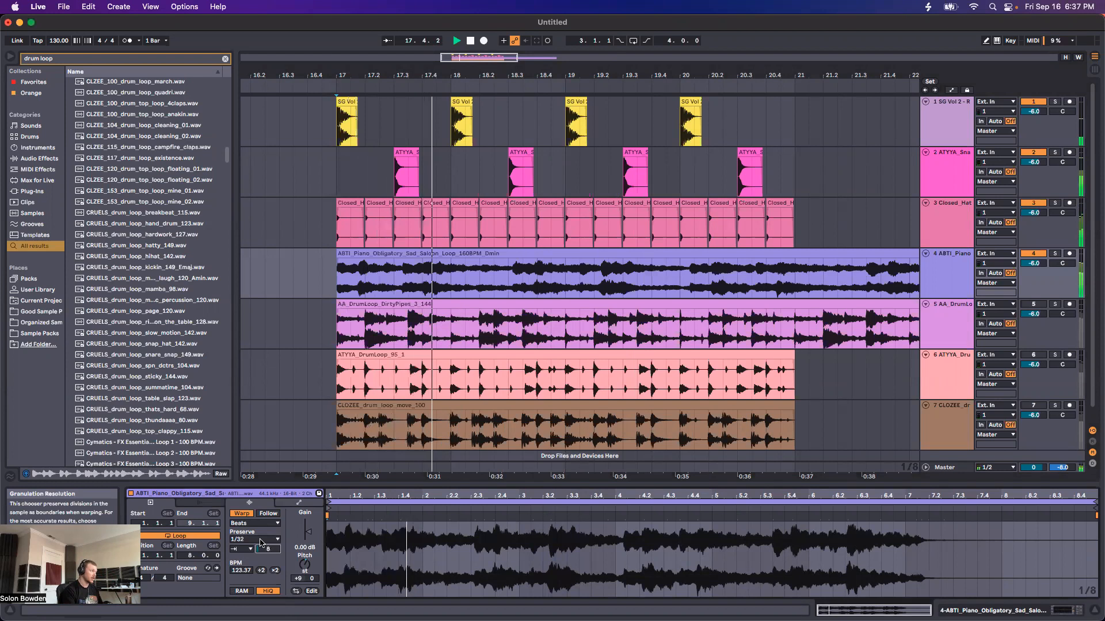
left_click_drag(266, 549, 267, 554)
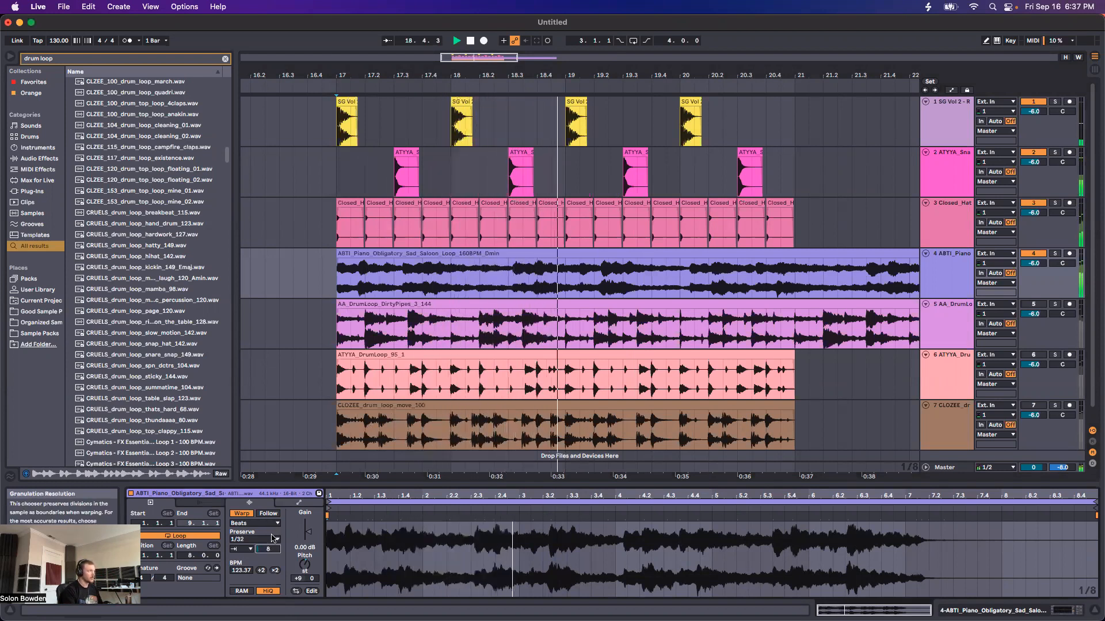
Switch the piano clip's warp mode from Beats to Tones
left_click(255, 524)
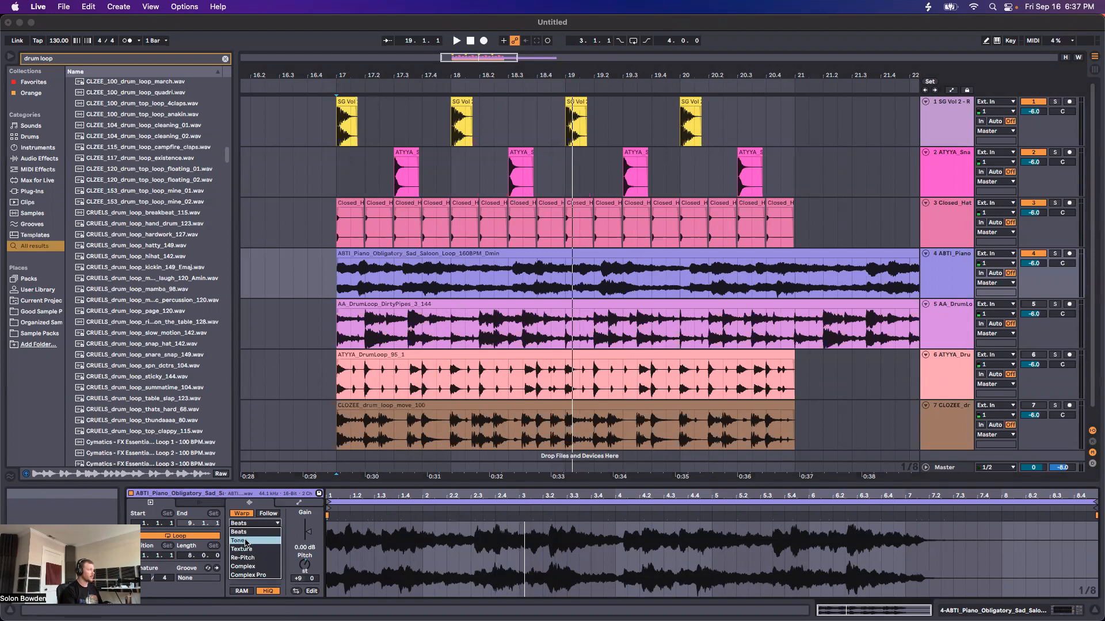
left_click(299, 504)
left_click(248, 503)
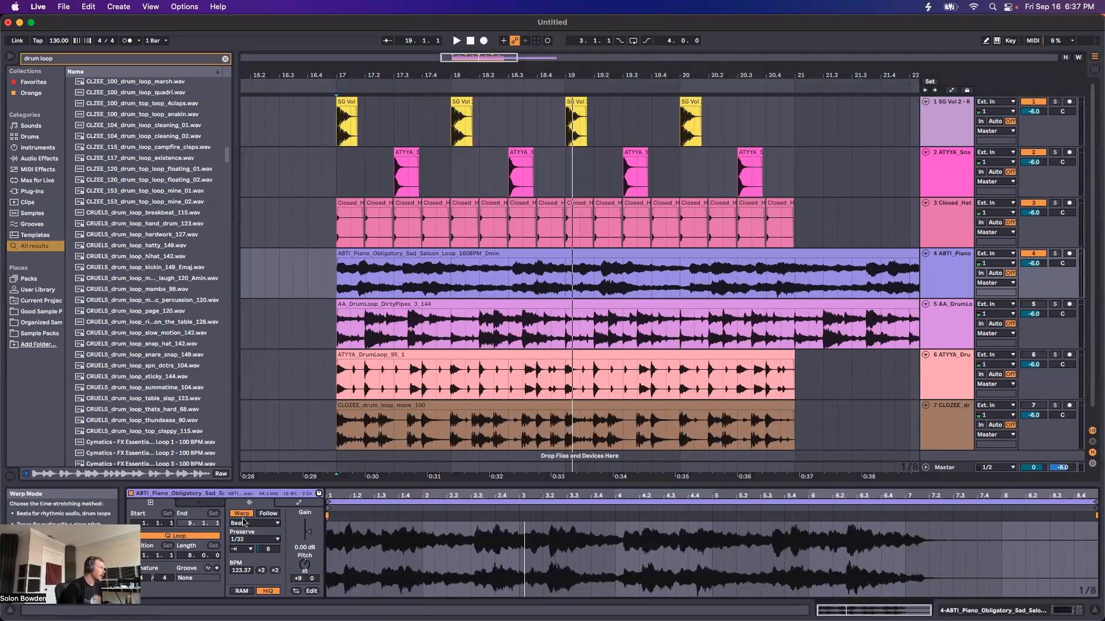
left_click(243, 525)
left_click(240, 540)
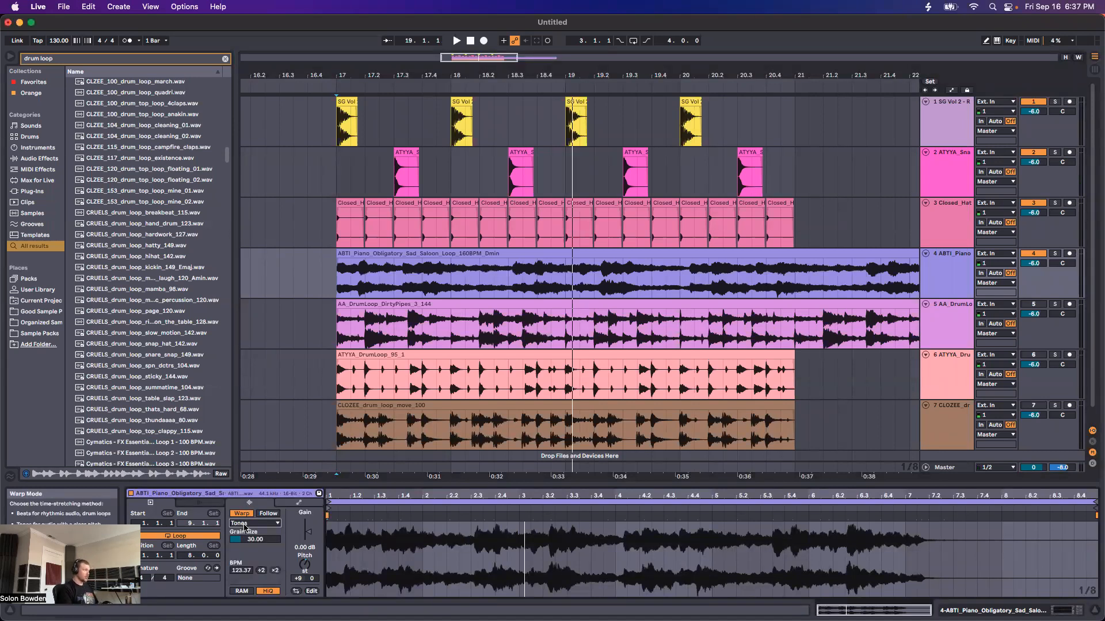
left_click(244, 525)
left_click(246, 526)
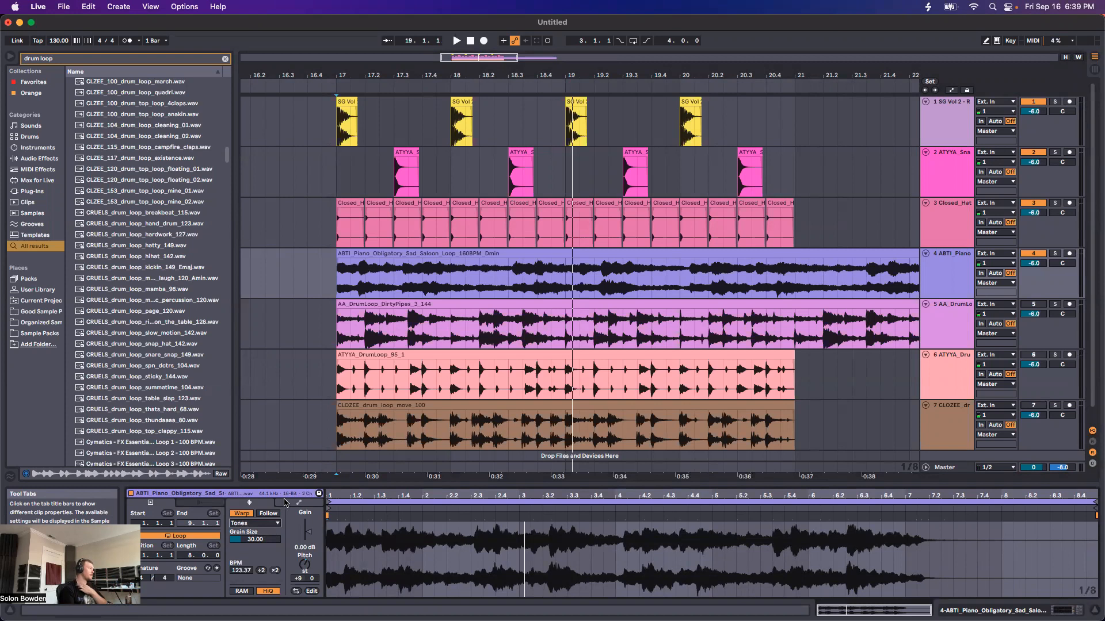
Try a slightly lower grain size on the piano clip and reset it to 30.00
left_click_drag(270, 539, 270, 527)
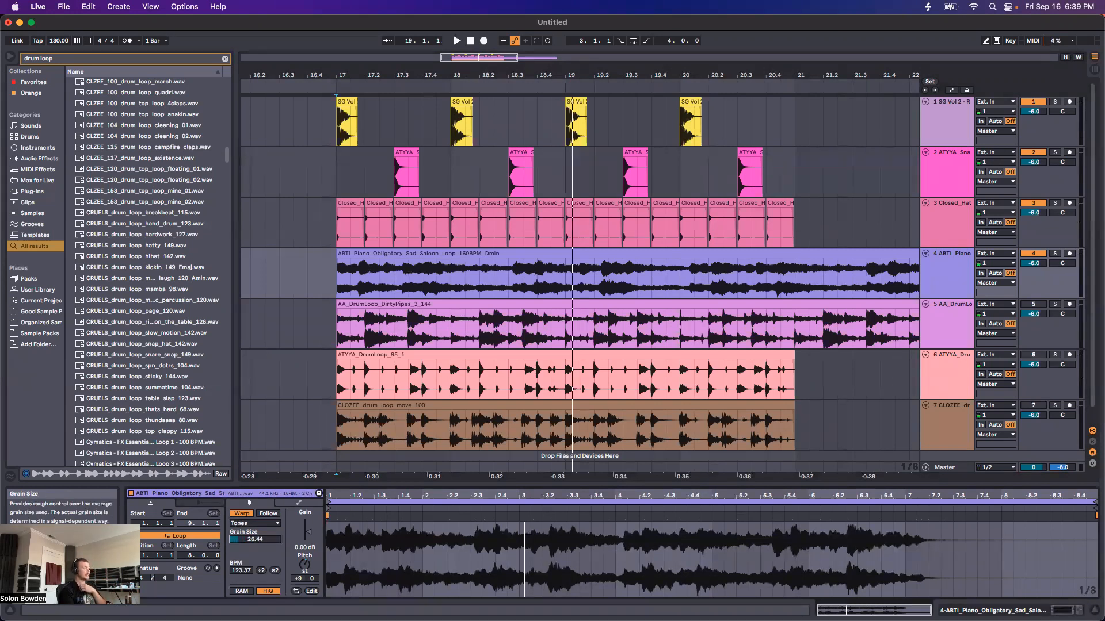
left_click(242, 523)
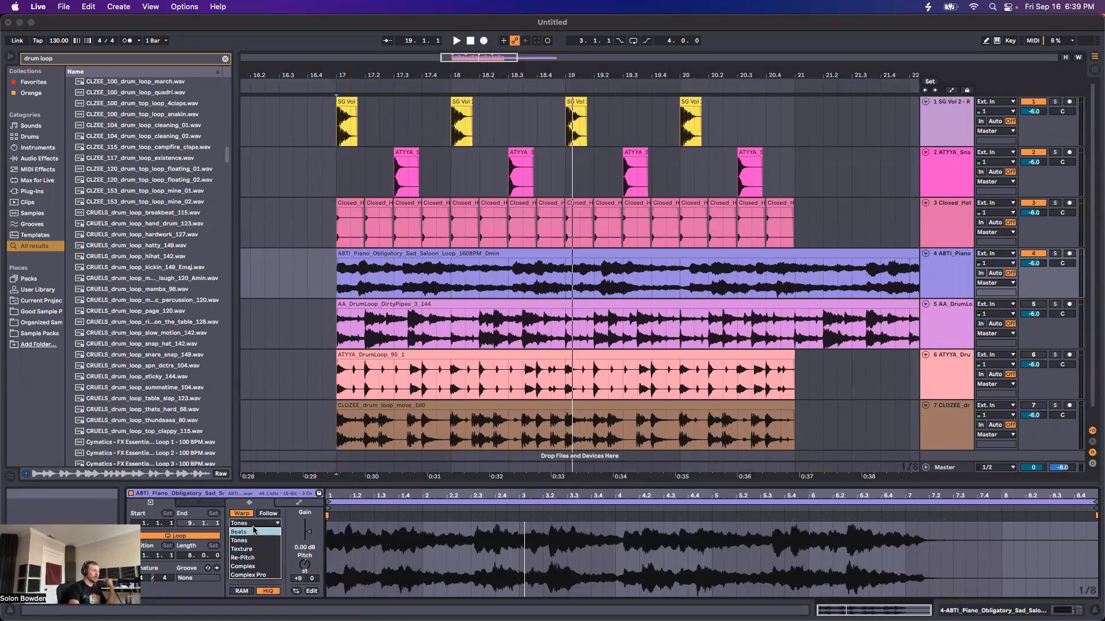
left_click(253, 528)
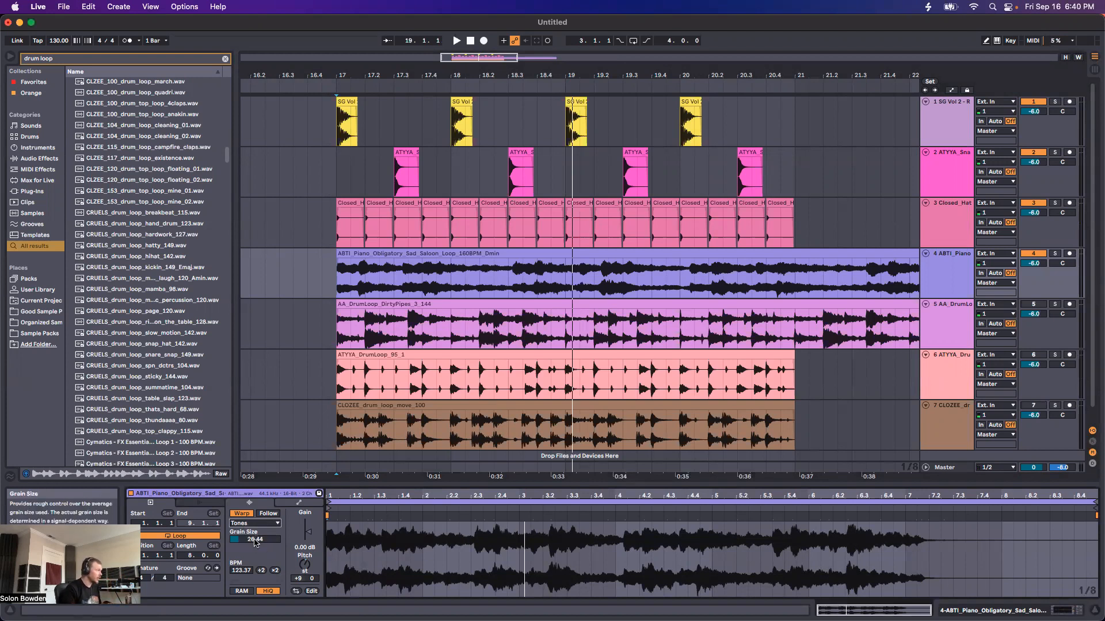
left_click_drag(255, 543, 249, 539)
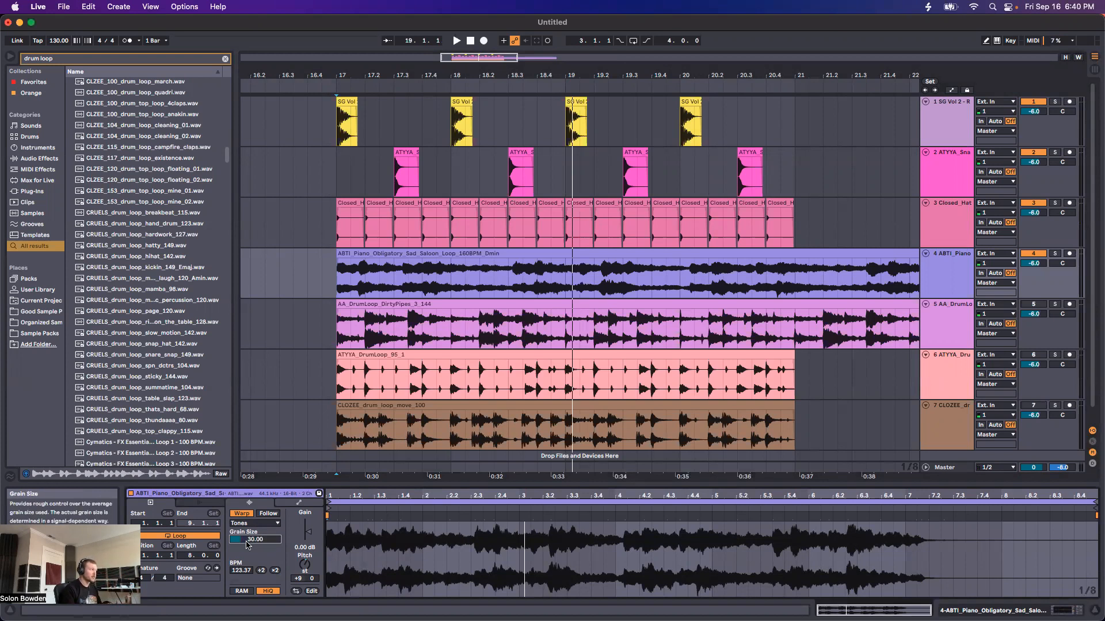
double_click(247, 541)
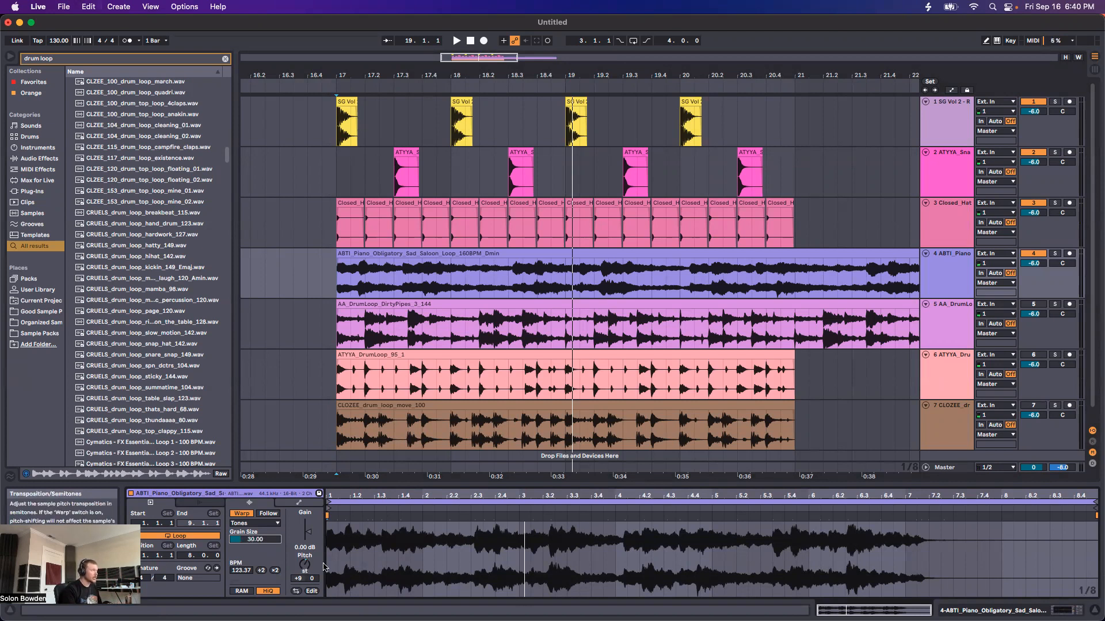
Solo the piano track and play it from bar 17 in Tones warp mode
left_click(1055, 254)
key("space")
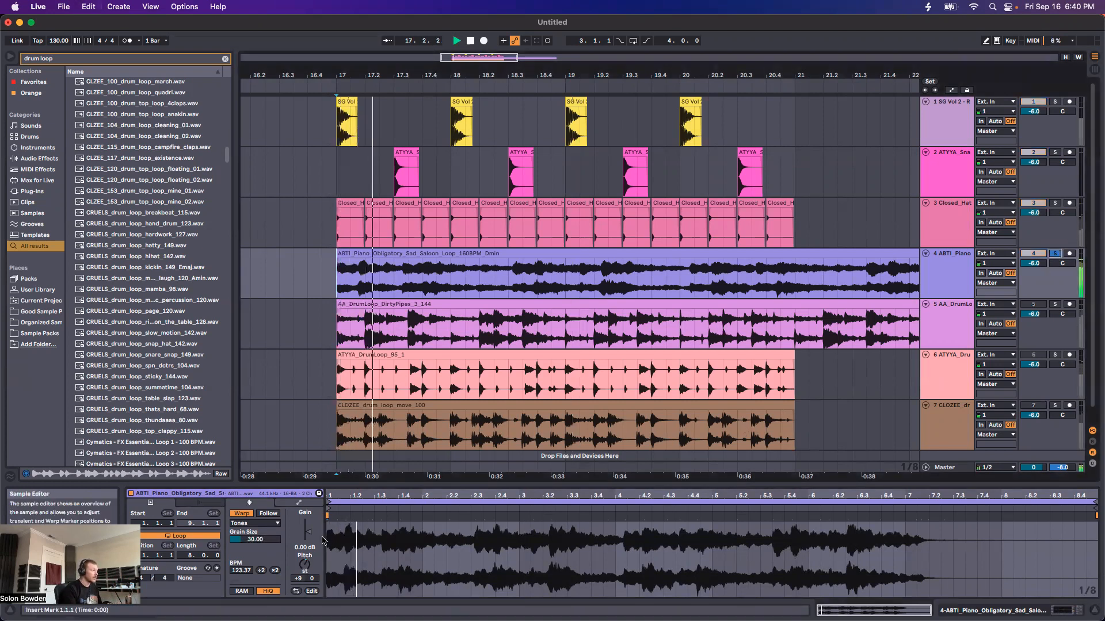
Switch the piano clip to Complex warp mode and audition it with its pitch raised to +12 semitones
left_click(254, 523)
left_click(252, 568)
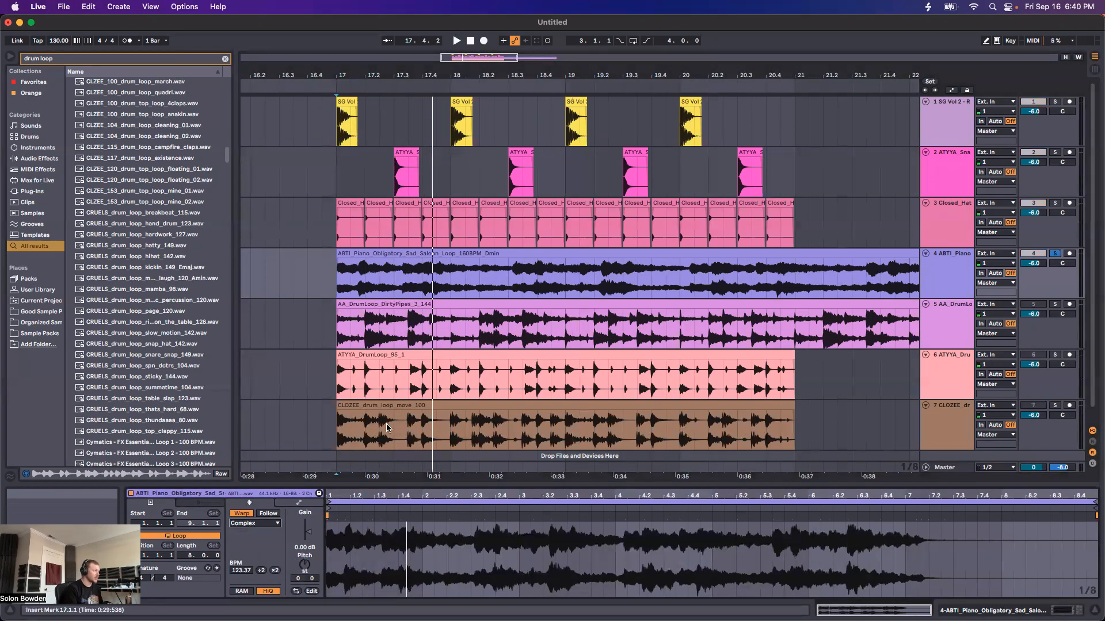
key("space")
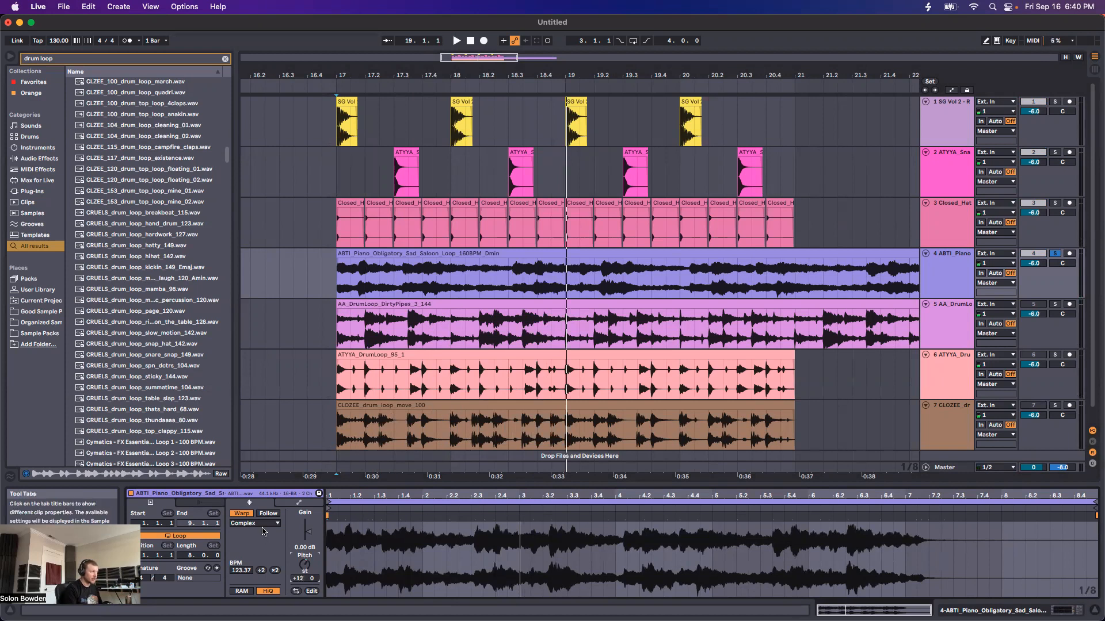
key("space")
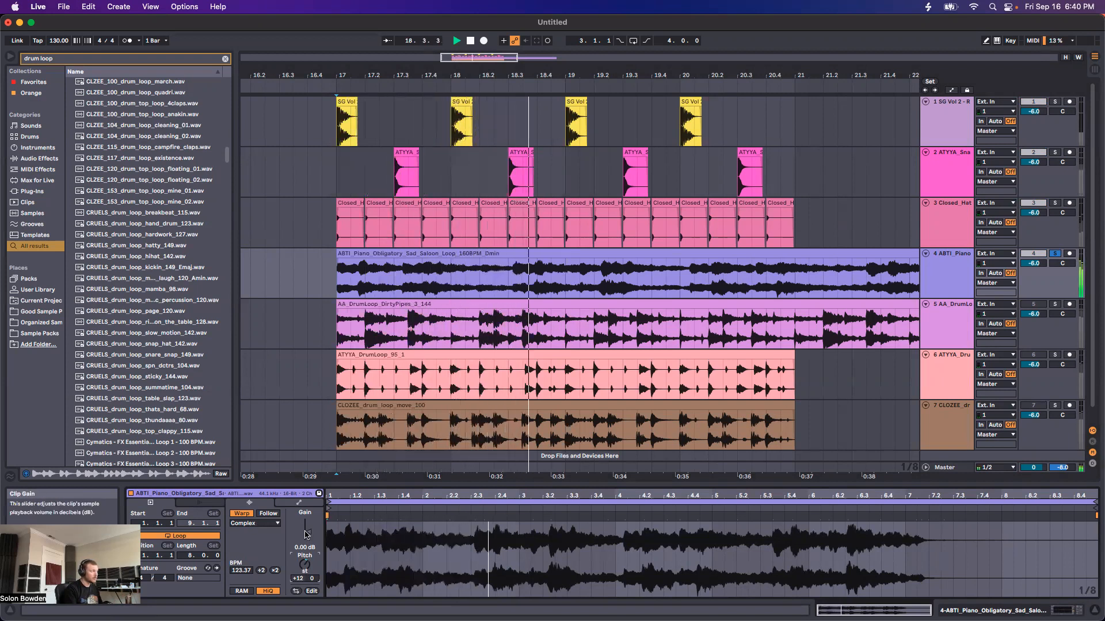
Return the piano clip to Tones warp mode and audition it with a grain size of 74.56 and pitch of -12 semitones
left_click(264, 525)
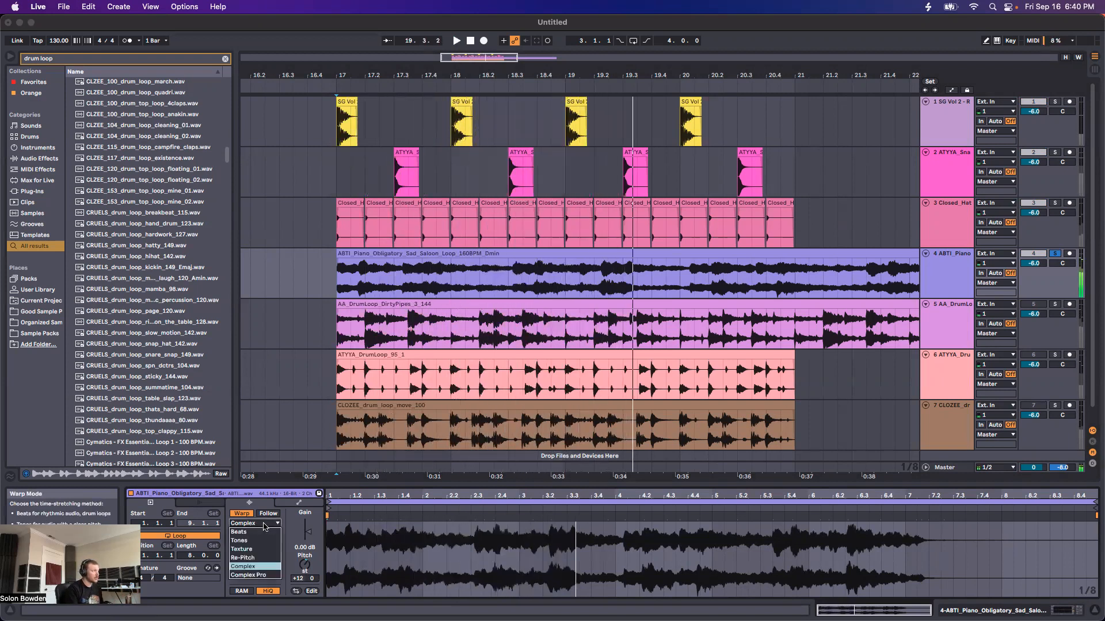
left_click(242, 541)
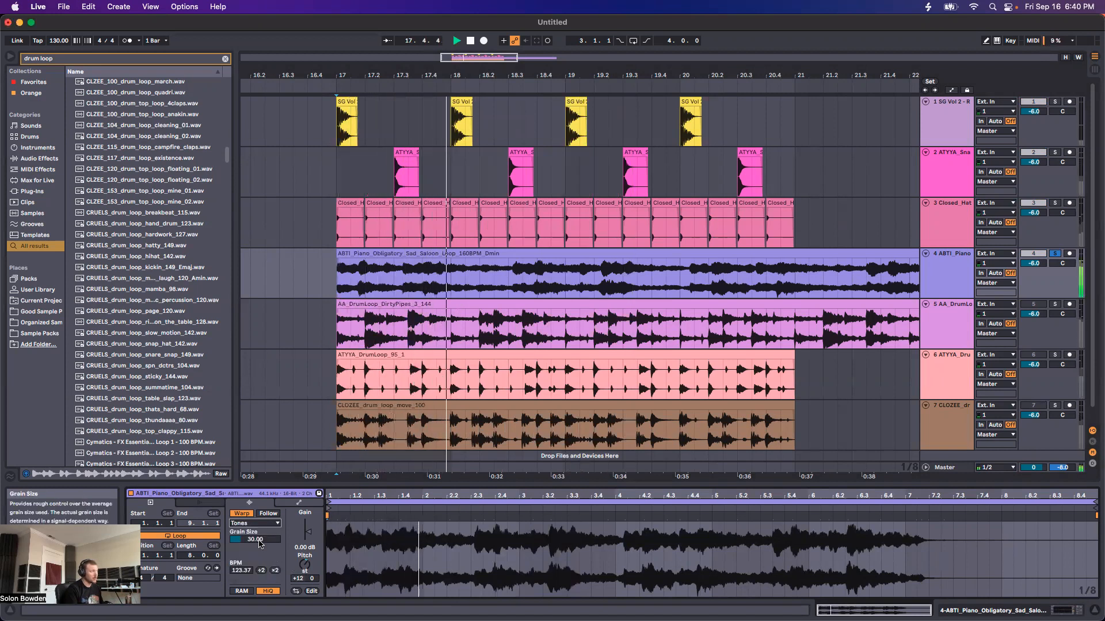
left_click_drag(255, 539, 255, 489)
mouse_move(258, 543)
left_mouse_down()
mouse_move(258, 577)
mouse_move(258, 555)
left_mouse_up()
key("space")
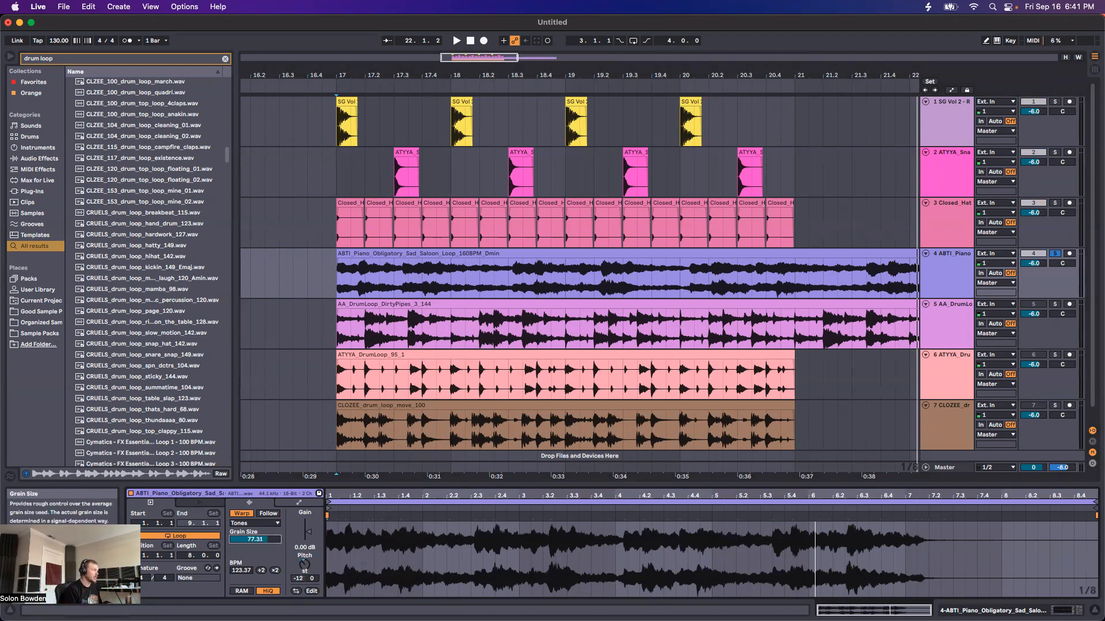
key("space")
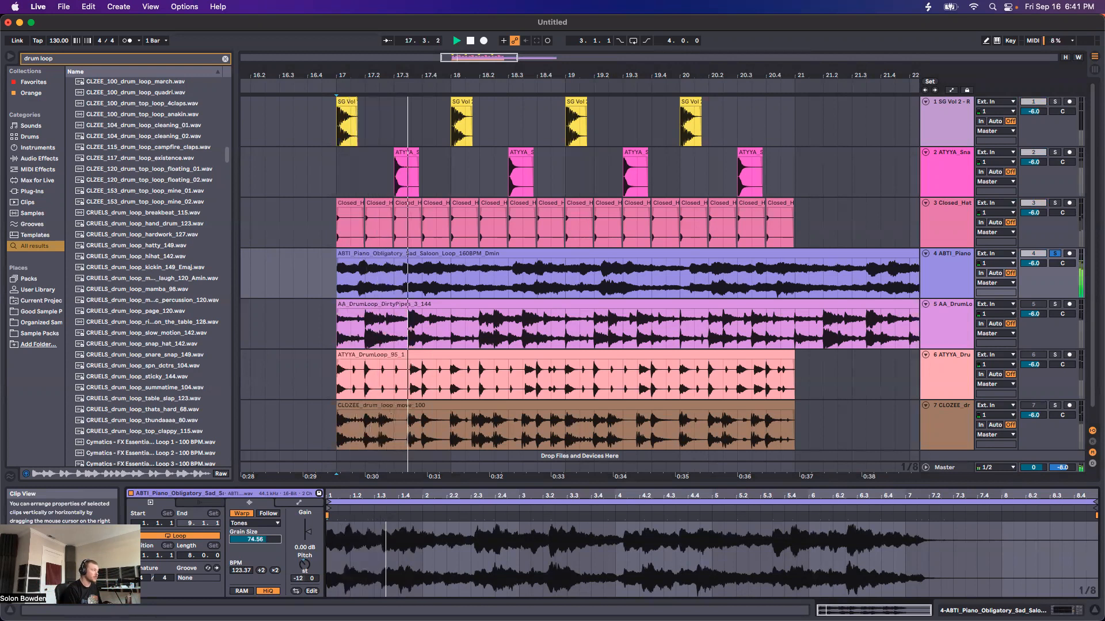
Lower the piano clip's grain size to 25.75, set its pitch to -2 semitones and audition it
left_click_drag(255, 540, 255, 580)
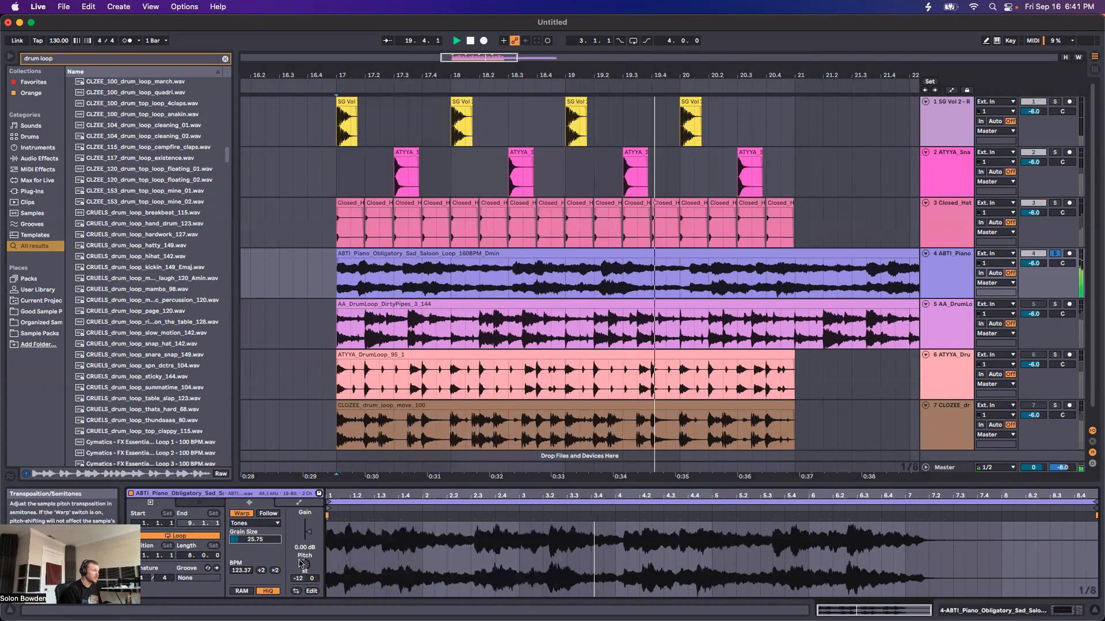
key("space")
left_click_drag(304, 566, 304, 543)
key("space")
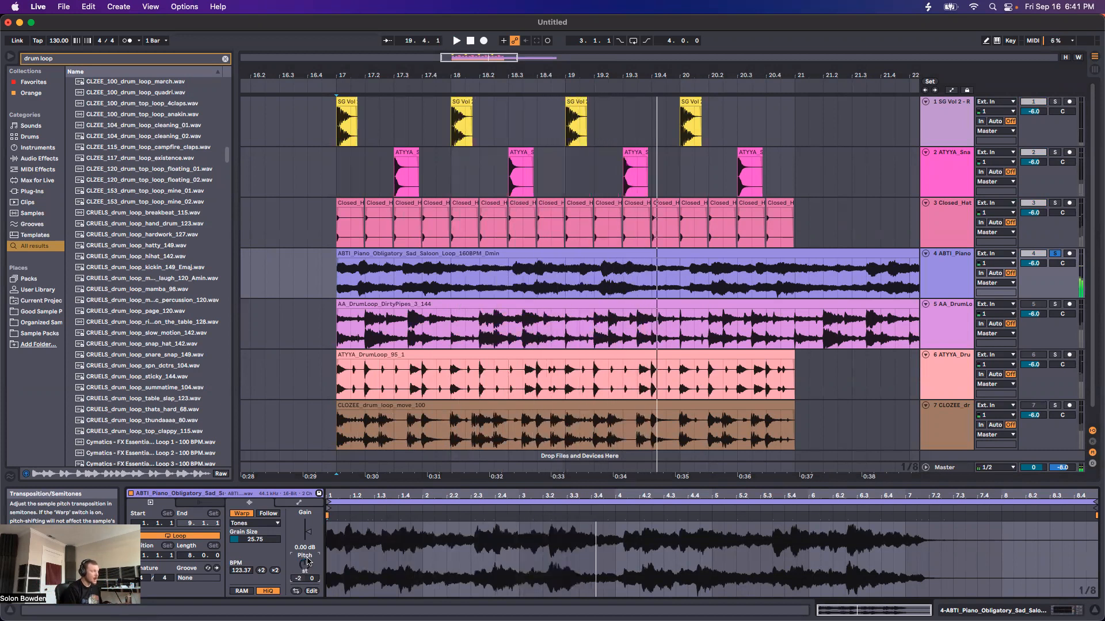
Audition the piano clip in Texture warp mode with a grain size of 250.77, flux of 82.03 and pitch of -4 semitones
left_click(254, 523)
left_click(239, 549)
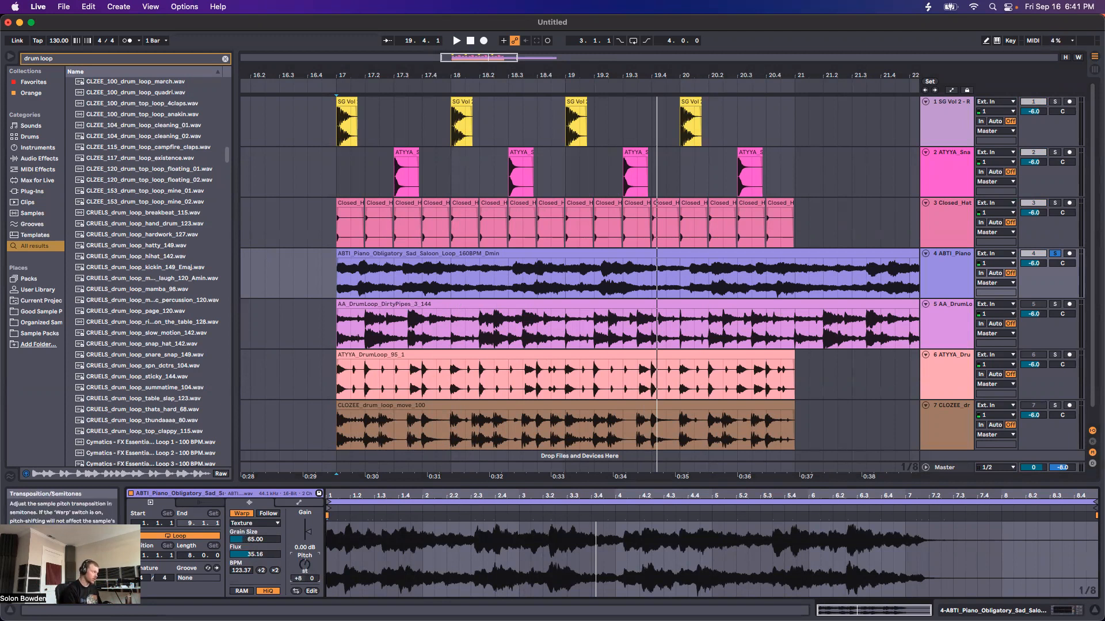
key("space")
left_click_drag(255, 554, 255, 500)
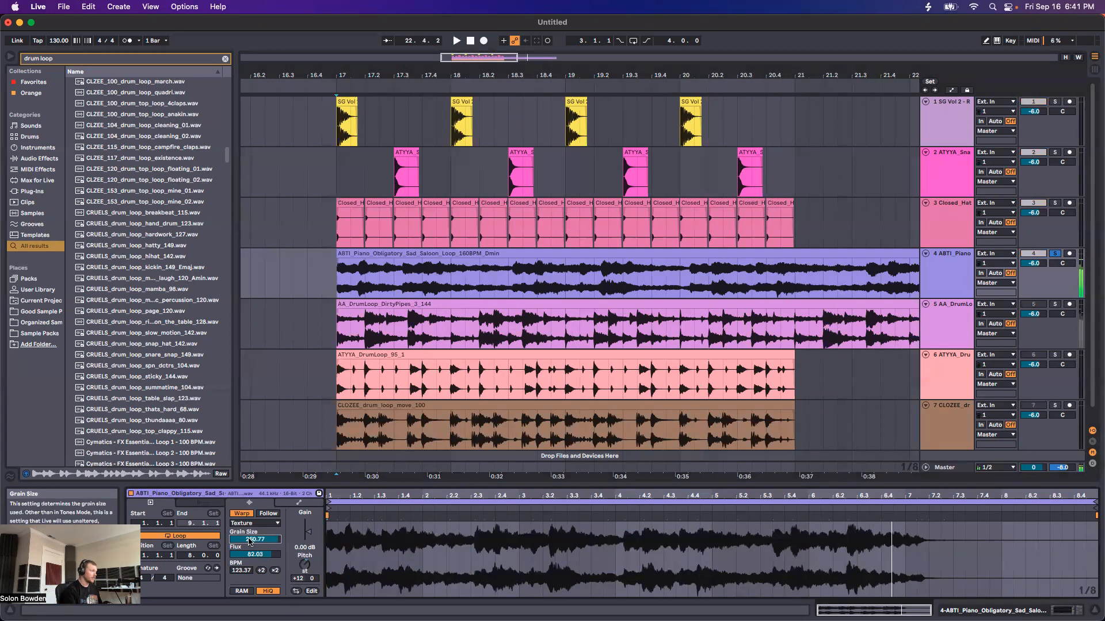
key("space")
left_click_drag(304, 565, 305, 551)
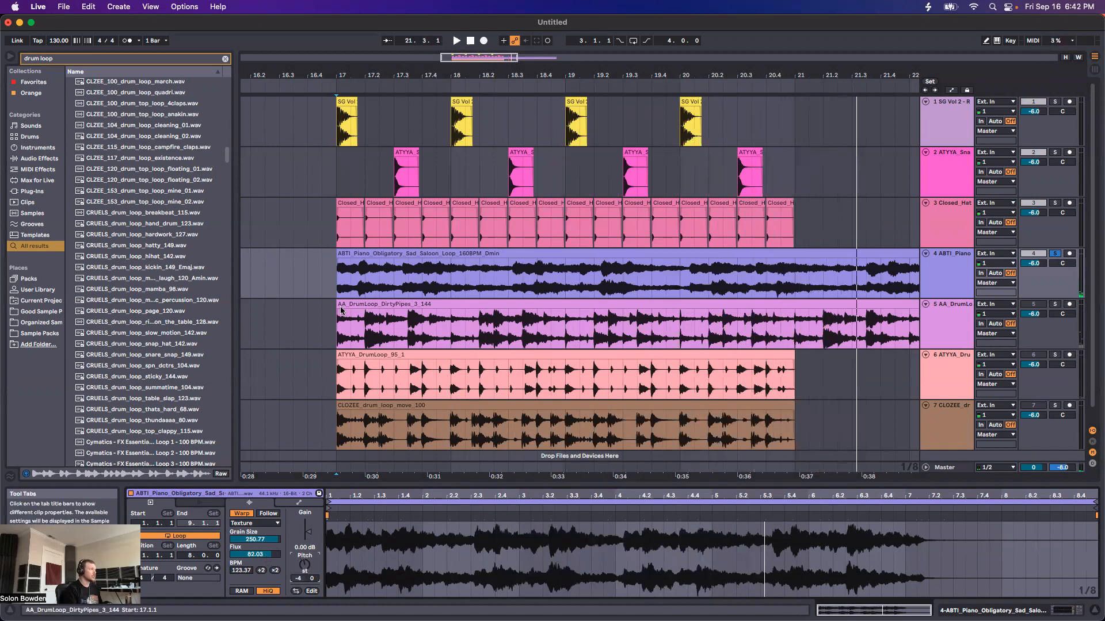
Select the CLOZEE_drum_loop_move_100 clip, solo its track and play it from bar 17
left_click(792, 375)
left_click(385, 407)
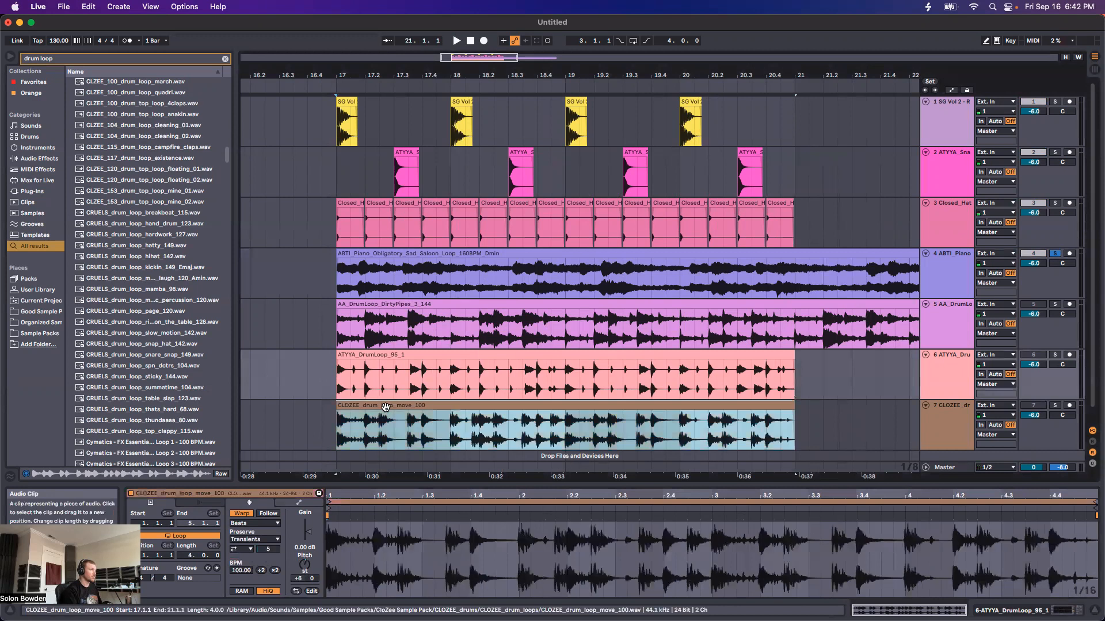
key("s")
key("space")
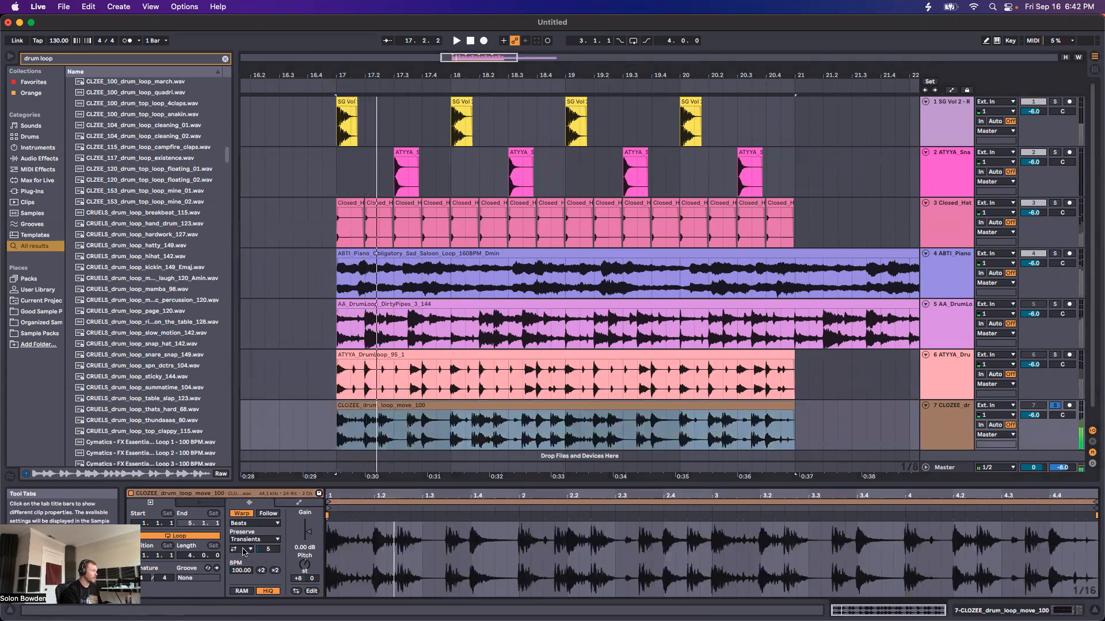
Audition the CLOZEE drum loop in Texture warp mode with a grain size of 244.65, flux of 37.50 and pitch of -13 semitones
left_click(254, 523)
left_click(241, 550)
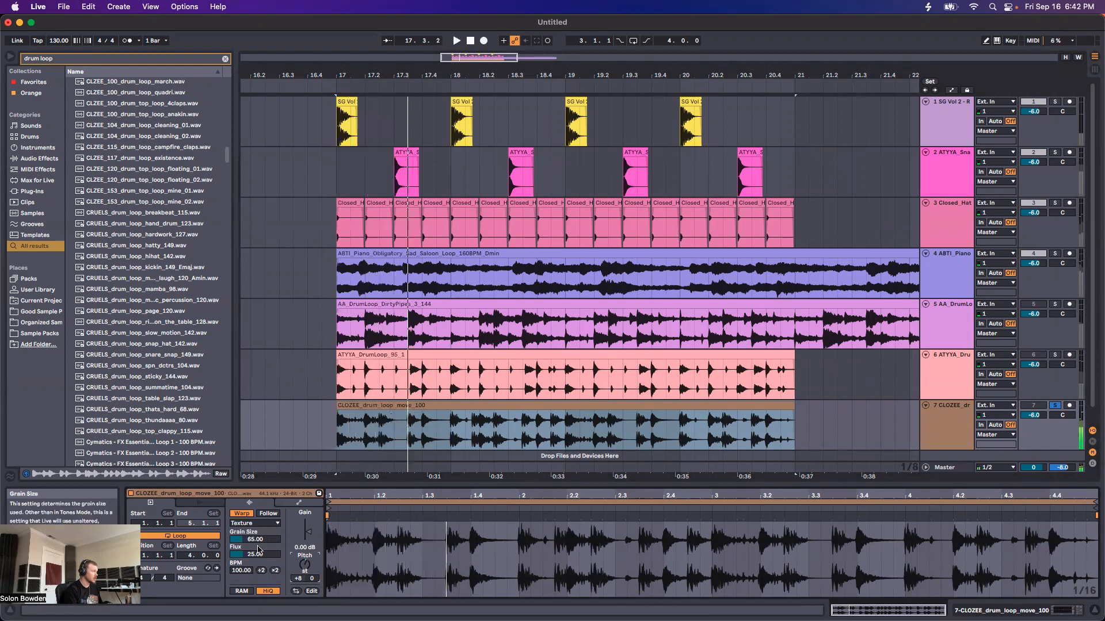
mouse_move(256, 556)
left_mouse_down()
mouse_move(255, 506)
mouse_move(255, 538)
left_mouse_up()
key("space")
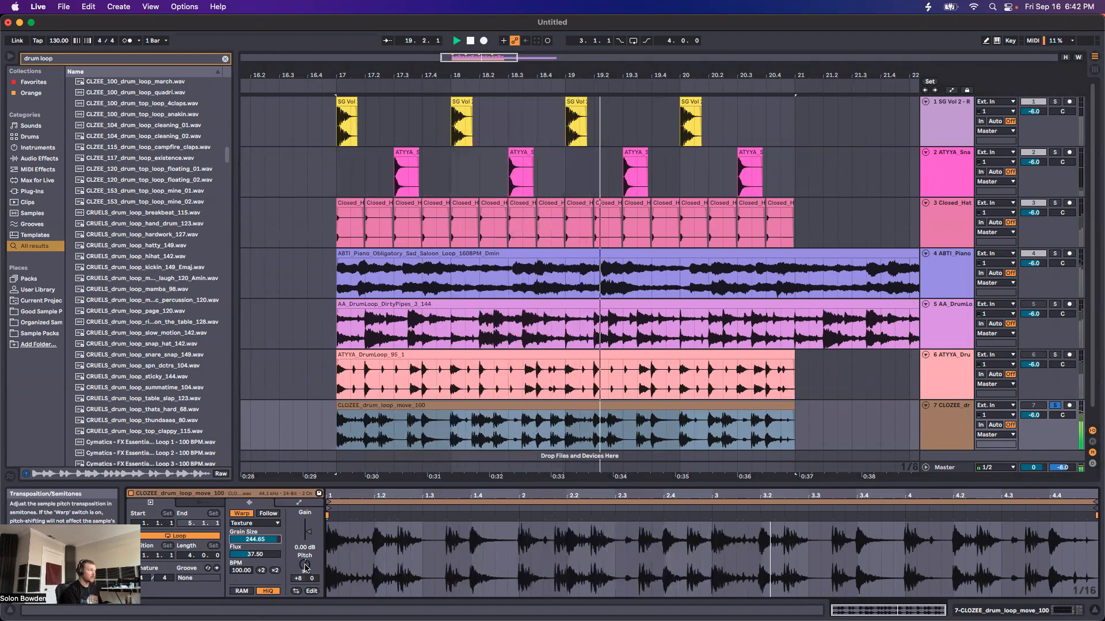
left_click_drag(305, 569, 305, 572)
key("space")
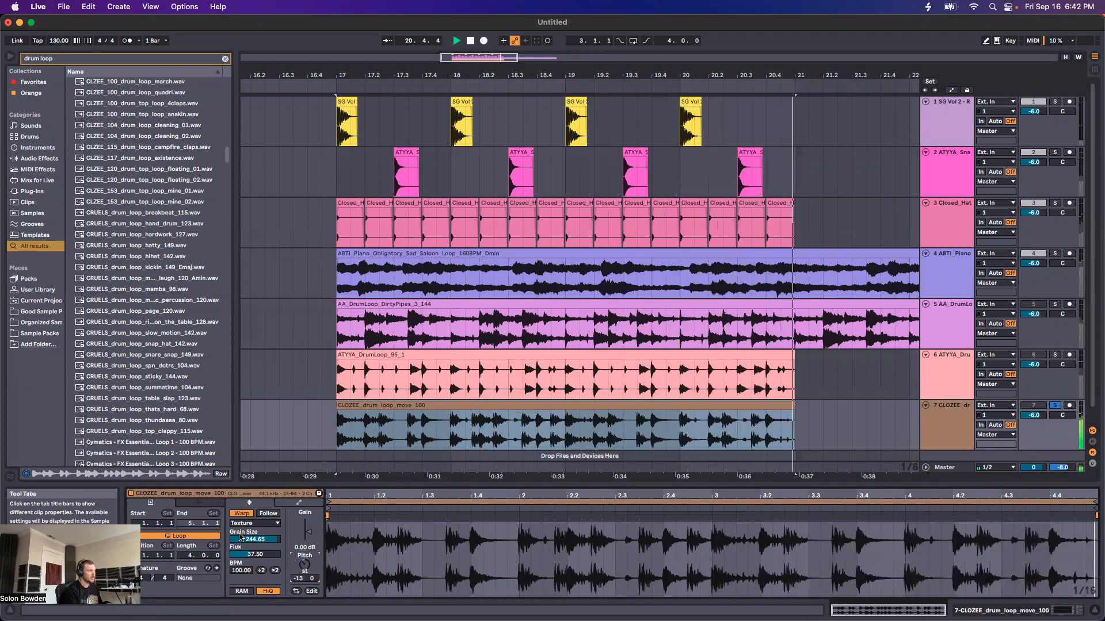
Stop playback and reselect the whole CLOZEE drum loop clip
left_click(761, 430)
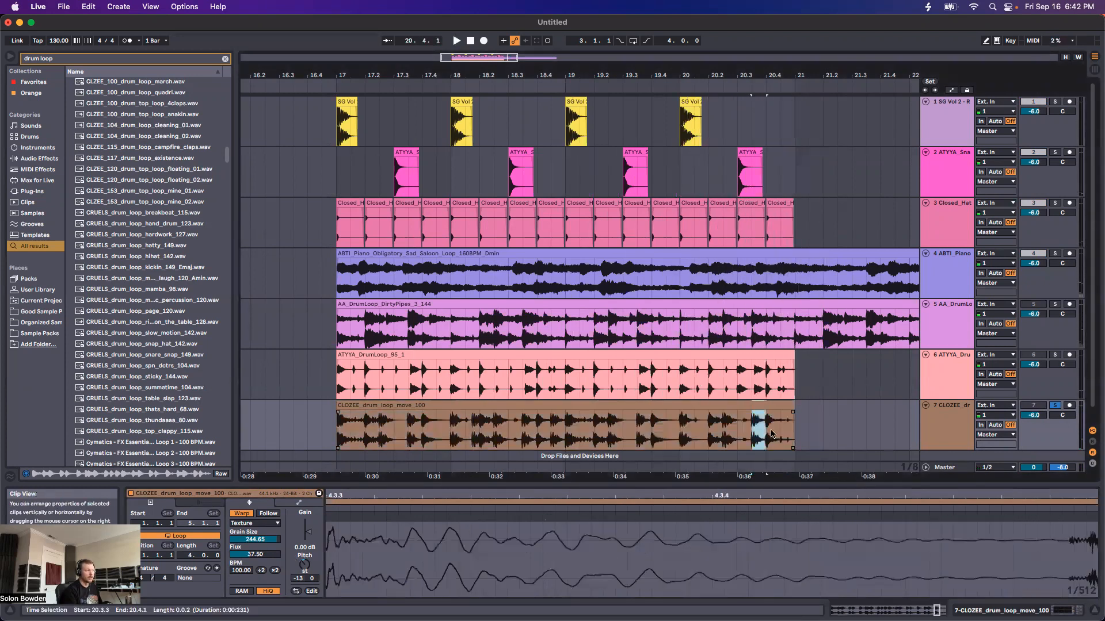
left_click(664, 406)
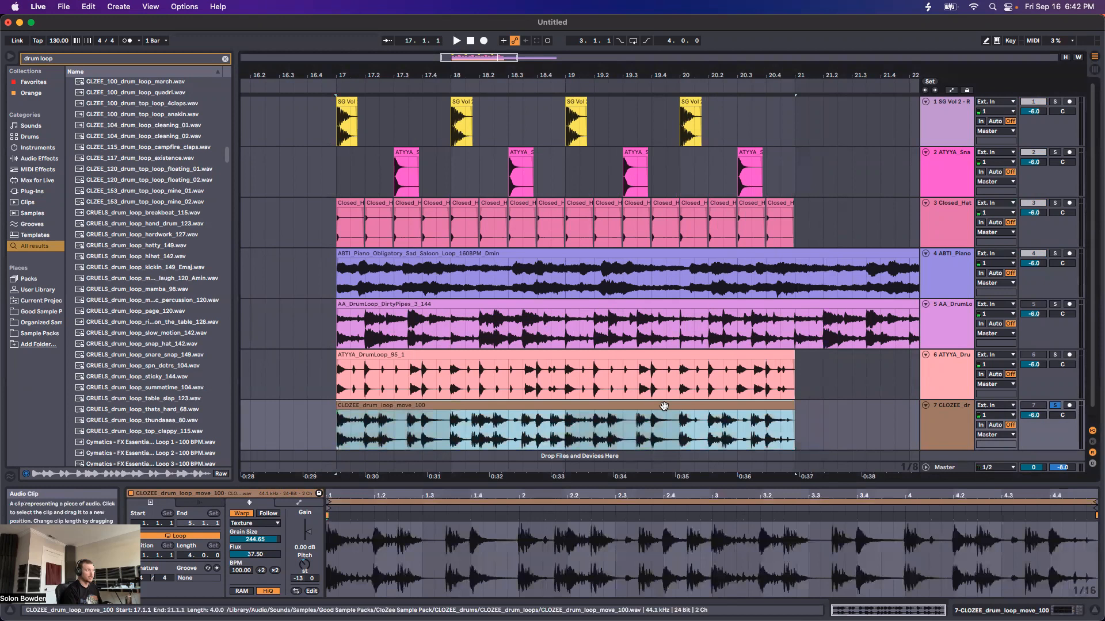
double_click(929, 430)
left_click(664, 428)
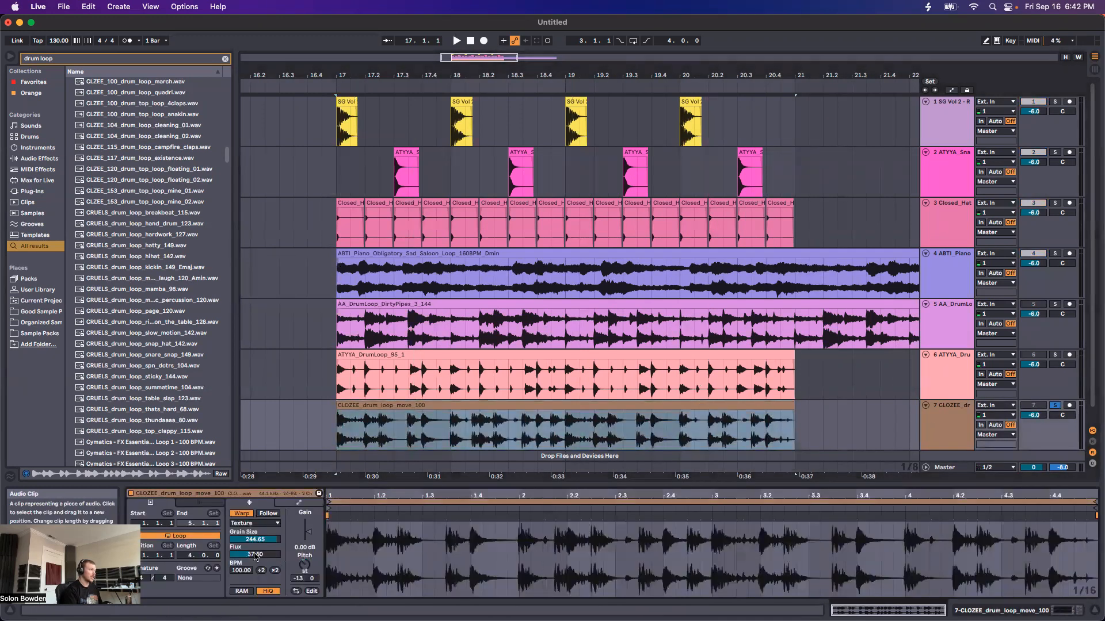
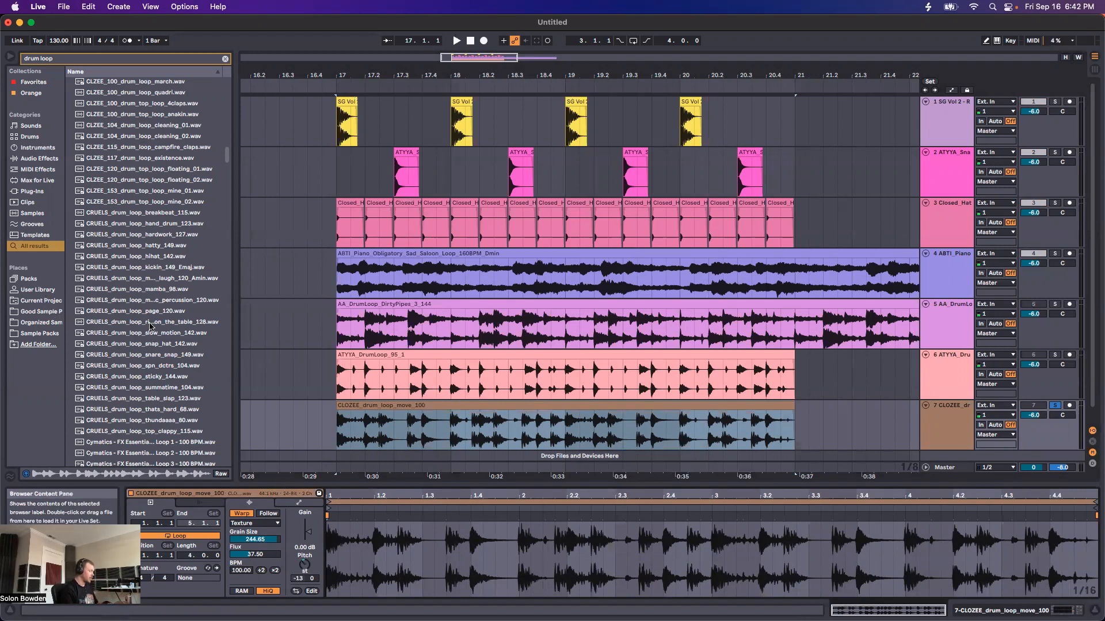
Search the browser for "sg bass" and add SG - Vol 1 - Crunchy Neuro Bass F 1.wav at bar 17 on a new track
key("super+f")
type("sg bass")
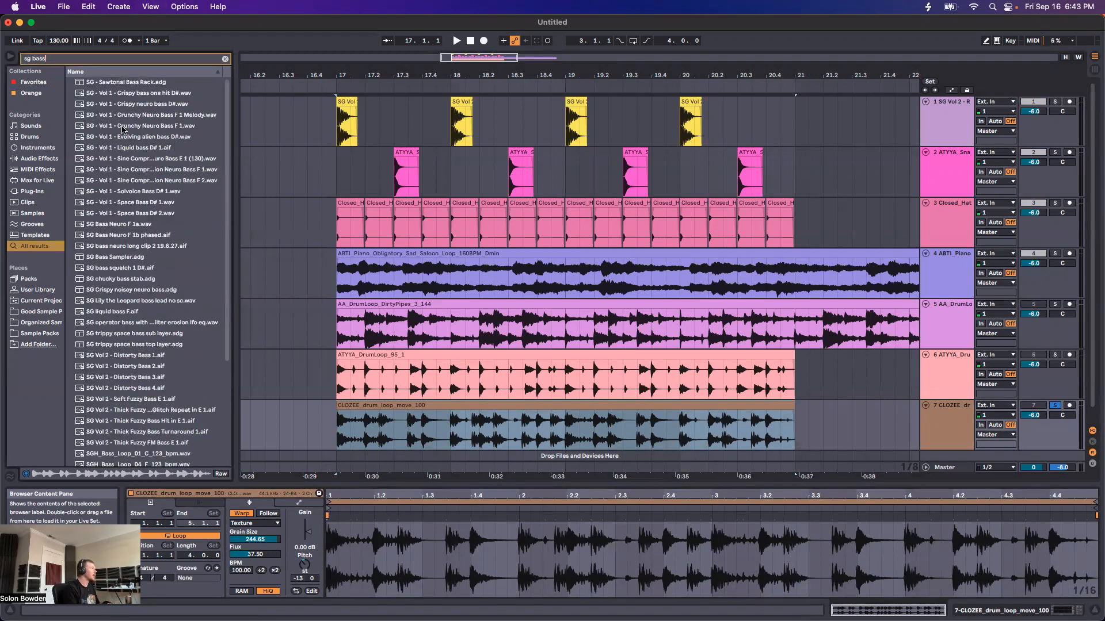
left_click(120, 126)
left_click_drag(428, 267, 341, 440)
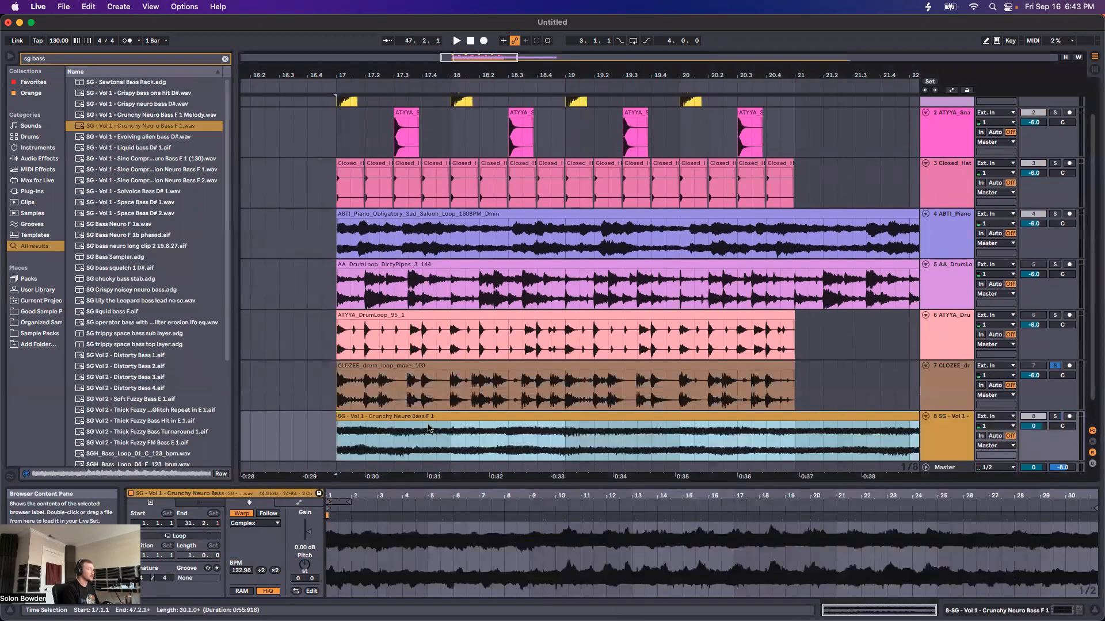
Solo the new Crunchy Neuro Bass track and play its clip from bar 17
scroll(482, 439, "down", 2)
key("s")
key("space")
key("space")
Audition the bass clip transposed up 1 semitone, and set its pitch to -3 semitones during playback
left_click(304, 565)
key("Up")
key("space")
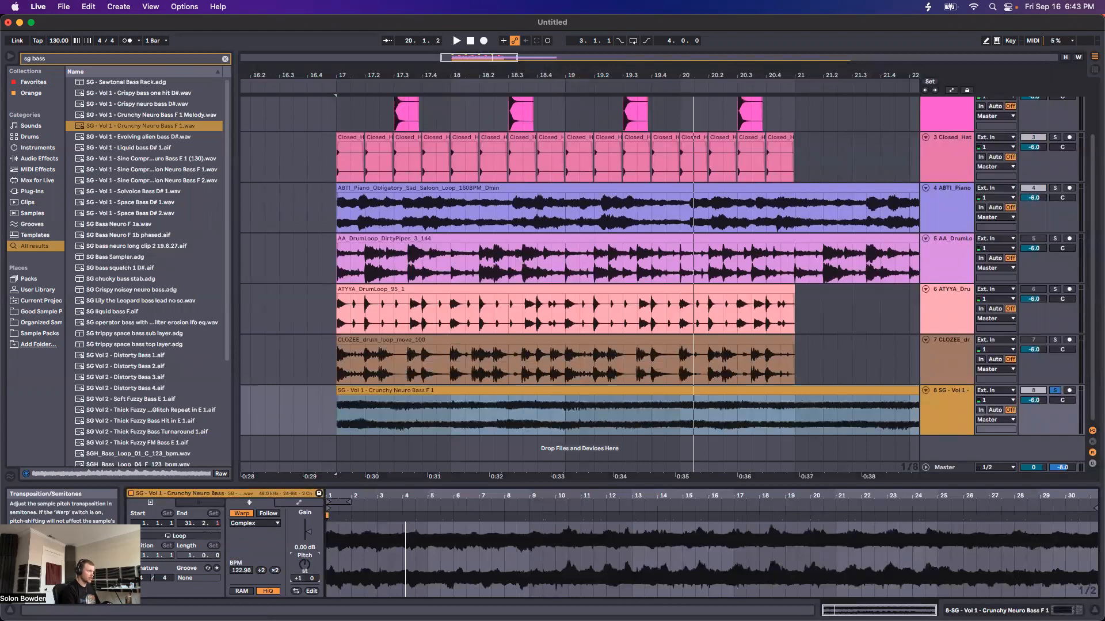
key("space")
left_click_drag(305, 565, 304, 552)
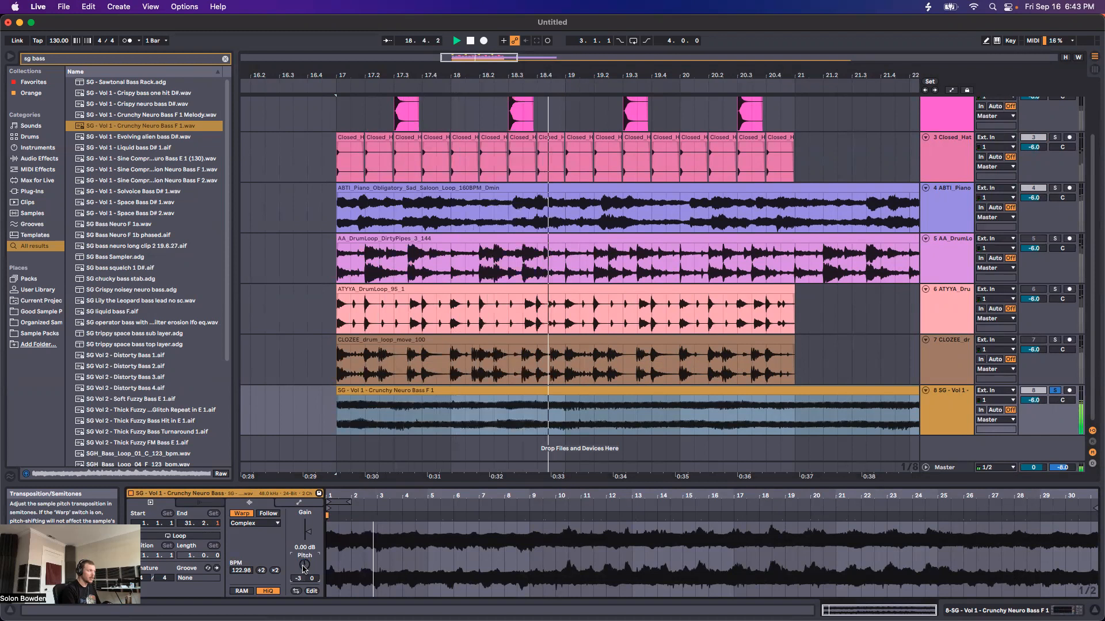
Change the bass clip's warp mode from Complex to Tones and play it from bar 17
left_click(254, 523)
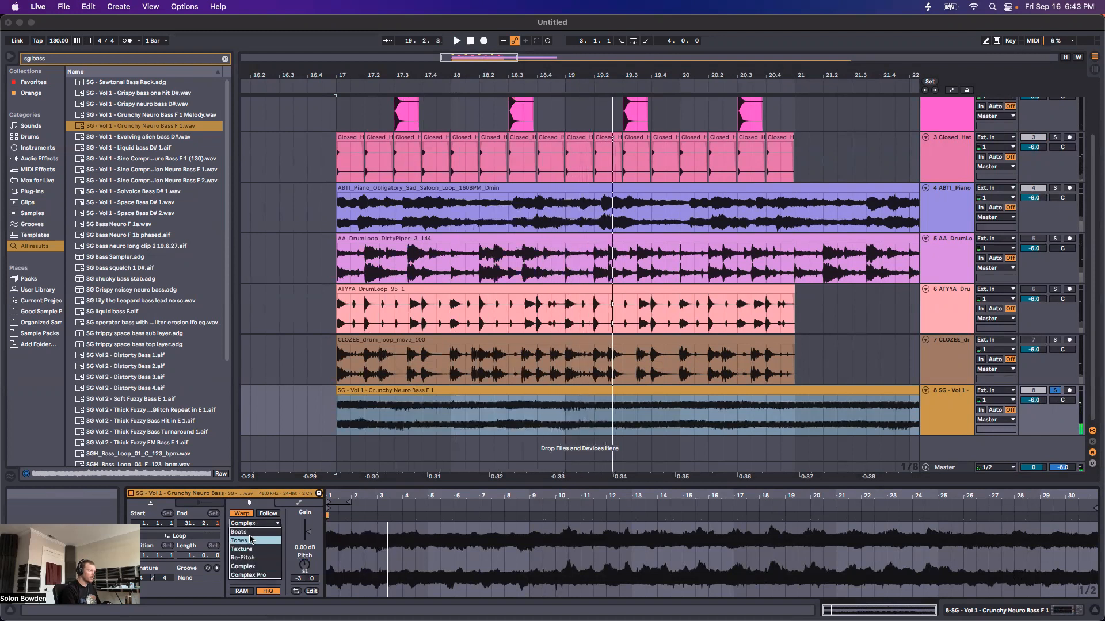
left_click(253, 534)
key("space")
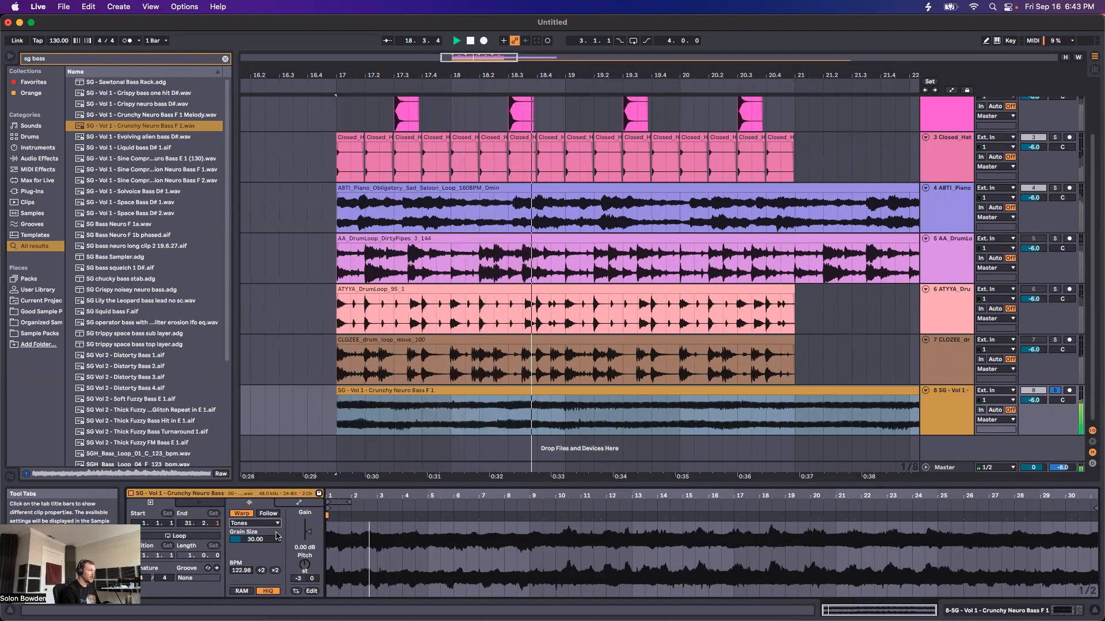
Turn off warping on the bass clip, play it unwarped and show its clip envelopes
left_click(243, 514)
key("space")
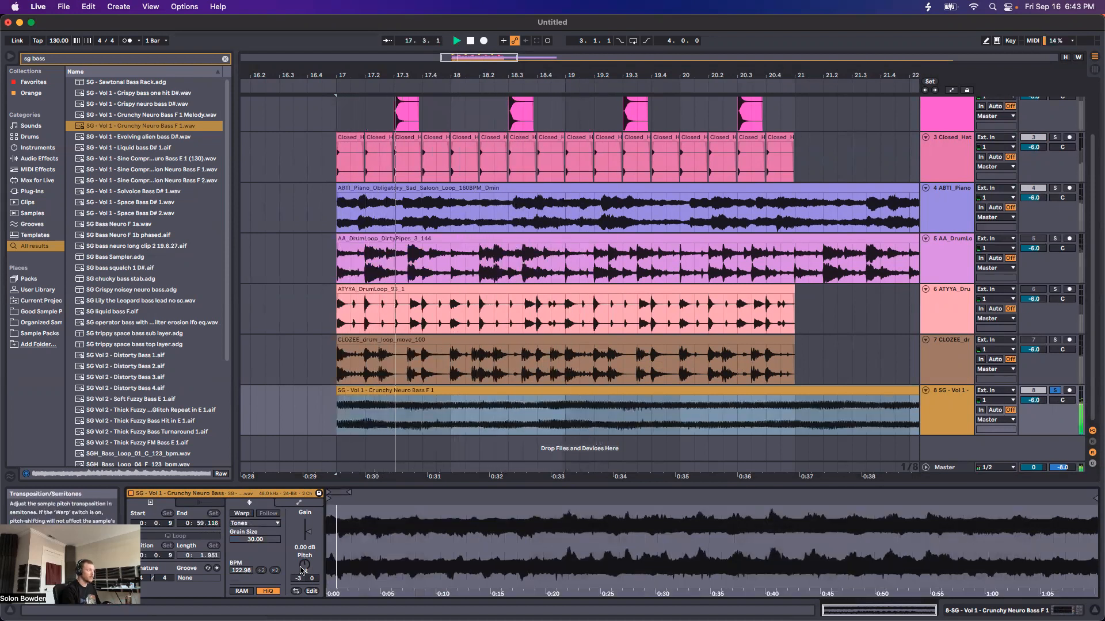
key("space")
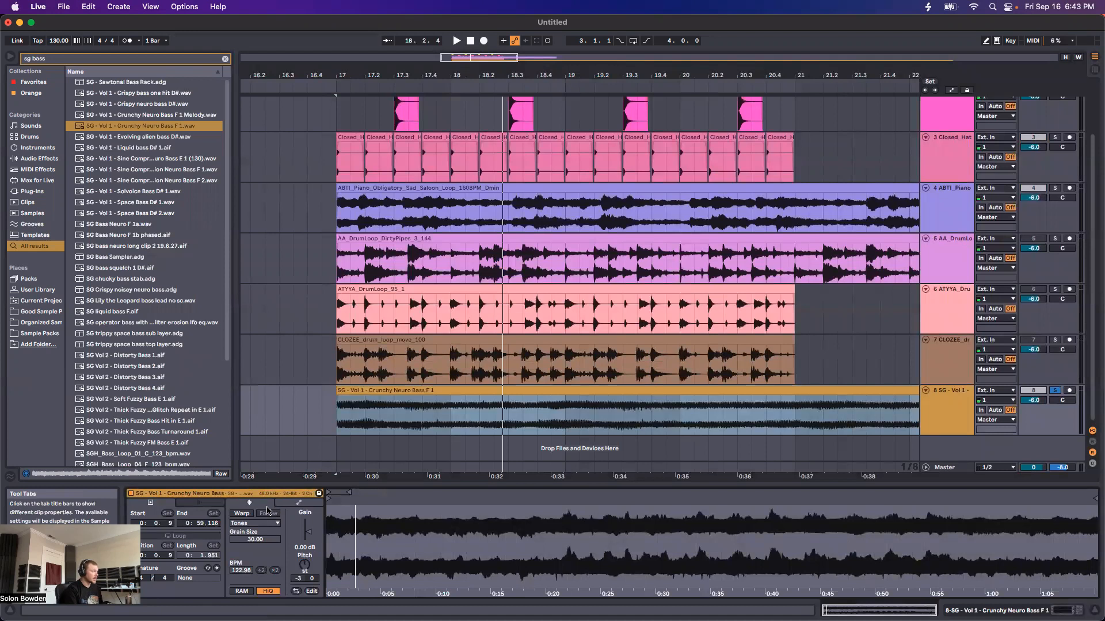
left_click(288, 503)
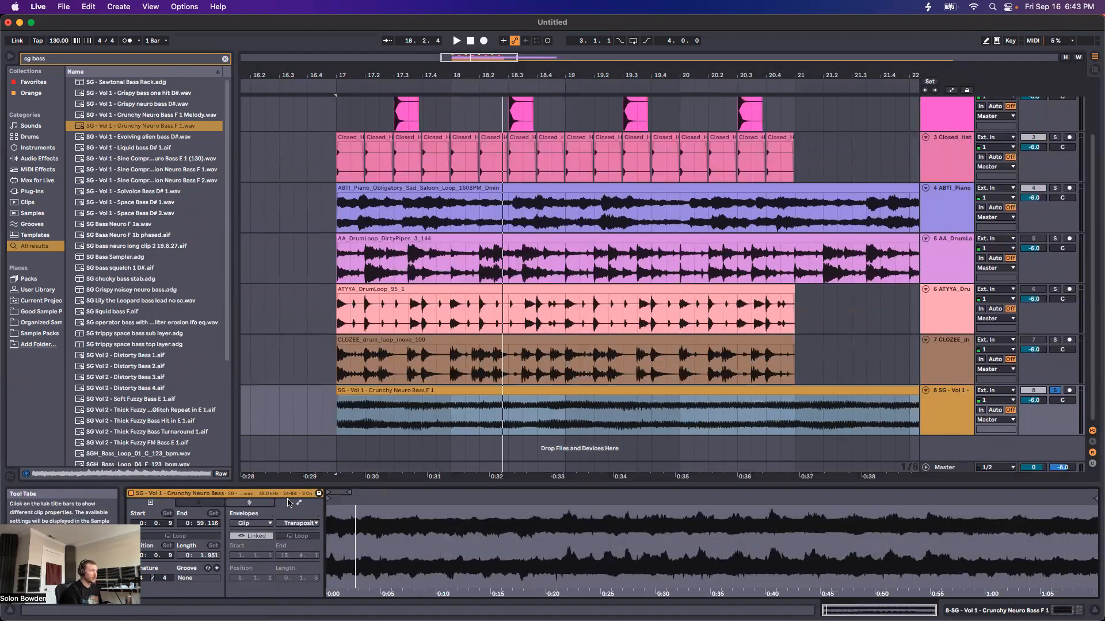
Place the insert marker at bar 17 on the piano track and turn off the bass track's solo
scroll(536, 395, "up", 3)
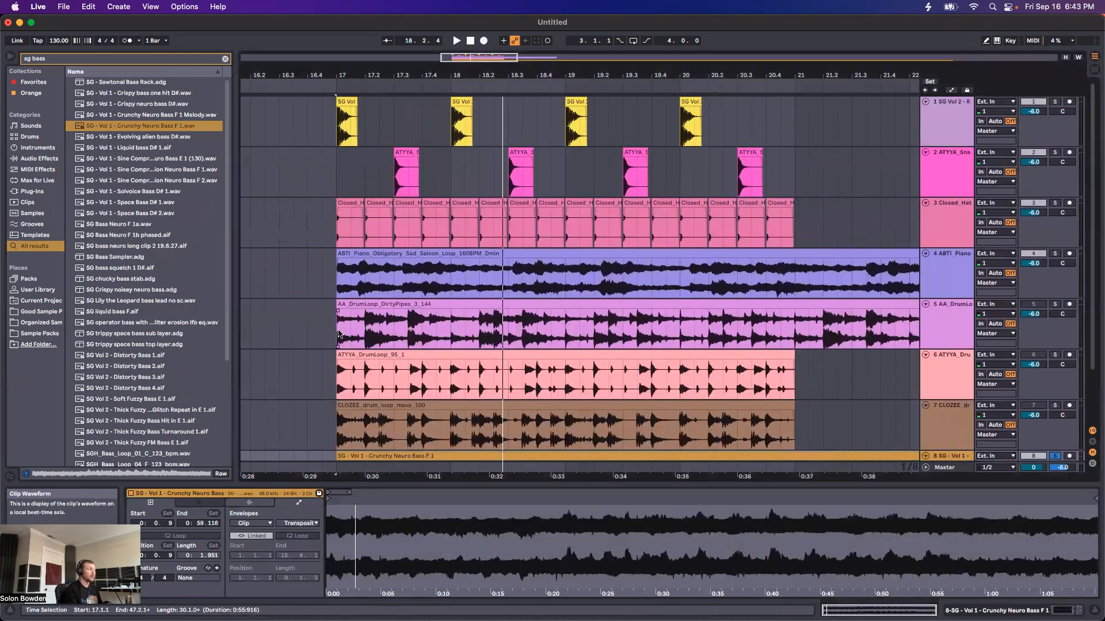
left_click(339, 334)
left_click(334, 279)
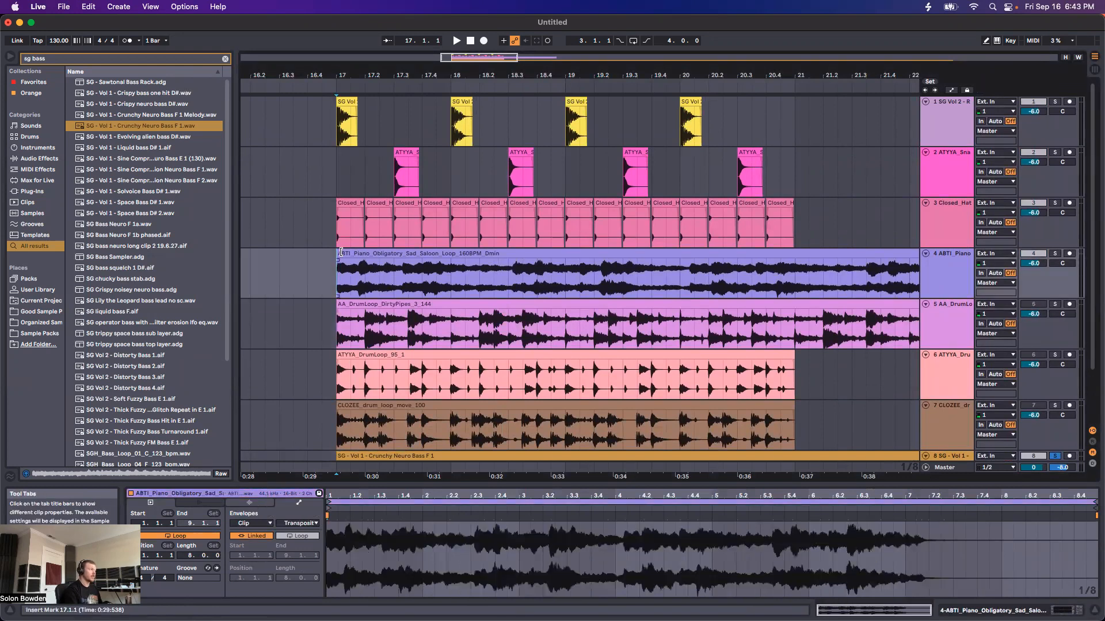
scroll(1033, 401, "down", 3)
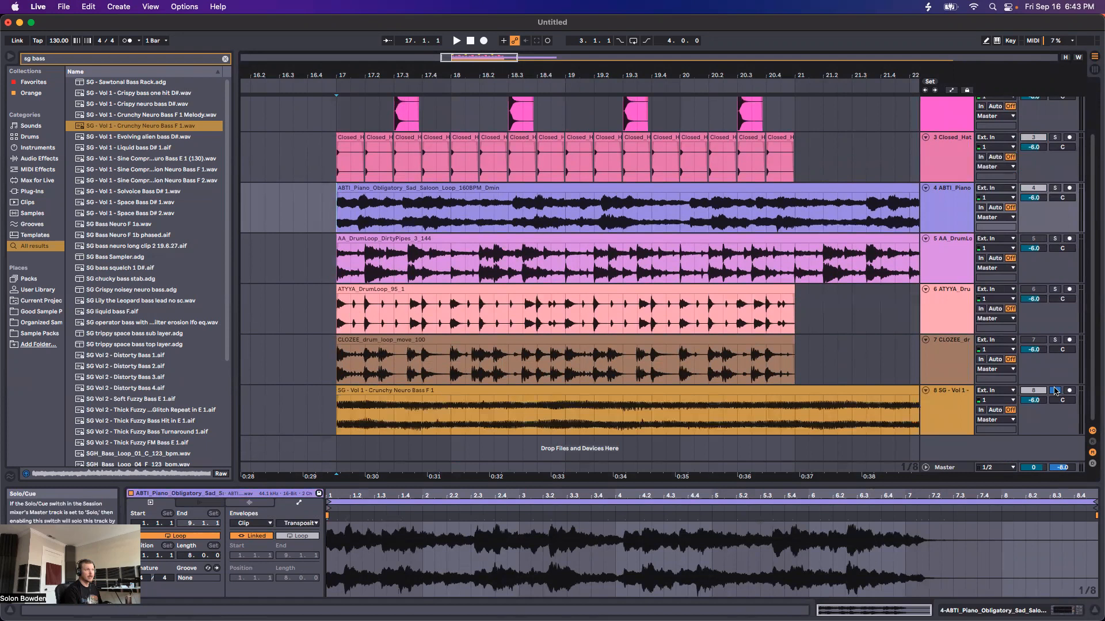
scroll(979, 390, "up", 1)
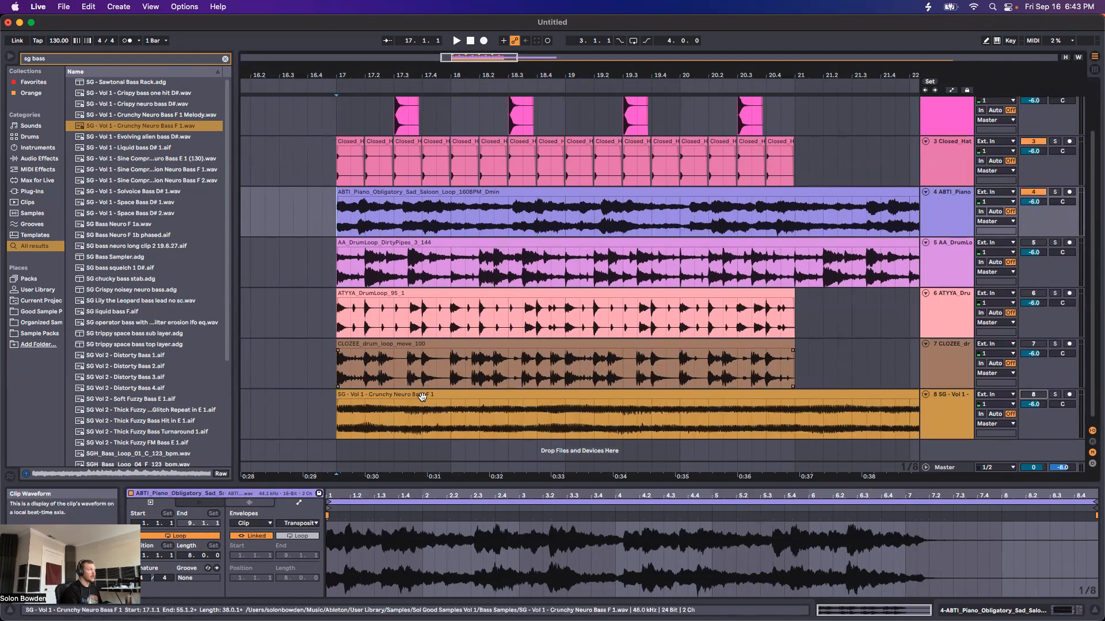
Move the Crunchy Neuro Bass track above the piano track and activate it in place of the piano track
left_click_drag(957, 403, 953, 198)
left_click(1029, 243)
left_click(1031, 193)
Show the bass track's devices and select its Crunchy Neuro Bass clip
double_click(960, 192)
double_click(523, 192)
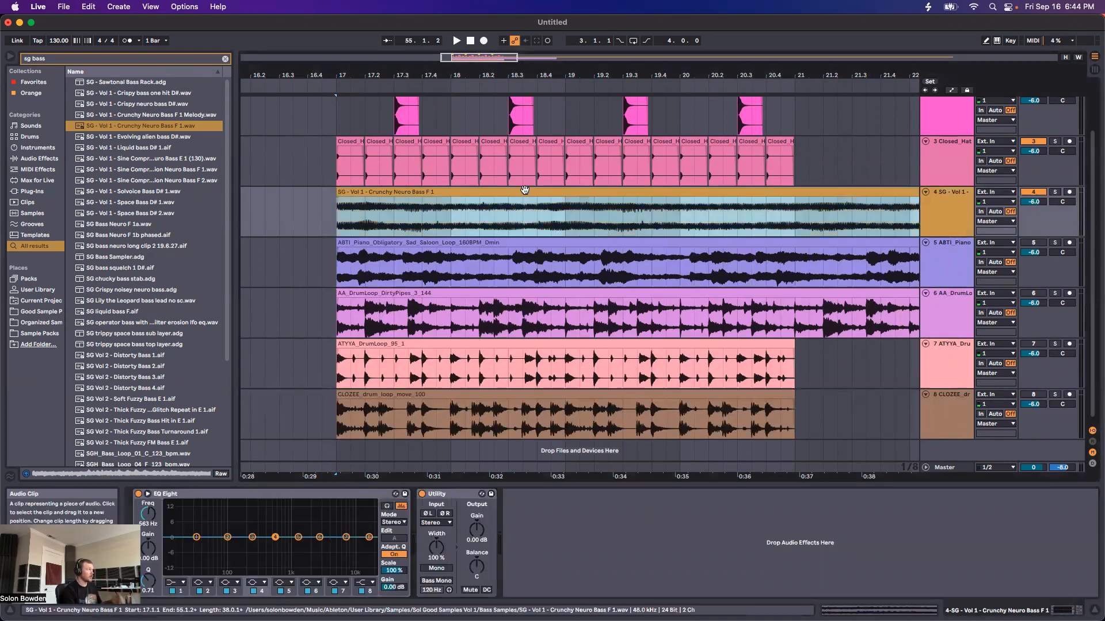
Show the Crunchy Neuro Bass clip's warp settings, and switch to its clip envelopes
left_click(245, 504)
left_click(241, 513)
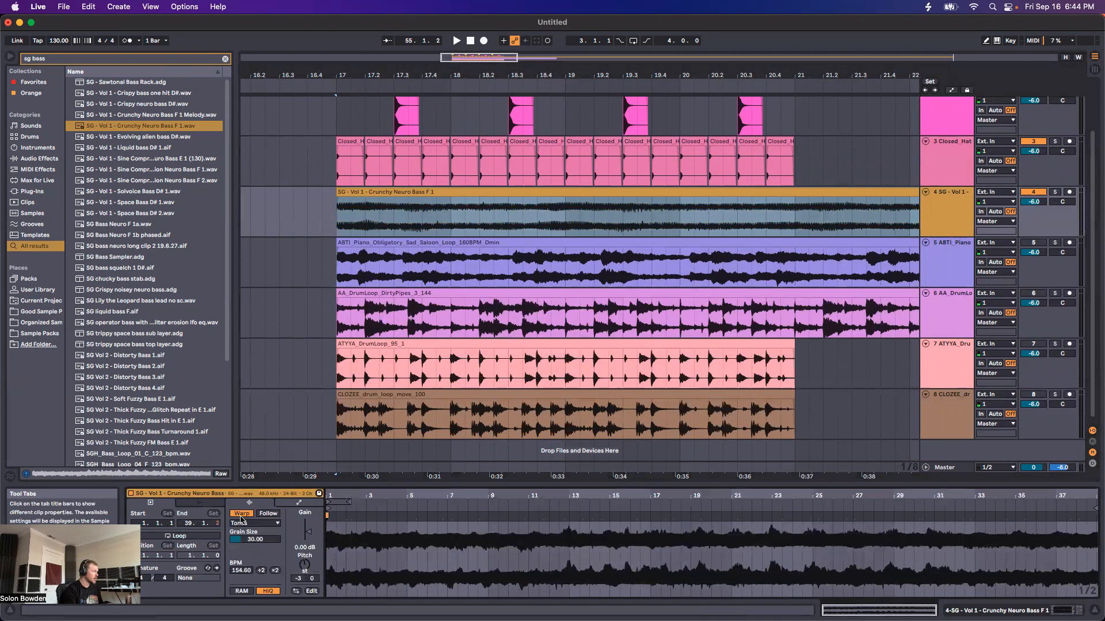
left_click(289, 505)
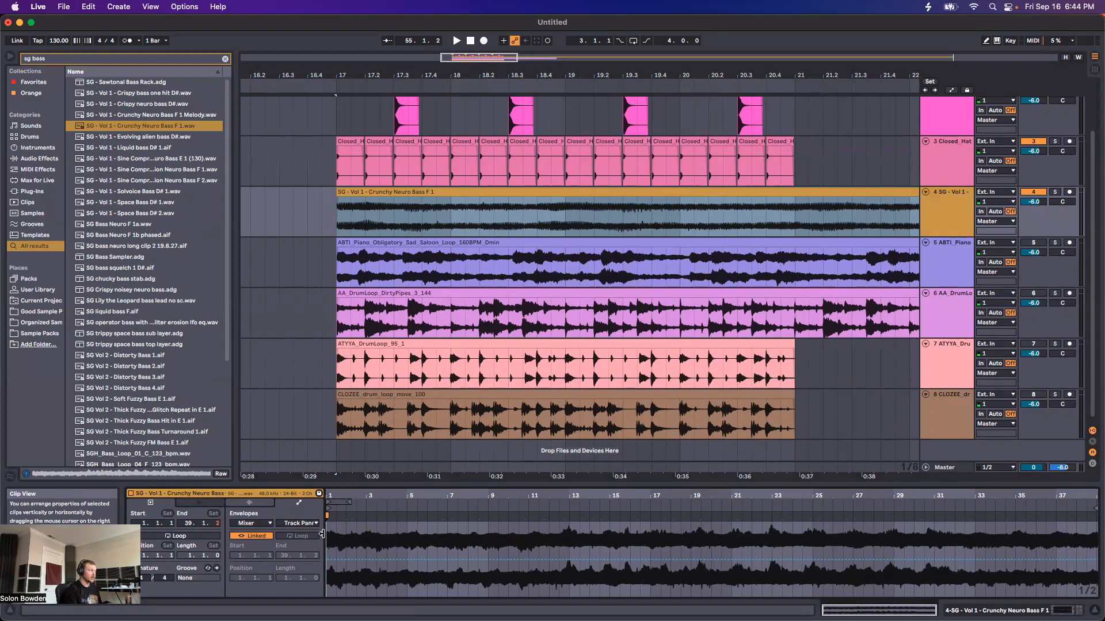
Narrow the clip property area into stacked sections, look through the Clip, Audio and Envelopes sections, and widen it back to tabs
left_click_drag(292, 535, 226, 537)
scroll(170, 540, "down", 5)
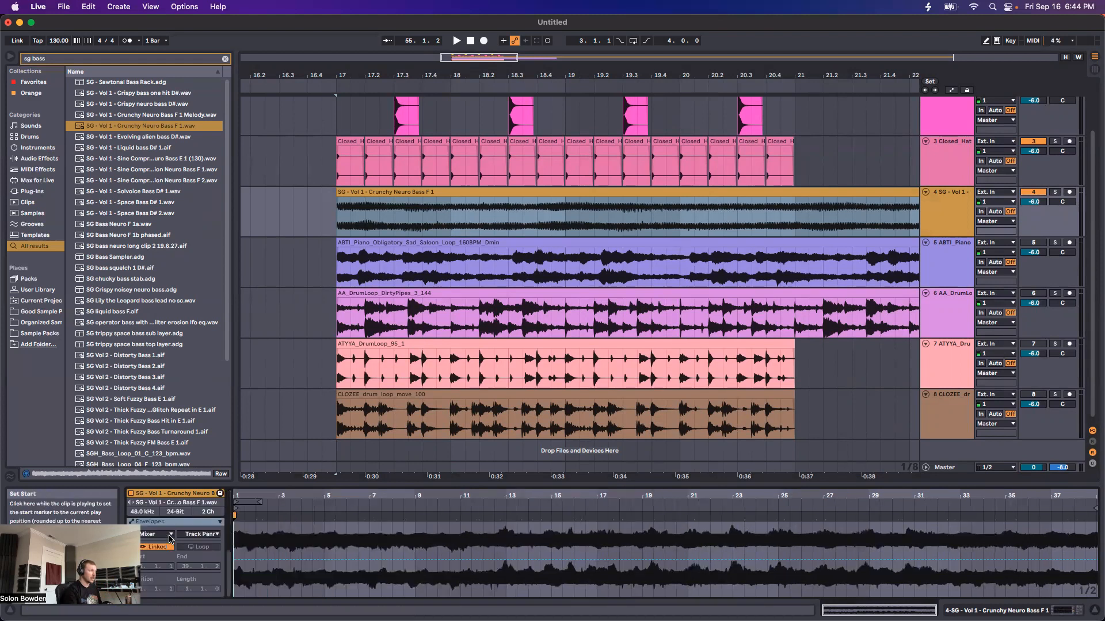
scroll(172, 541, "down", 3)
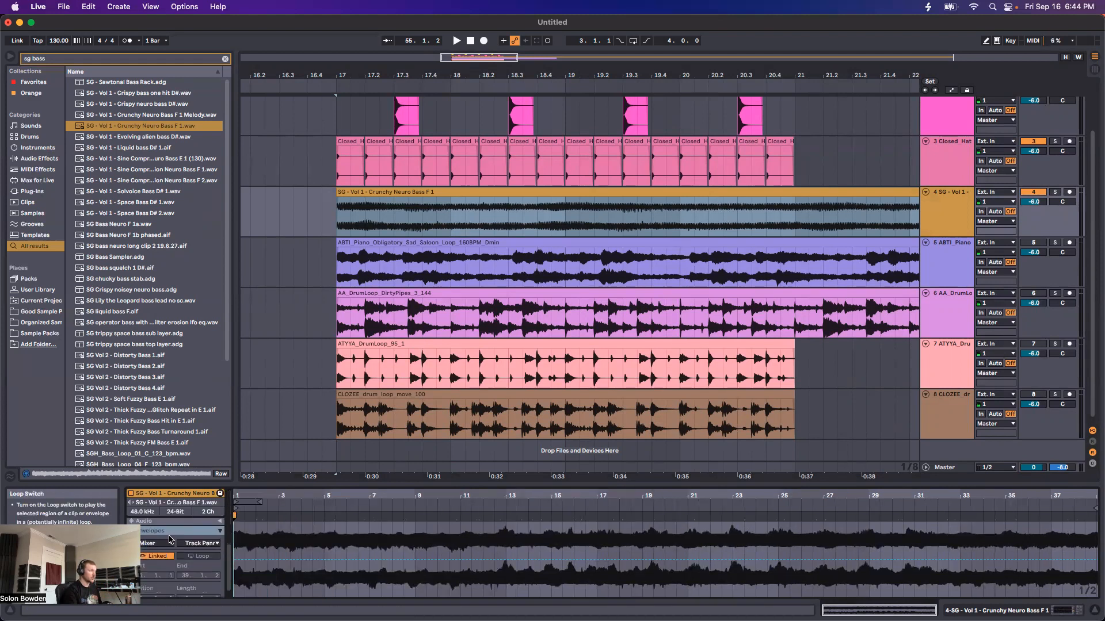
left_click(221, 521)
scroll(213, 534, "down", 5)
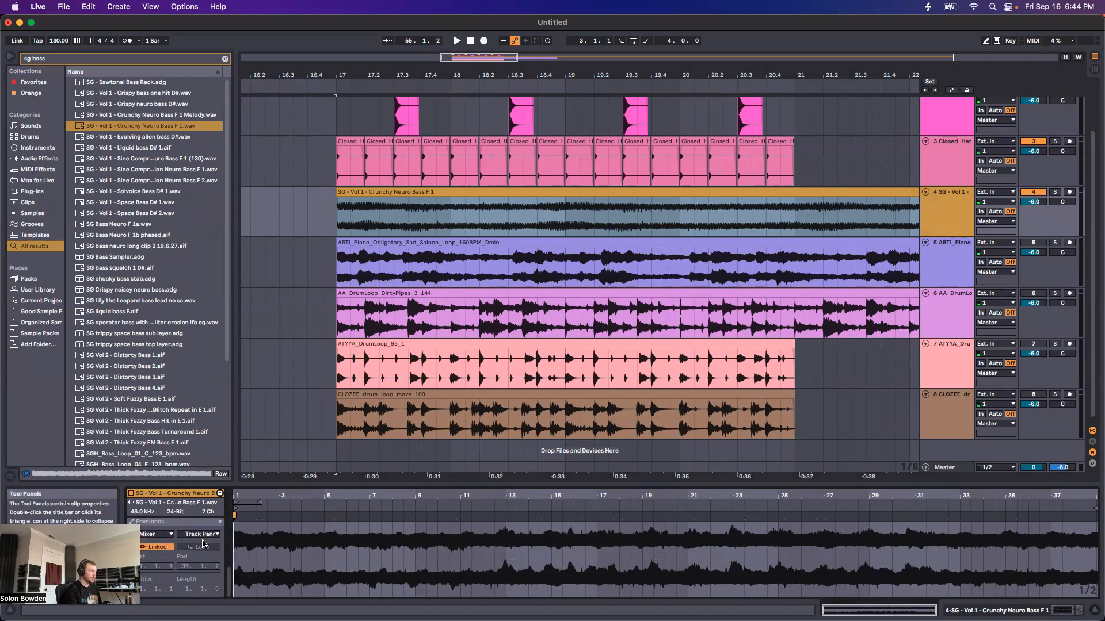
scroll(209, 539, "up", 10)
mouse_move(305, 485)
left_mouse_down()
mouse_move(319, 317)
mouse_move(299, 368)
mouse_move(299, 489)
left_mouse_up()
scroll(193, 516, "up", 3)
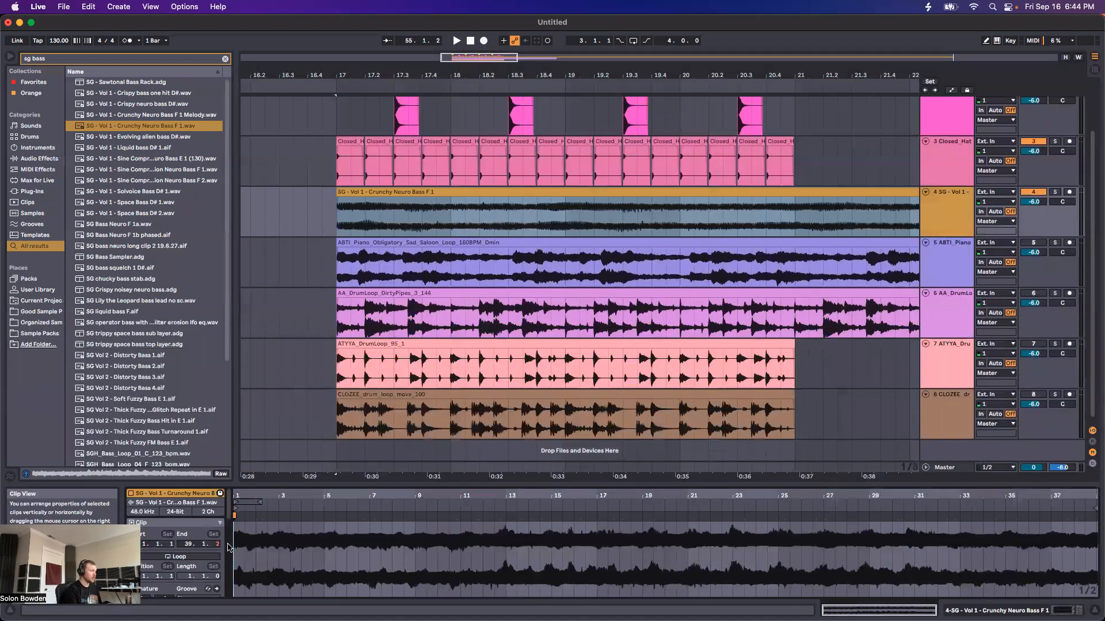
left_click_drag(232, 528, 327, 529)
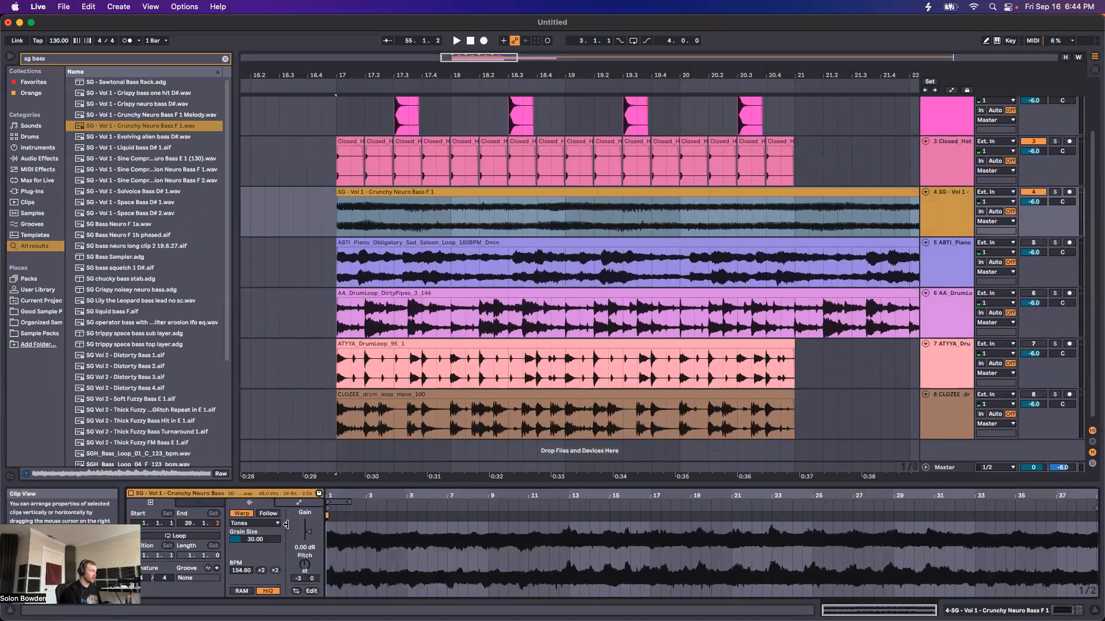
Return to the bass clip's envelopes, list the available envelope devices and choose Clip
left_click(297, 504)
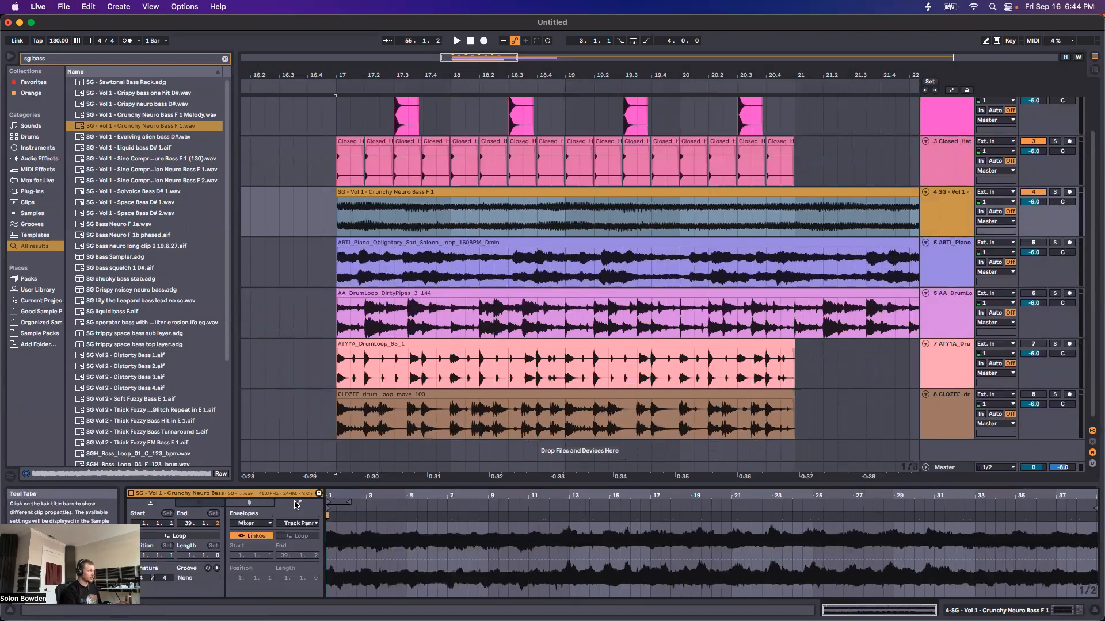
left_click(257, 524)
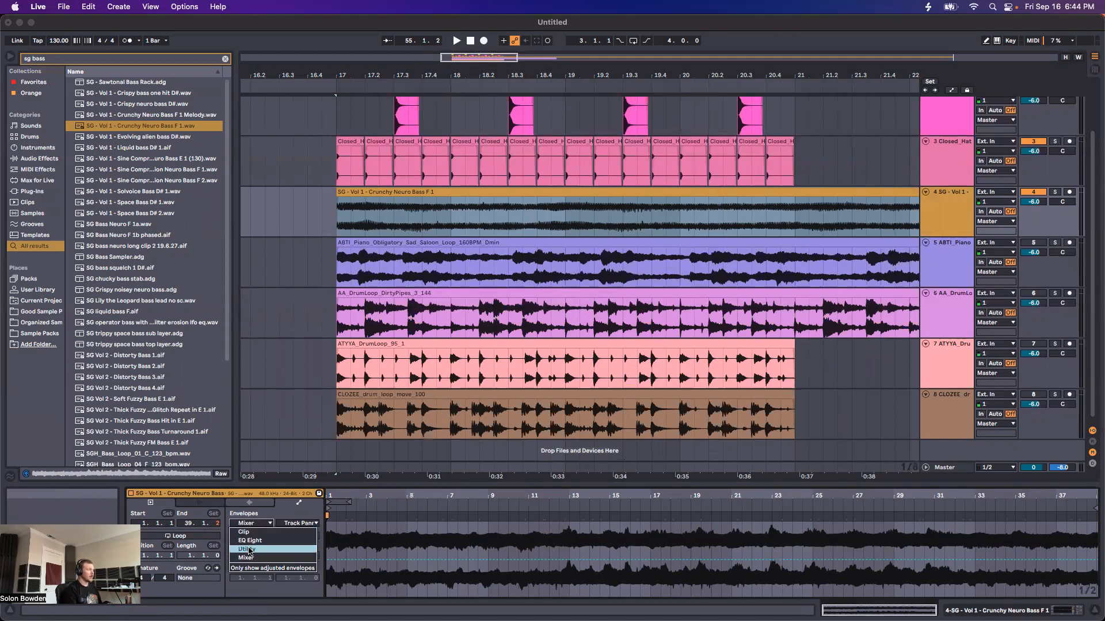
left_click(248, 532)
Turn on the automation lanes, show Utility's Stereo Width on the bass track, and open the same envelope in the bass clip
left_click(944, 222)
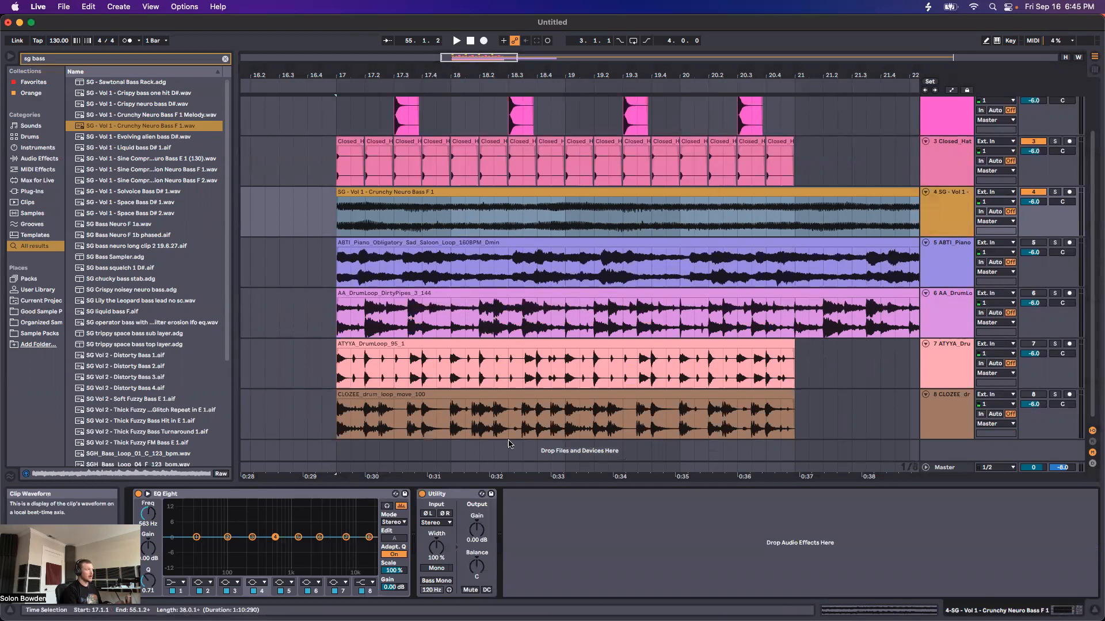
key("a")
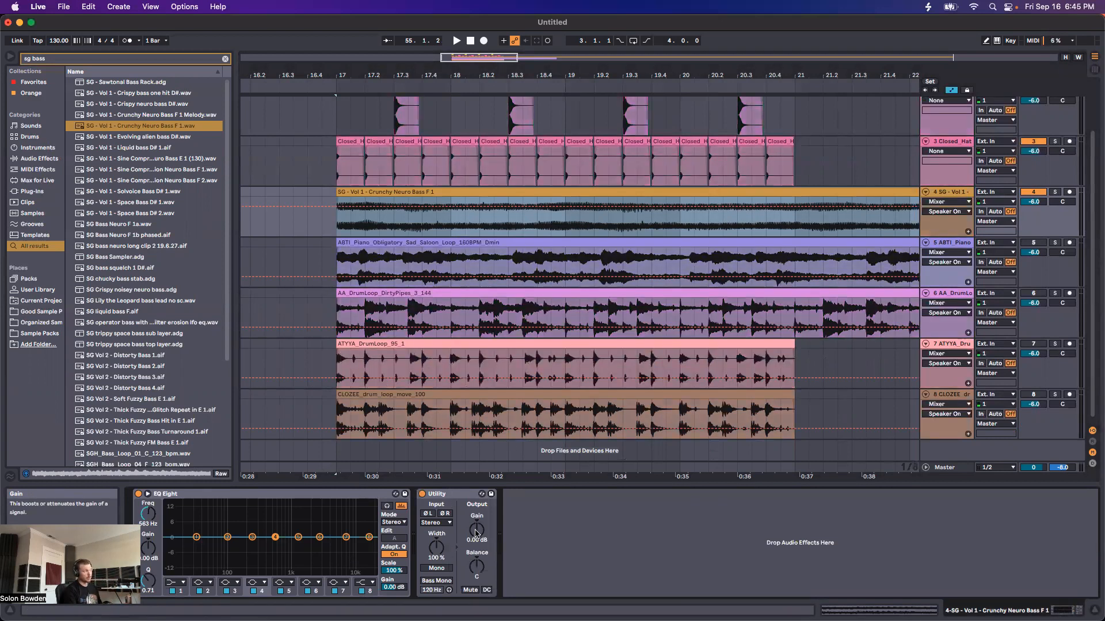
left_click(476, 533)
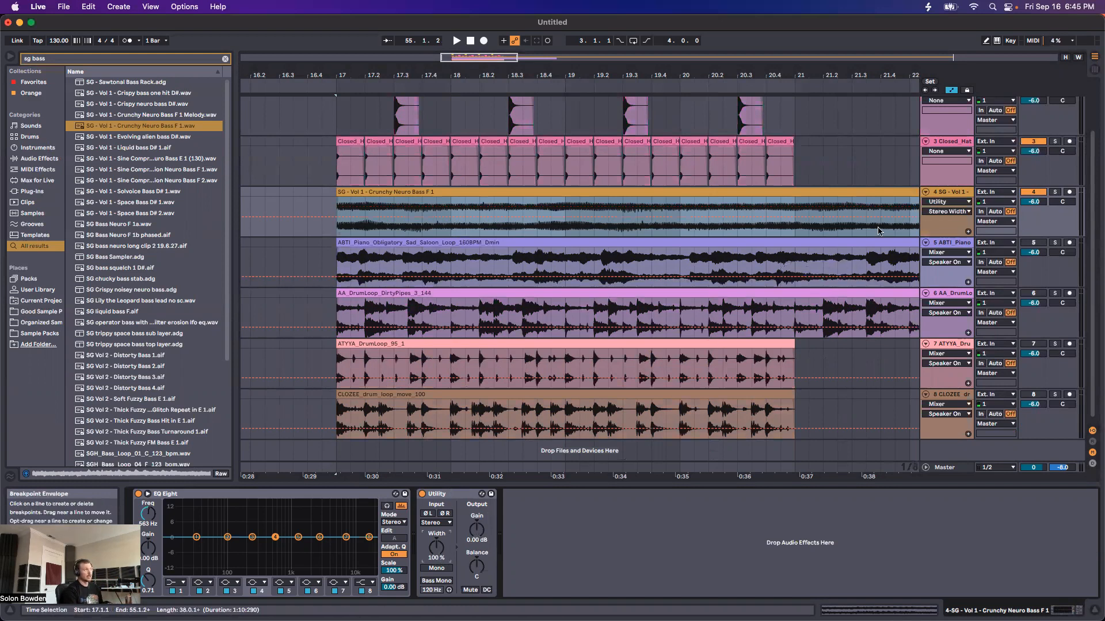
double_click(902, 192)
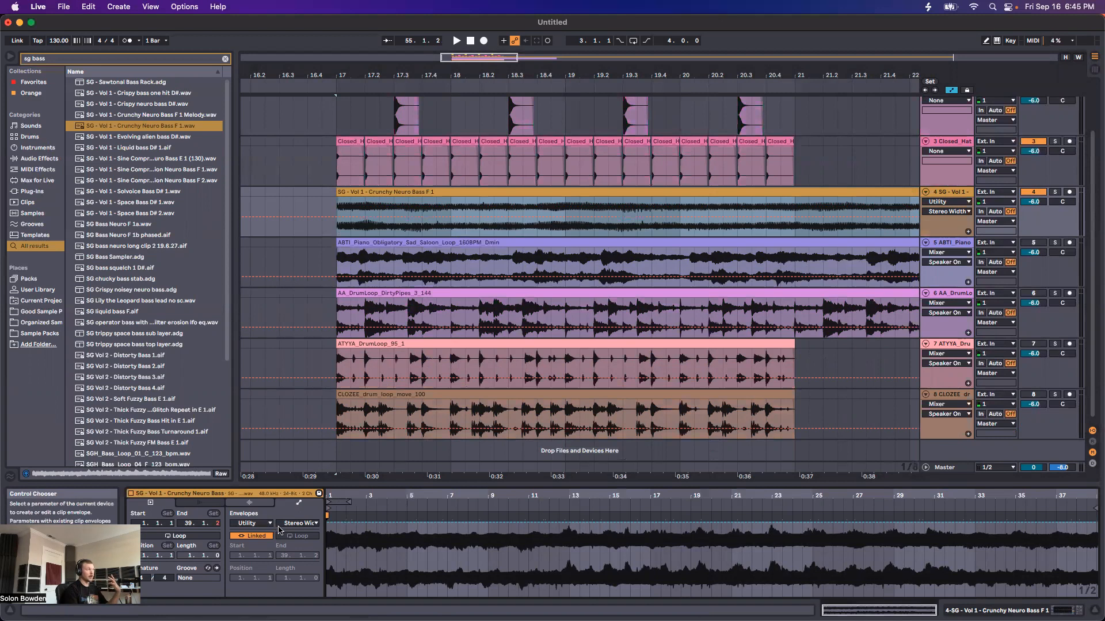
Adjust Utility's Gain and reset it to 0 dB, and draw a falling Utility Gain envelope to about 37% in the bass clip
key("shift+Tab")
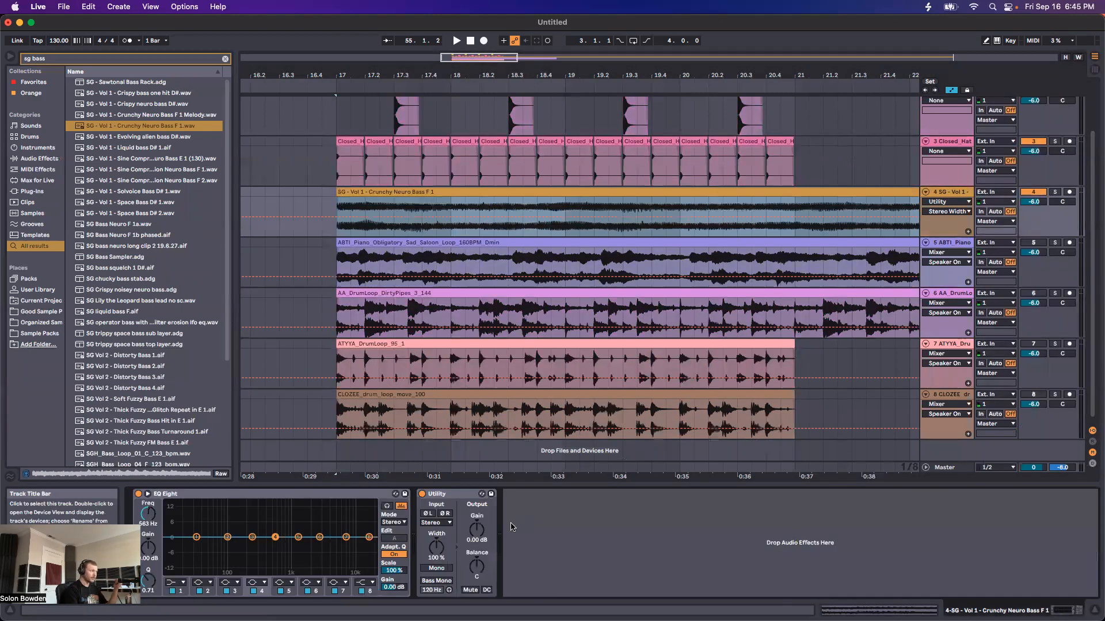
left_click_drag(476, 531, 476, 530)
key("Delete")
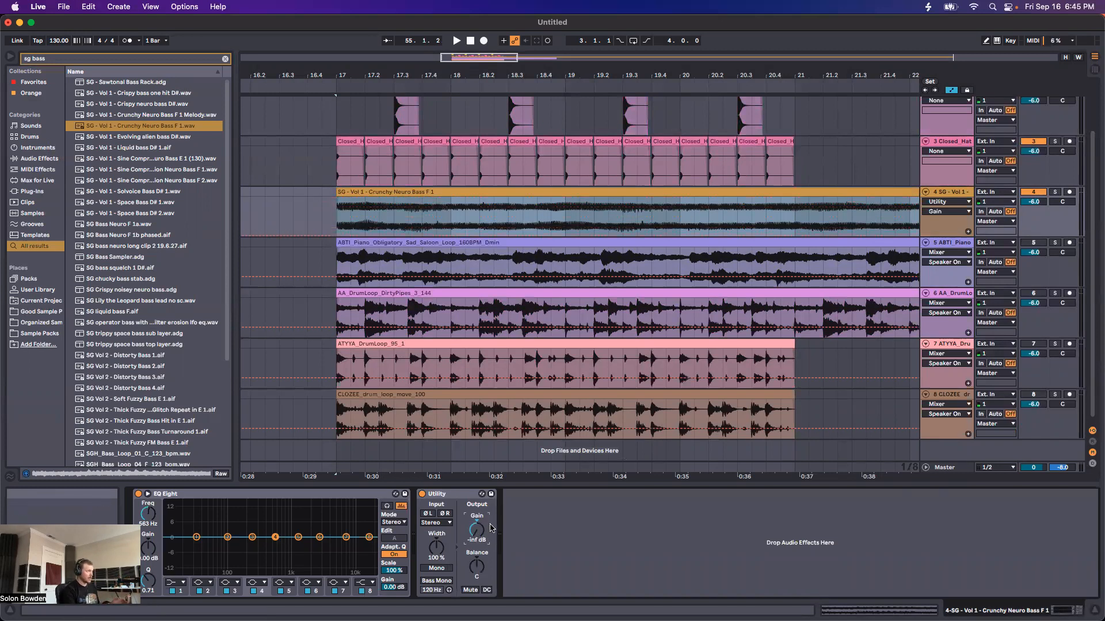
double_click(815, 190)
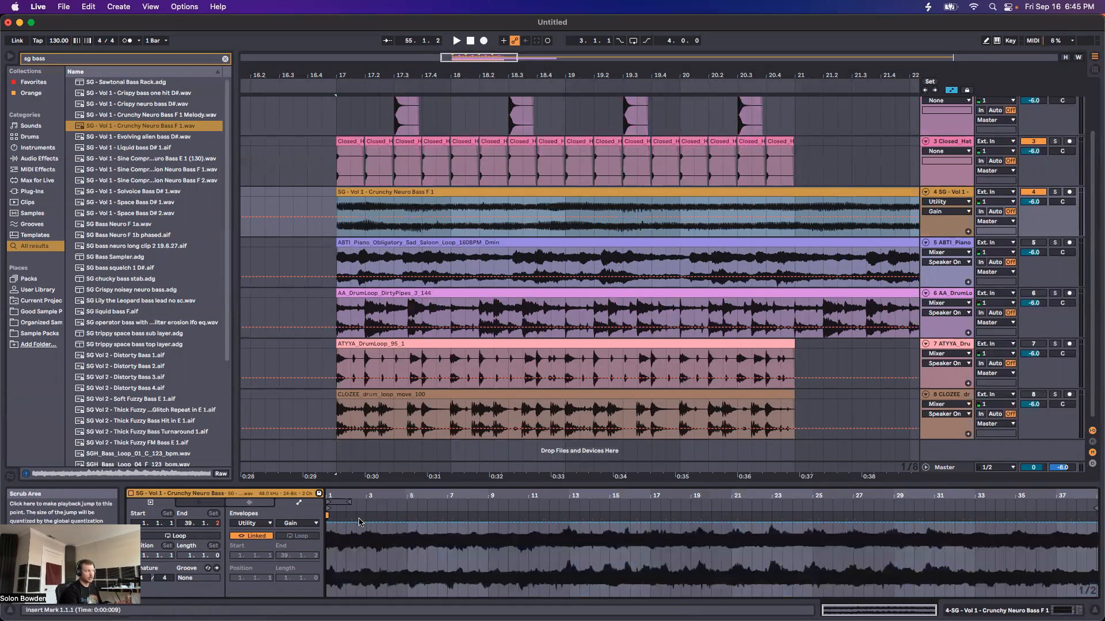
left_click(949, 192)
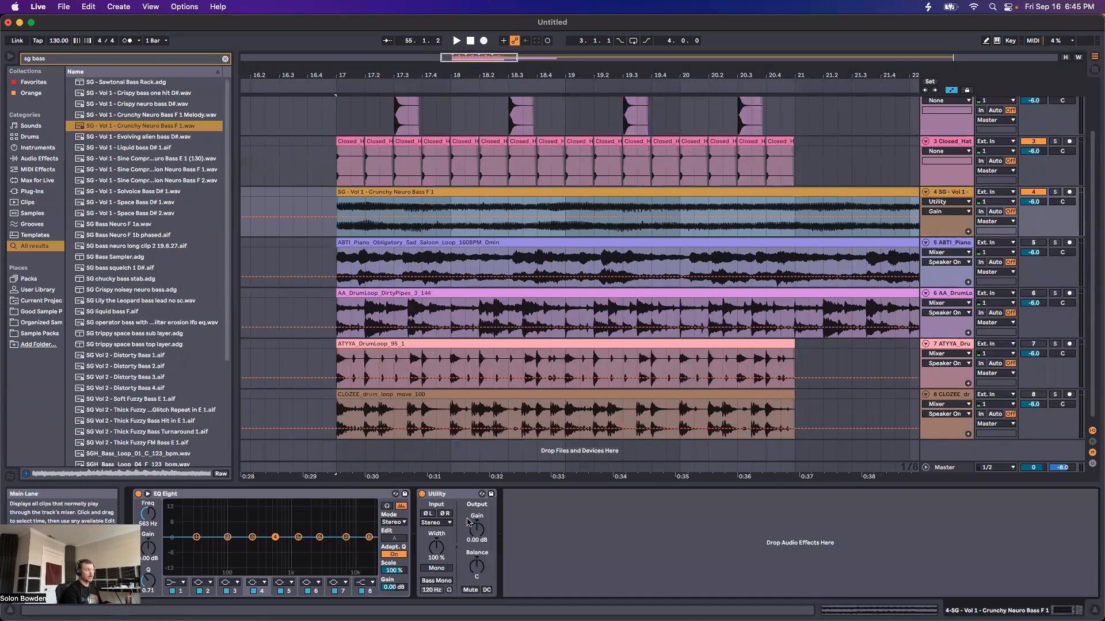
double_click(586, 192)
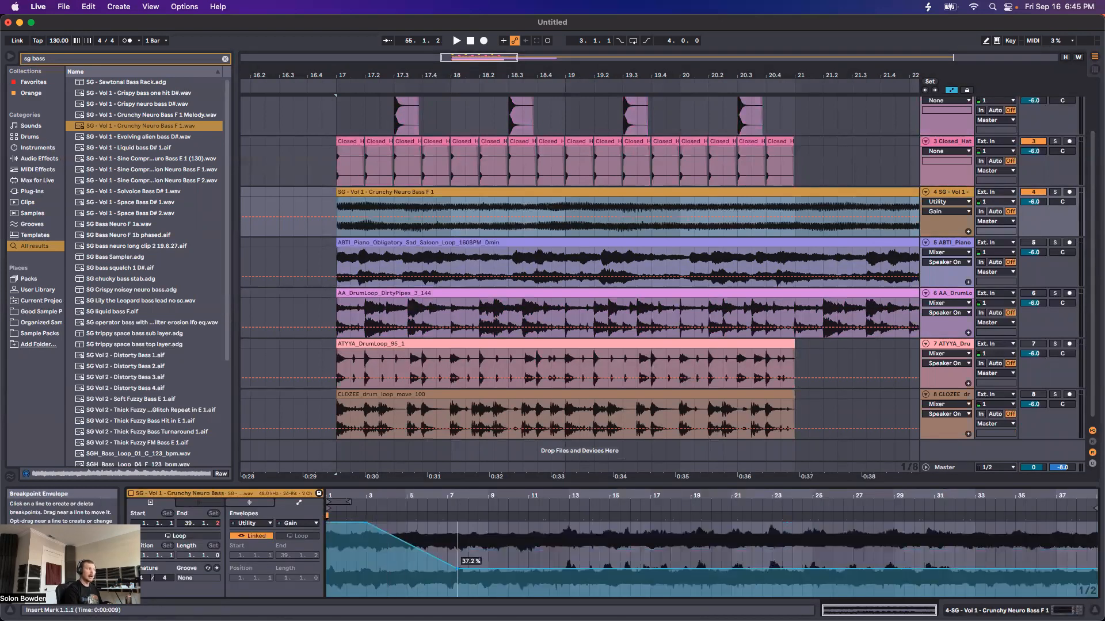
Draw a drop to -50% in the bass clip's EQ Eight 6 Gain B envelope, and undo it
left_click(253, 523)
left_click(250, 540)
left_click(289, 524)
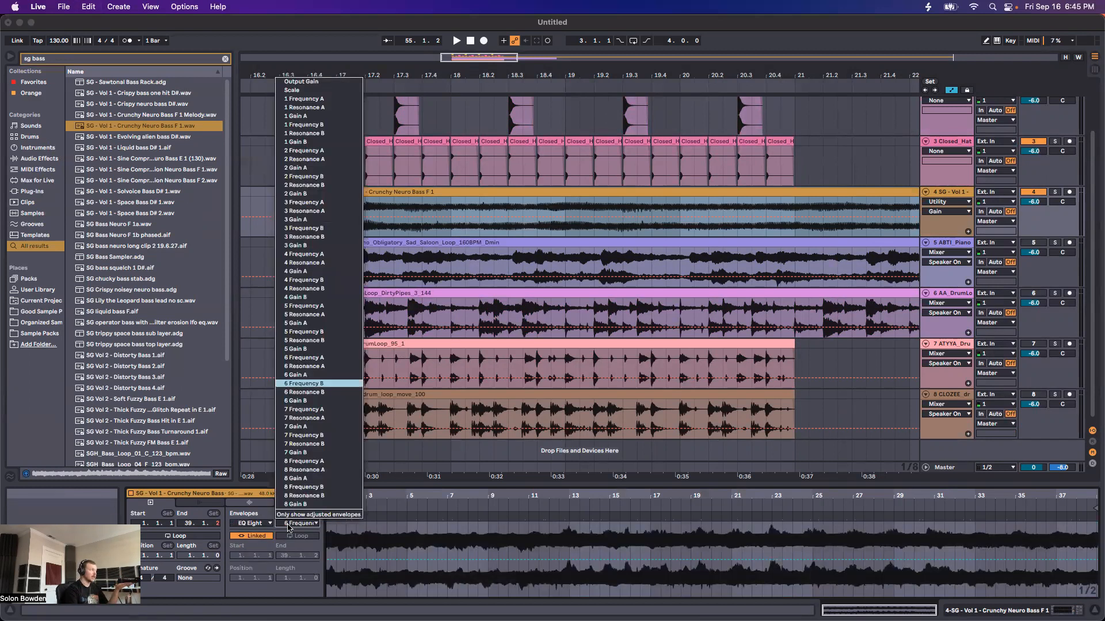
left_click(296, 401)
left_click(375, 560)
left_click_drag(387, 559, 406, 596)
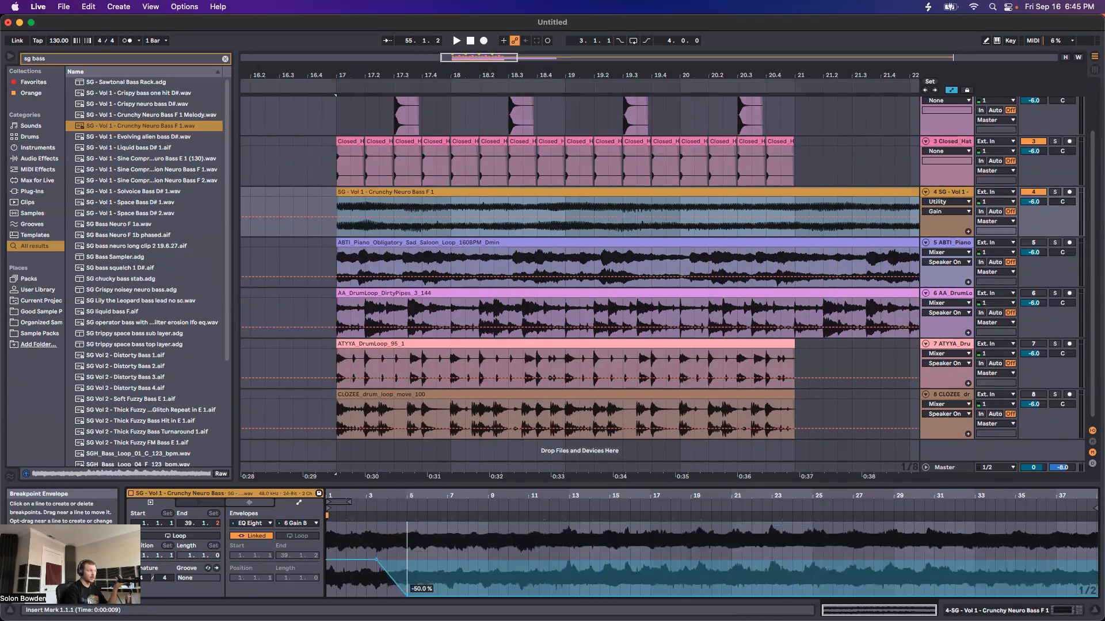
key("super+z")
key("super+z")
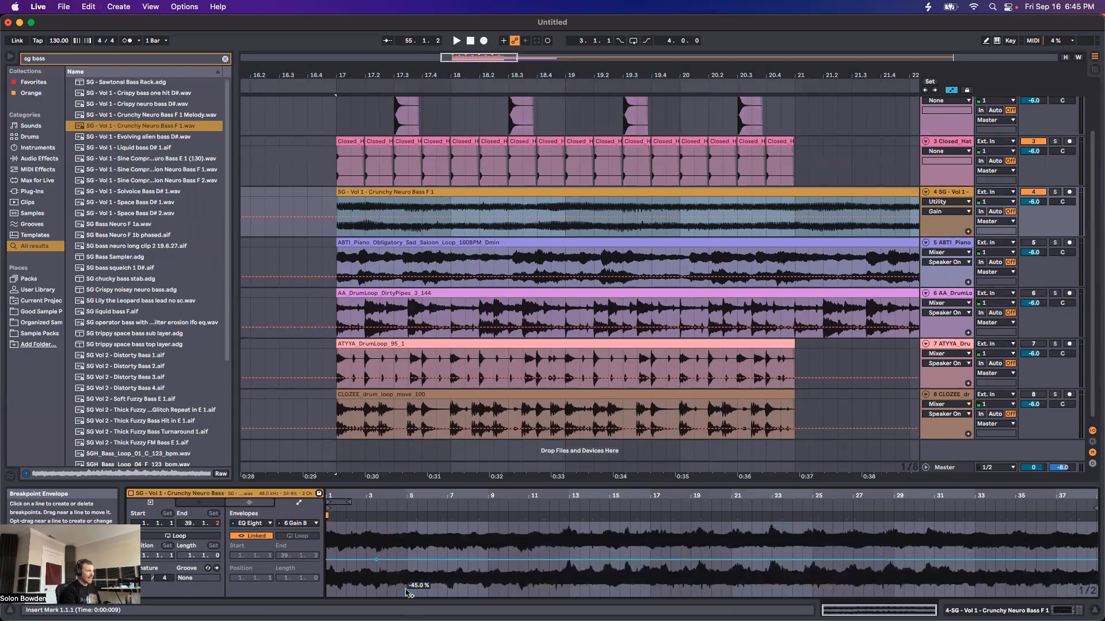
Show the bass clip's Transposition envelope, split the clip at 17.4.1 and move the second piece past bar 20
left_click(262, 524)
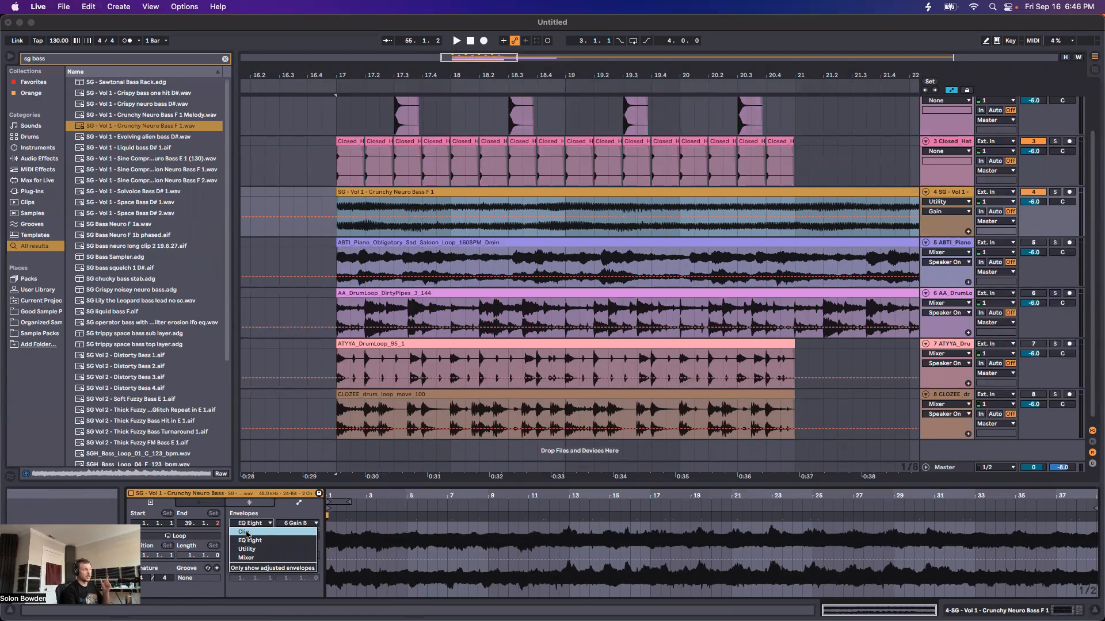
left_click(247, 532)
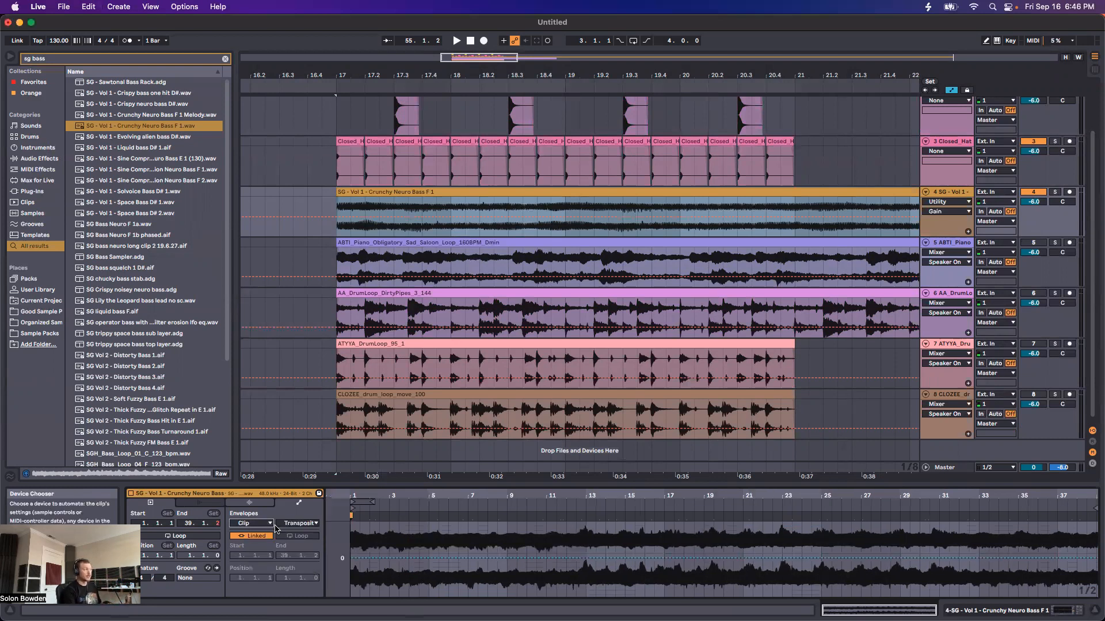
left_click(340, 224)
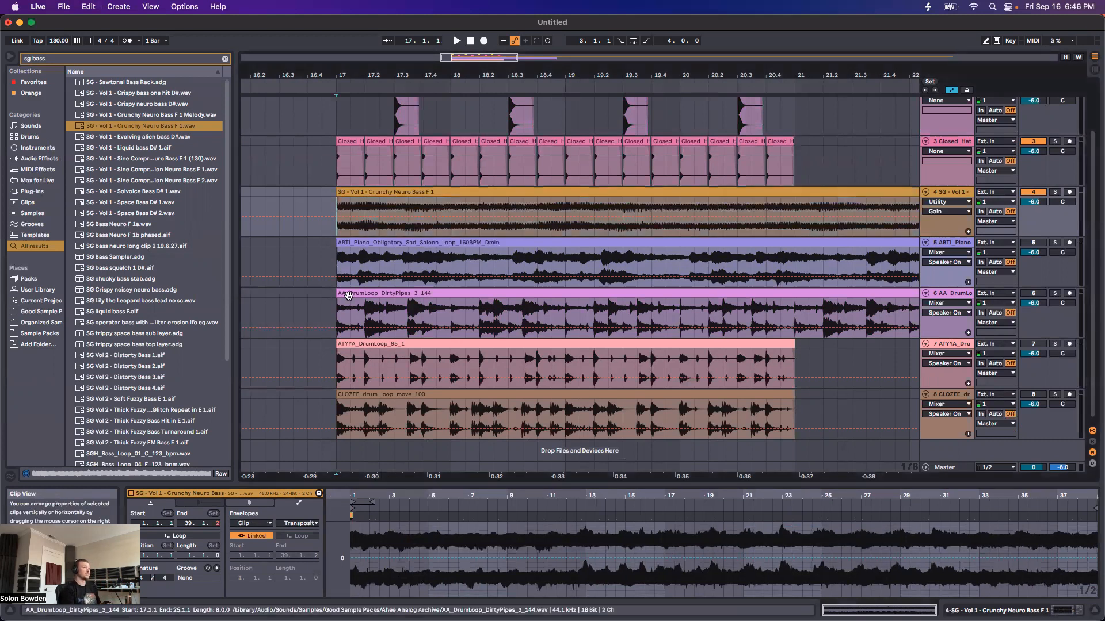
scroll(370, 204, "down", 2)
key("super+e")
left_click_drag(418, 193, 655, 192)
left_click(340, 205)
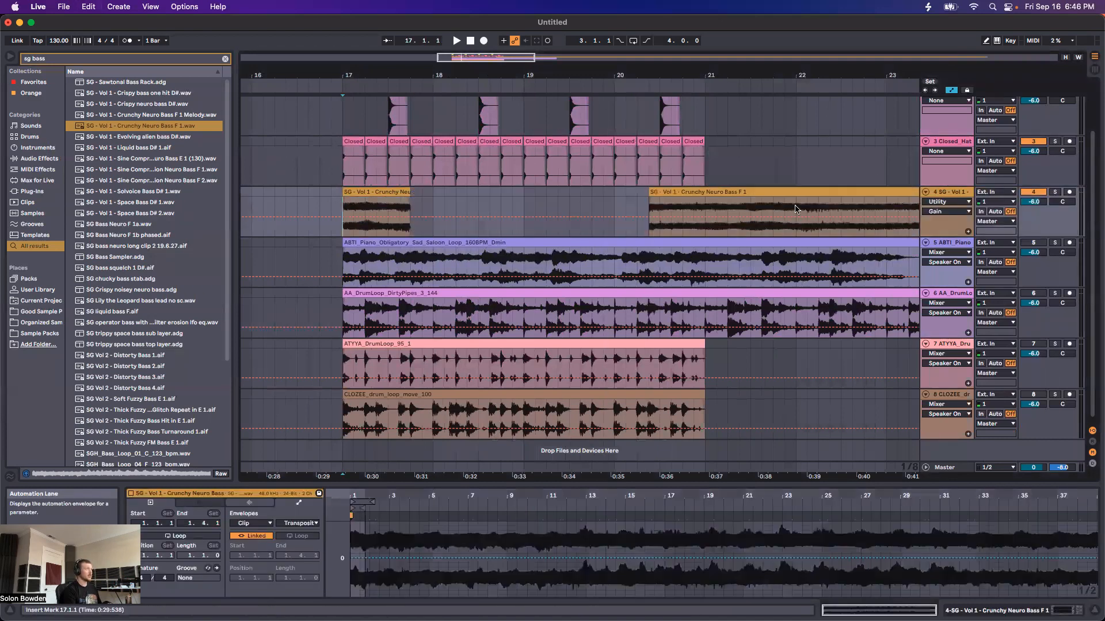
Play the first bass piece from bar 17, extend its end to bar 18 and play it again
left_click(370, 209)
key("space")
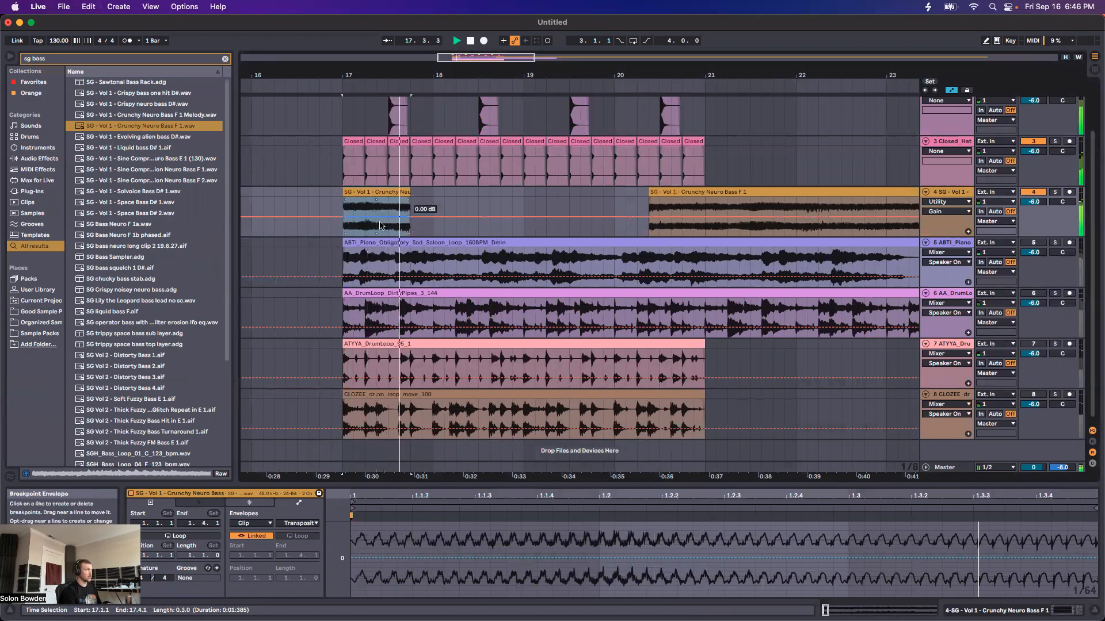
left_click_drag(410, 193, 432, 192)
key("space")
key("space")
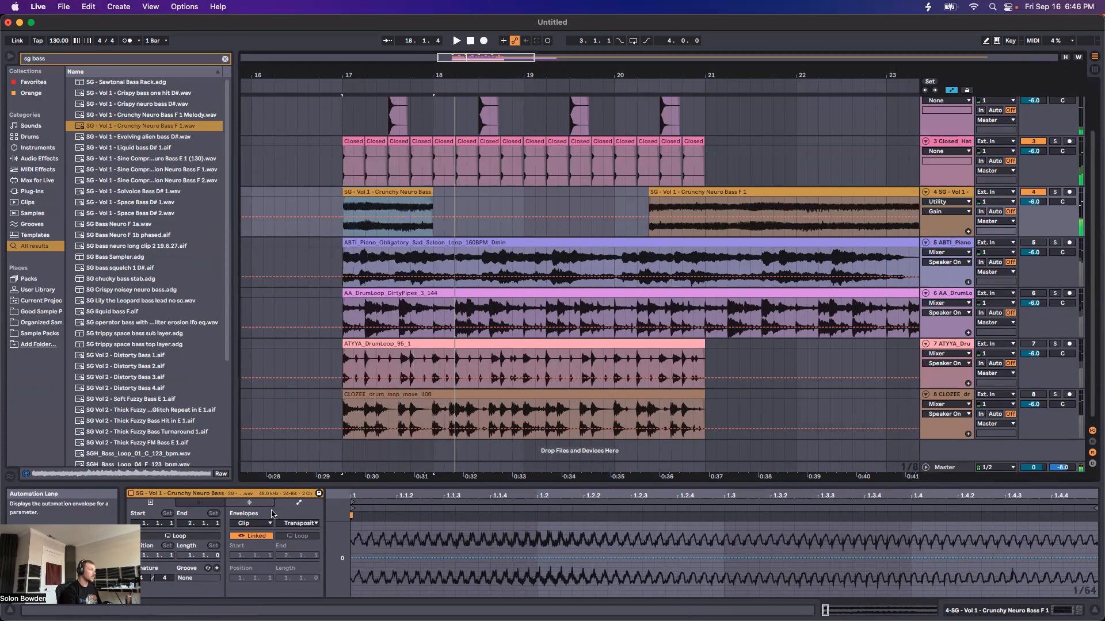
Draw a Transposition envelope in the first bass piece rising to +7 st, dipping below zero and returning to 0, and play it
left_click(357, 558)
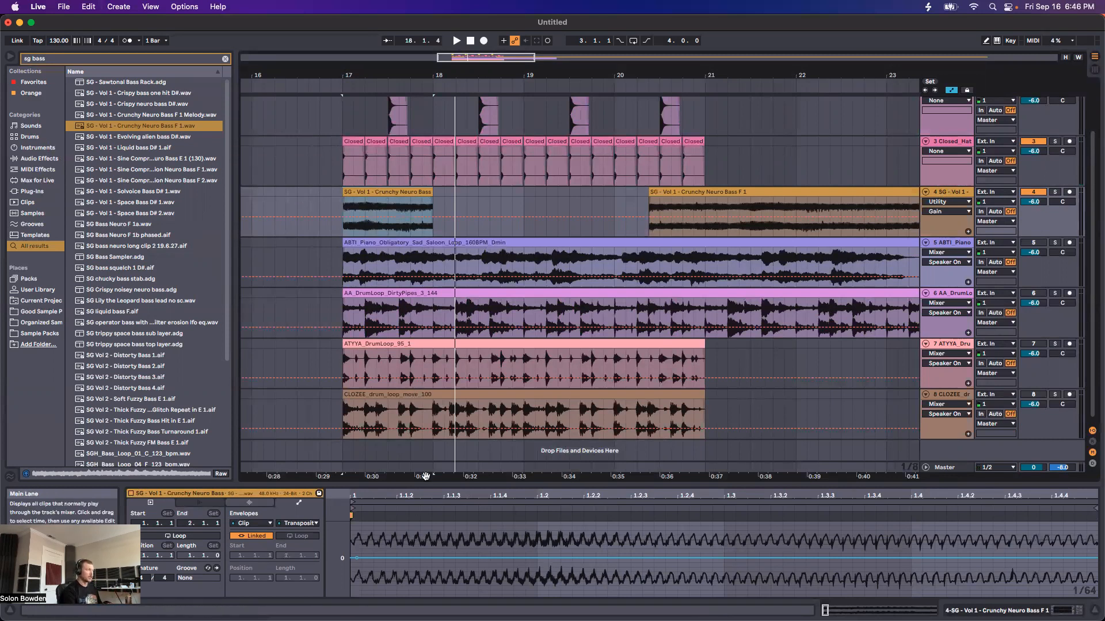
left_click_drag(441, 561, 478, 526)
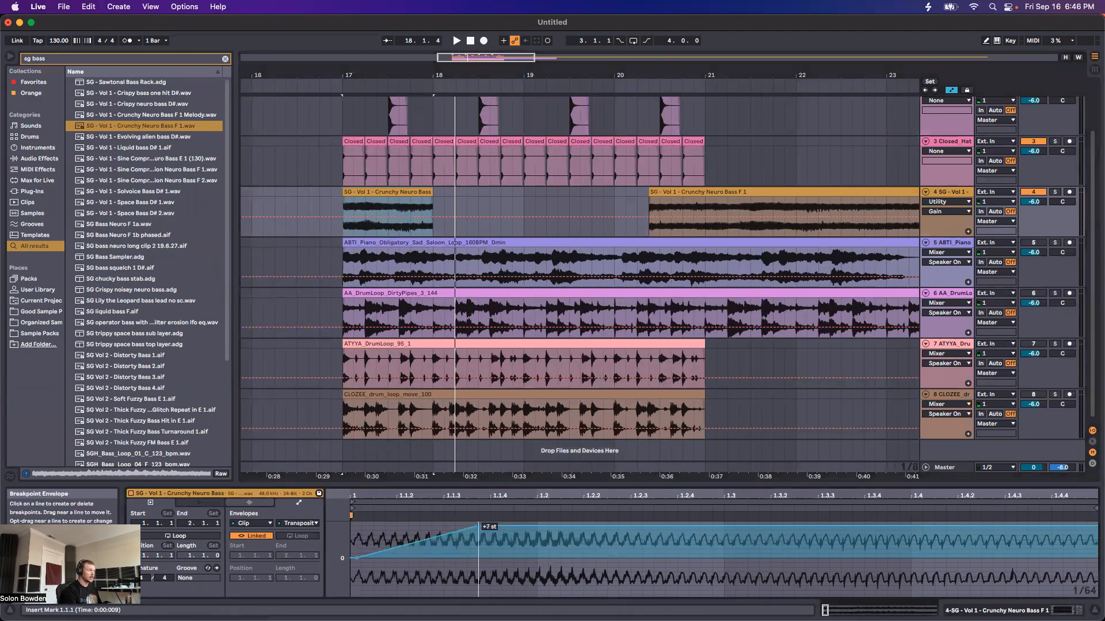
left_click_drag(572, 536, 1029, 558)
key("space")
key("space")
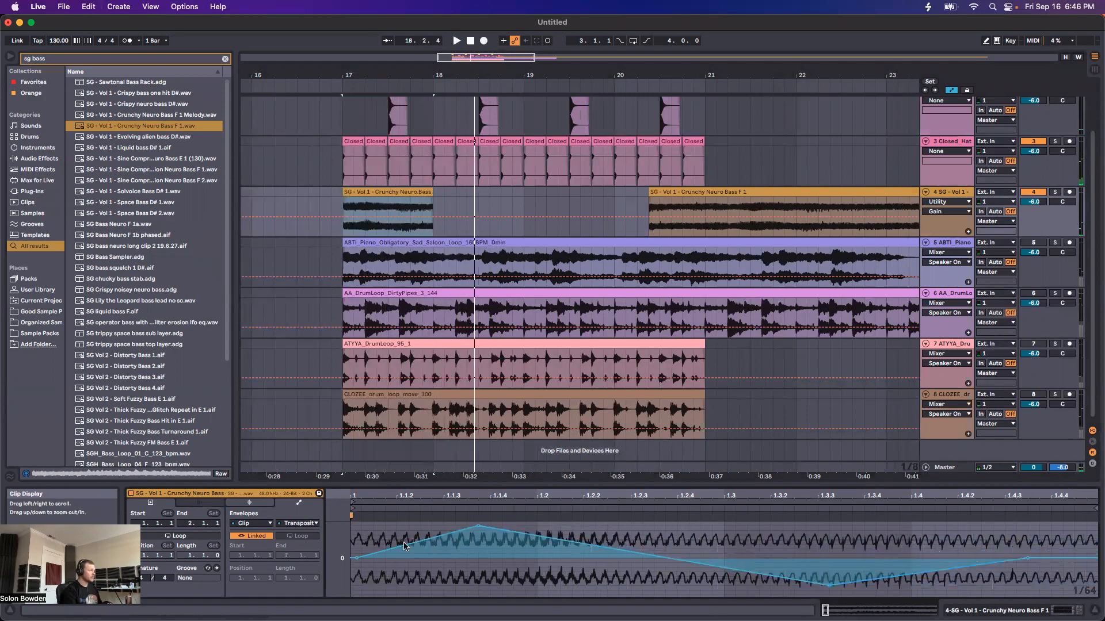
Bend the descending and final rising segments of the Transposition envelope into curves, and play the result
left_click_drag(599, 547, 599, 557)
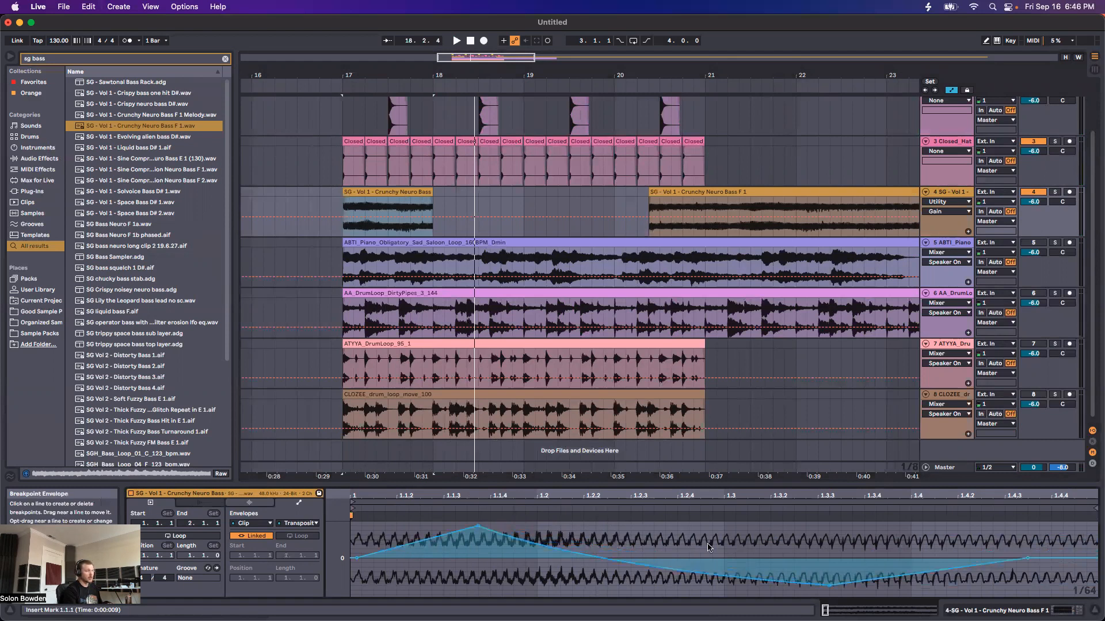
key("space")
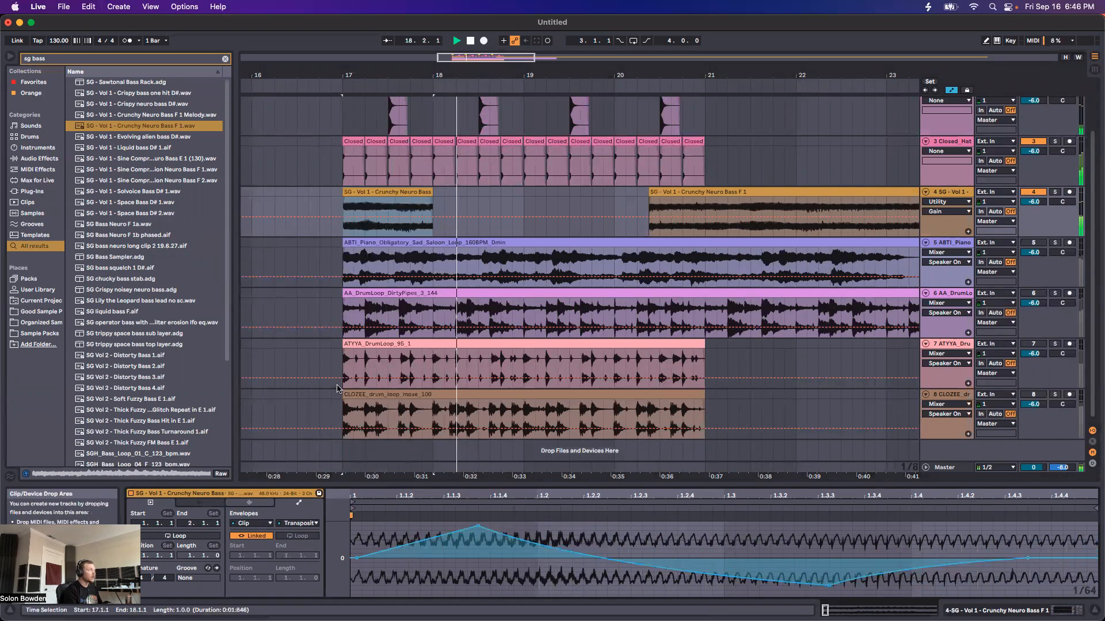
key("space")
Move the second bass piece to start at bar 18, choose its Clip Gain envelope, and show the bass track's devices
left_click_drag(664, 205, 449, 205)
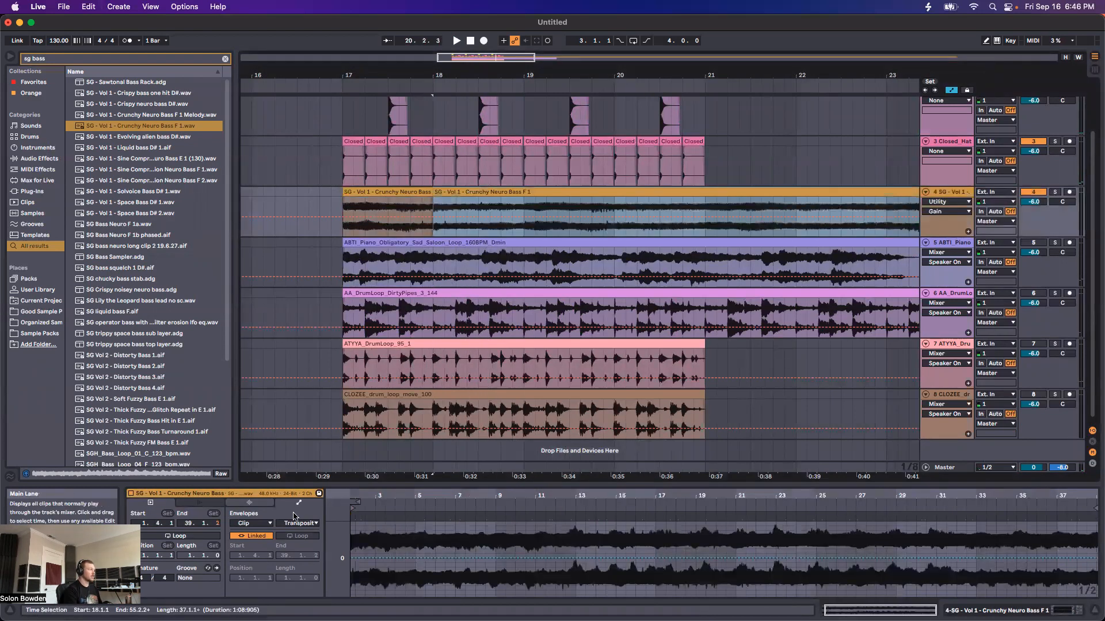
left_click(249, 524)
left_click(292, 523)
left_click(293, 524)
left_click(293, 533)
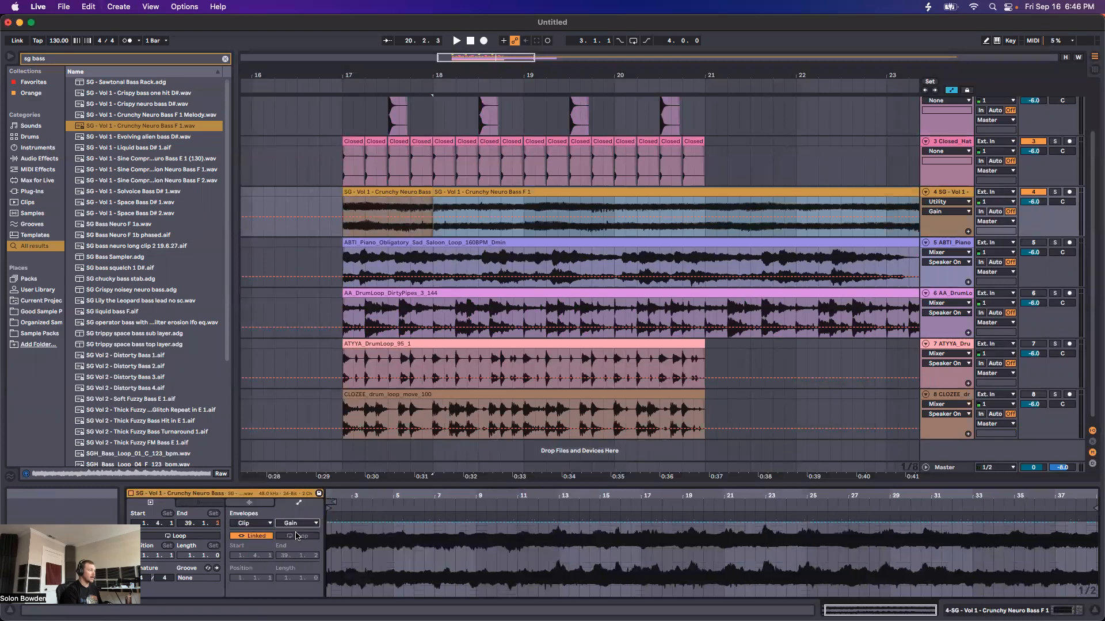
left_click(939, 197)
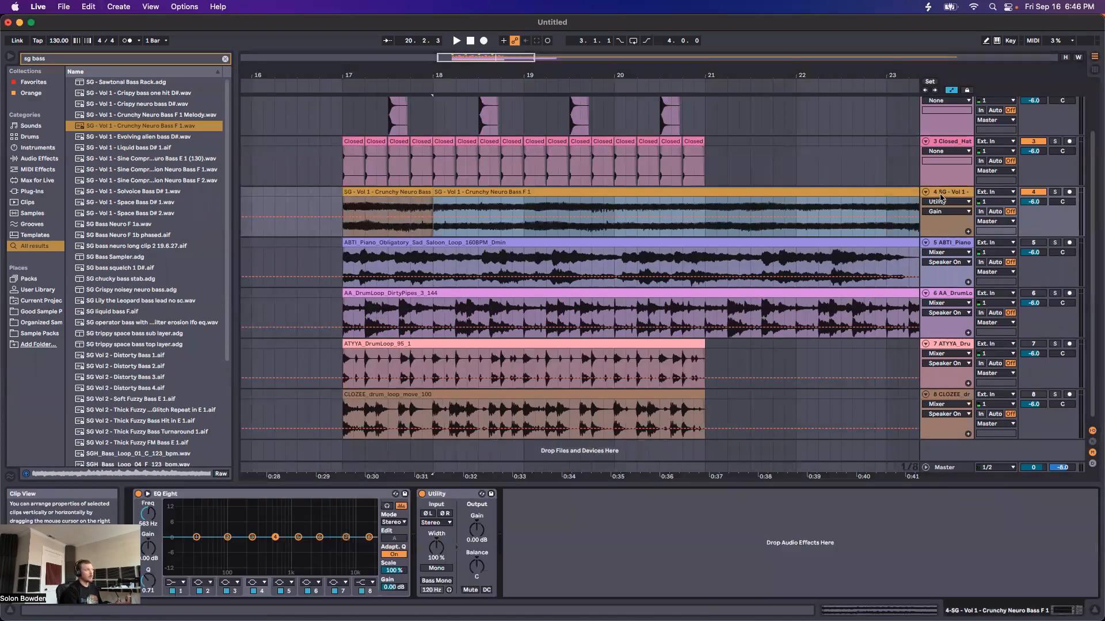
Play the second bass piece and draw a dip down to about 24% in its clip Gain envelope
key("shift+Tab")
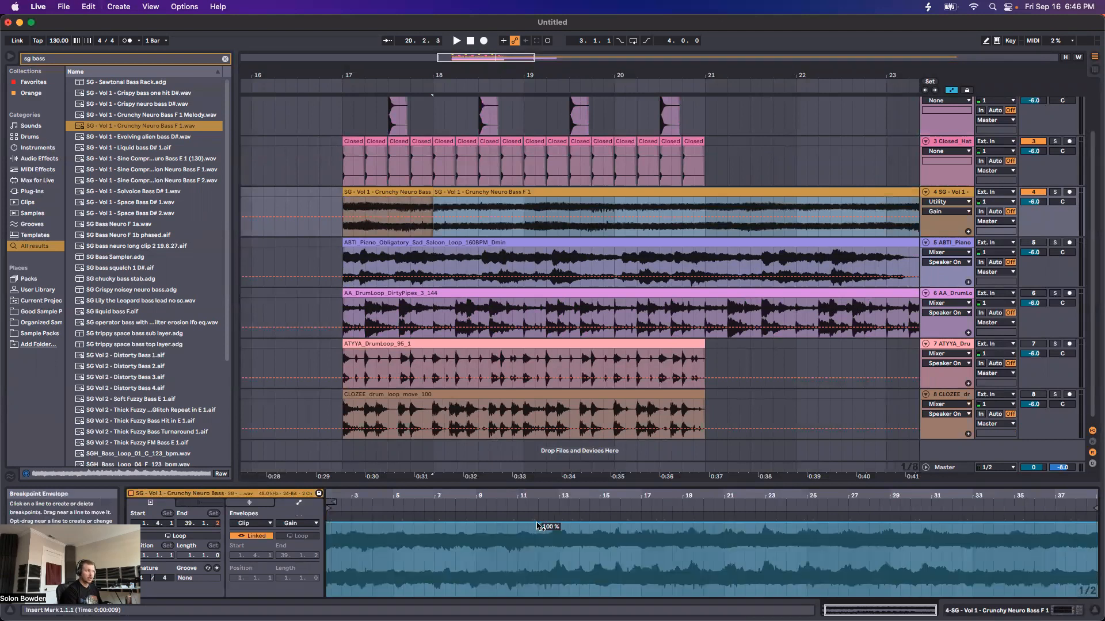
key("space")
left_click_drag(562, 559, 563, 571)
key("super+z")
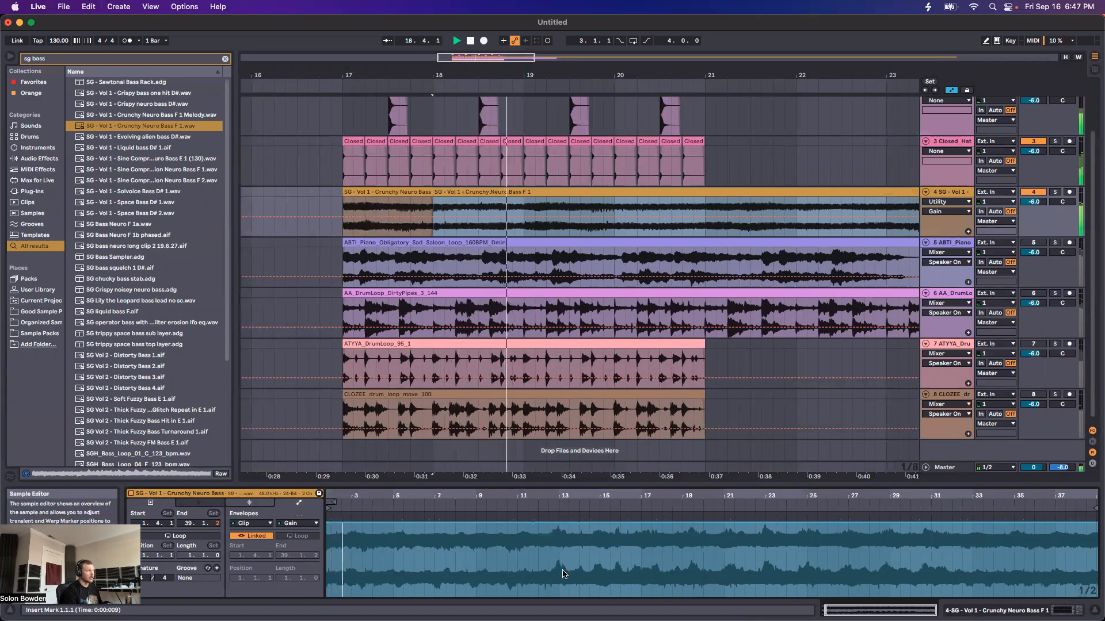
left_click_drag(562, 524, 559, 569)
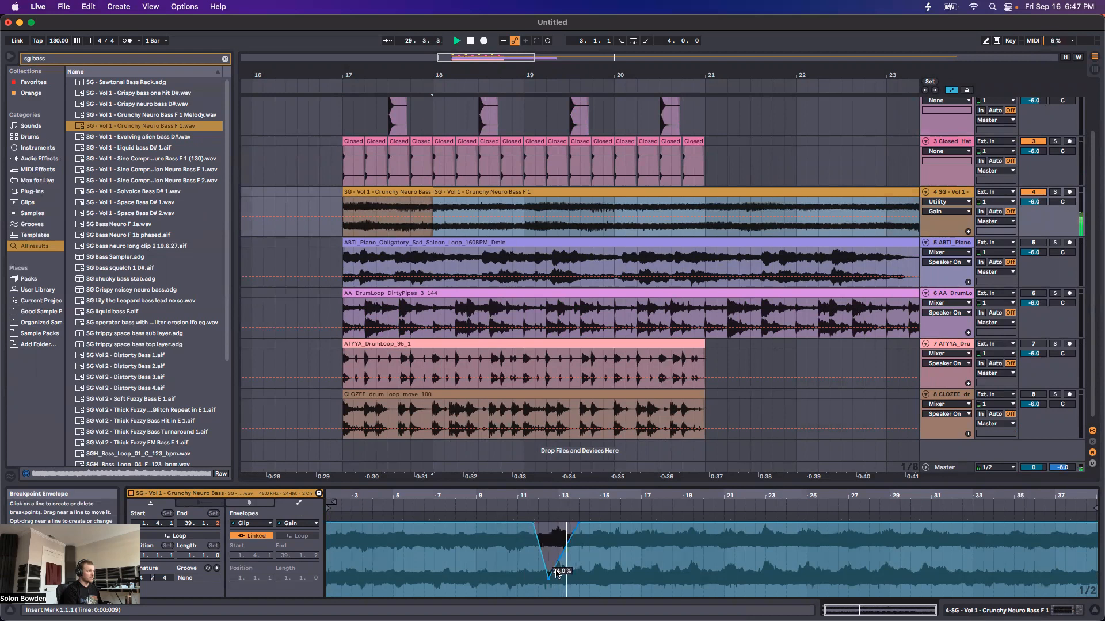
key("space")
Undo the dip in the second bass piece's Gain envelope
key("super+z")
key("super+z")
key("super+z")
key("super+z")
Show the devices whose envelopes can be automated within the second bass piece, keeping Clip chosen
left_click(250, 524)
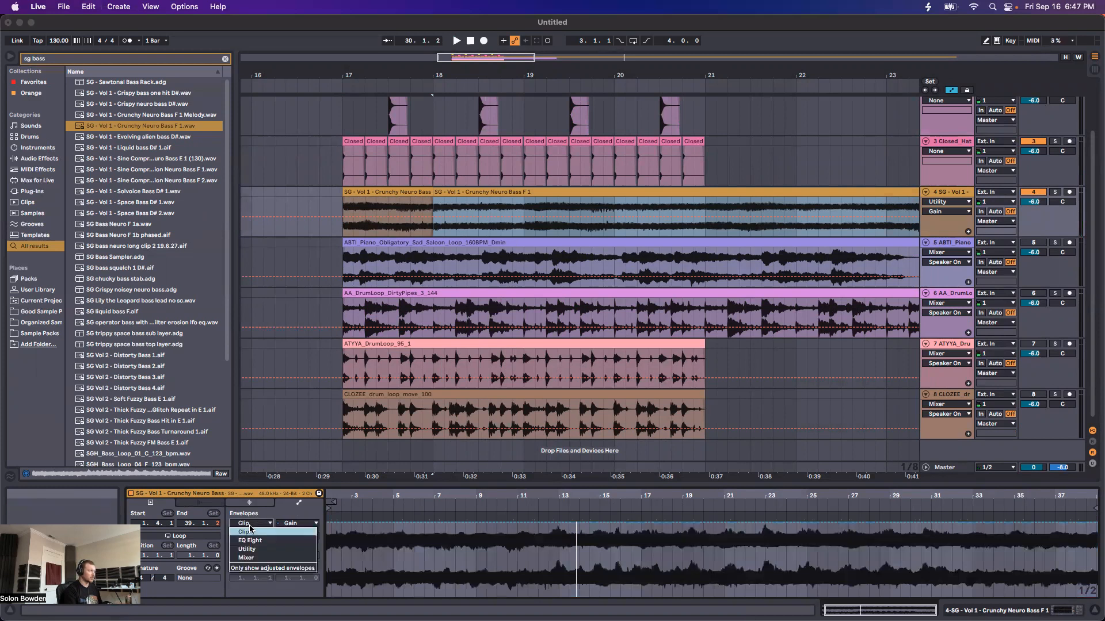
left_click(252, 525)
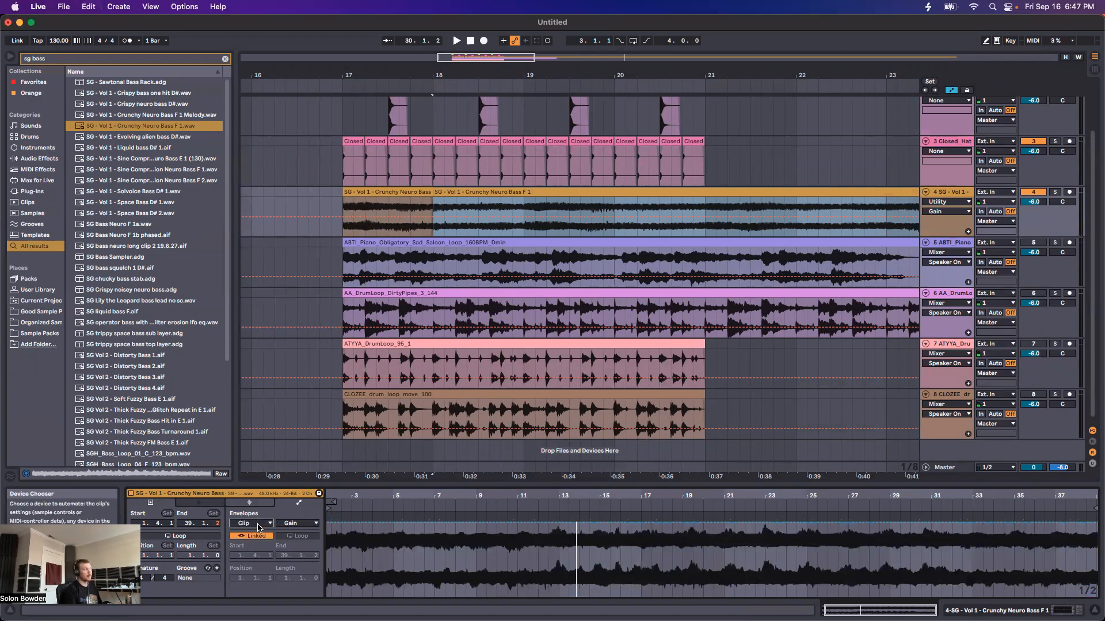
left_click(258, 523)
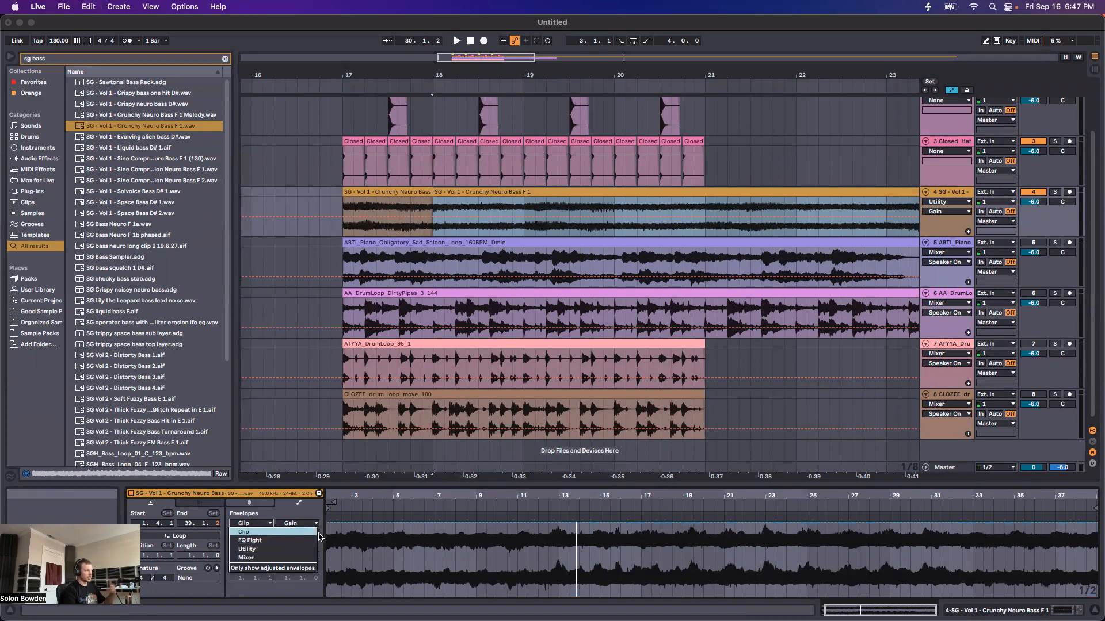
left_click(248, 531)
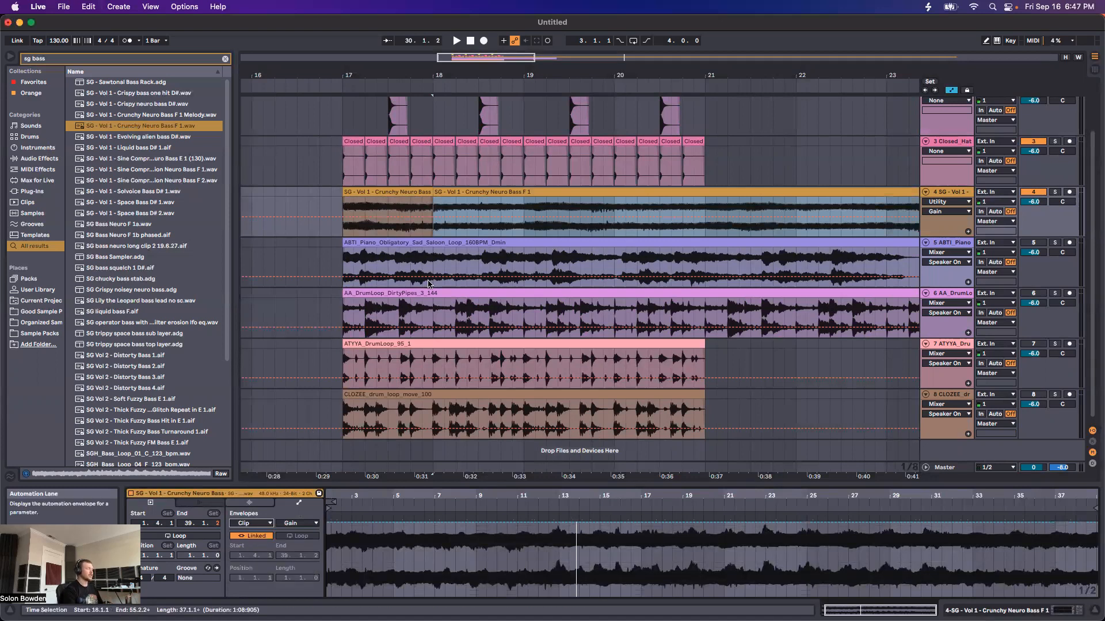
Insert a MIDI track below the CLOZEE drum loop track
left_click(337, 306)
scroll(356, 299, "down", 1)
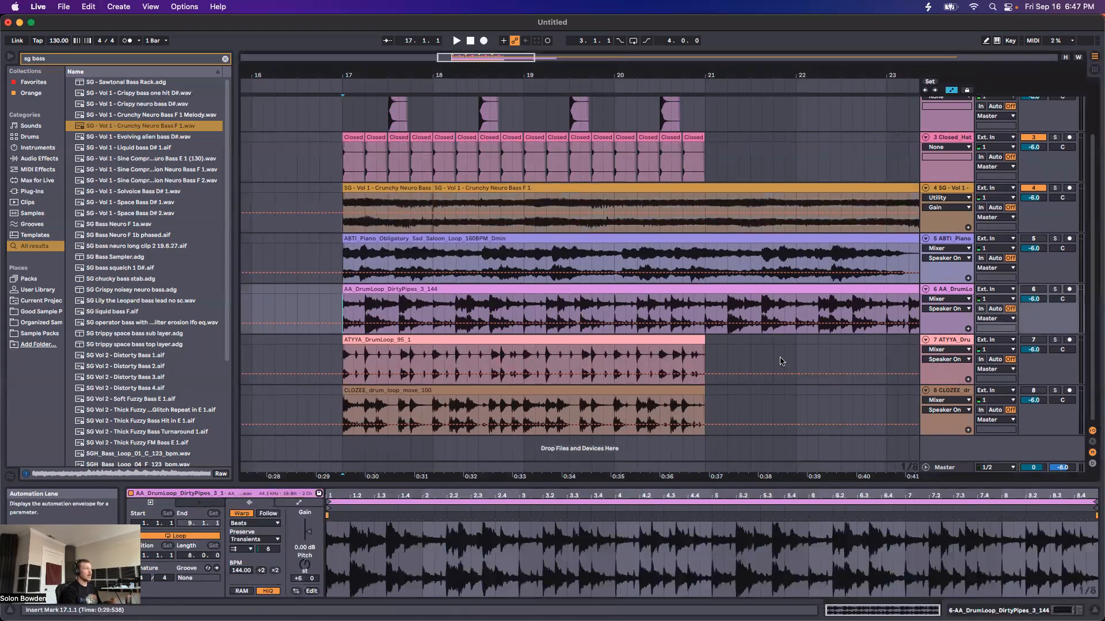
right_click(936, 450)
left_click(955, 463)
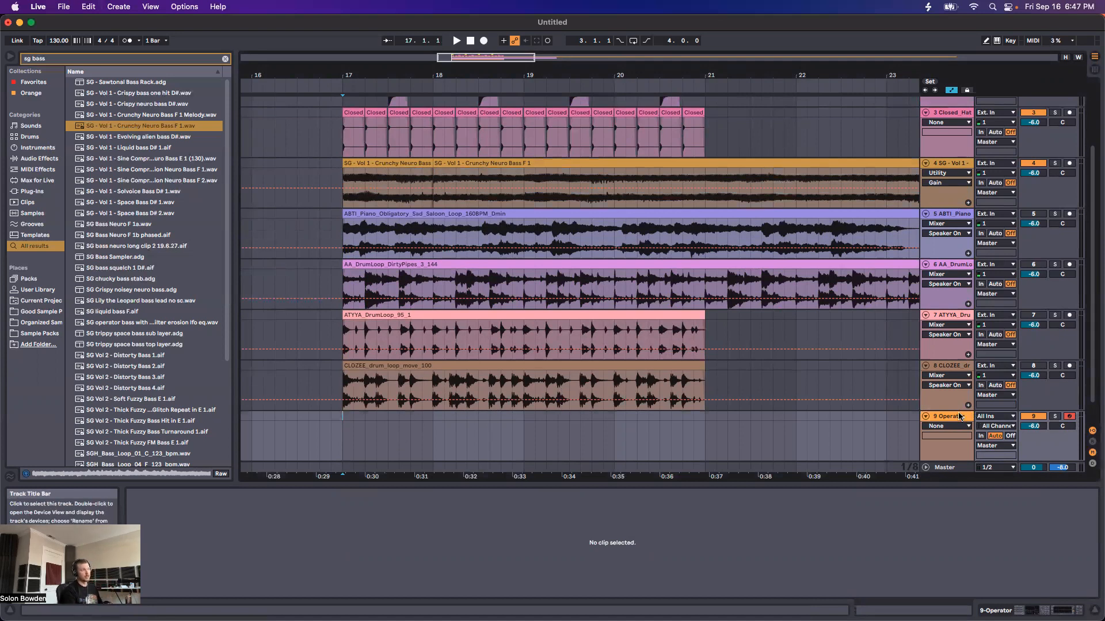
scroll(639, 417, "up", 3)
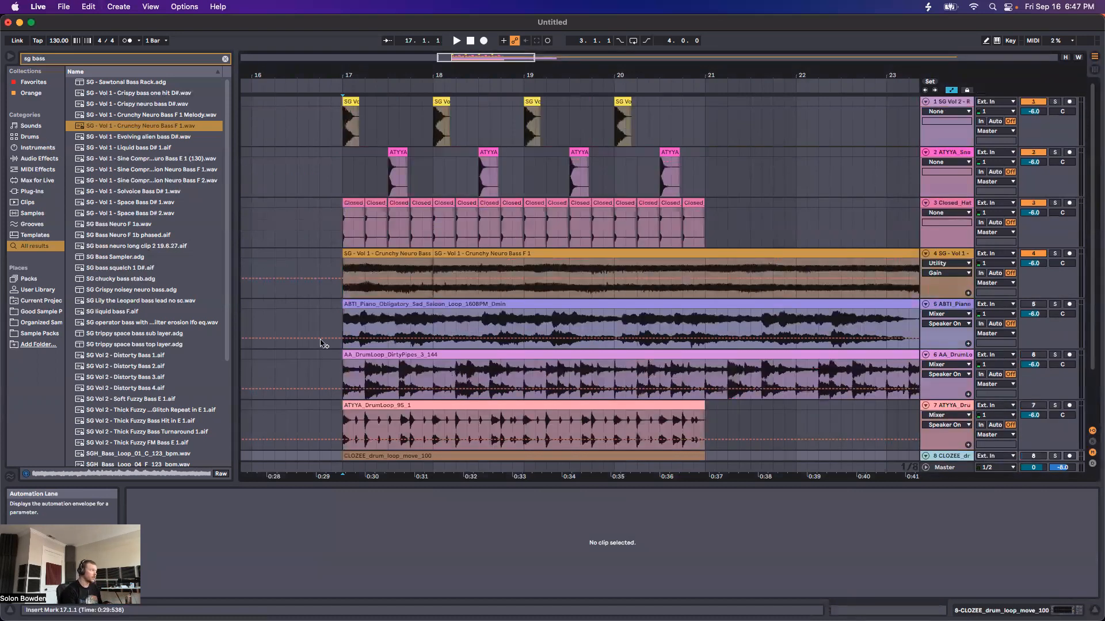
Fill 18.3 to bar 19 with four eighth-note closed hats by duplicating a shortened hat, and consolidate them into one clip
left_click(344, 278)
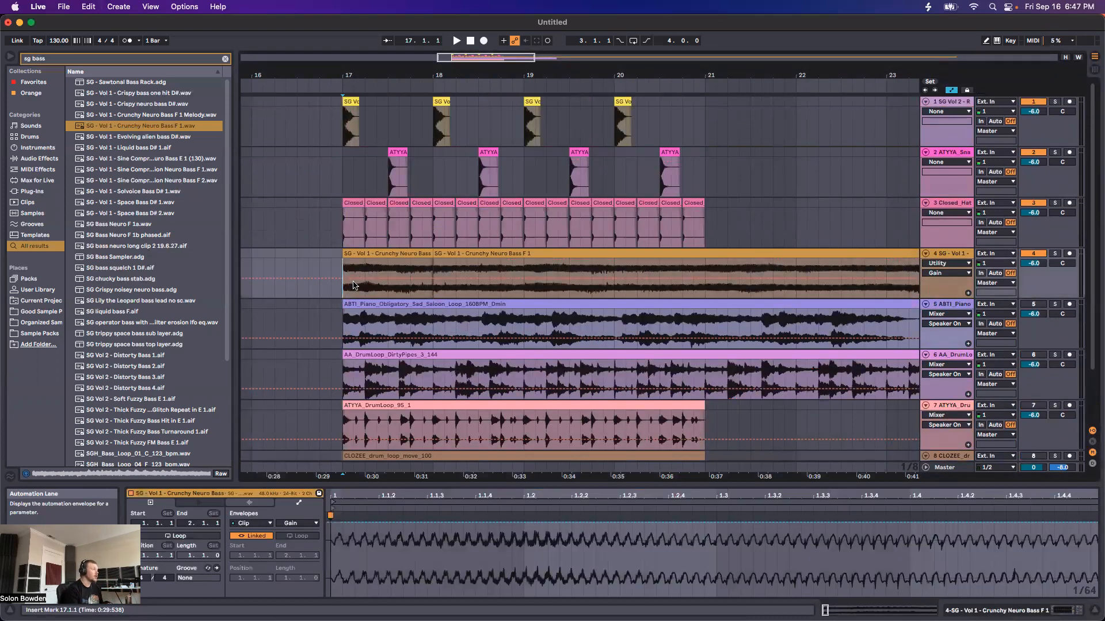
scroll(352, 276, "down", 2)
scroll(348, 242, "up", 2)
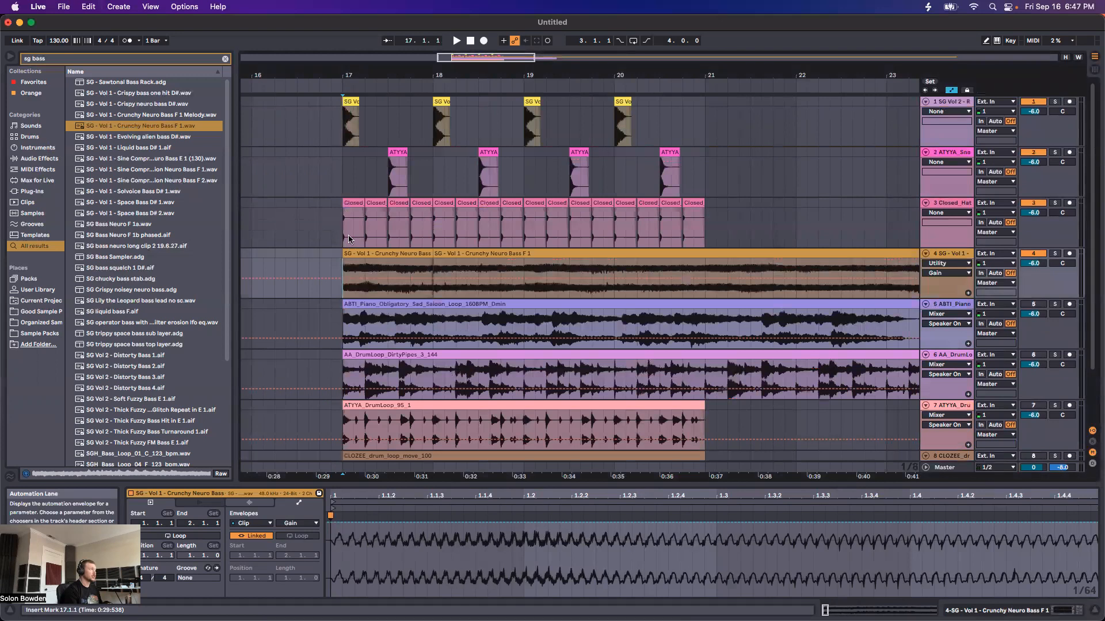
left_click(911, 221)
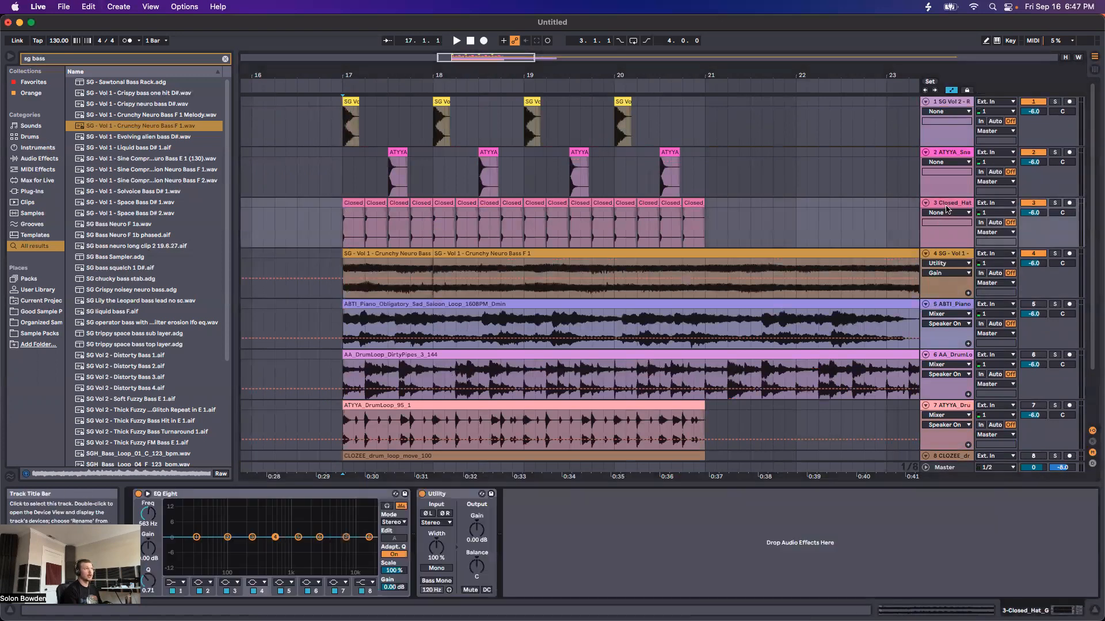
scroll(347, 225, "up", 5)
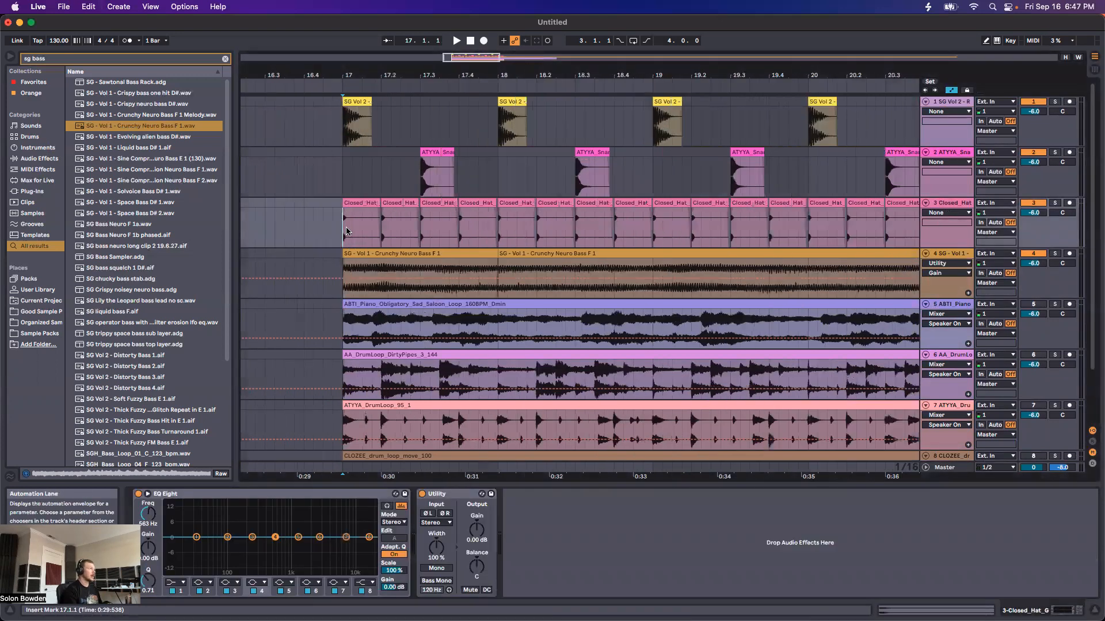
scroll(518, 219, "down", 3)
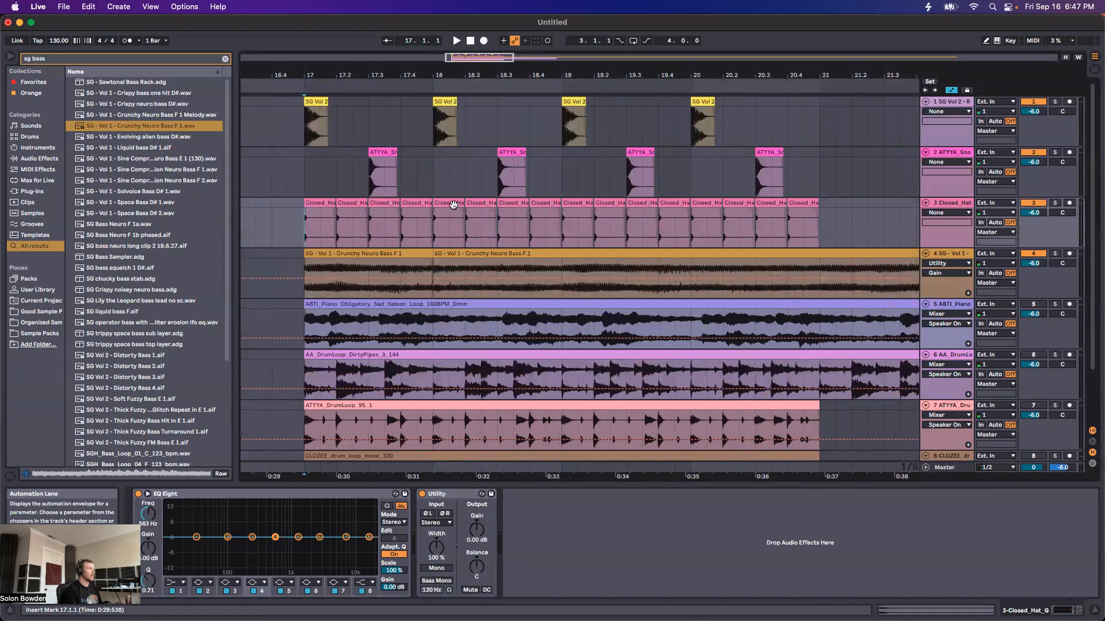
left_click_drag(465, 203, 556, 207)
key("super+d")
key("super+d")
key("super+d")
key("super+j")
Slope the consolidated hat clip's Transposition envelope downward to below -12 st at its end, and play it
key("shift+Tab")
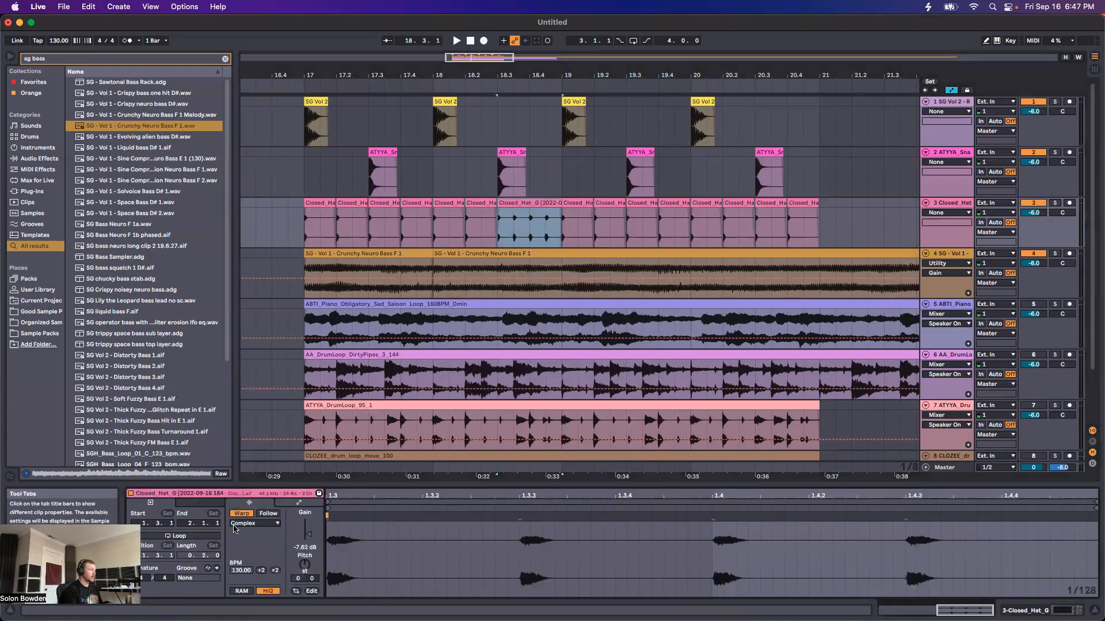
left_click(289, 503)
left_click(263, 525)
left_click(253, 532)
left_click(299, 523)
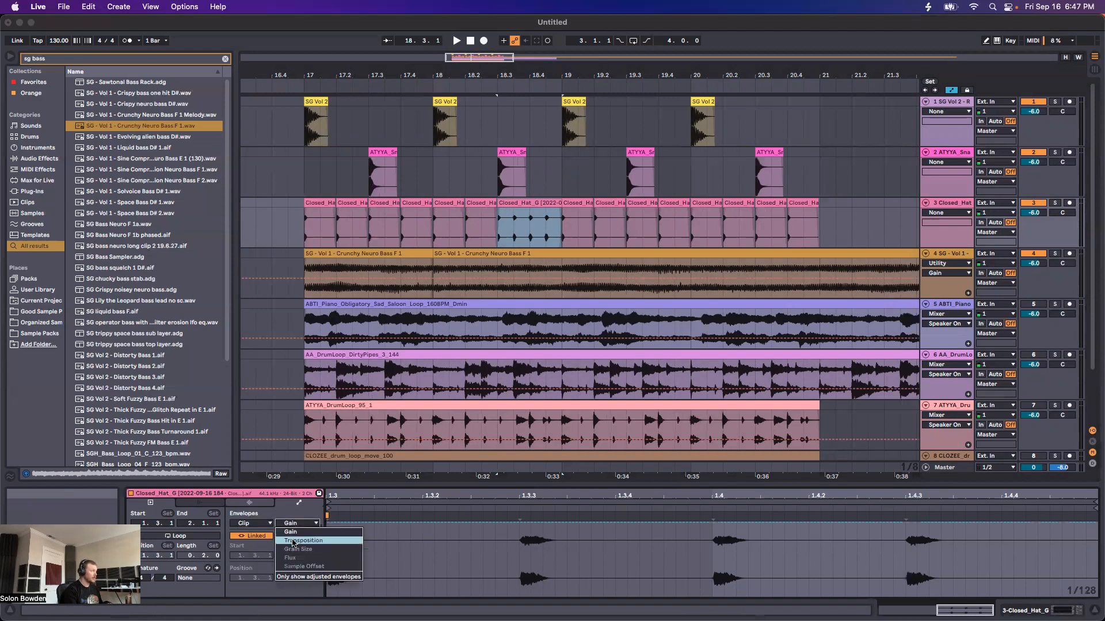
left_click(294, 541)
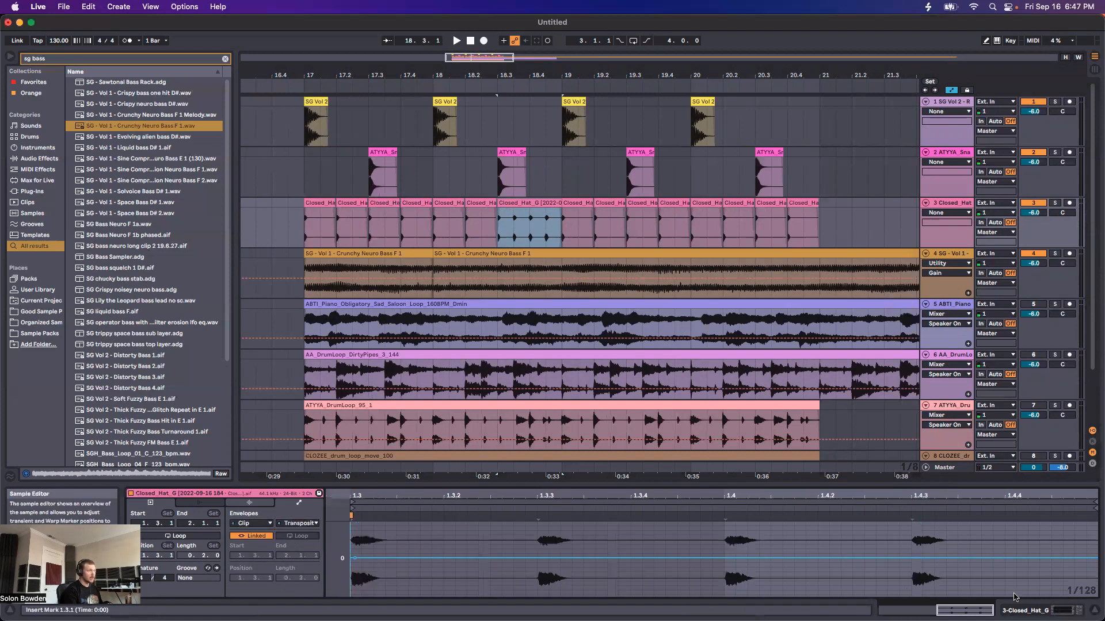
mouse_move(1074, 561)
left_mouse_down()
mouse_move(1074, 575)
mouse_move(1074, 542)
left_mouse_up()
key("space")
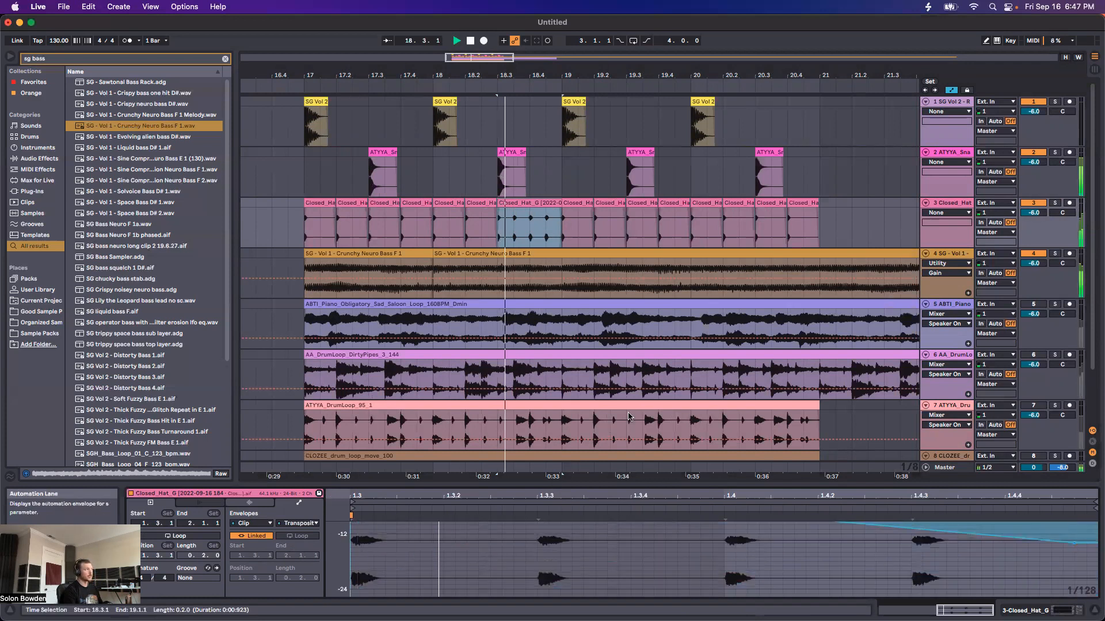
Solo the closed hat track, lower the end point of the clip's Transposition envelope further, and replay it
key("space")
key("s")
key("space")
key("space")
left_click_drag(1074, 543, 1074, 561)
key("space")
key("space")
Unsolo the closed hats, play the beat from bar 17, and deactivate the bass track during playback
left_click(305, 233)
key("s")
key("space")
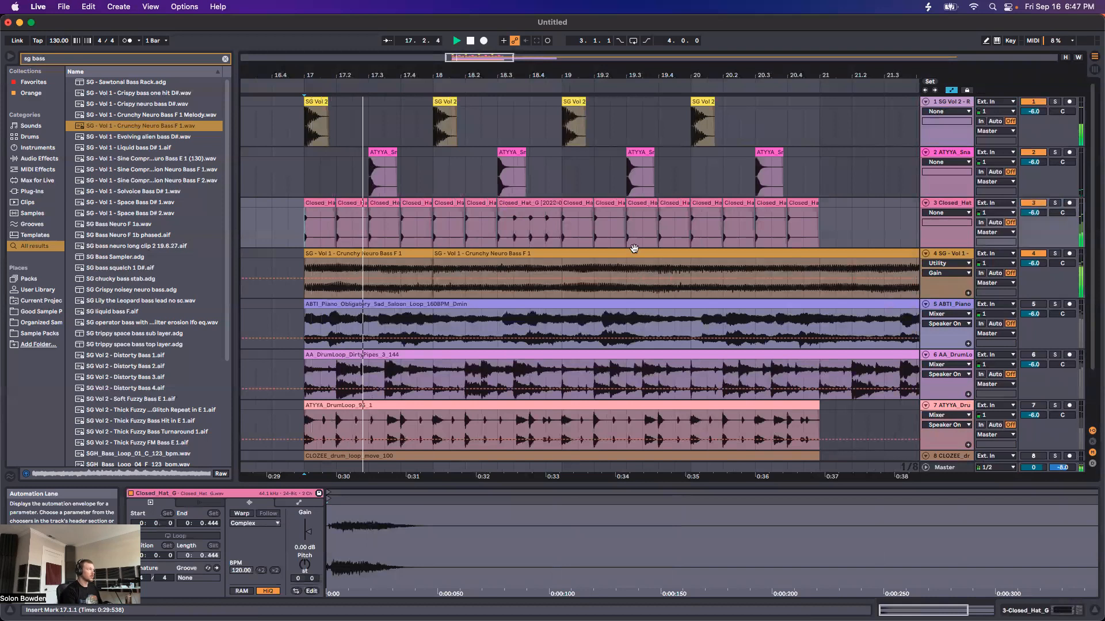
left_click(1042, 256)
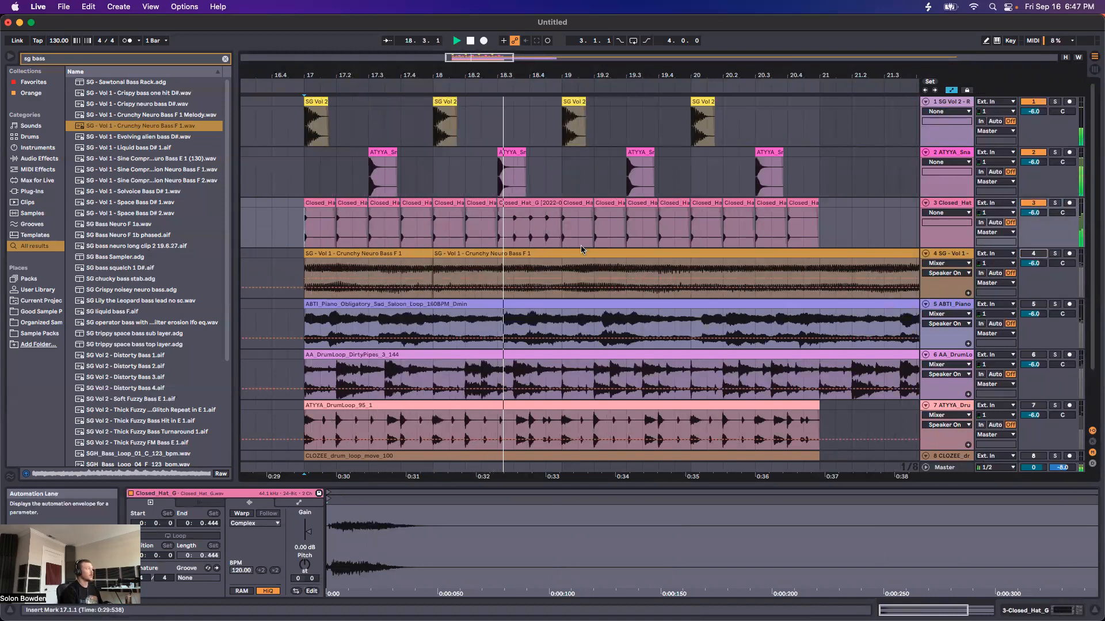
key("space")
Shorten the closed hat at bar 20 to a sixteenth, duplicate it past 20.3, and consolidate the eight hats up to 20.3
left_click(703, 205)
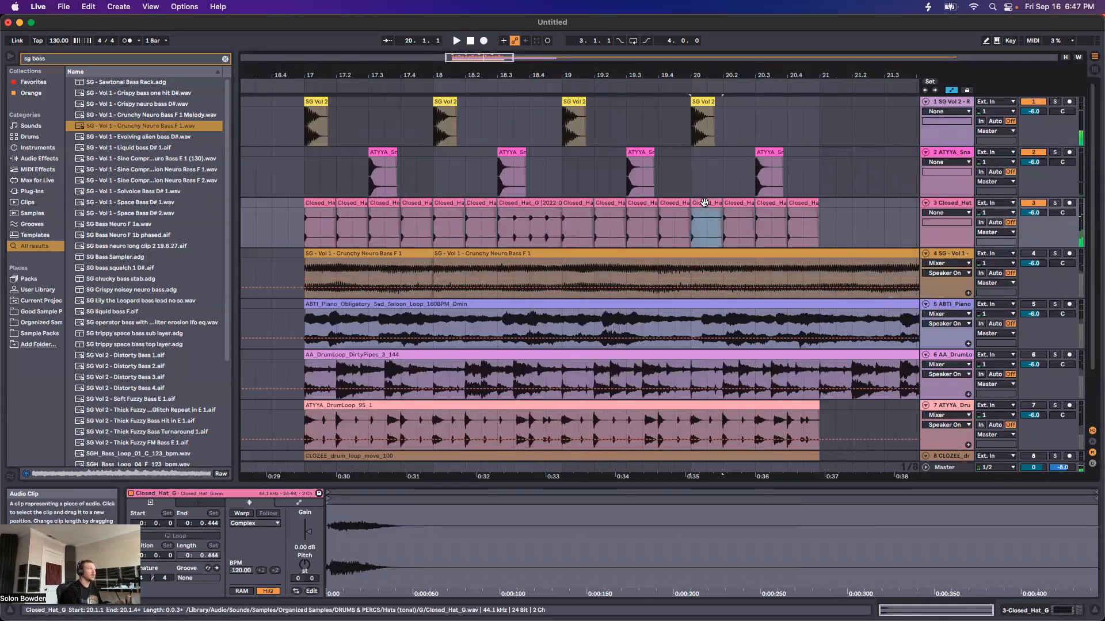
left_click_drag(715, 205, 681, 205)
scroll(703, 204, "up", 5)
key("super+d")
key("super+d")
key("super+d")
key("super+d")
key("super+d")
key("super+d")
key("super+d")
key("super+d")
key("super+d")
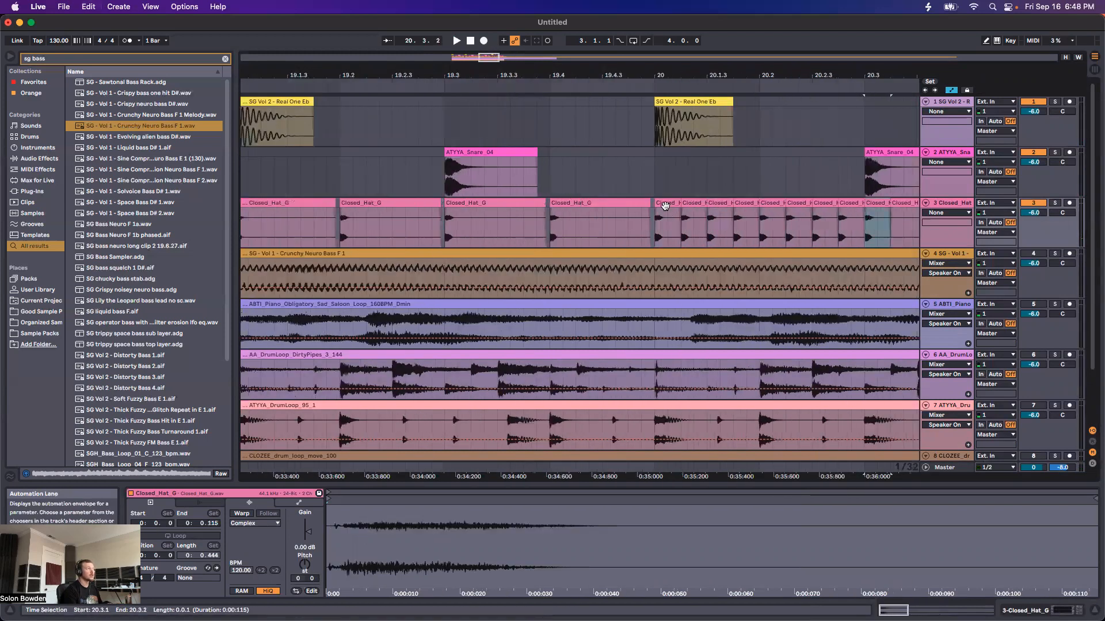
left_click(843, 205, "shift")
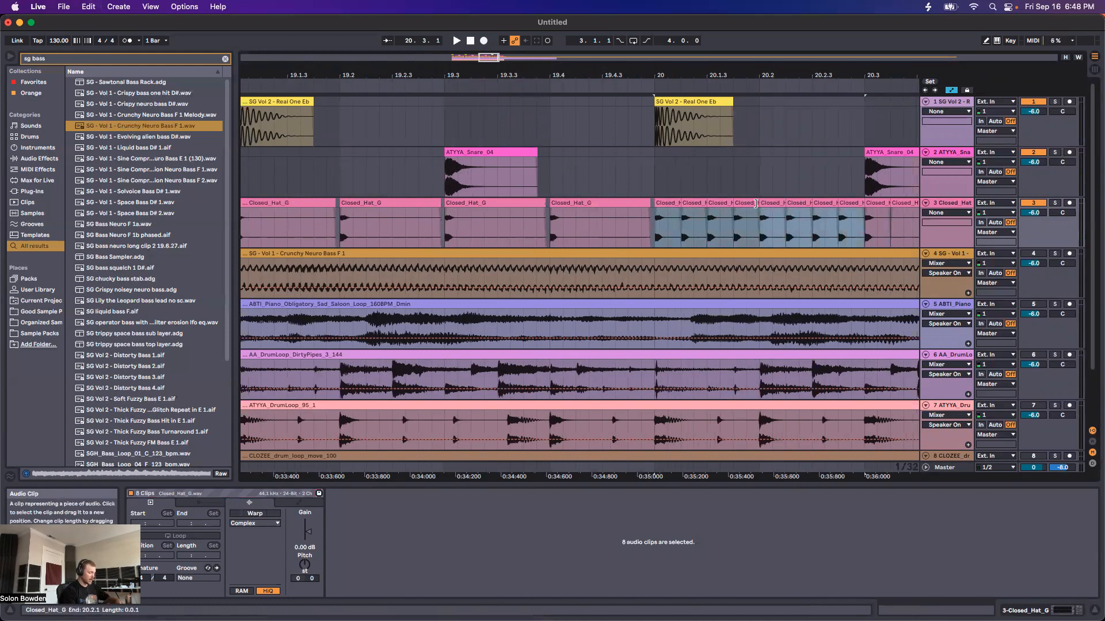
key("super+j")
Raise the end of the sixteenth-hat clip's Transposition envelope to +26 st, play it, and examine the rising curve
left_click(298, 503)
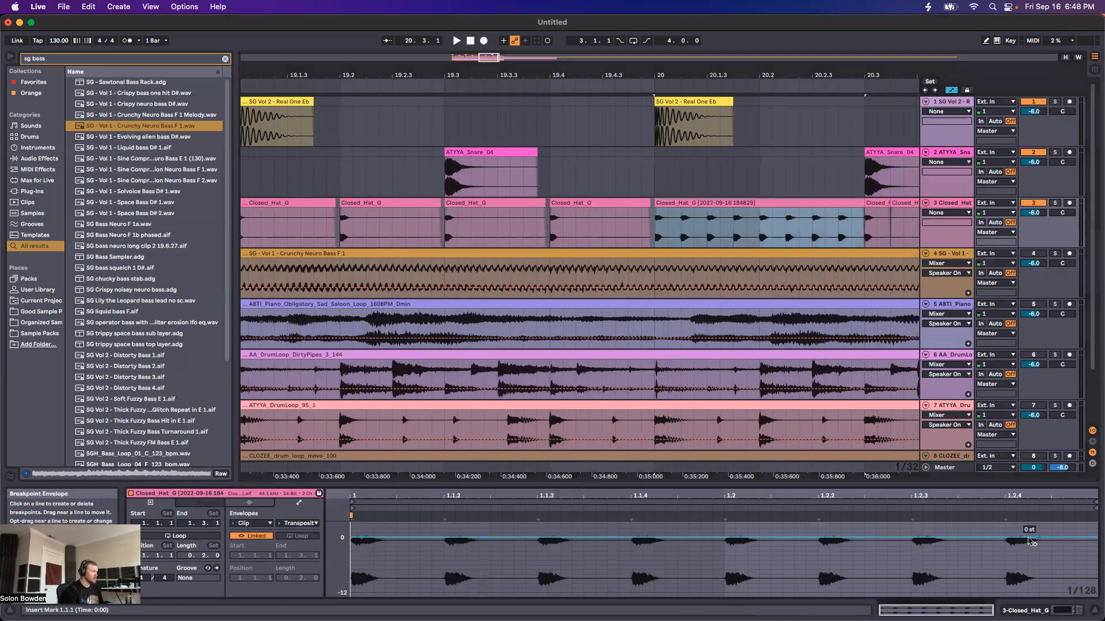
left_click_drag(1030, 538, 1051, 549)
key("space")
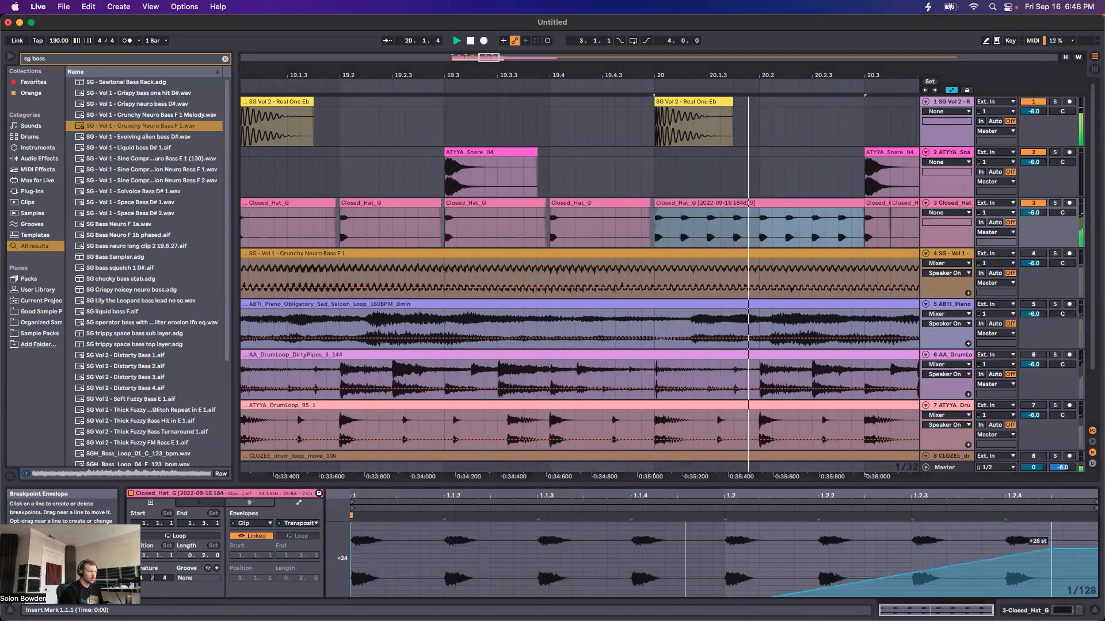
scroll(692, 236, "down", 5)
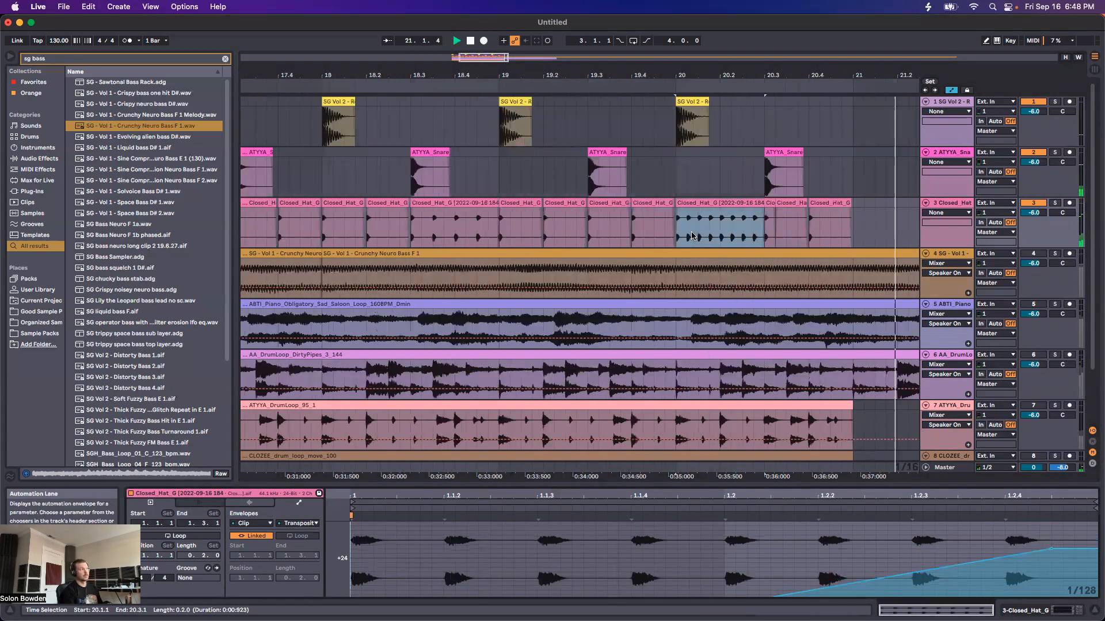
scroll(690, 234, "down", 4)
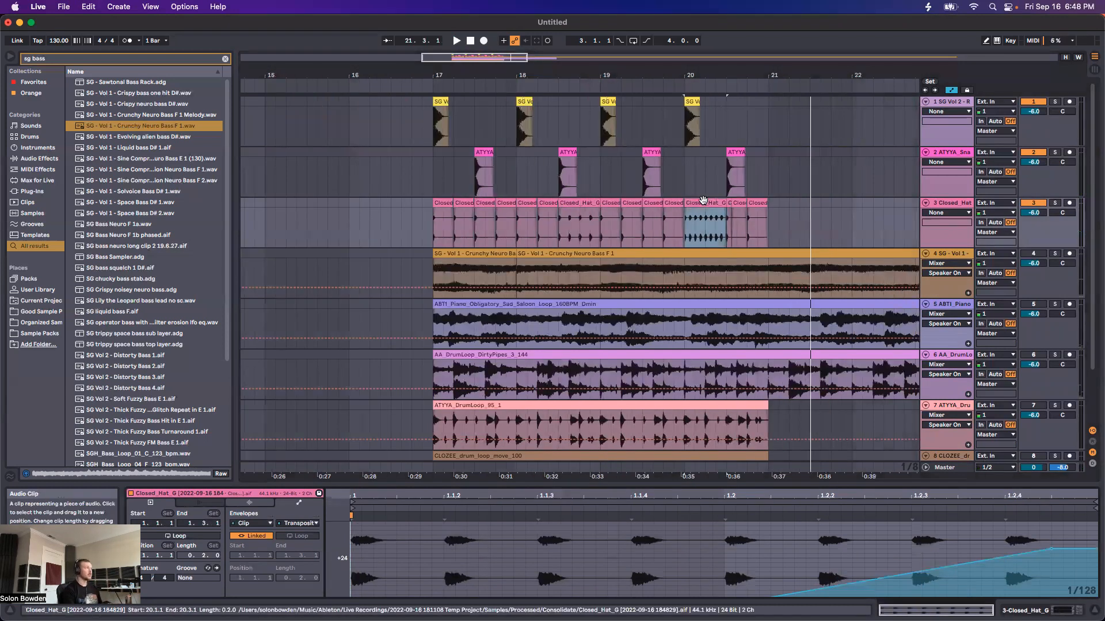
scroll(676, 563, "down", 5)
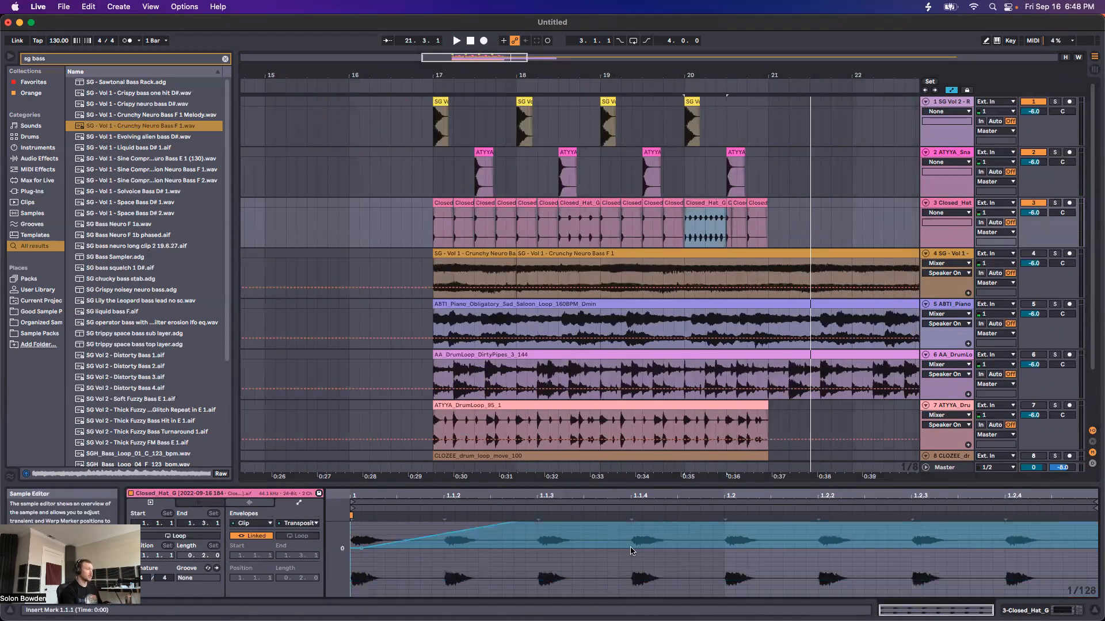
scroll(632, 548, "up", 2)
Show the warp modes of the first bass piece and keep Tones
left_click(472, 252)
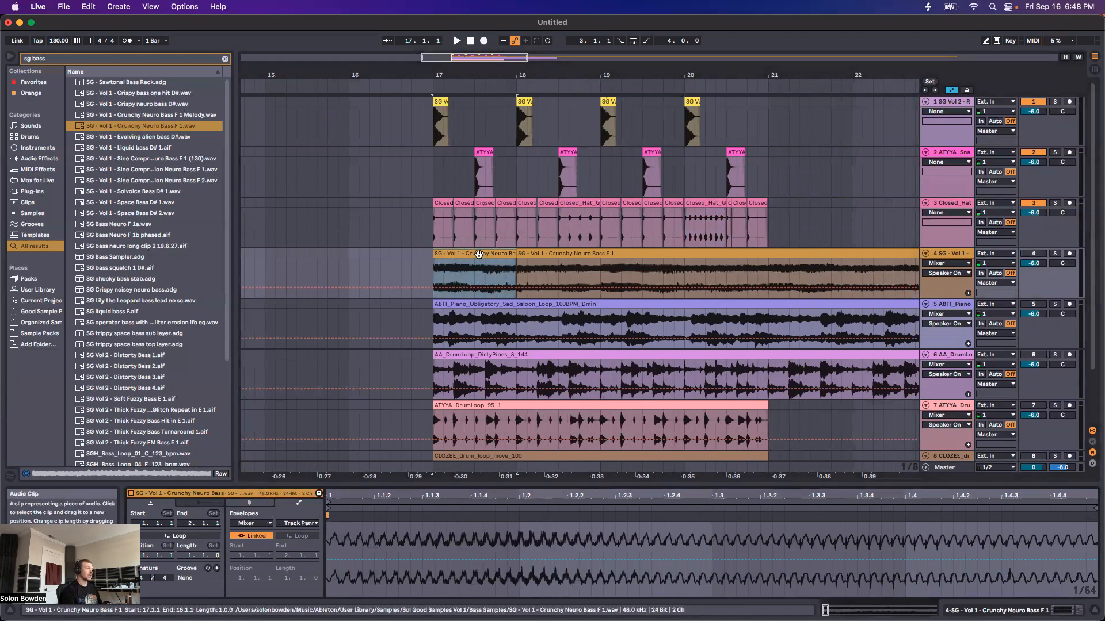
left_click(256, 504)
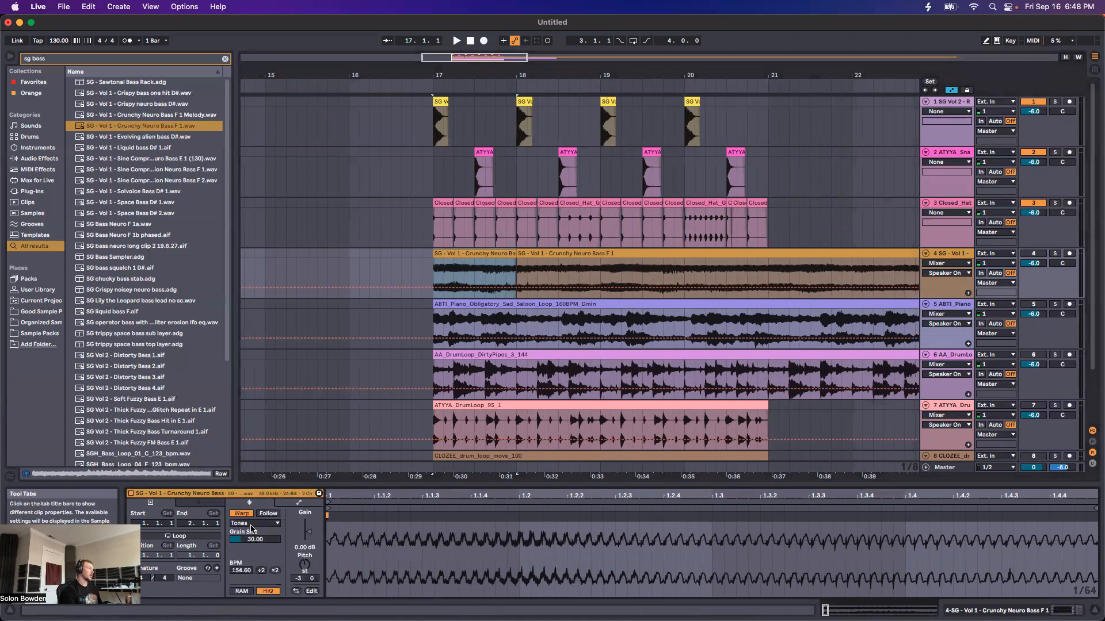
left_click(252, 524)
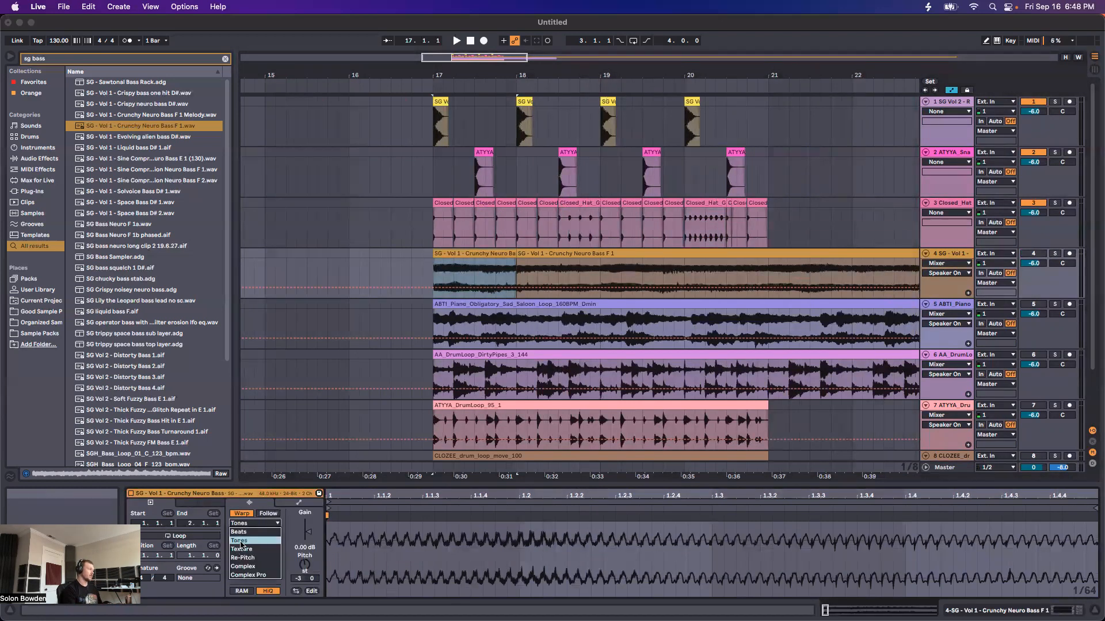
left_click(240, 542)
Choose the first bass piece's clip Transposition envelope, move its peak breakpoint to -44 st after 1.2.4, and play it
left_click(298, 503)
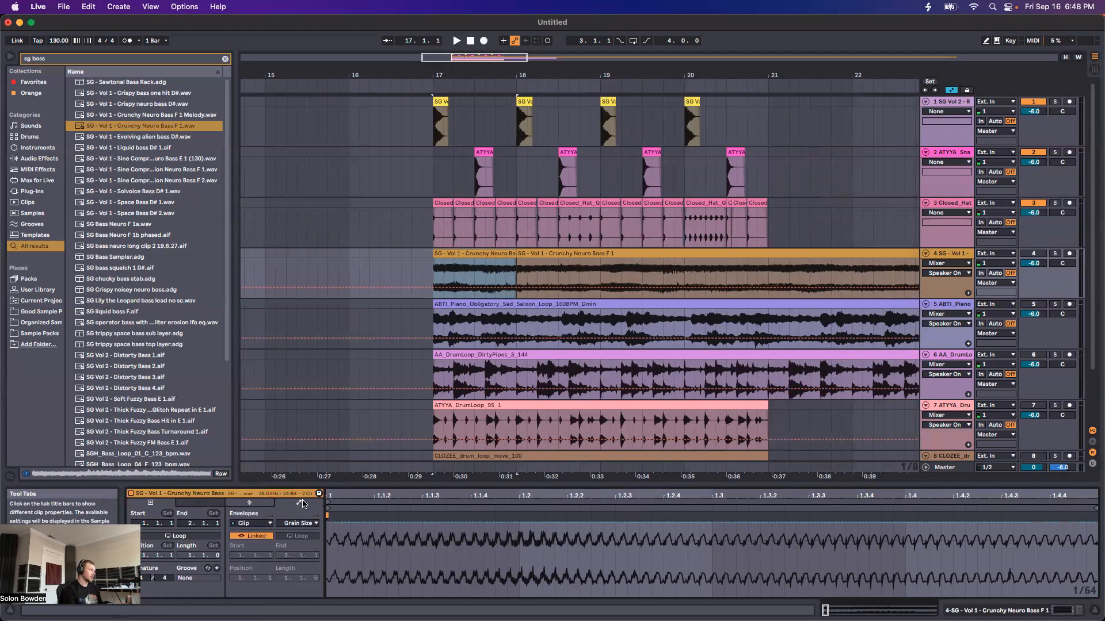
left_click(299, 523)
left_click(303, 541)
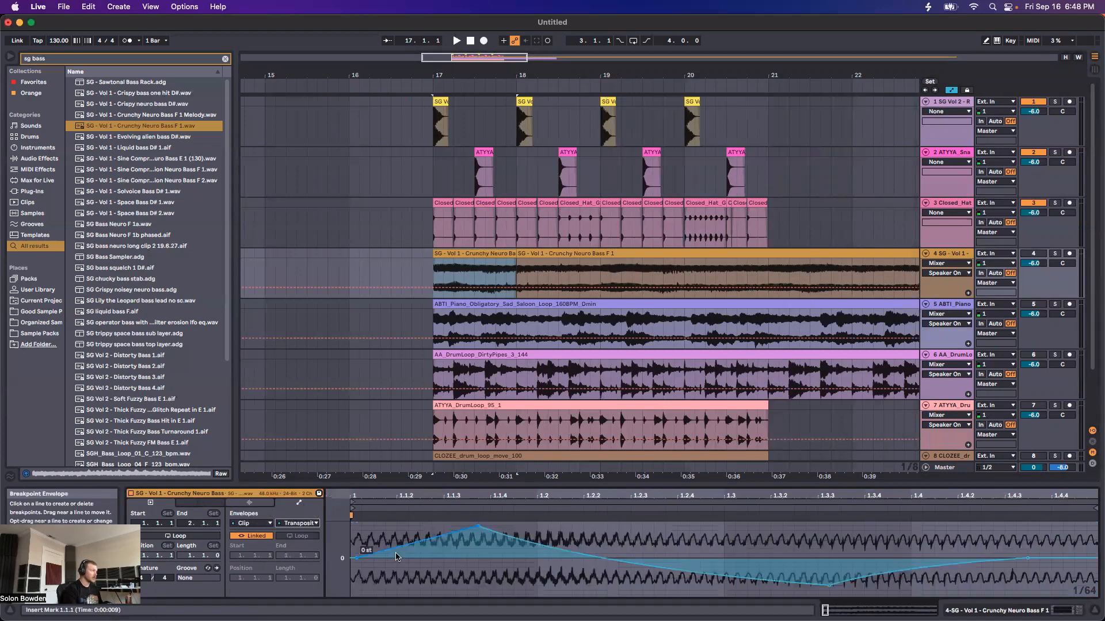
left_click_drag(479, 526, 783, 577)
key("space")
key("space")
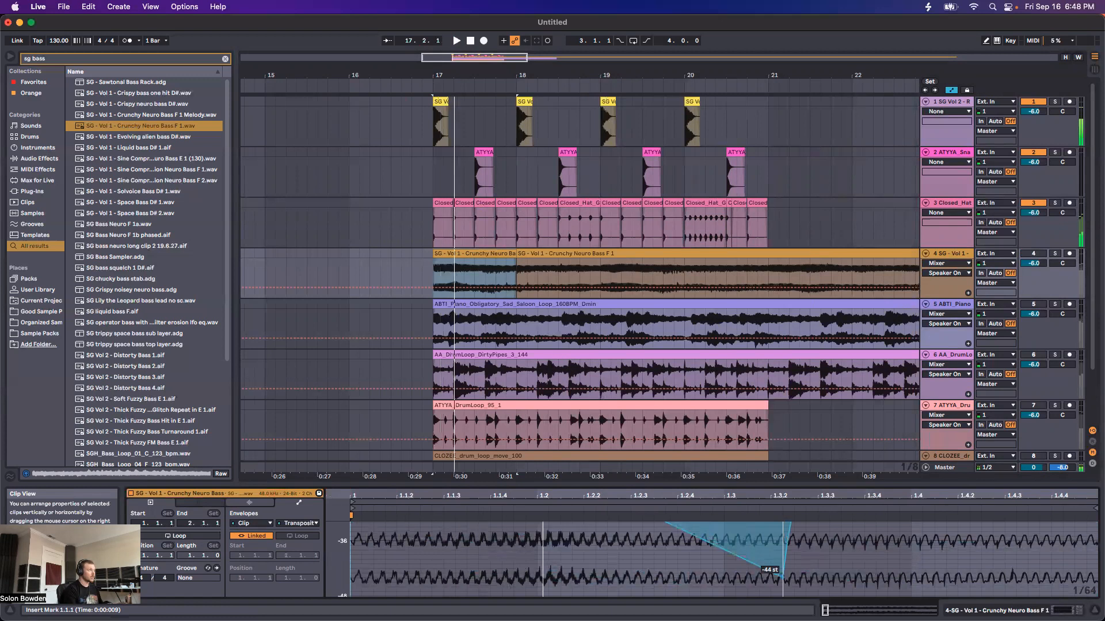
Lower the dip breakpoint after 1.2.4 in the first bass piece's Transposition envelope to -46 st and play it
left_click(1033, 253)
key("space")
left_click_drag(783, 577, 782, 584)
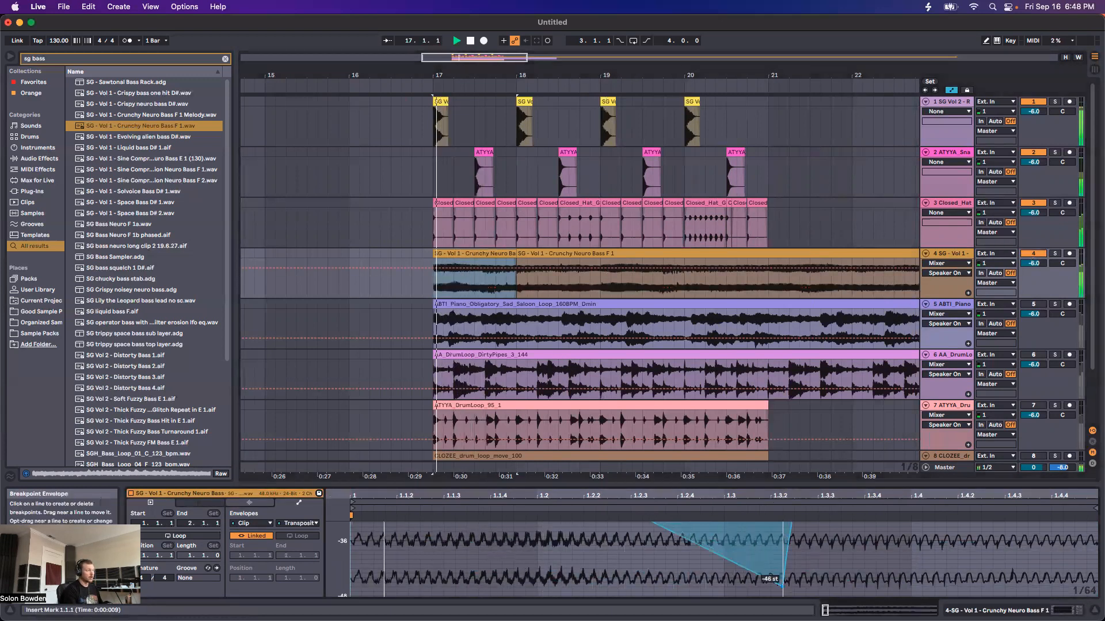
key("space")
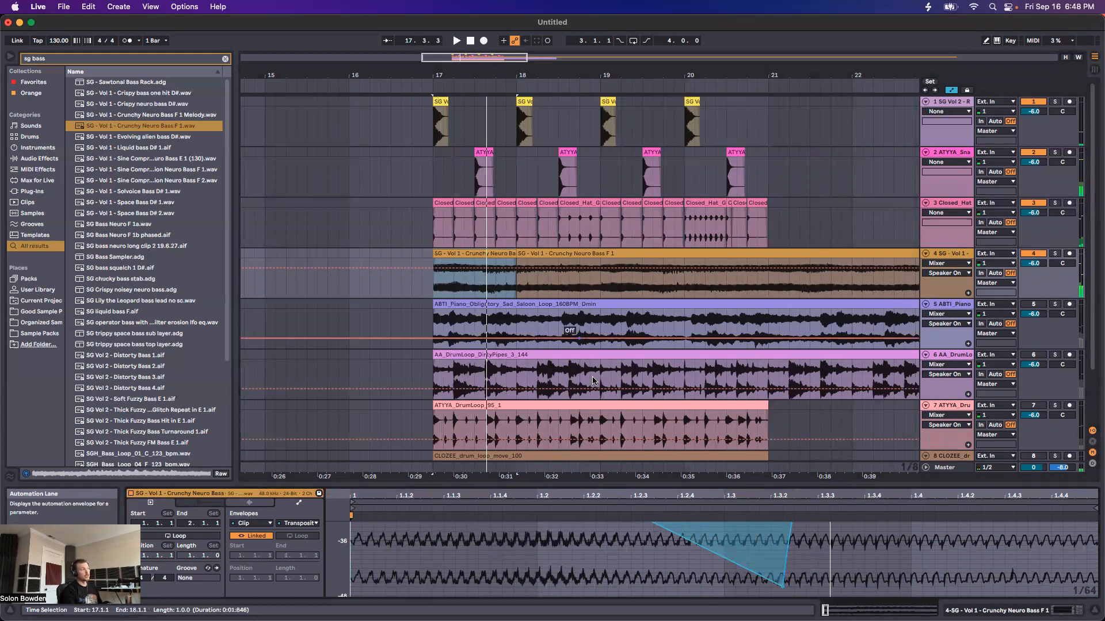
left_click_drag(814, 536, 933, 566)
scroll(602, 572, "down", 5)
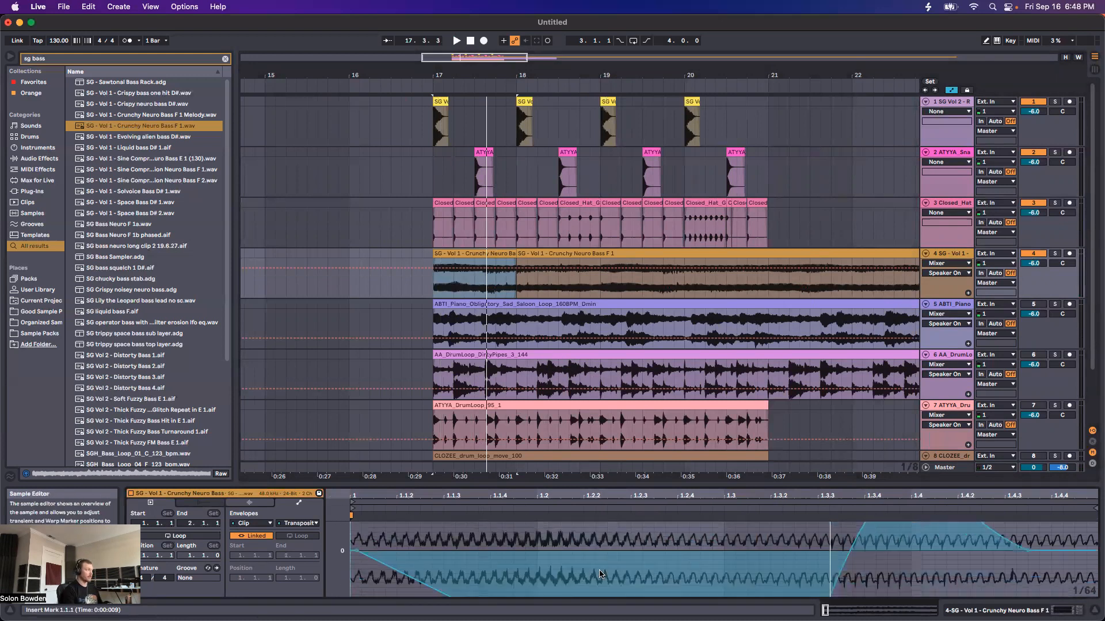
scroll(455, 579, "down", 3)
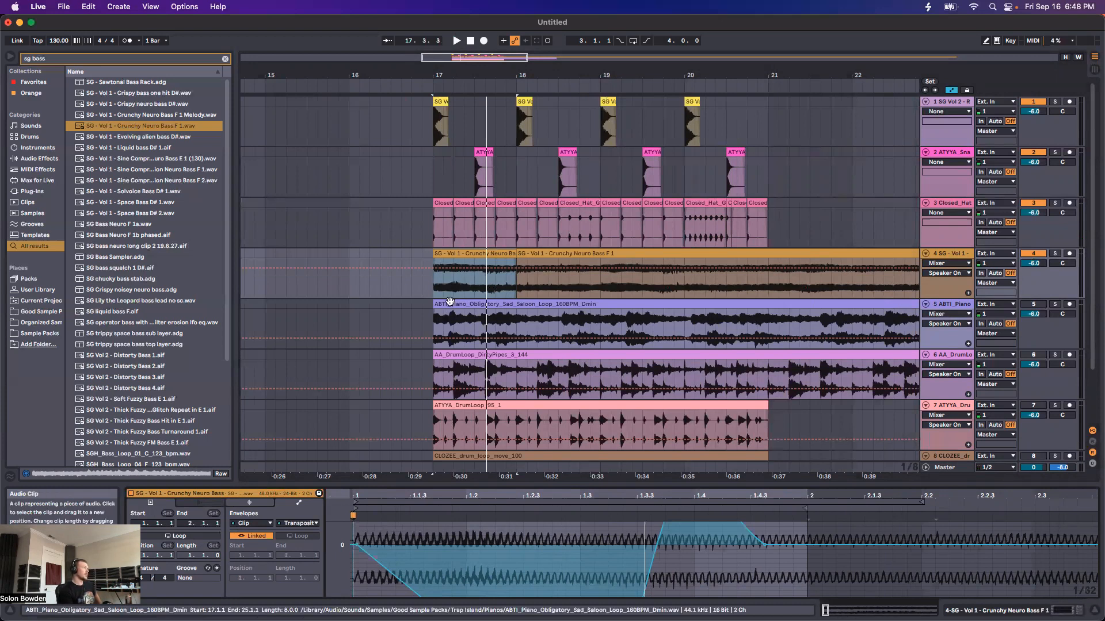
Move the first beat of the bass back to bar 16 and clear its Transposition envelope
left_click(465, 283)
left_click(436, 254)
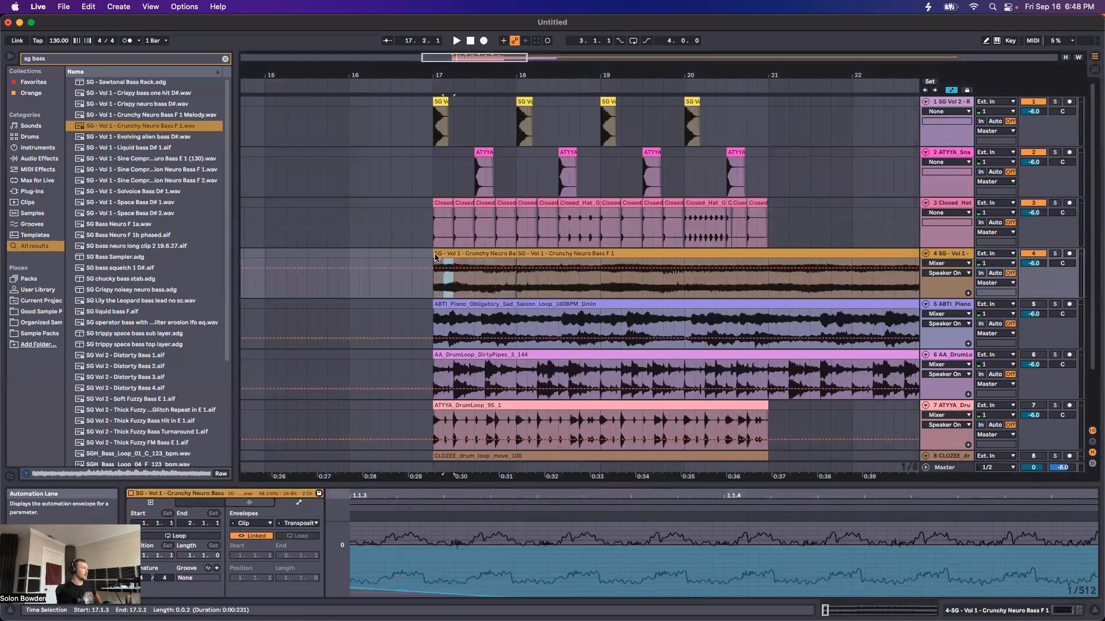
left_click_drag(439, 254, 355, 255)
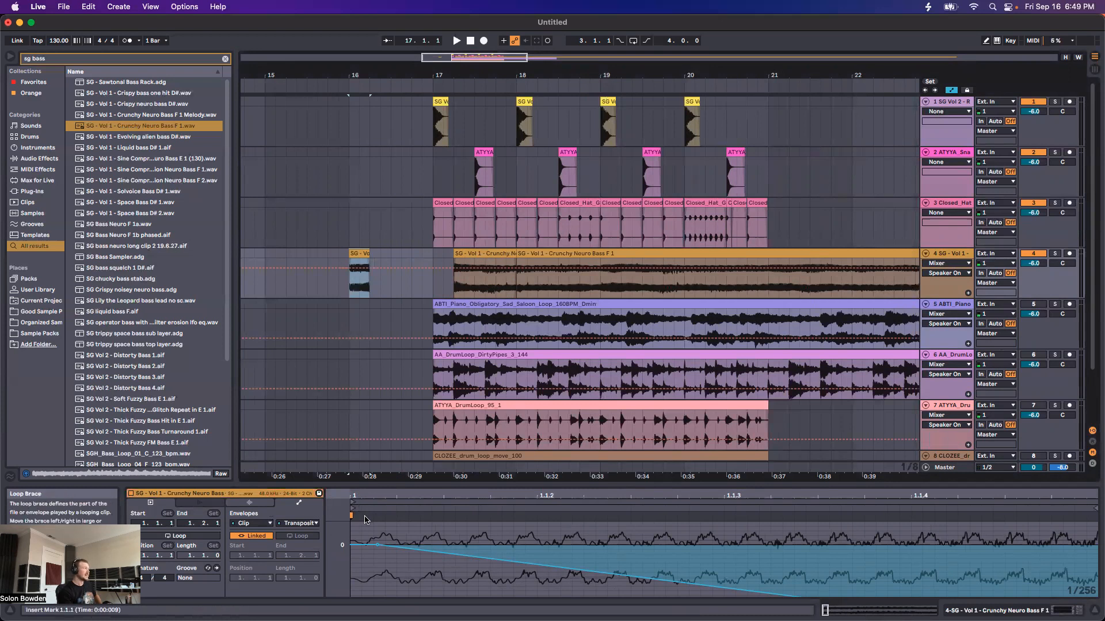
left_click(454, 541)
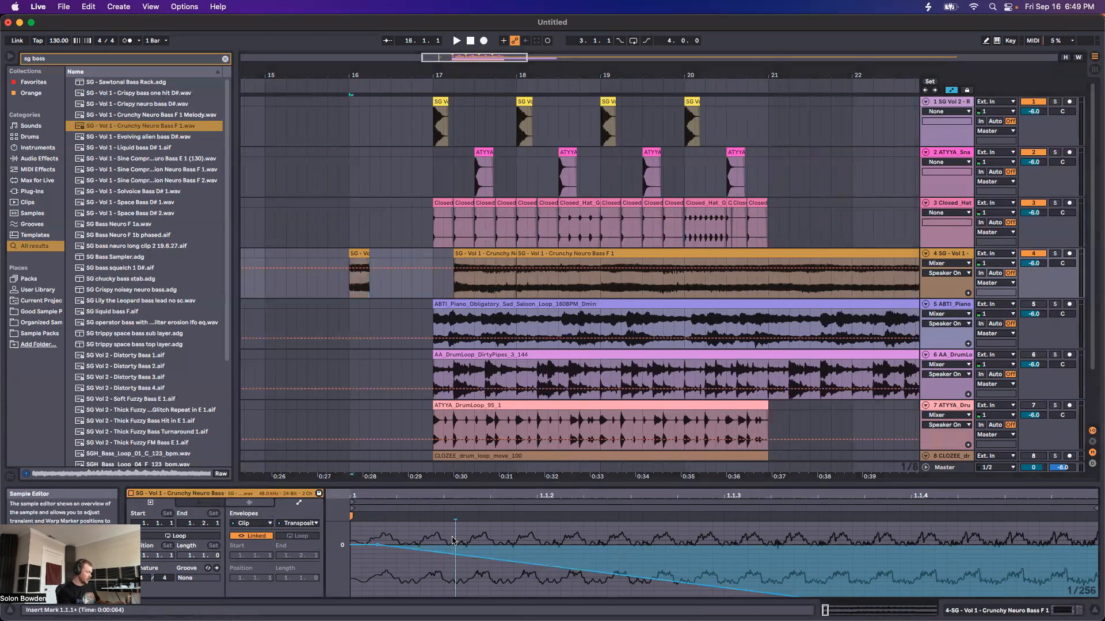
key("super+BackSpace")
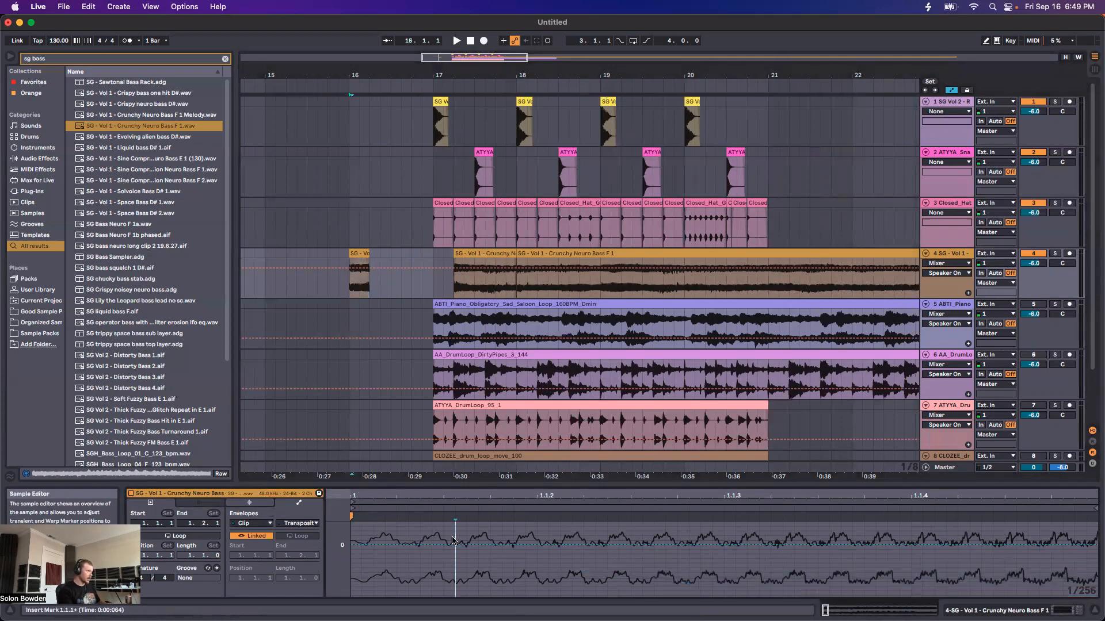
Show the bar-16 bass piece's warp settings, drag warp markers between 1.1.1 and 1.2.1 to compress and stretch its waveform, and play it soloed
left_click(250, 503)
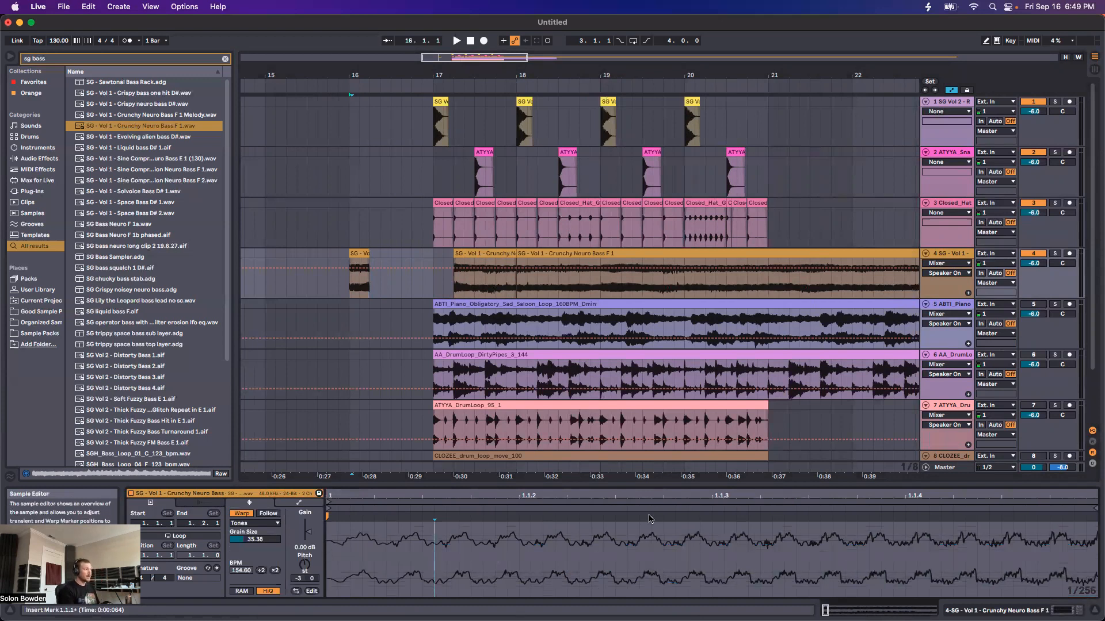
mouse_move(650, 516)
left_mouse_down()
mouse_move(784, 516)
mouse_move(410, 516)
left_mouse_up()
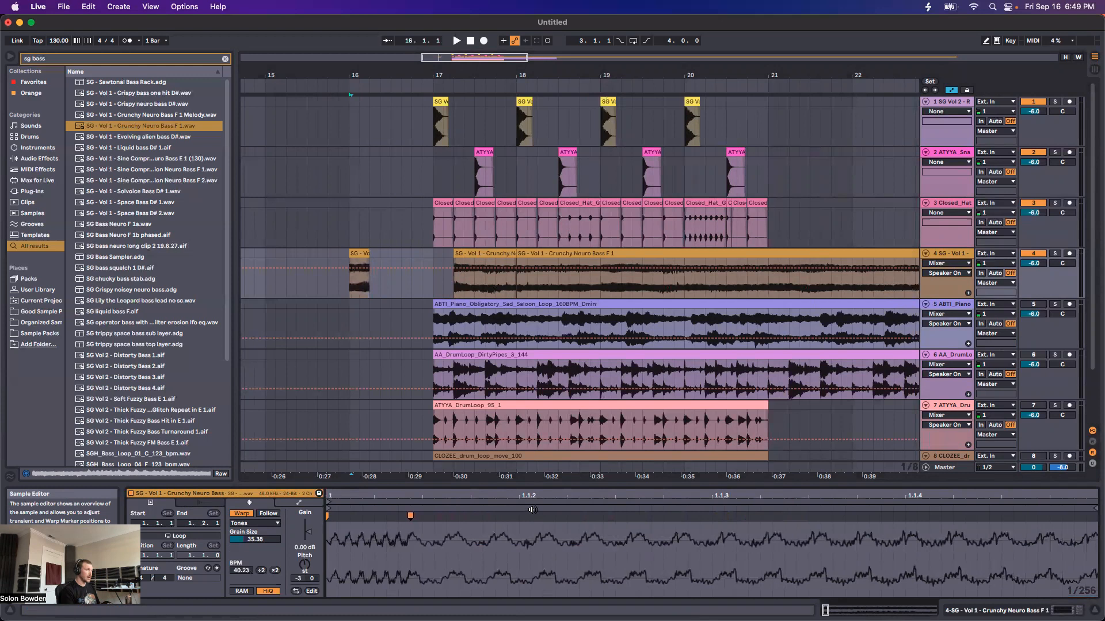
mouse_move(533, 520)
left_mouse_down()
mouse_move(823, 521)
mouse_move(693, 524)
mouse_move(716, 524)
left_mouse_up()
left_click_drag(897, 520, 765, 521)
left_click(850, 520)
left_click_drag(850, 520, 1057, 524)
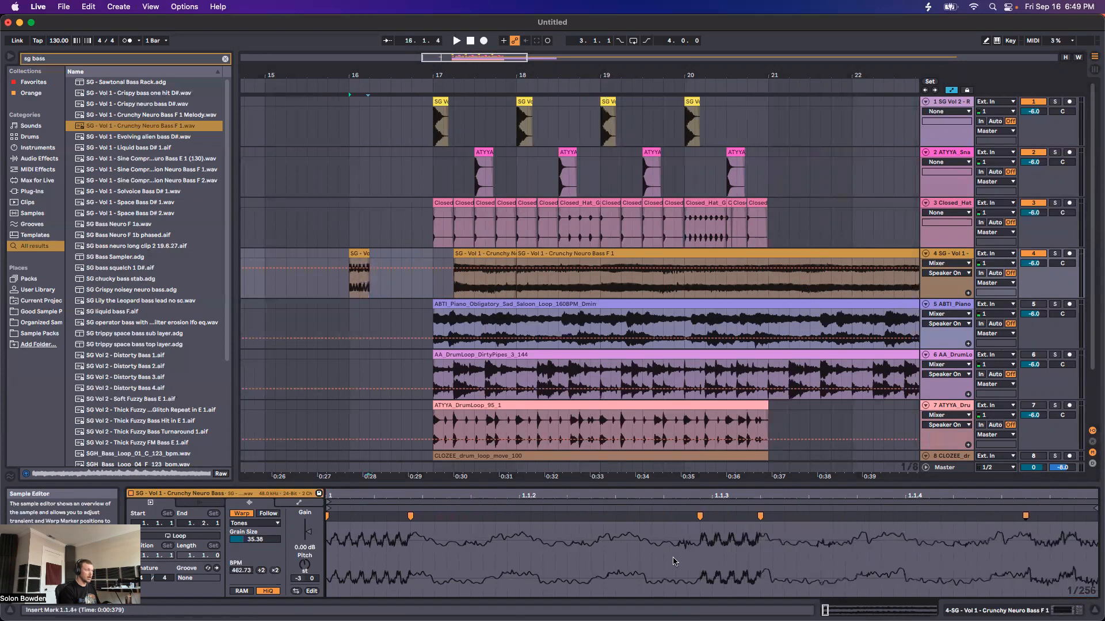
key("minus")
left_click(347, 292)
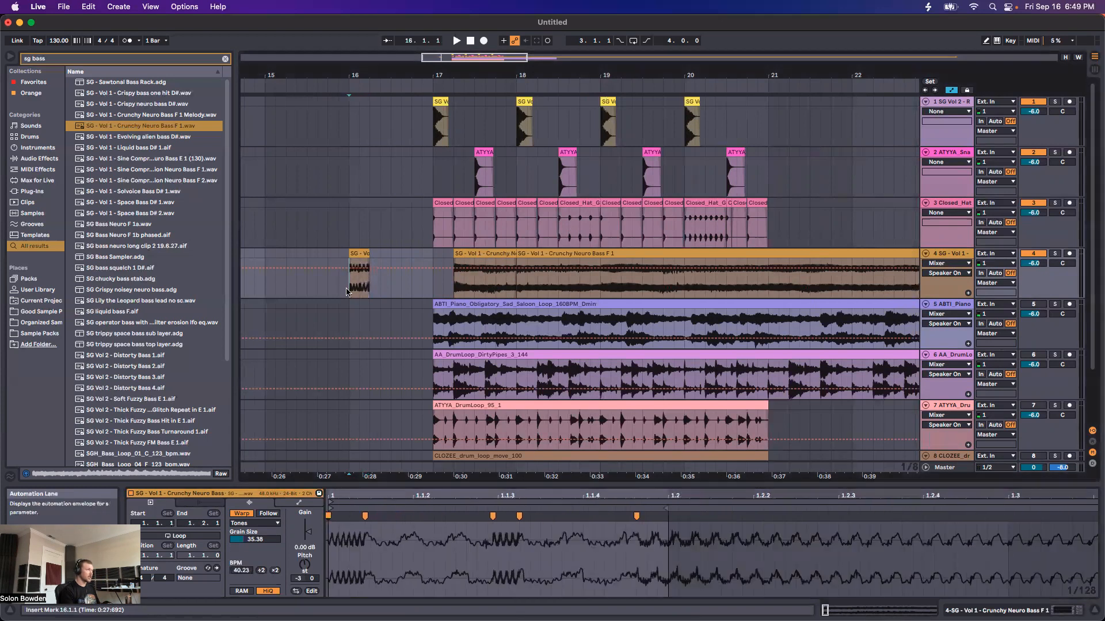
key("space")
key("space")
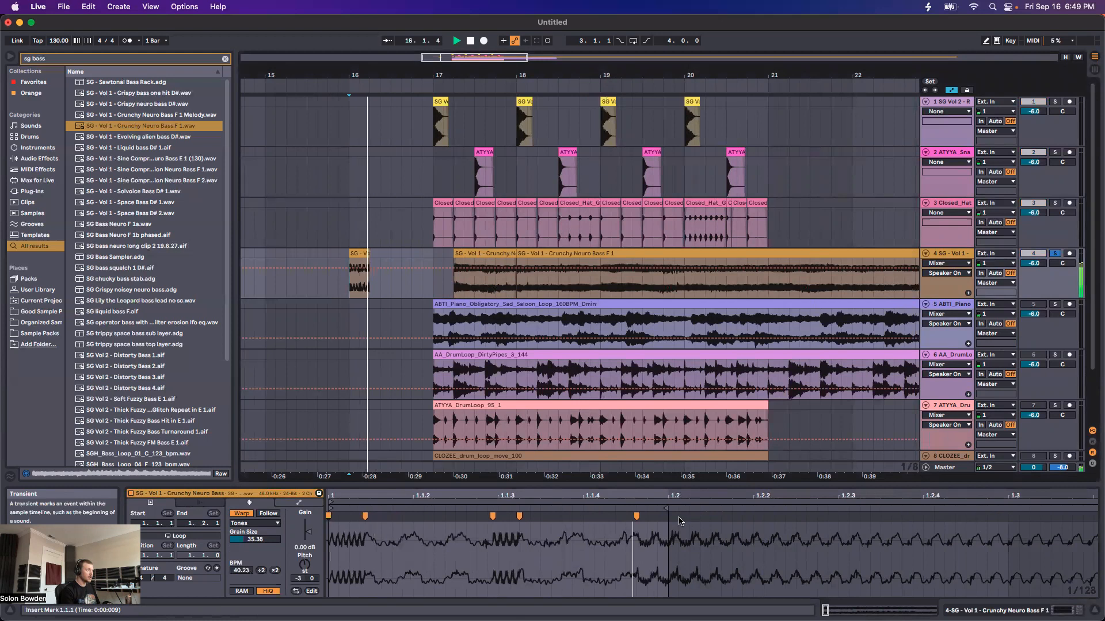
Add more warp markers near the end of the bar-16 bass piece, stretch its last section past 1.3, and play it
key("space")
mouse_move(679, 510)
left_mouse_down()
mouse_move(756, 515)
mouse_move(640, 517)
mouse_move(1065, 518)
left_mouse_up()
double_click(704, 517)
key("space")
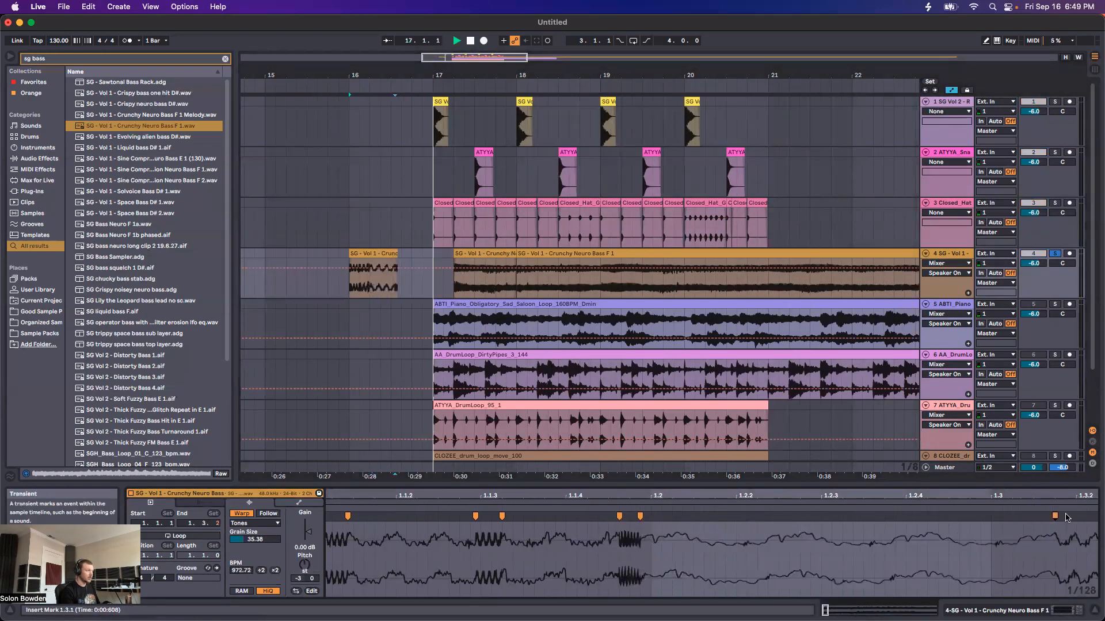
key("space")
left_click(350, 290)
key("space")
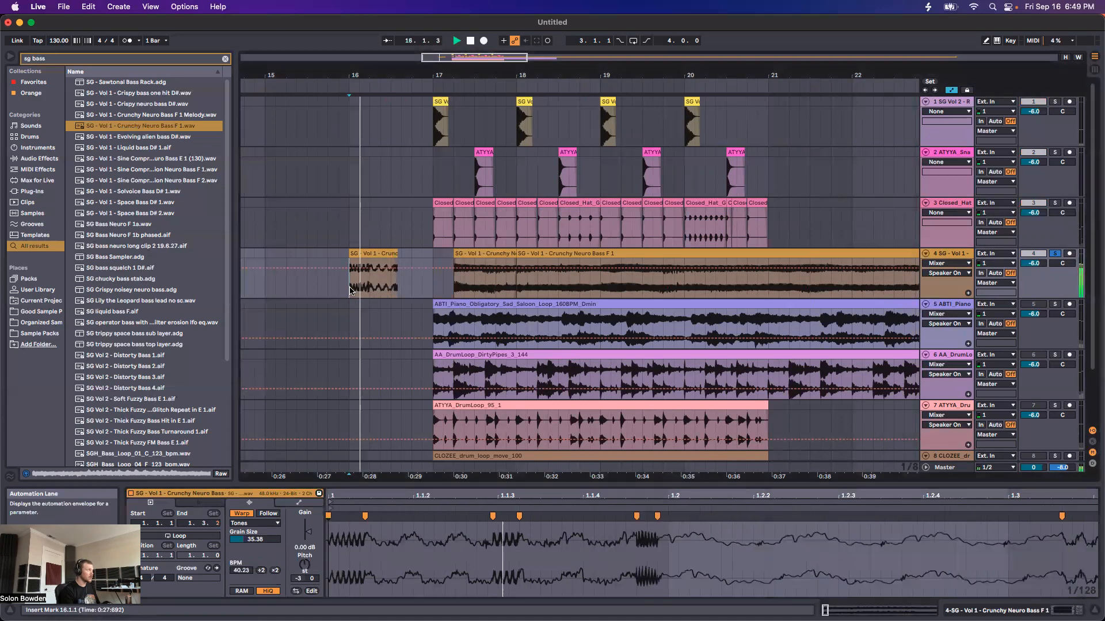
key("space")
Set the warped bass piece's Tones grain size to 100 and its pitch to -5 st, and play it repeatedly
key("space")
mouse_move(262, 541)
left_mouse_down()
mouse_move(311, 536)
mouse_move(305, 572)
left_mouse_up()
key("space")
key("space")
key("space")
key("space")
key("space")
key("space")
key("space")
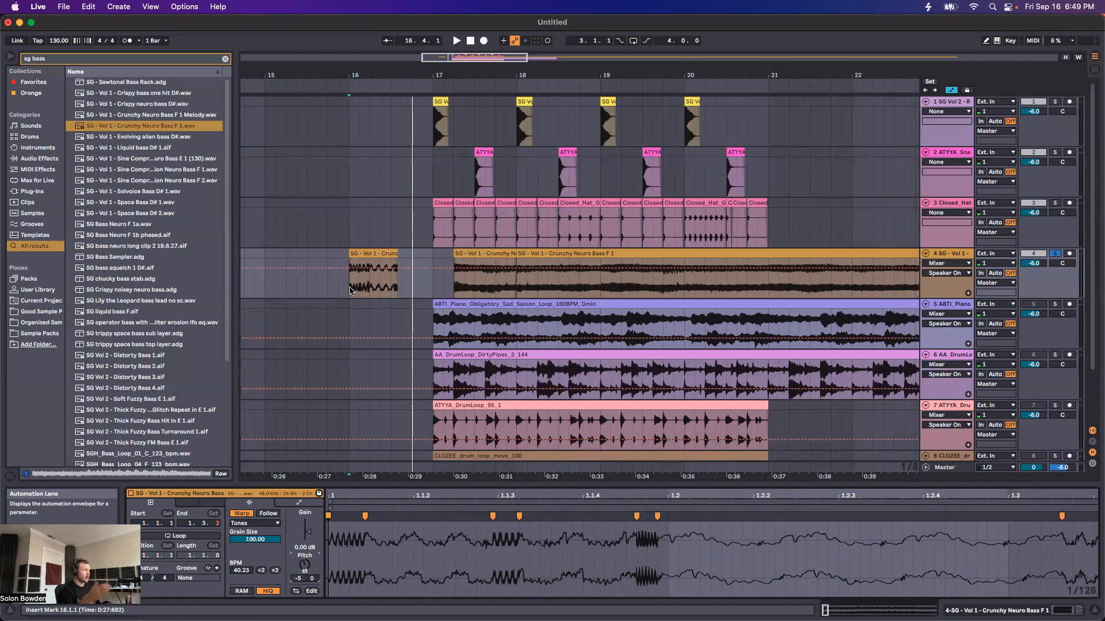
Reopen Ableton Live and recover the unsaved Untitled set
scroll(637, 332, "down", 3)
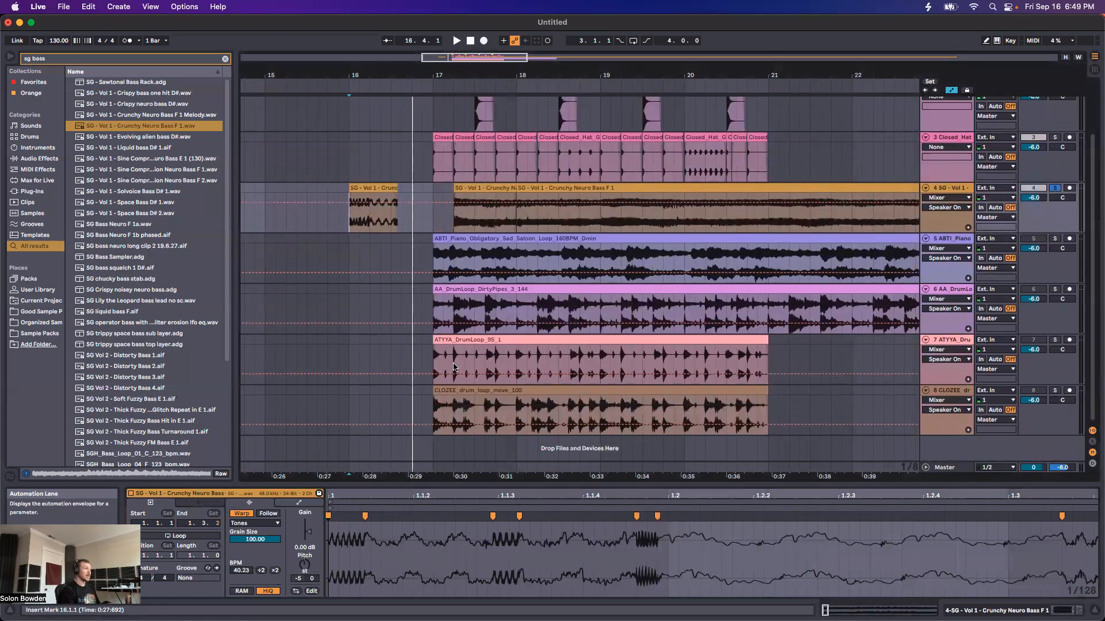
left_click(764, 331, "shift")
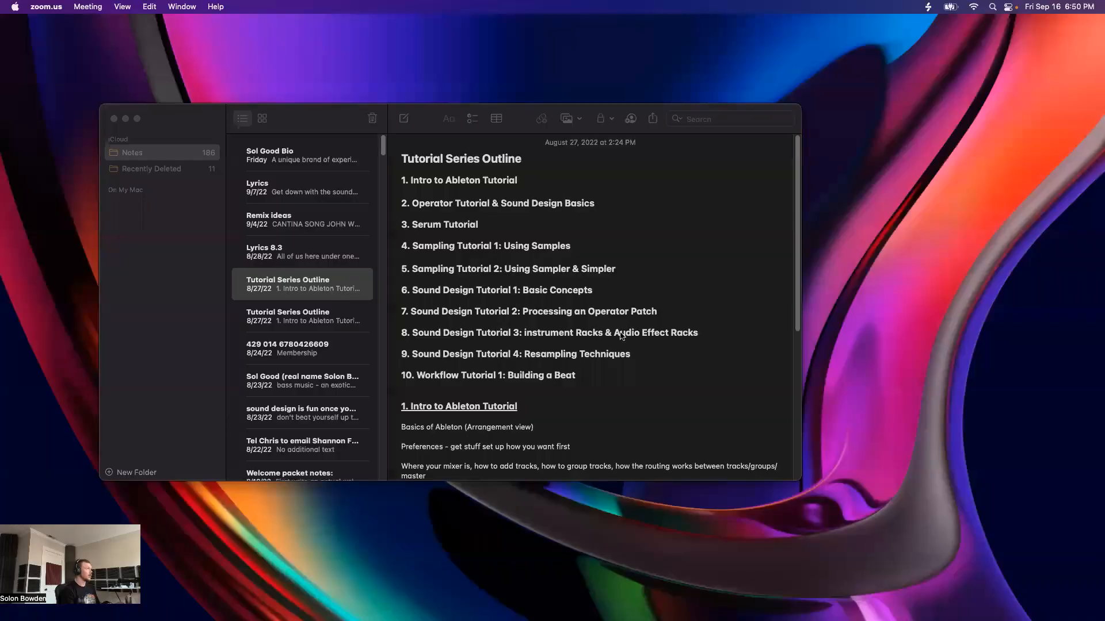
left_click(527, 607)
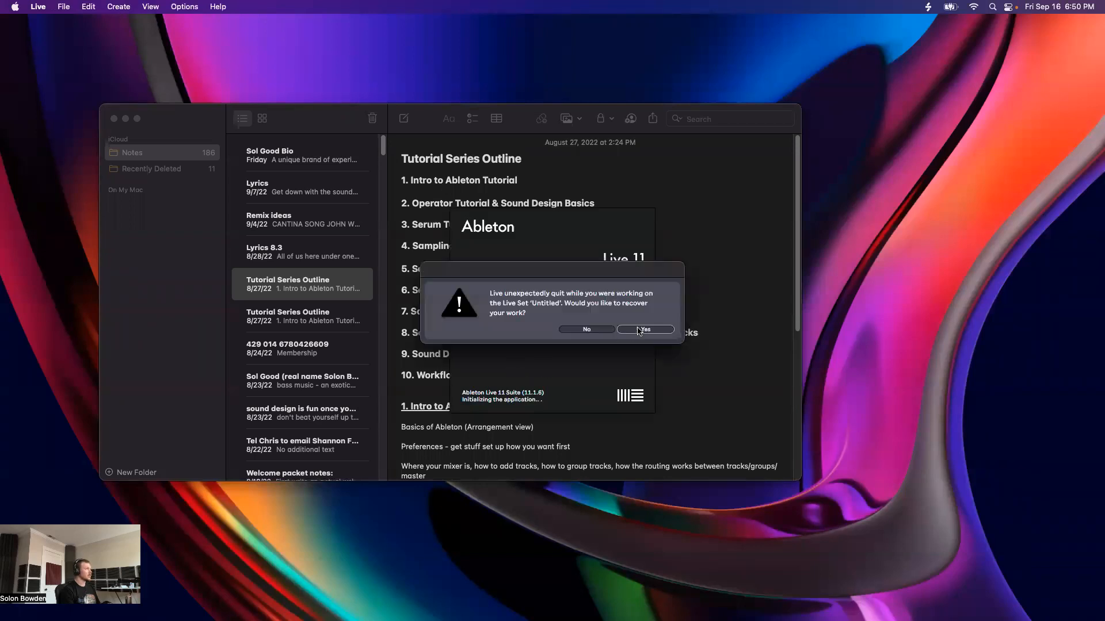
left_click(642, 329)
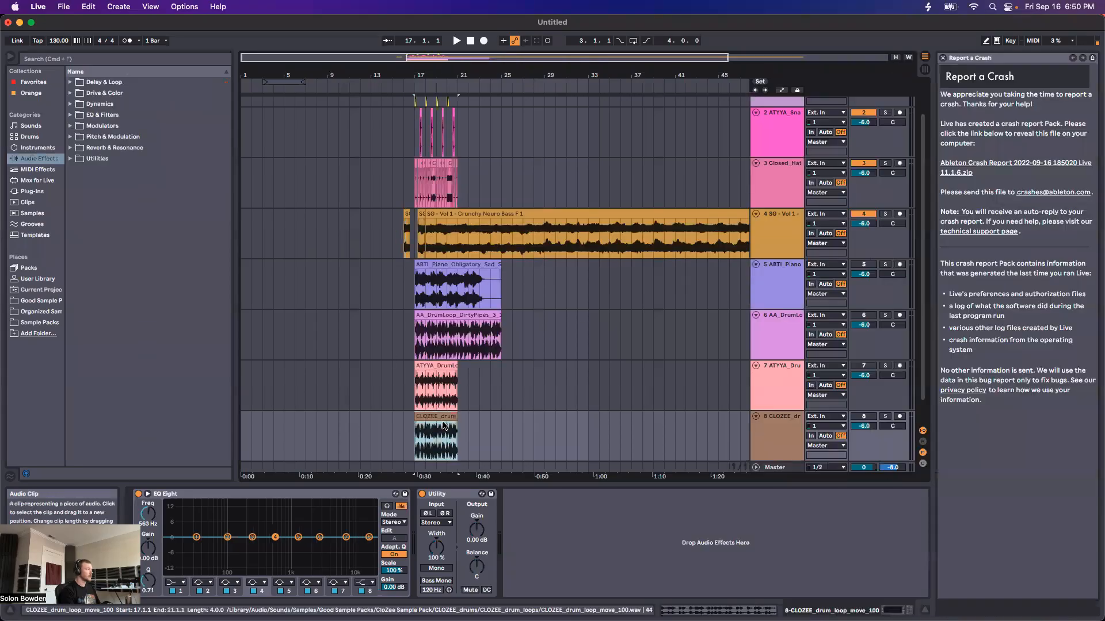
Extend the CLOZEE drum loop's end to about 21.4.3 and consolidate it
left_click_drag(487, 416, 516, 416)
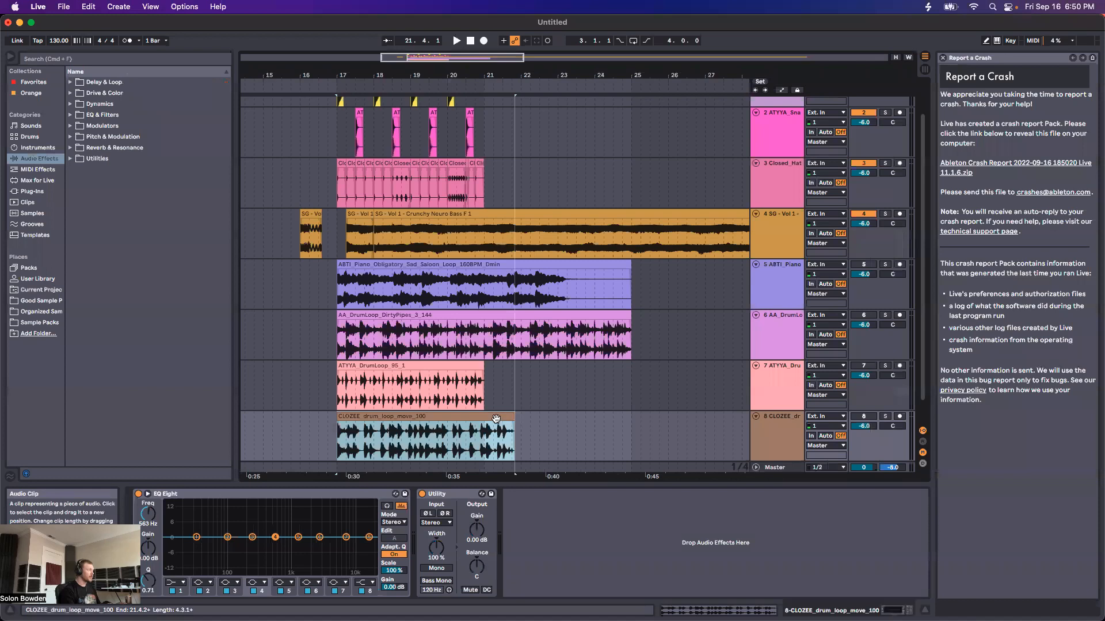
key("super+j")
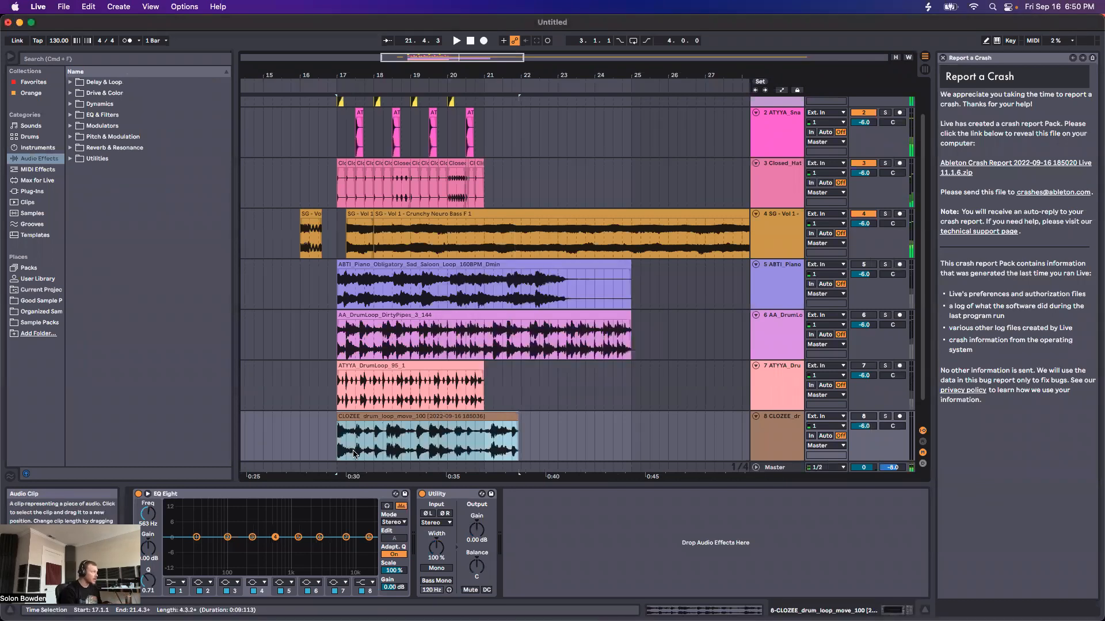
scroll(354, 454, "up", 4)
Warp the consolidated CLOZEE drum loop with markers on its transients at 2.1.1, 3.1.1, 3.3.3, 4.2.3, 4.4.1 and 5.1.1
left_click(395, 416)
scroll(403, 426, "up", 3)
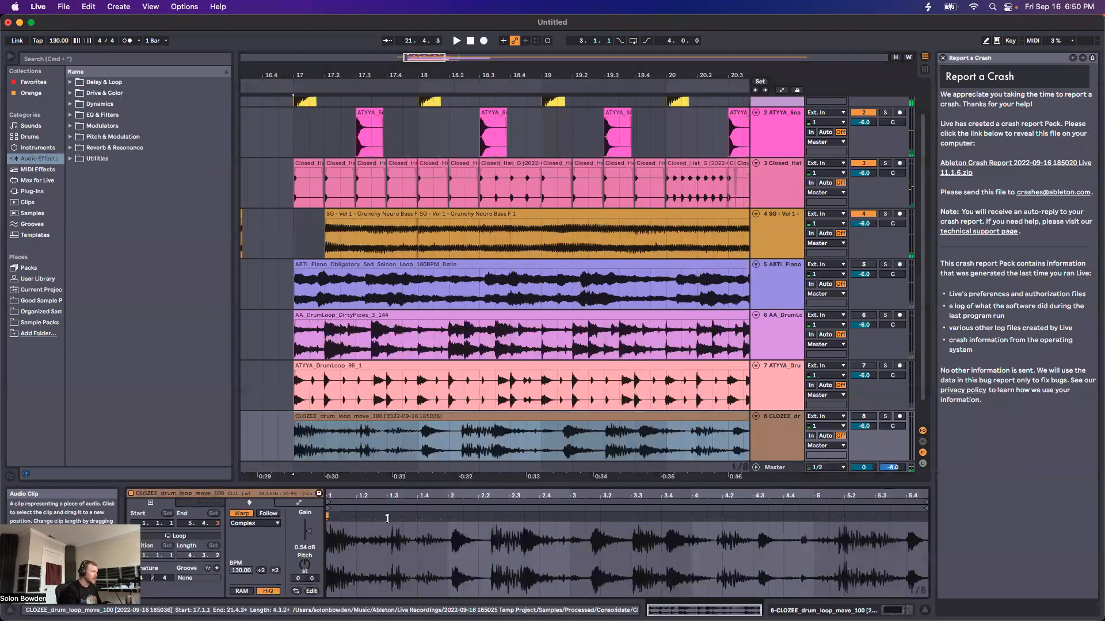
left_click_drag(454, 521, 449, 519)
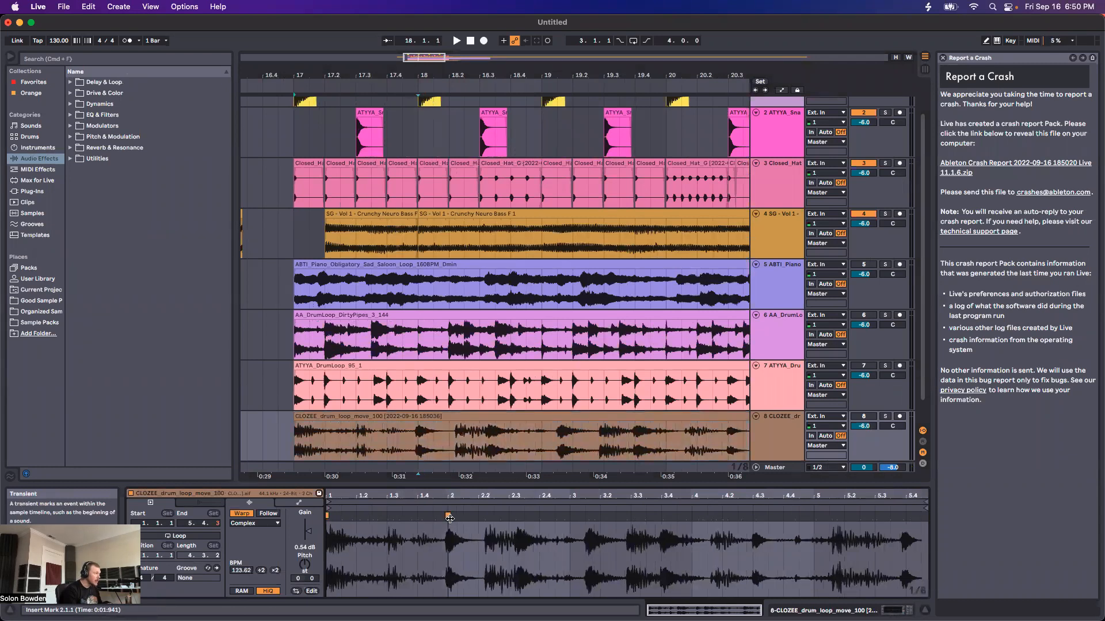
left_click_drag(585, 518, 571, 518)
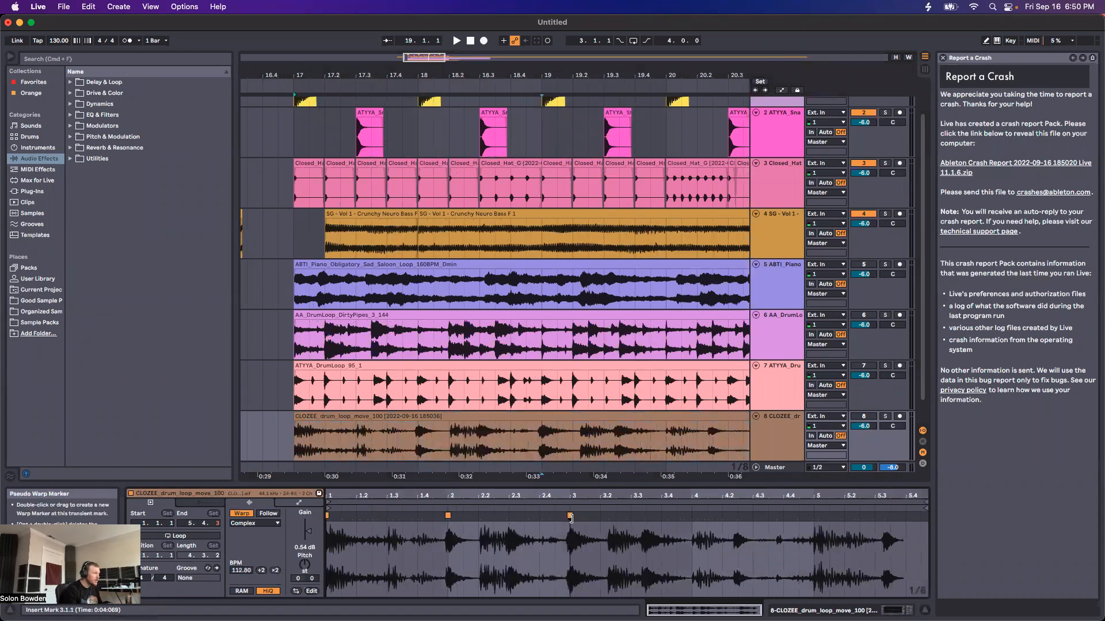
double_click(644, 517)
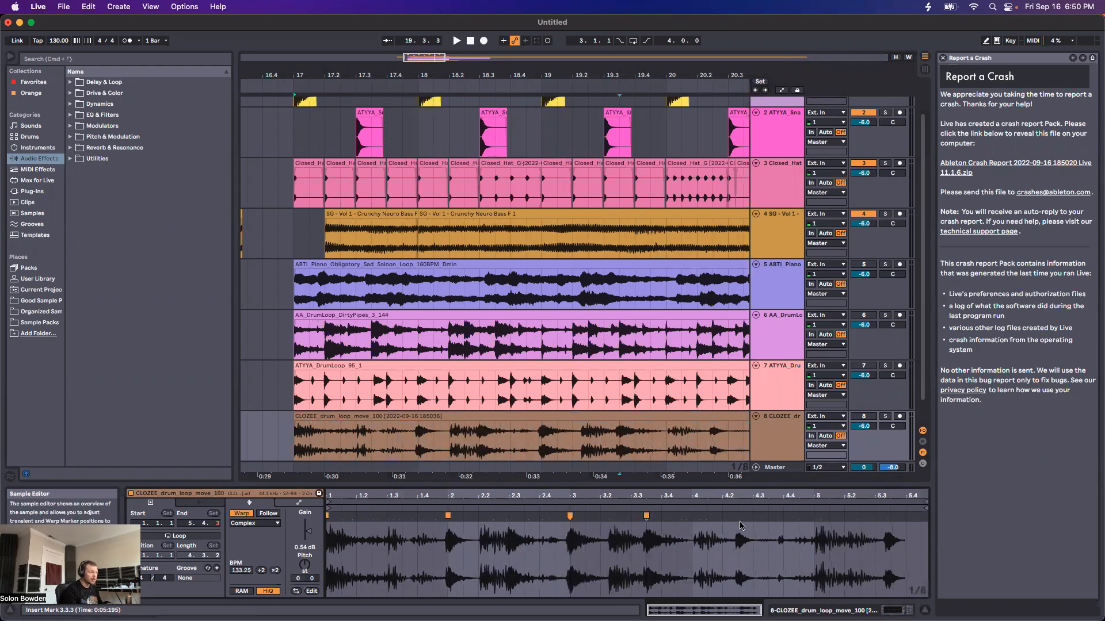
double_click(737, 516)
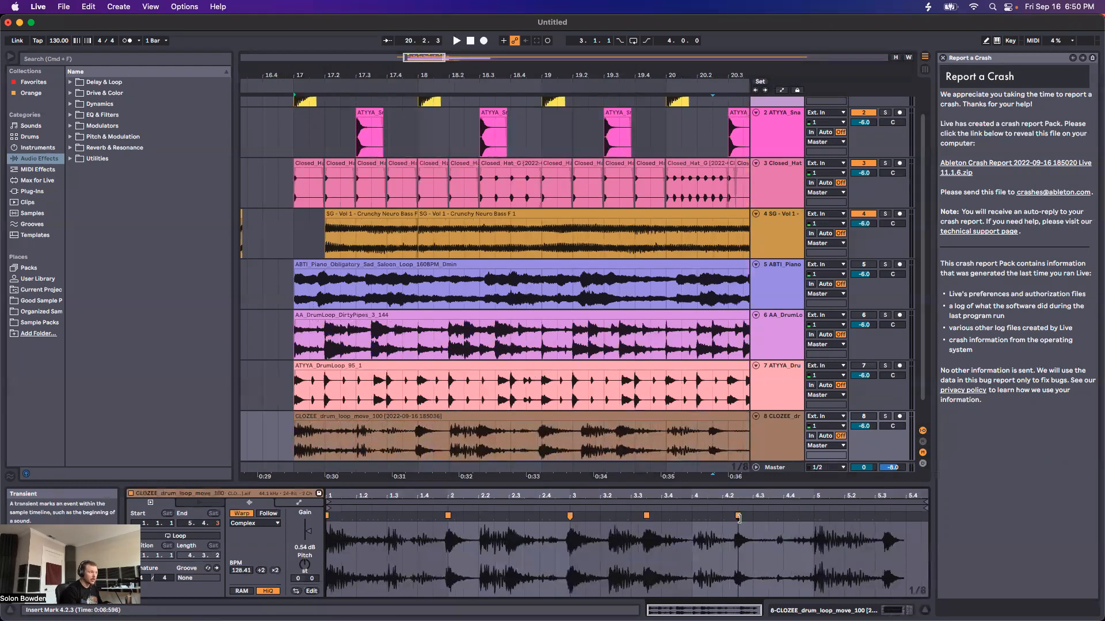
double_click(781, 517)
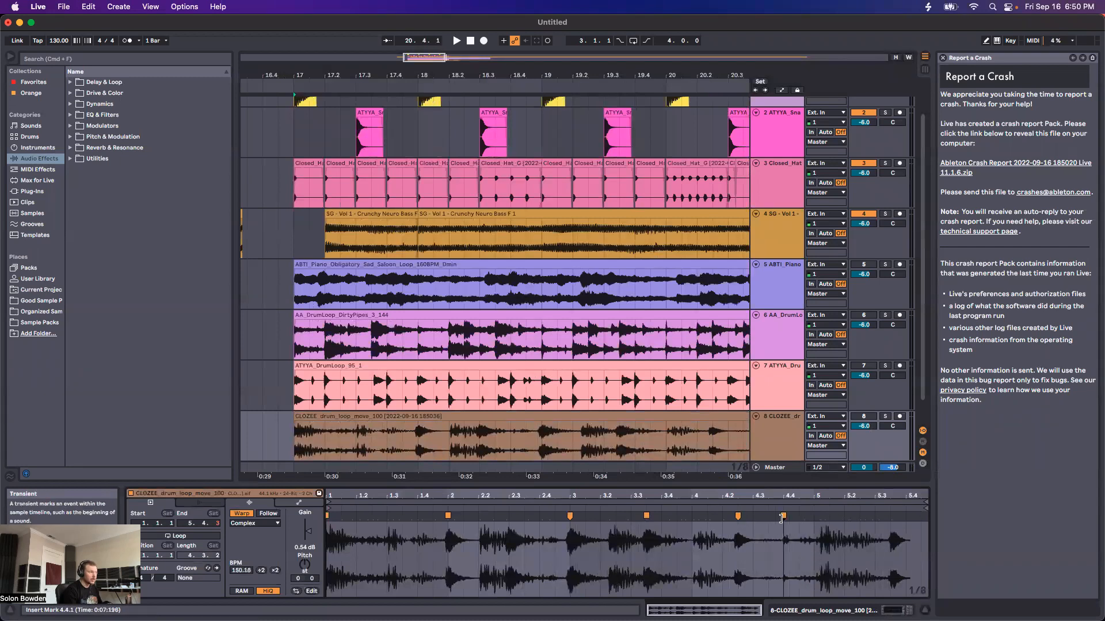
double_click(813, 516)
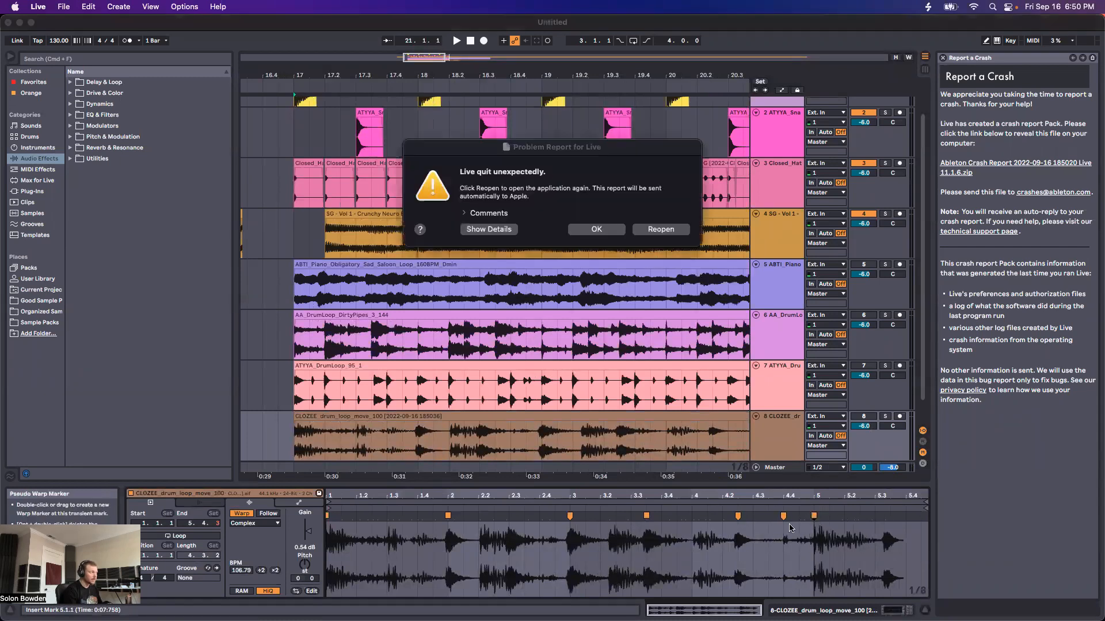
Dismiss the problem report and close the crash report panel
left_click(613, 229)
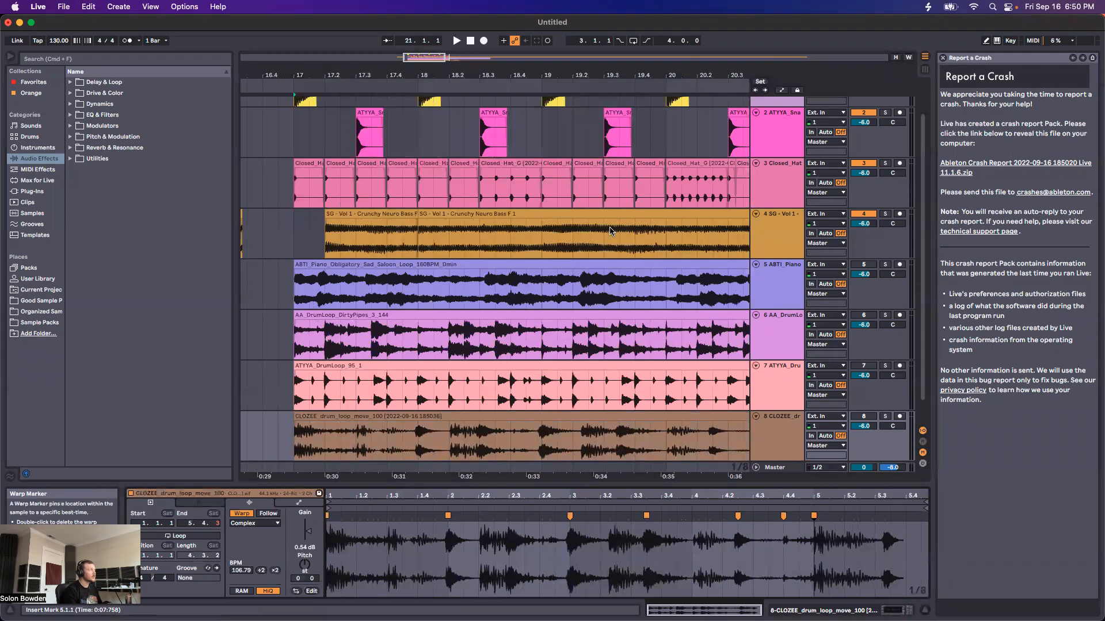
left_click(943, 58)
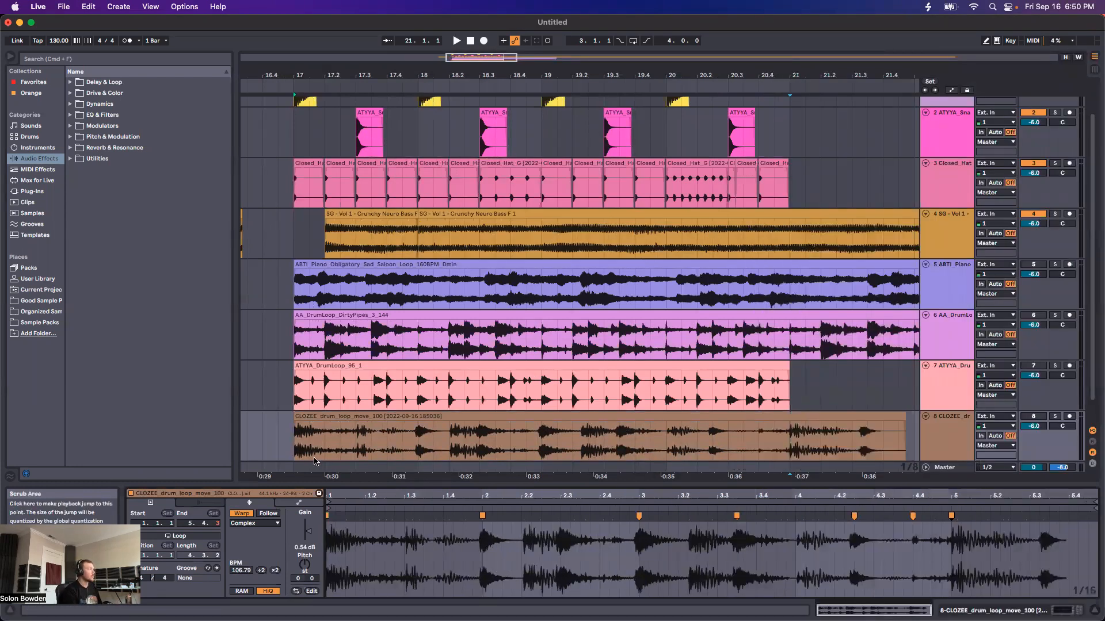
Split the warped bar-16 bass piece at 16.2.1 and move its first part an eighth note earlier
scroll(396, 297, "left", 2)
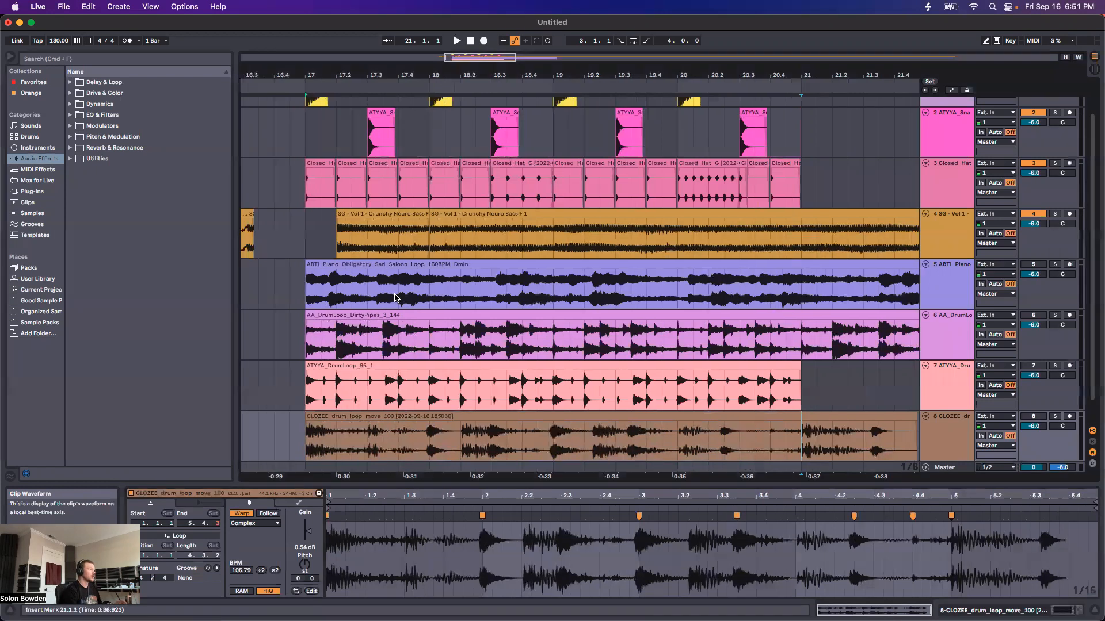
scroll(334, 238, "left", 10)
left_click(339, 245)
key("super+e")
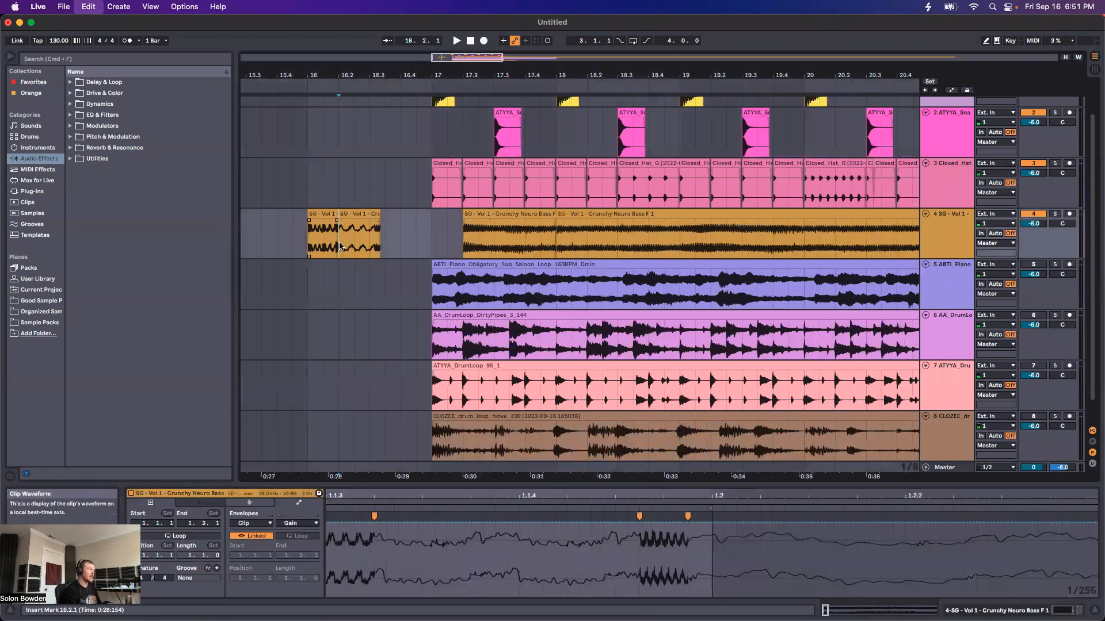
left_click_drag(329, 215, 316, 215)
Cut the eighth note from 16.2.3 to 16.3.1 out of the second bass part and move it to 16.4.1
left_click(357, 233)
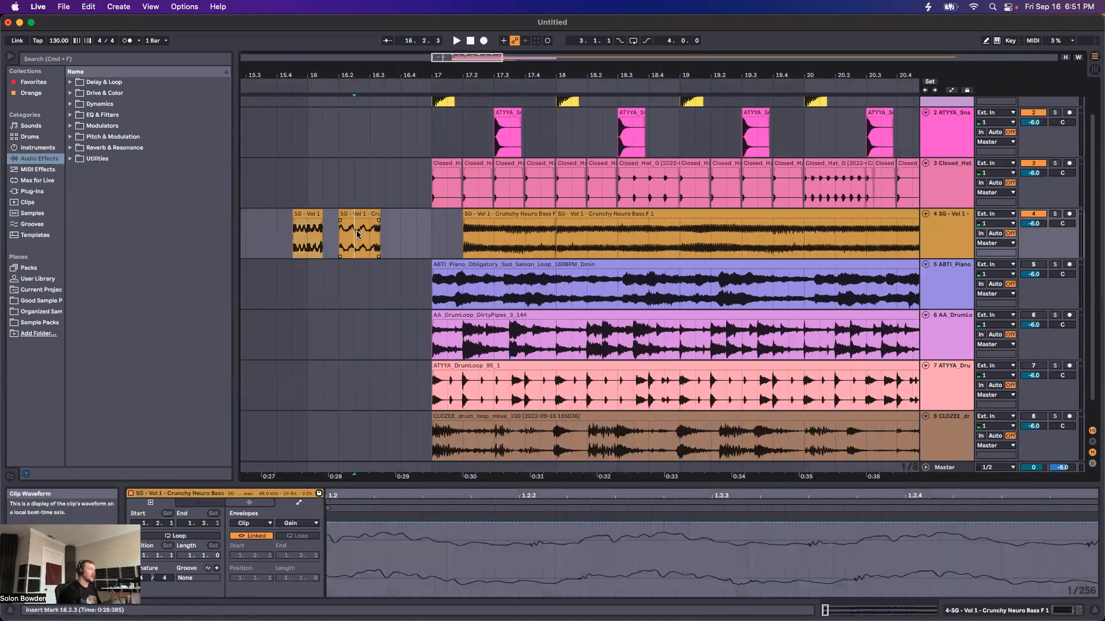
left_click_drag(367, 246, 405, 242)
left_click(403, 214)
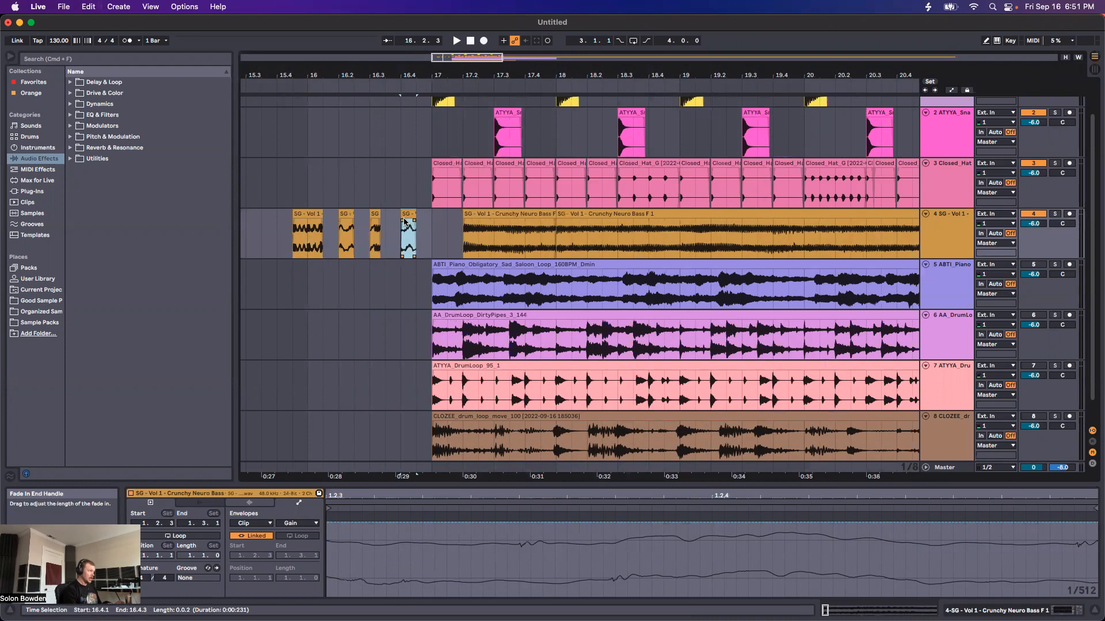
Reverse the short bass piece at 16.4.1
key("r")
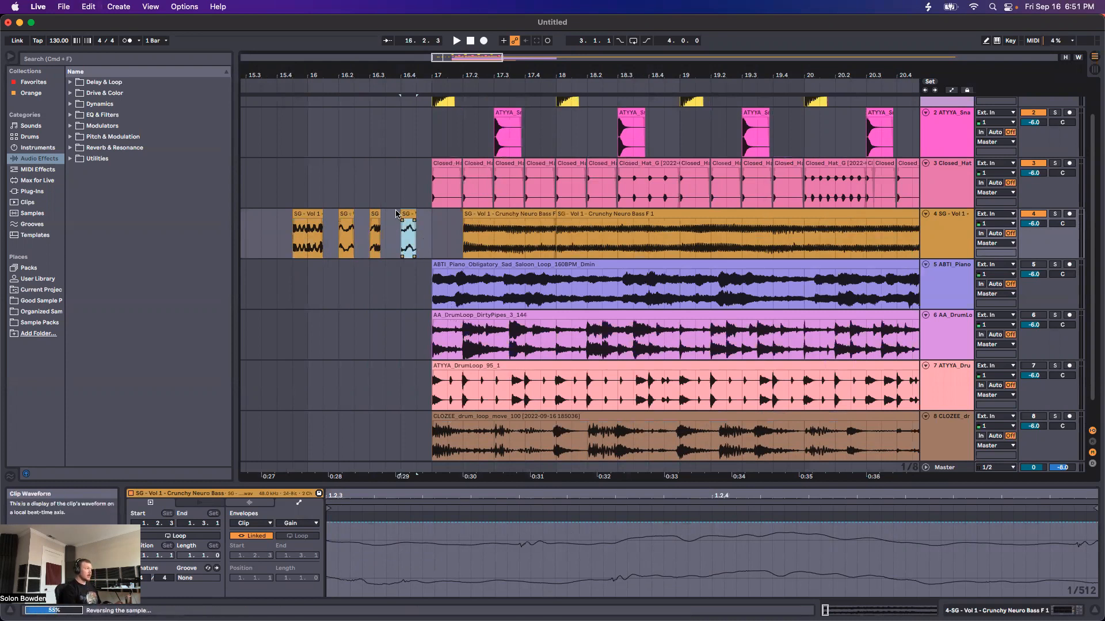
Split the ATYYA_DrumLoop_95_1 clip at 18.1.1 and move its first bar to 16.1.1
left_click(499, 369)
left_click(559, 396)
key("super+e")
left_click_drag(493, 366, 371, 377)
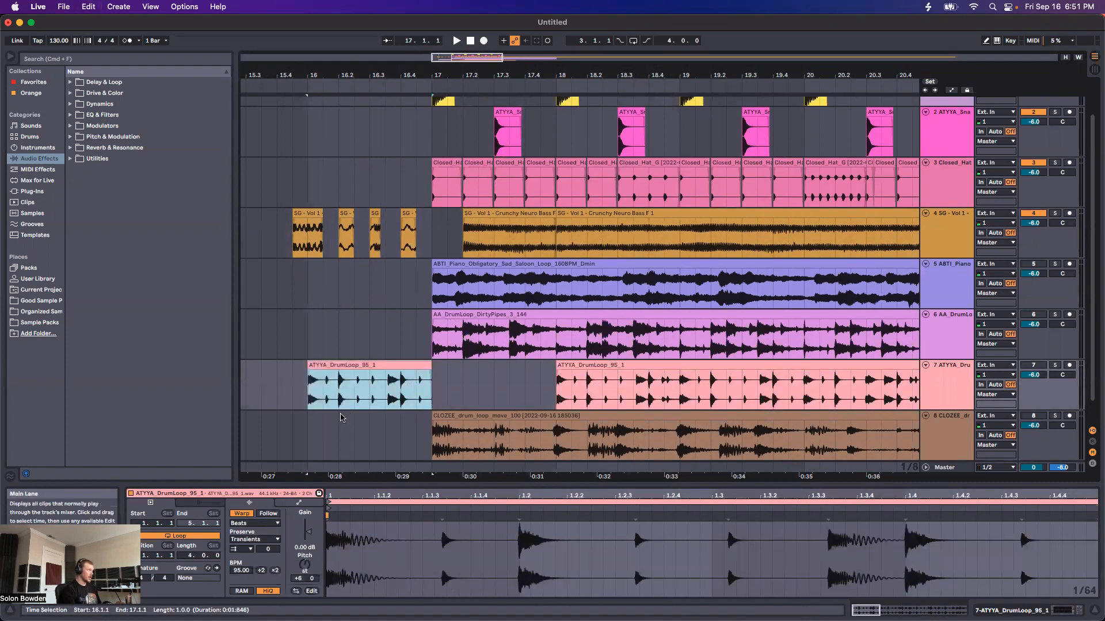
Reverse the drum bar at 16.1.1 and play it with its track soloed
key("r")
left_click(308, 394)
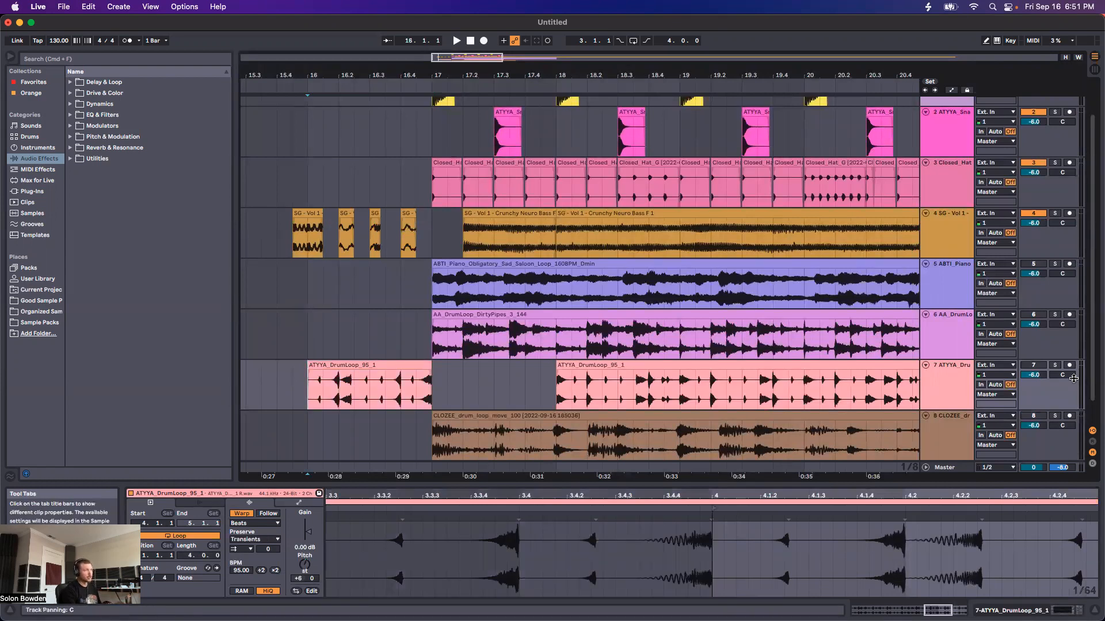
left_click(1055, 365)
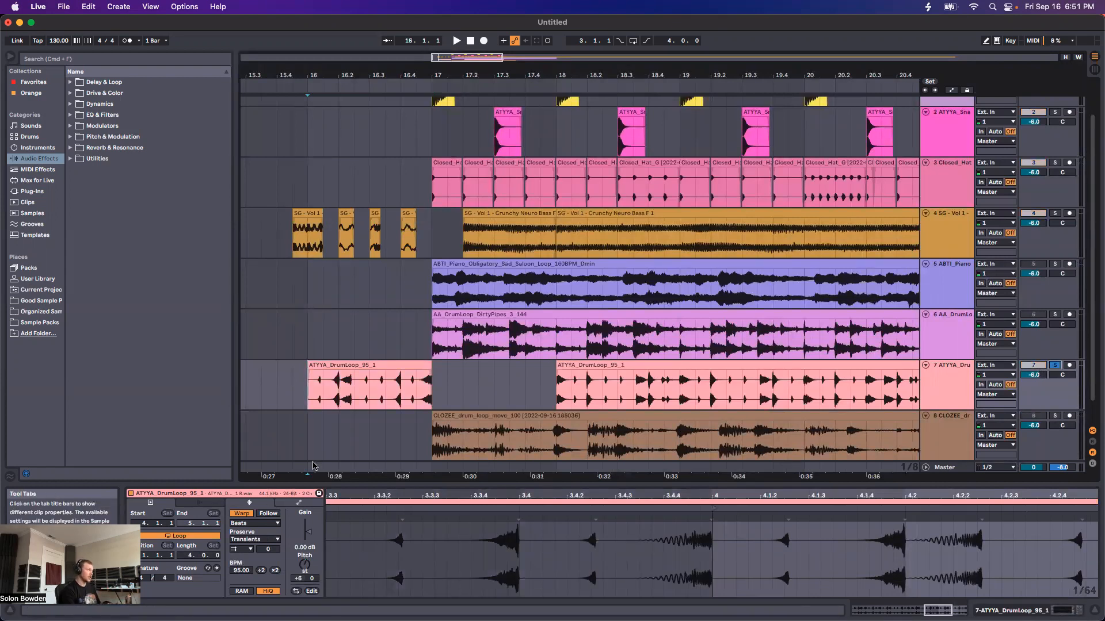
key("space")
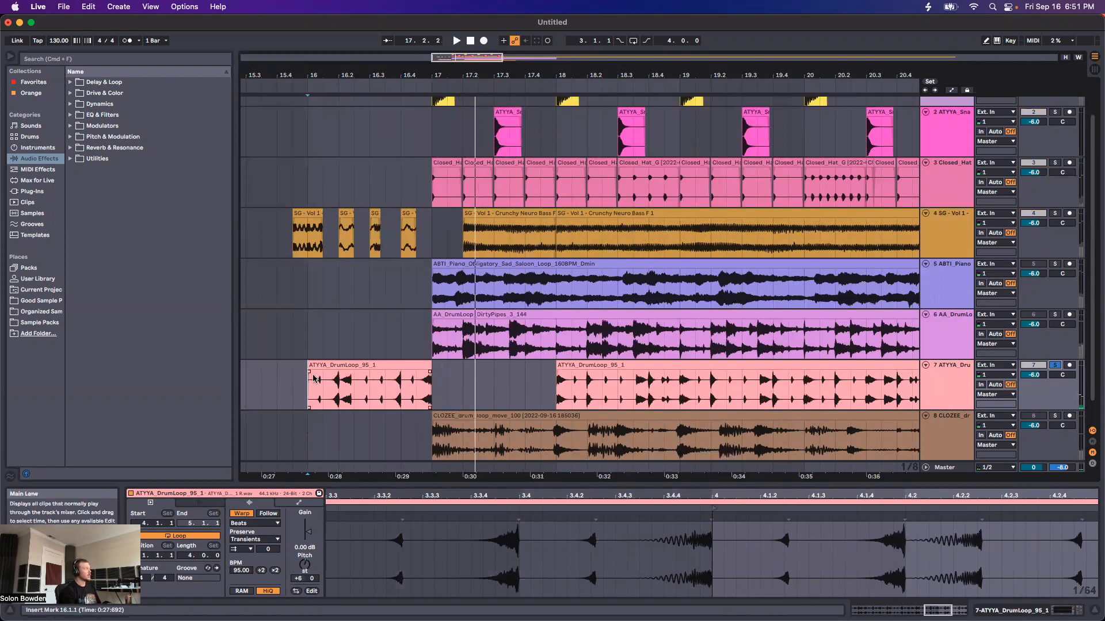
Split the reversed drum bar at 16.2.1 and move its first beat to 15.4.1
scroll(333, 409, "down", 3)
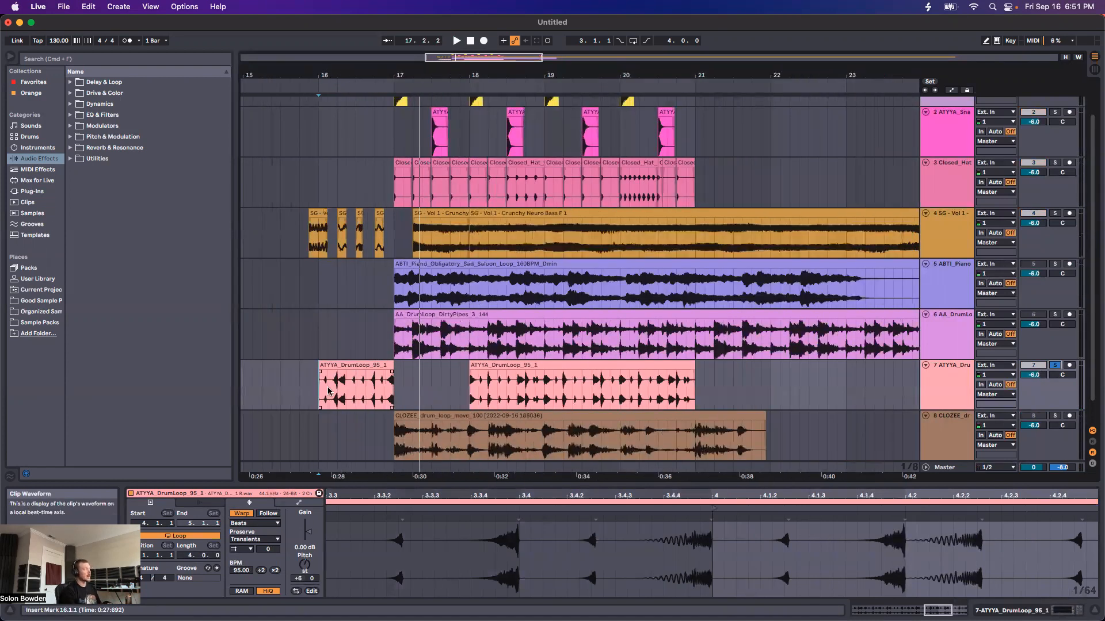
left_click(337, 396)
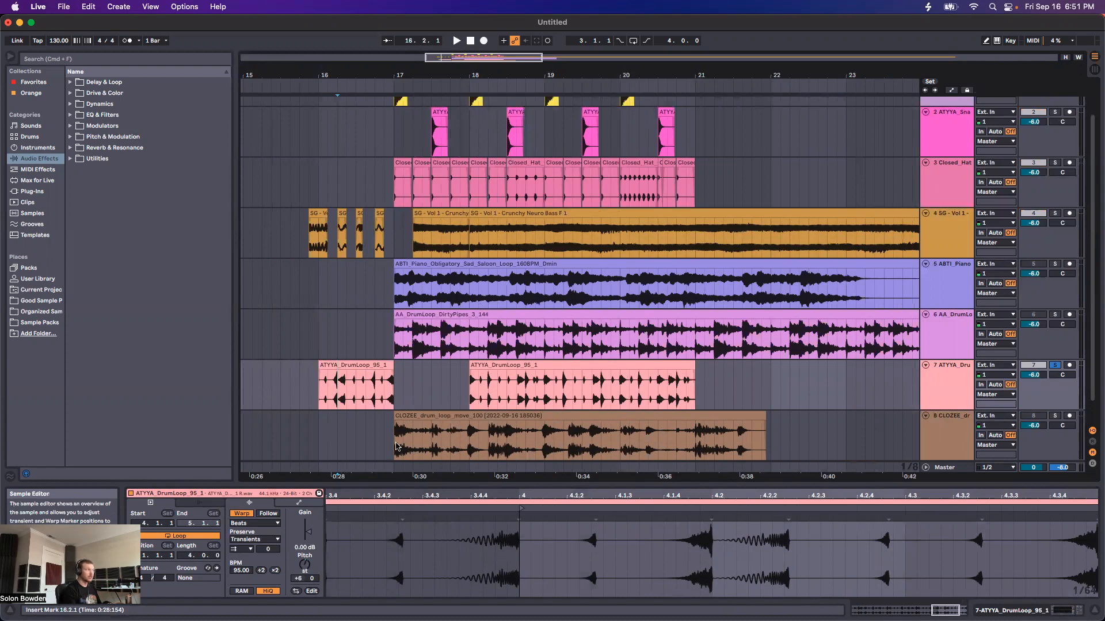
key("super+e")
left_click_drag(324, 365, 299, 368)
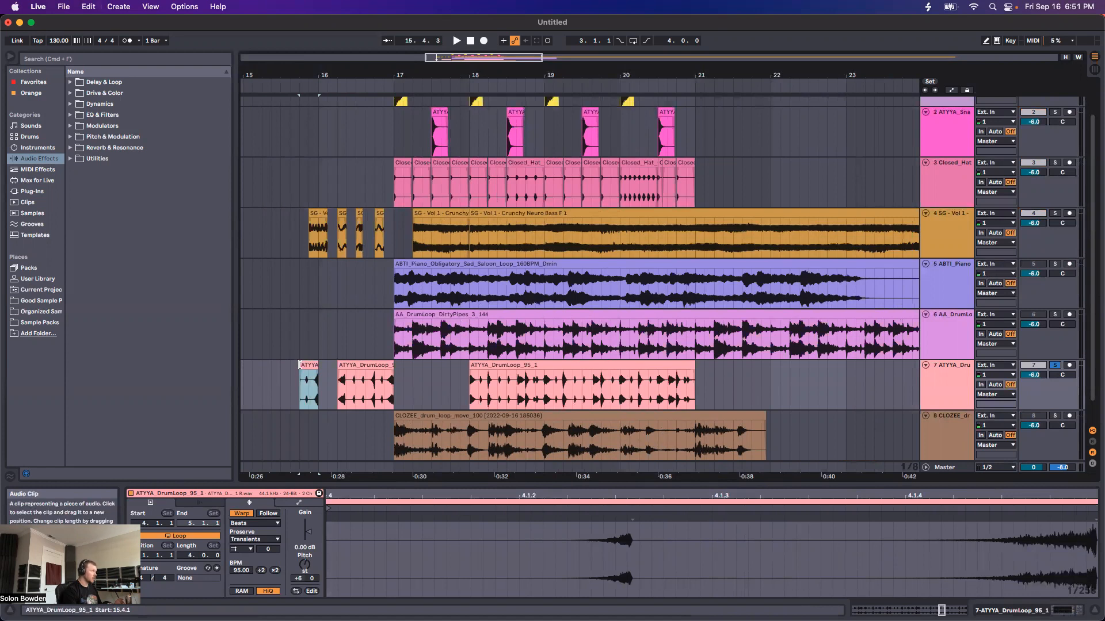
Stretch the reversed one-beat drum piece so that it starts at about 15.2.3 and still ends at 16.1.1
left_click_drag(301, 364, 273, 372)
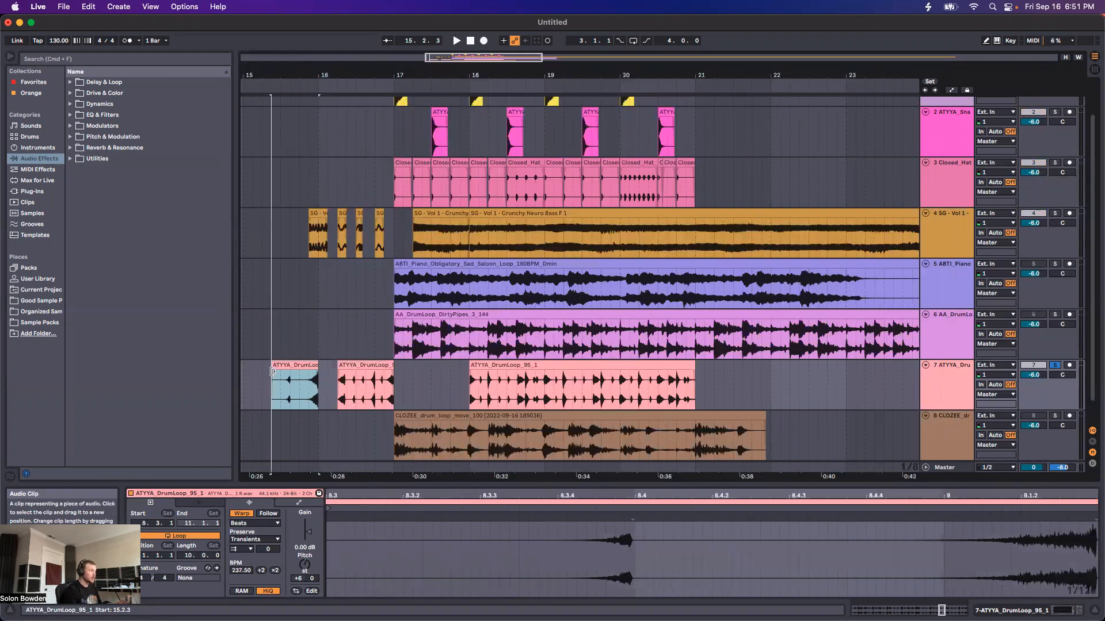
mouse_move(273, 372)
left_mouse_down()
mouse_move(297, 370)
mouse_move(276, 371)
left_mouse_up()
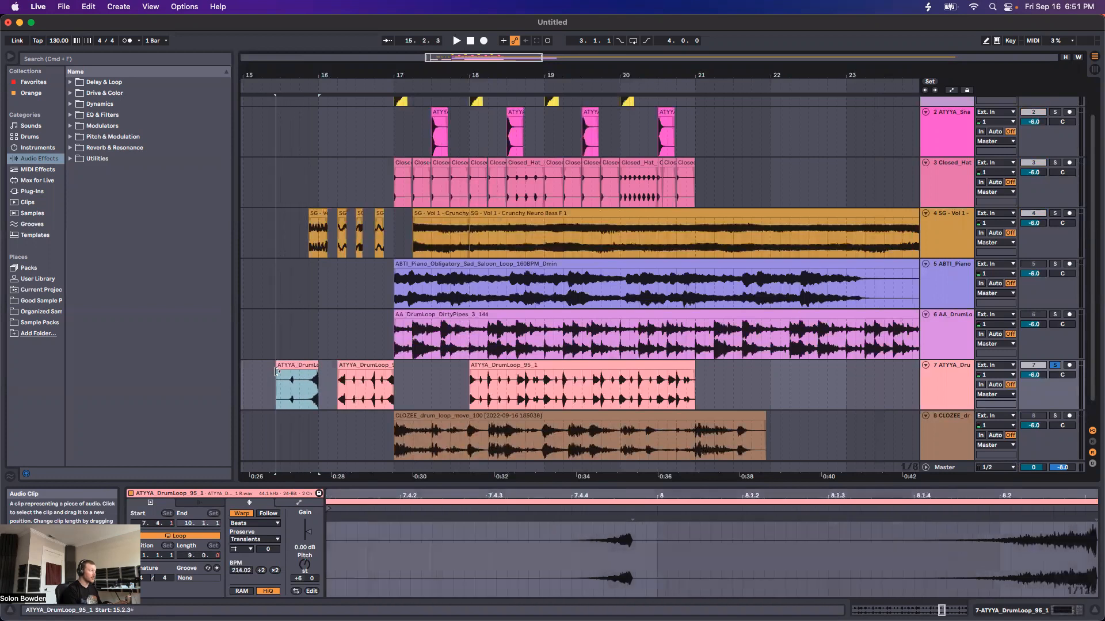
Cut the forward drum loop's opening from 18.1.1 to about 18.2.2 and fit it into the beat from 17.4.1 to 18.1.1
scroll(473, 389, "up", 2)
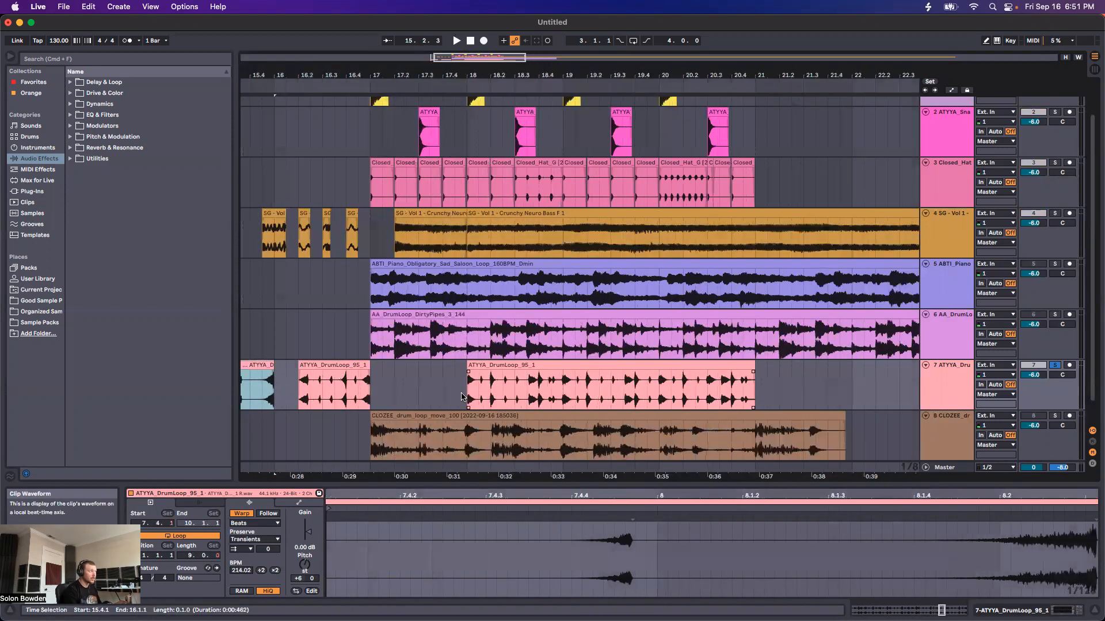
left_click(466, 393)
scroll(484, 381, "up", 4)
left_click(516, 376, "shift")
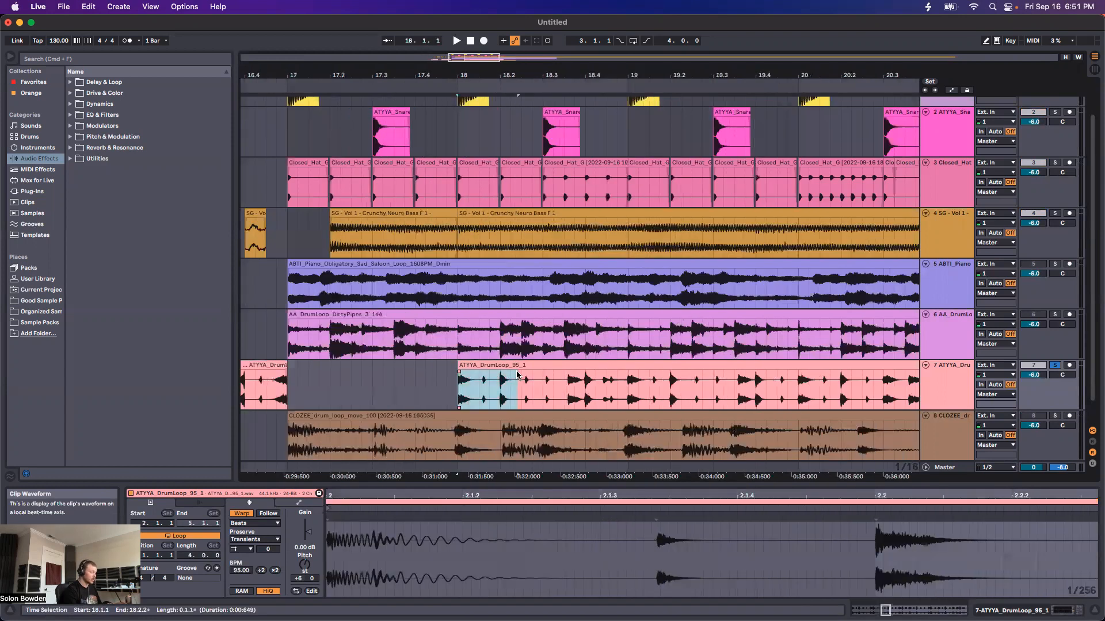
left_click_drag(482, 367, 458, 373)
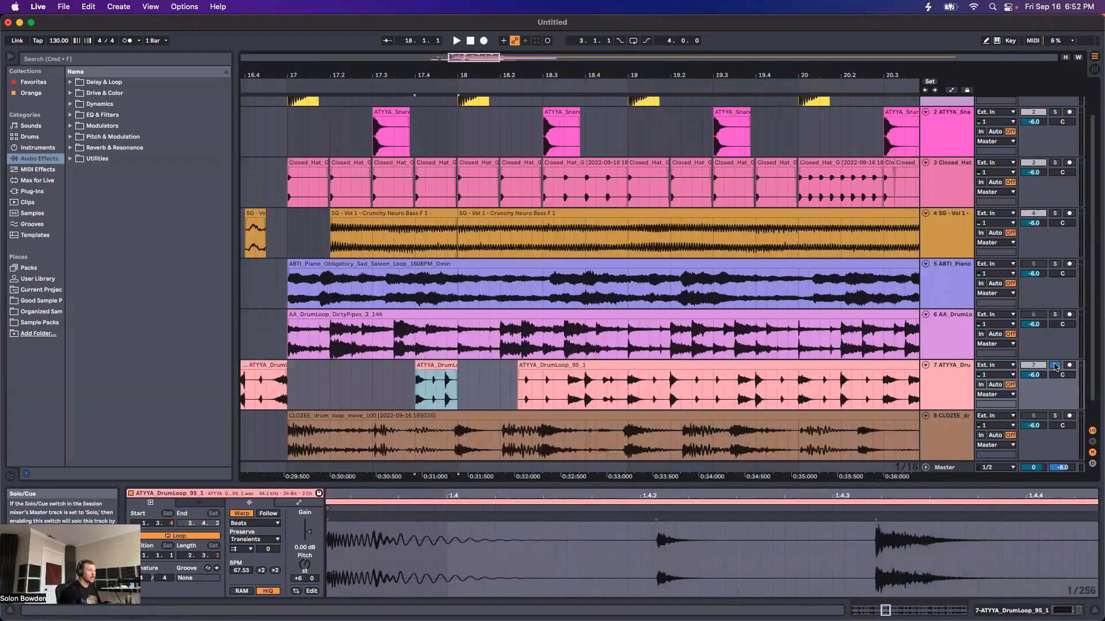
Audition the arrangement from 17.3.1 and from 17.1.1 with the drum track unsoloed and the bass track muted
left_click(369, 382)
key("space")
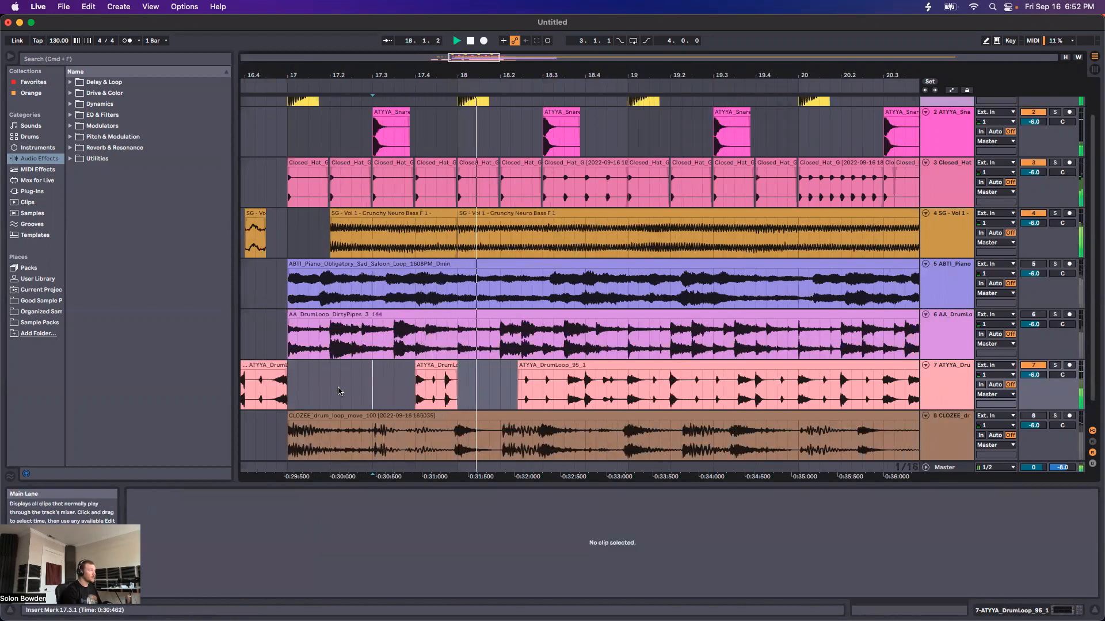
key("space")
scroll(415, 391, "up", 1)
scroll(415, 391, "up", 1)
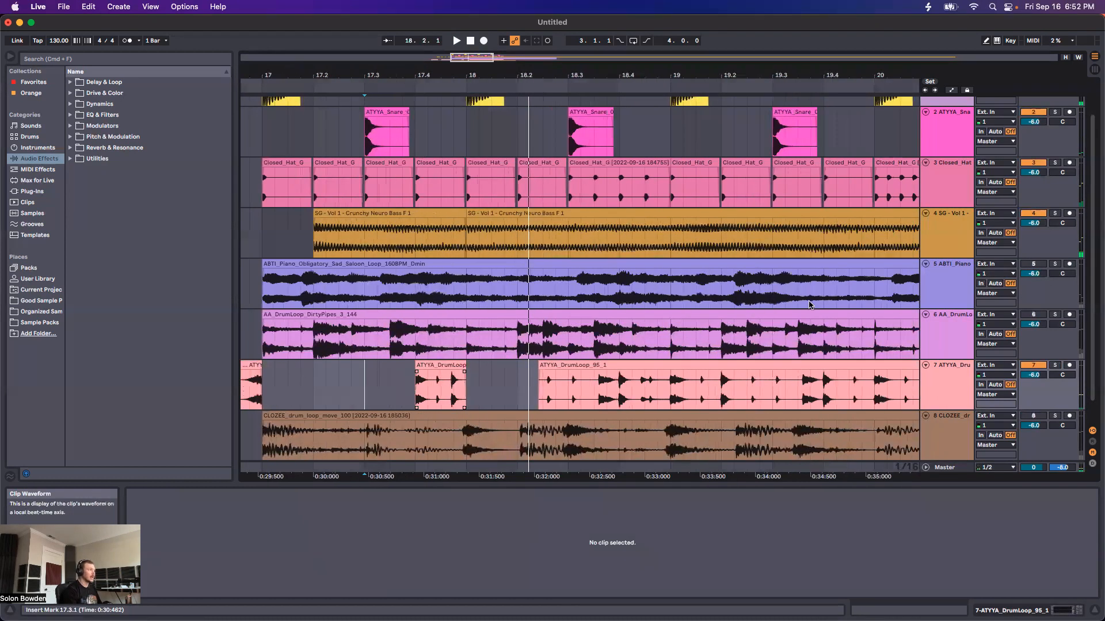
left_click(260, 393)
key("space")
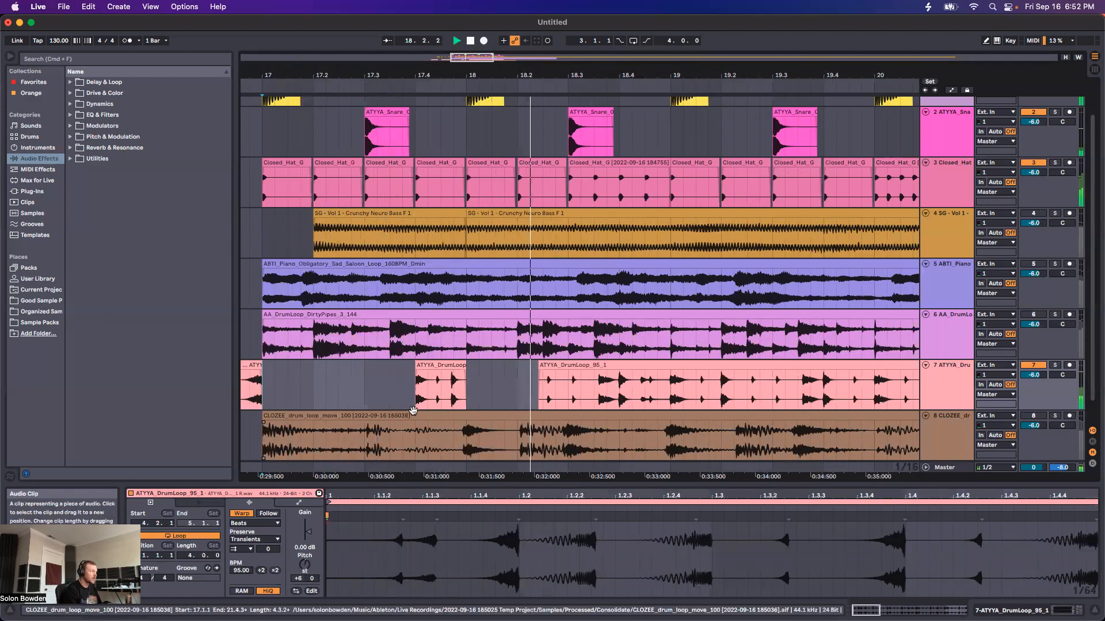
Reverse the one-beat drum piece at 17.4.1 and play the transition into bar 18
scroll(413, 445, "down", 1)
scroll(326, 388, "down", 1)
scroll(327, 389, "down", 1)
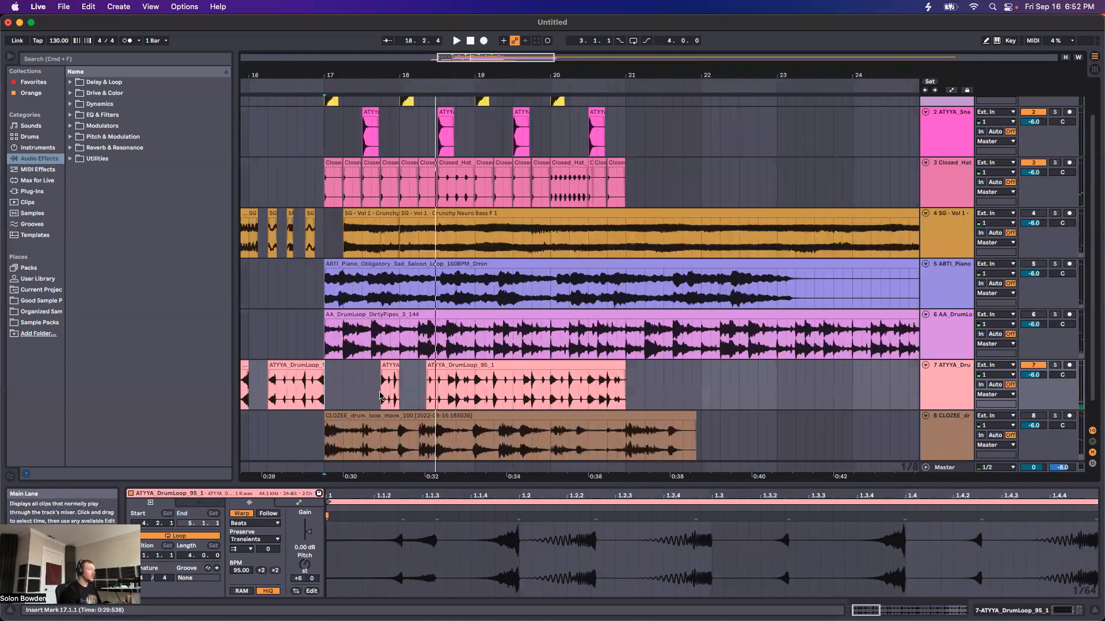
scroll(380, 395, "down", 1)
left_click(483, 367)
key("r")
left_click(470, 395)
key("space")
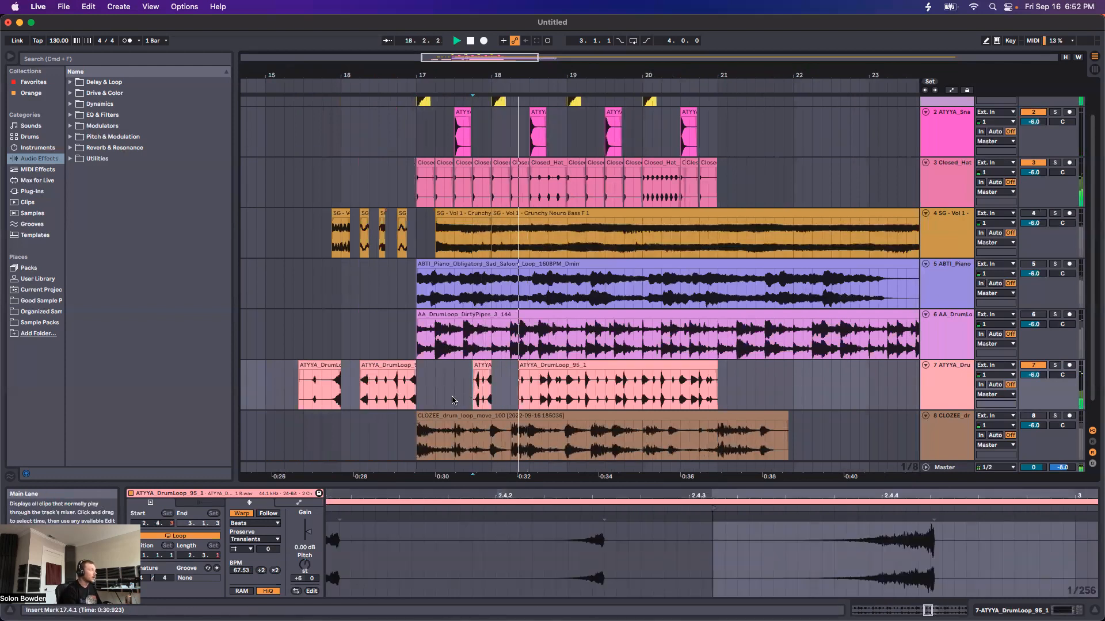
left_click(454, 388)
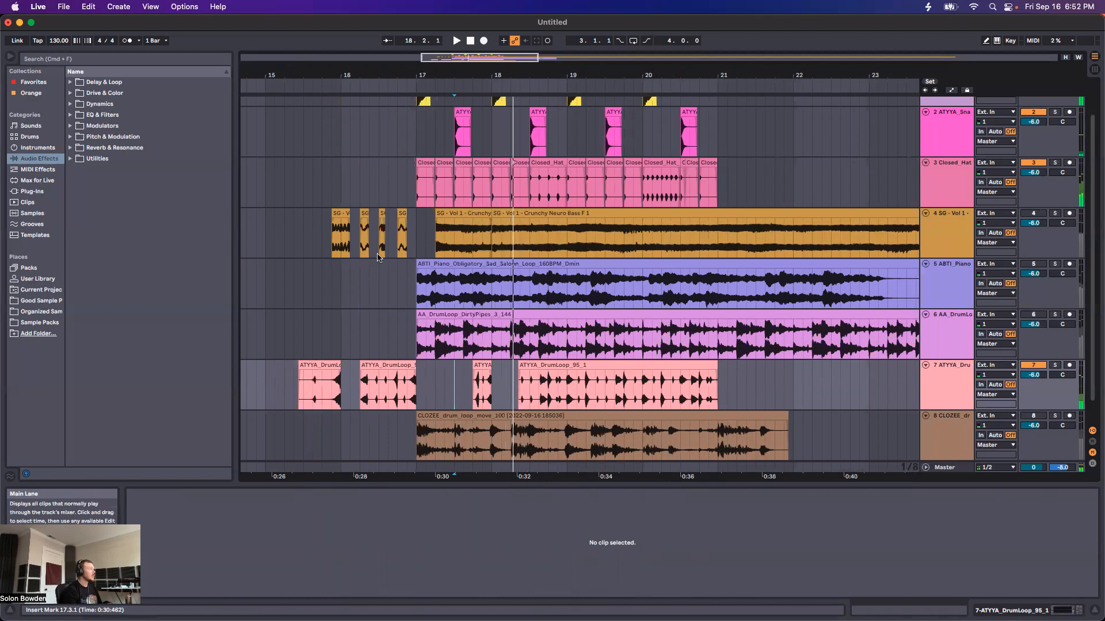
scroll(522, 399, "down", 1)
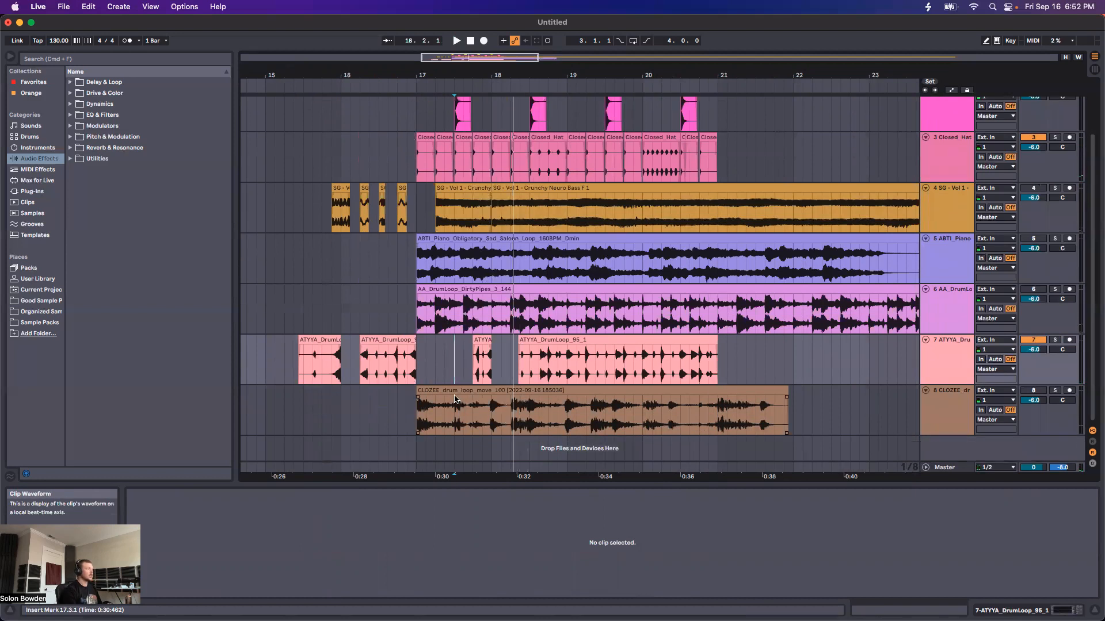
left_click(943, 398)
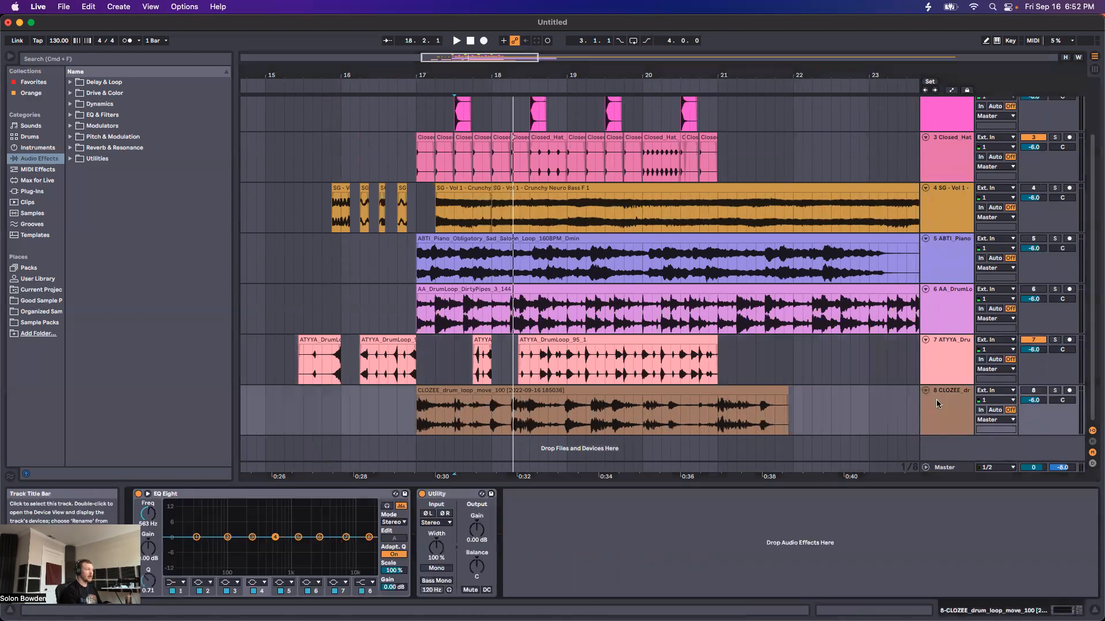
left_click(589, 341)
left_click(589, 341)
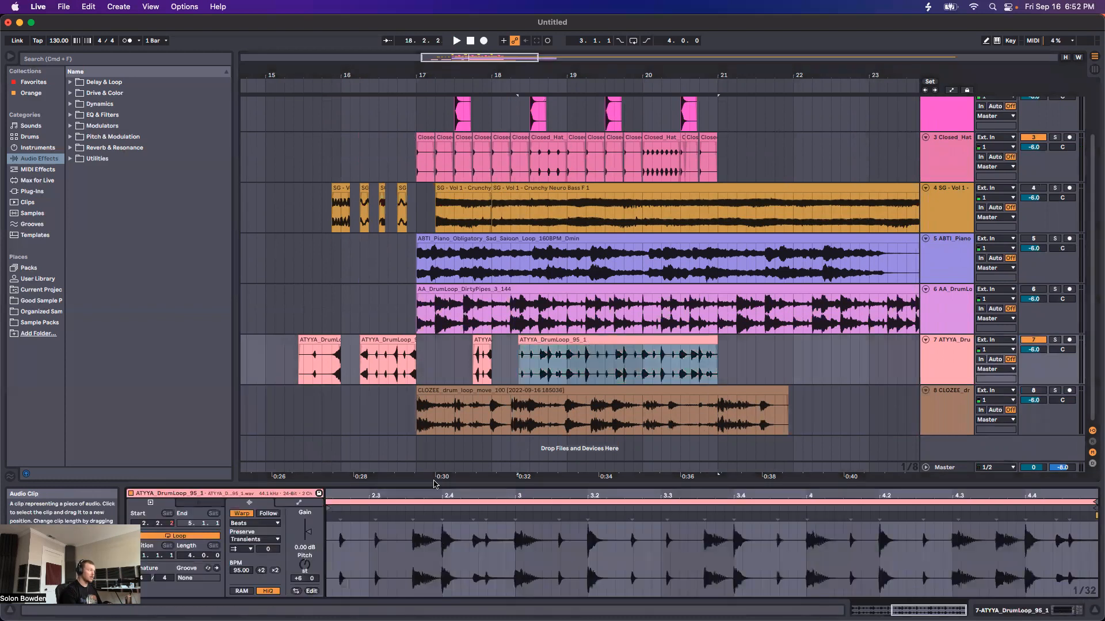
left_click(611, 352)
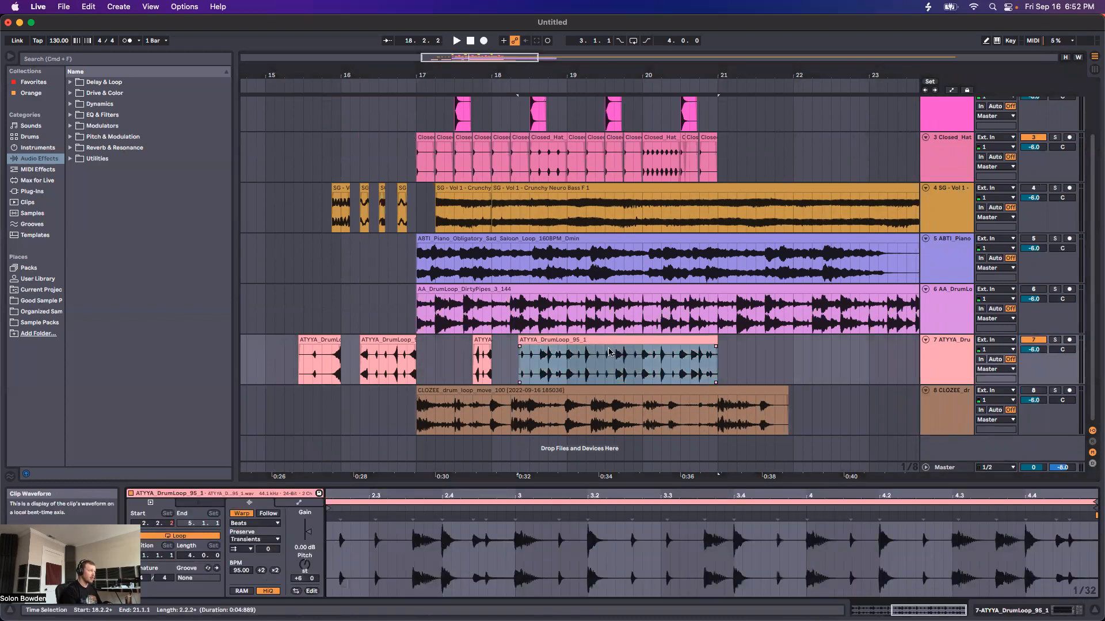
Remove the stretched reversed drum piece and place the remaining reversed clip as one bar from 15.1.1 to 16.1.1
left_click_drag(362, 340, 283, 346)
left_click(328, 341)
key("Delete")
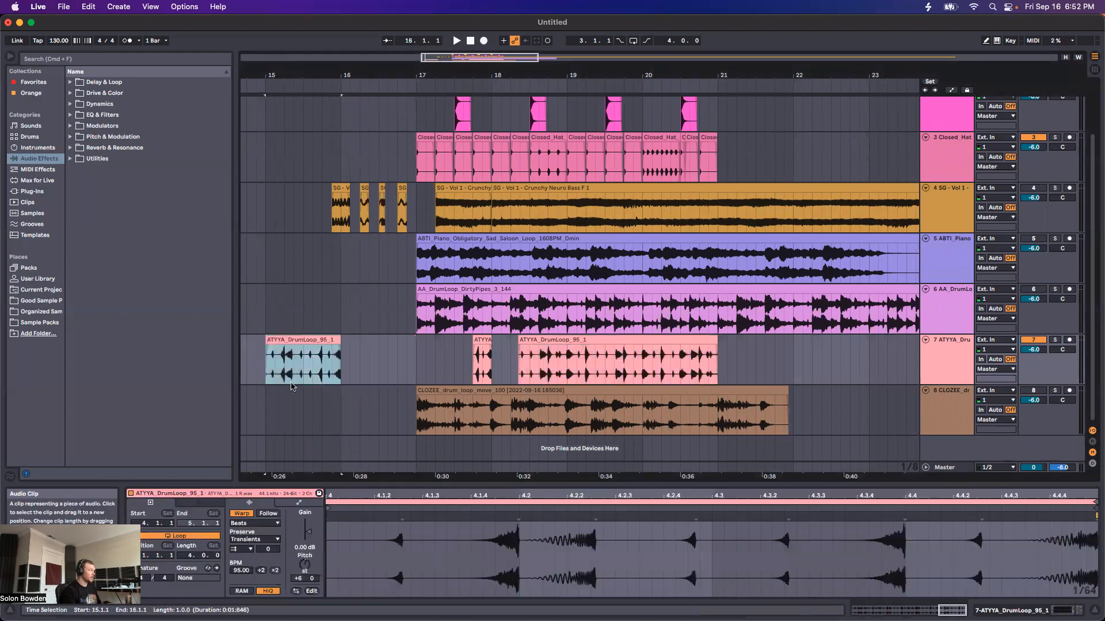
Try halving and doubling the reversed drum clip's BPM, and undo the change
left_click(260, 570)
left_click(275, 571)
left_click(275, 571)
key("super+z")
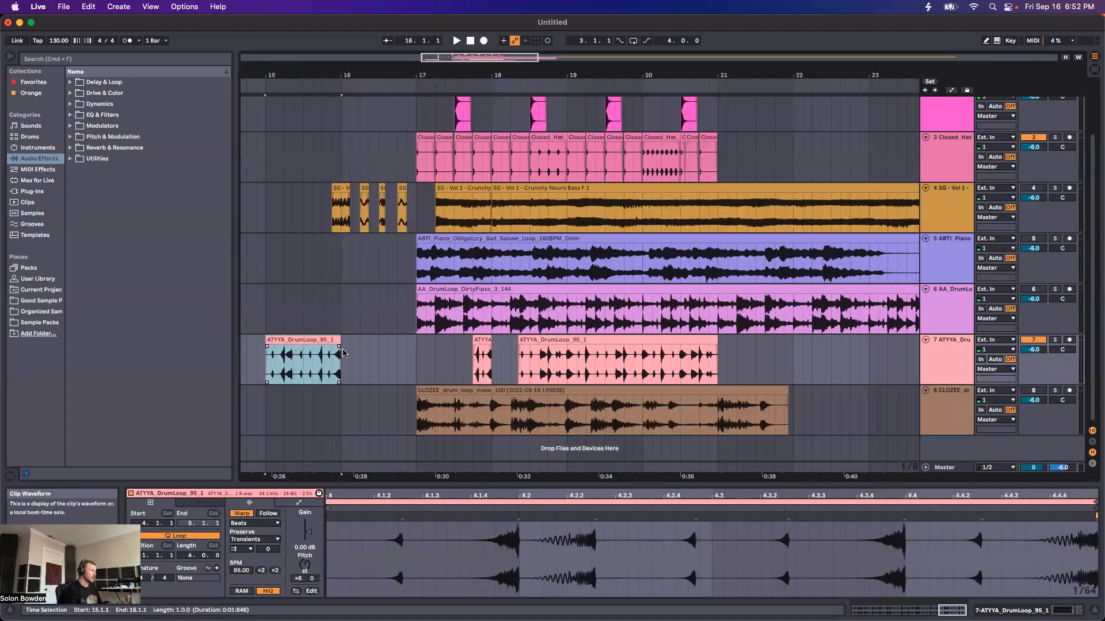
Extend the reversed drum clip's start back to 14.1.1
scroll(415, 350, "left", 5)
left_click_drag(411, 346, 334, 347)
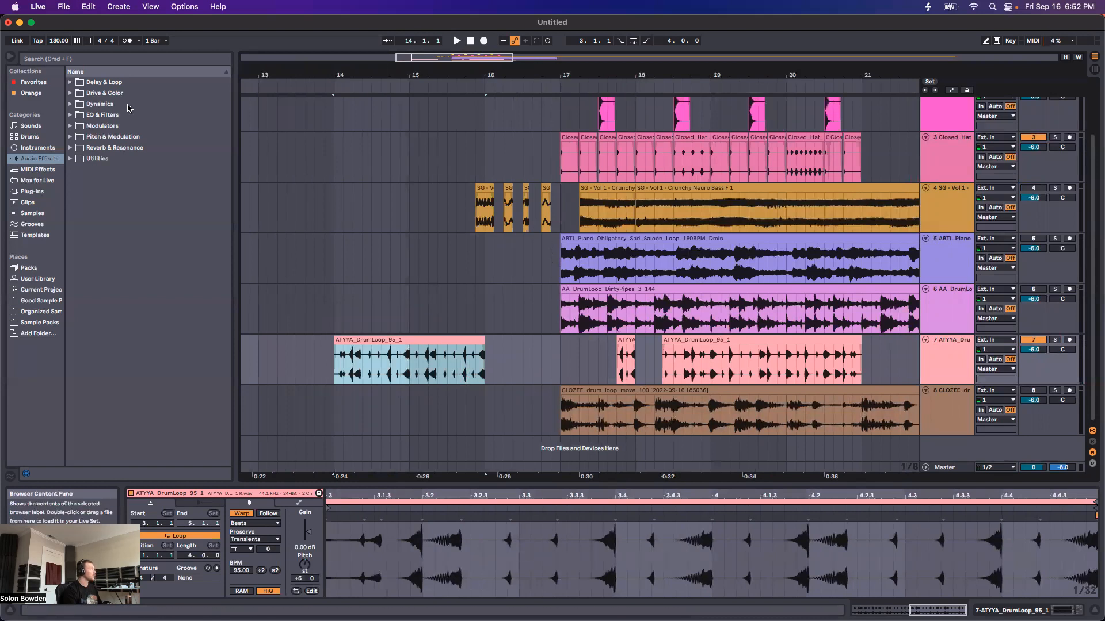
Search the browser for "loop" and place 75bpm_HiHat_Loop_Corpus_9.wav on a new audio track at 17.1.1
key("super+f")
type("loop")
scroll(154, 410, "down", 10)
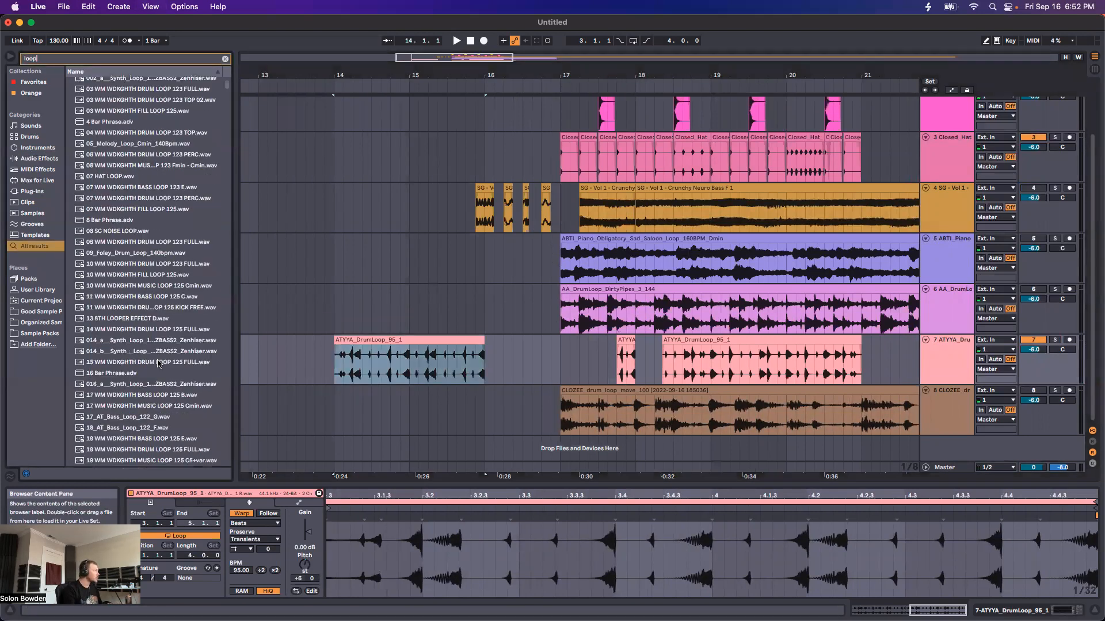
left_click(131, 363)
left_click_drag(146, 362, 566, 452)
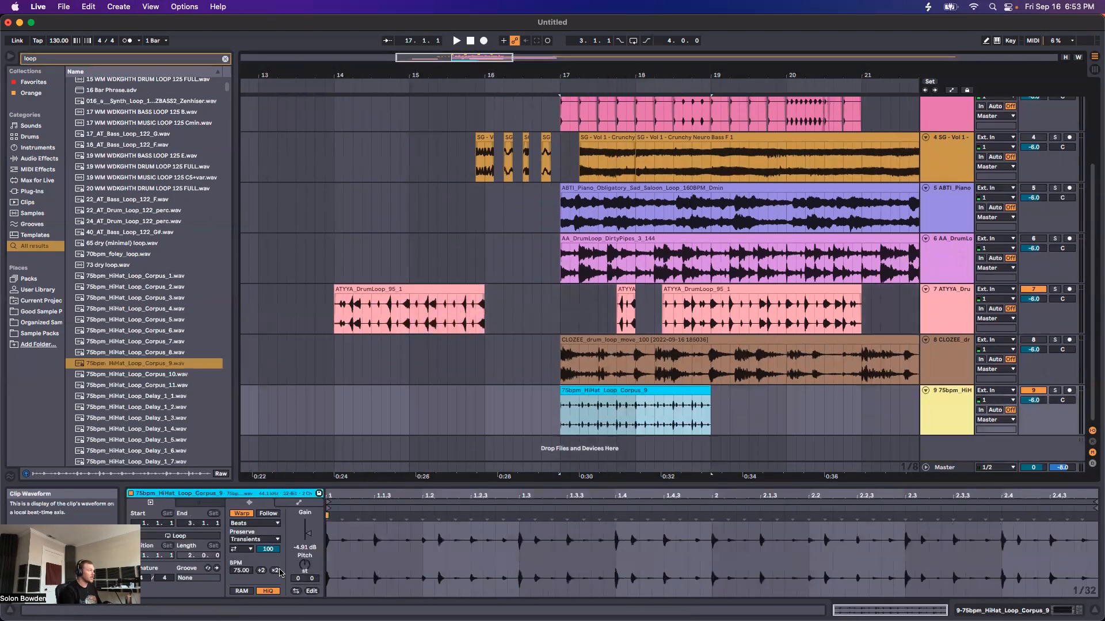
Double the hi-hat clip's BPM to 150, halve it down to 37.50, and play the clip soloed
left_click(275, 571)
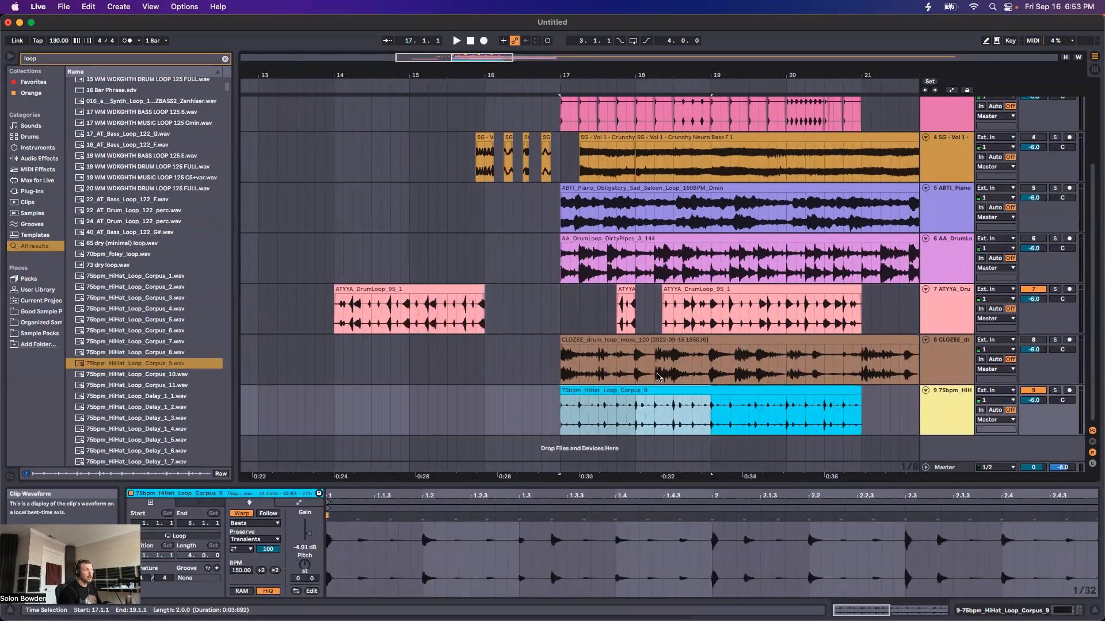
left_click(561, 413)
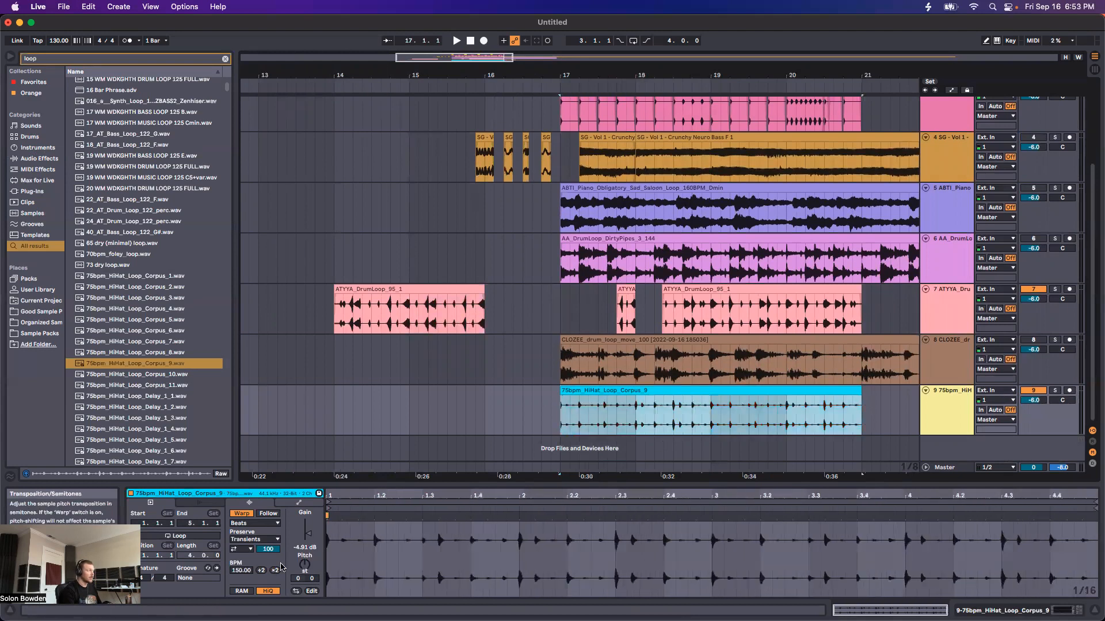
left_click(261, 571)
left_click(261, 571)
key("space")
key("space")
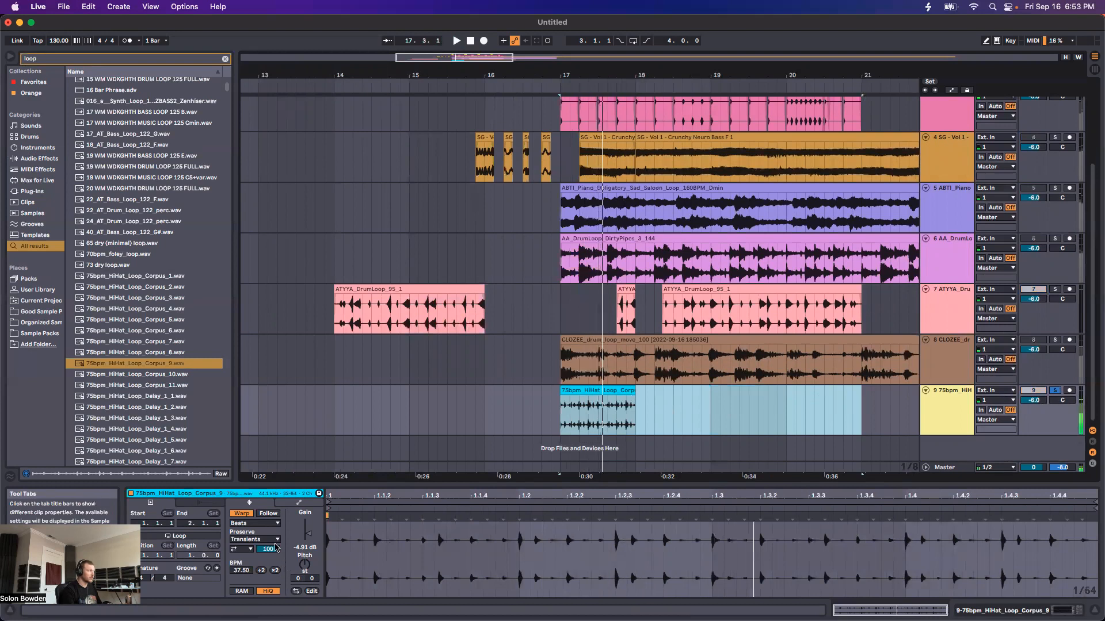
Turn off the hi-hat clip's transient looping in Beats mode, set its transient envelope to 14, and play it
left_click(243, 550)
left_click(243, 558)
left_click_drag(265, 554, 265, 604)
key("space")
key("space")
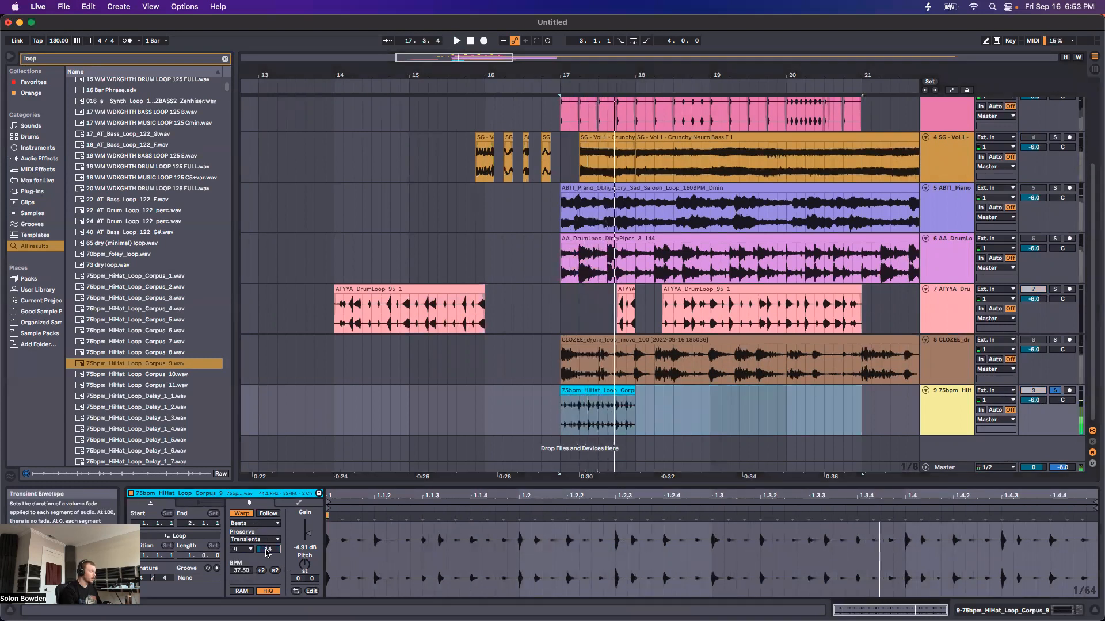
Switch the hi-hat clip to Complex warp mode and stretch its end to 21.1.1
left_click(251, 525)
left_click(251, 567)
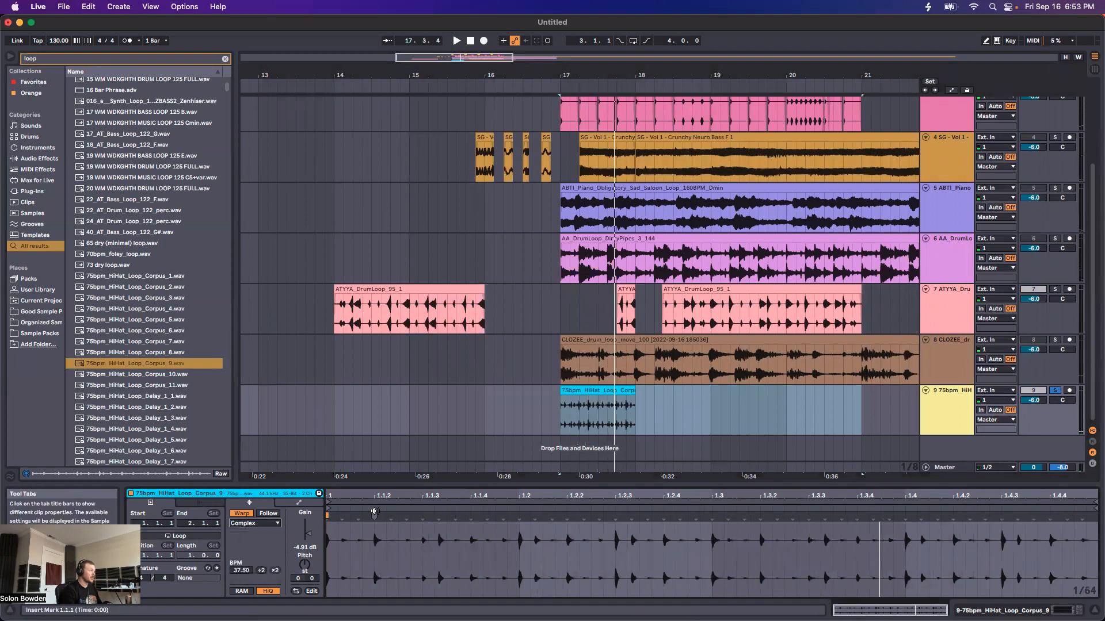
left_click(548, 444)
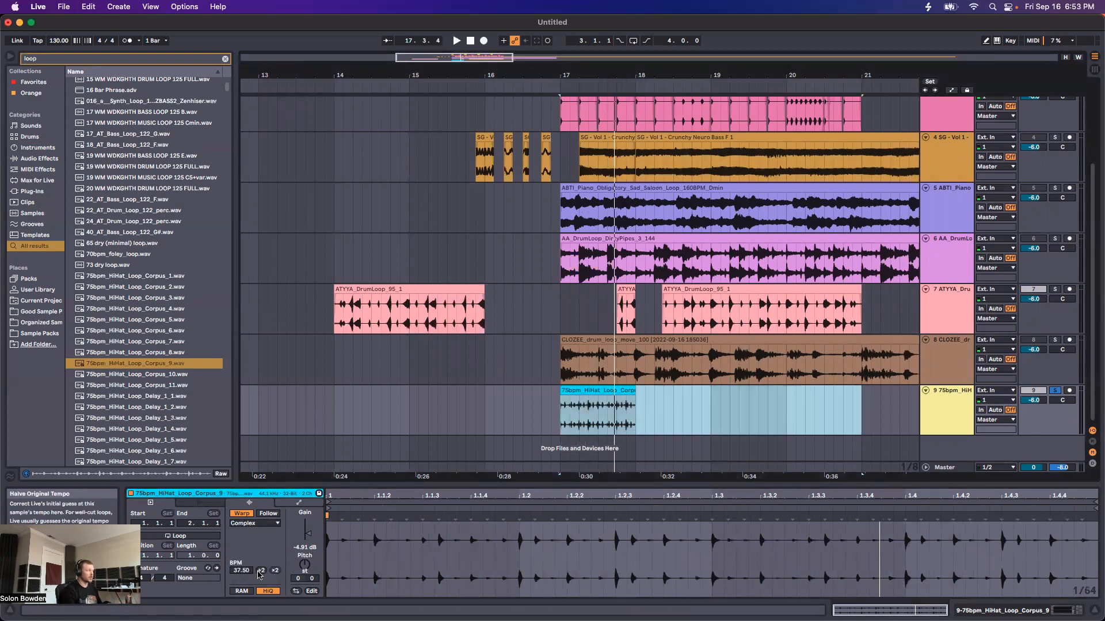
left_click(556, 418)
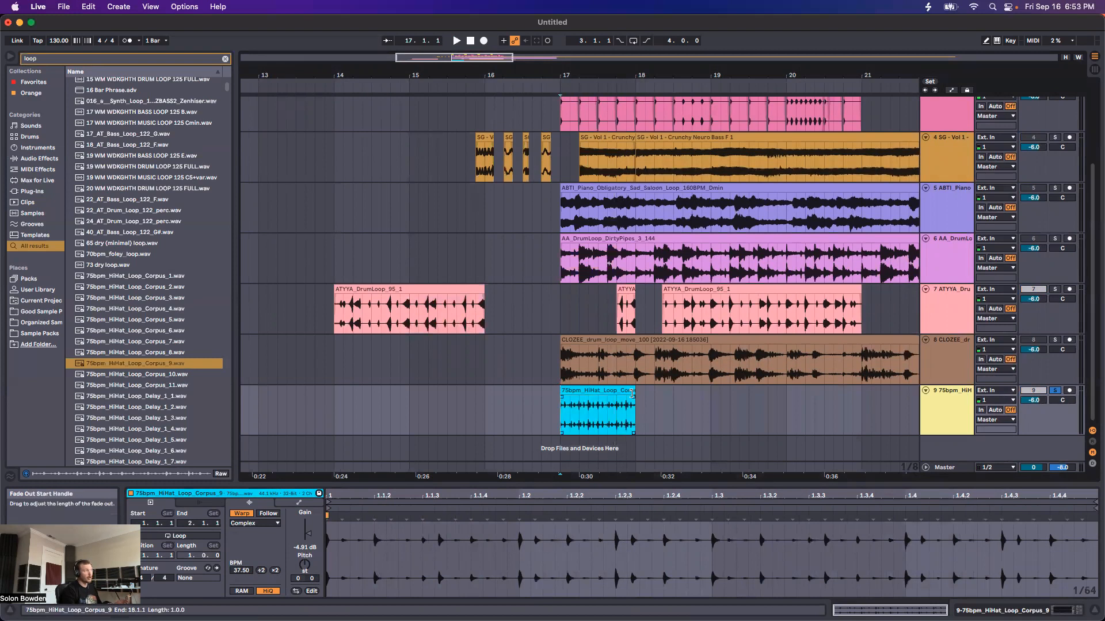
left_click_drag(636, 398, 863, 400)
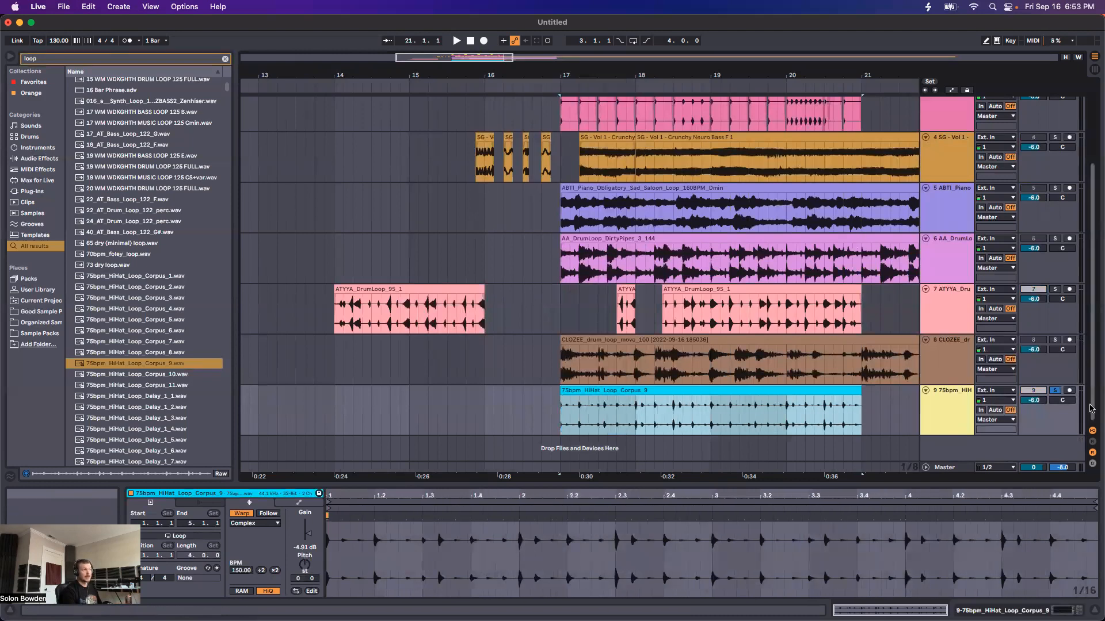
scroll(641, 435, "up", 5)
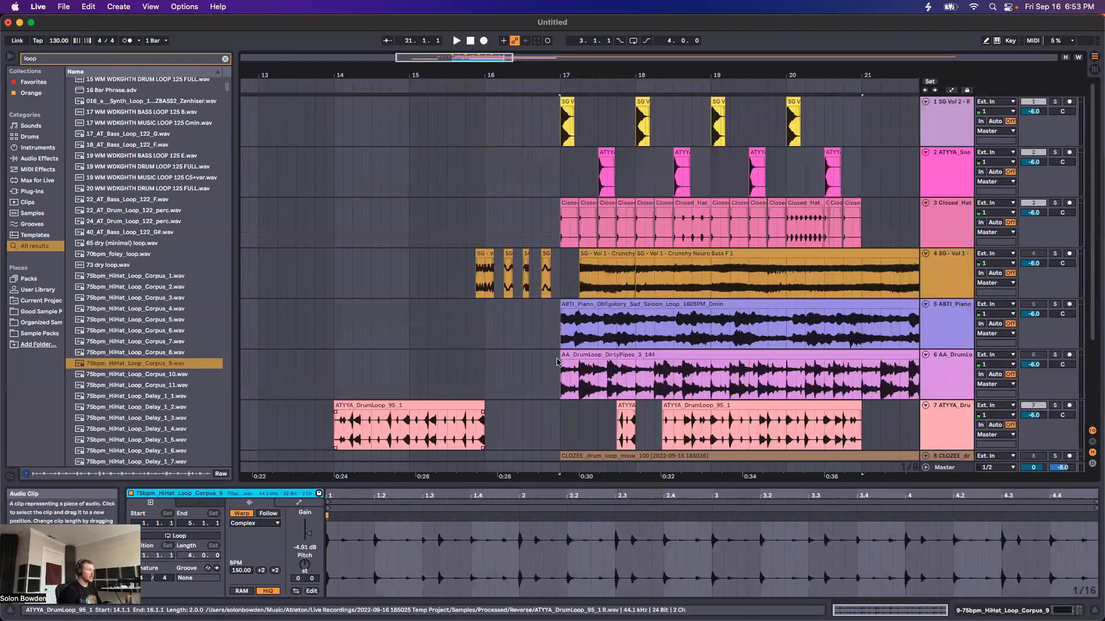
scroll(557, 362, "right", 5)
scroll(534, 343, "right", 6)
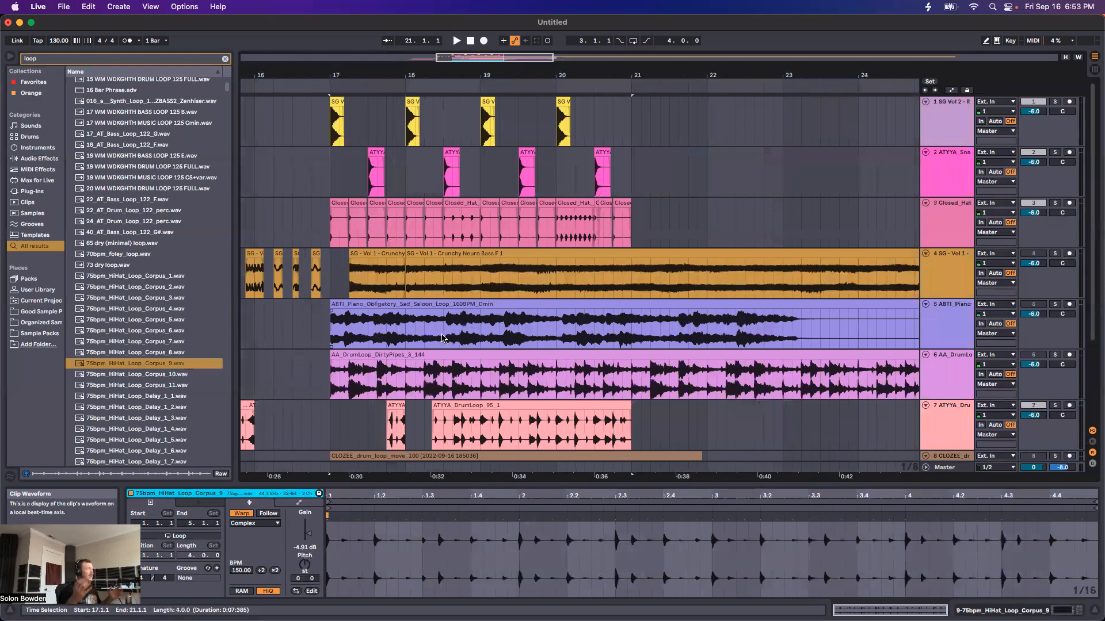
scroll(441, 338, "down", 5)
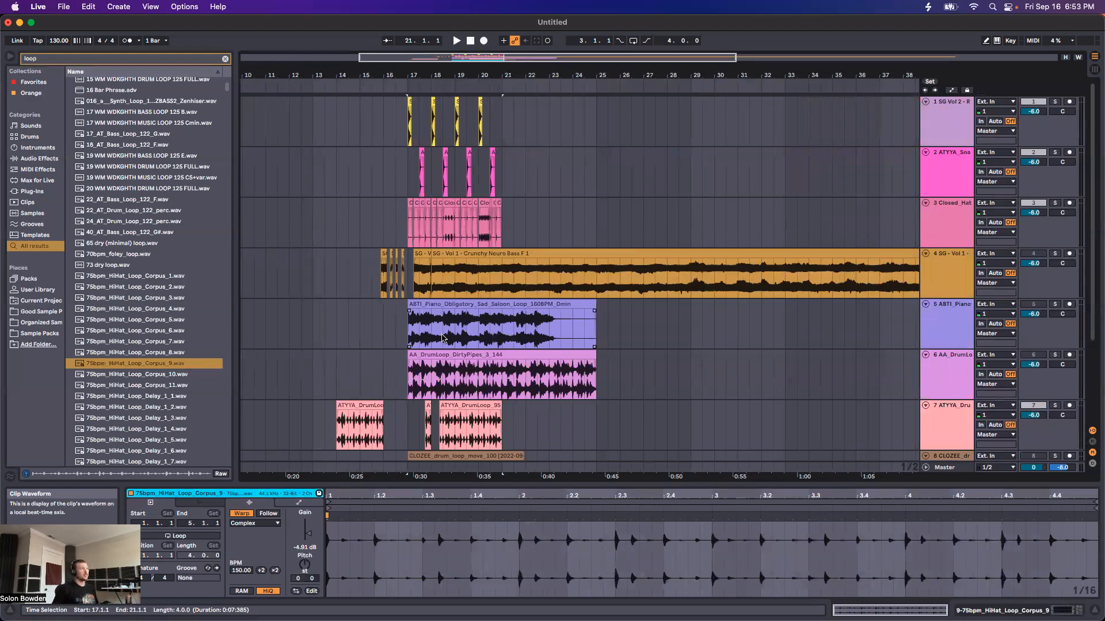